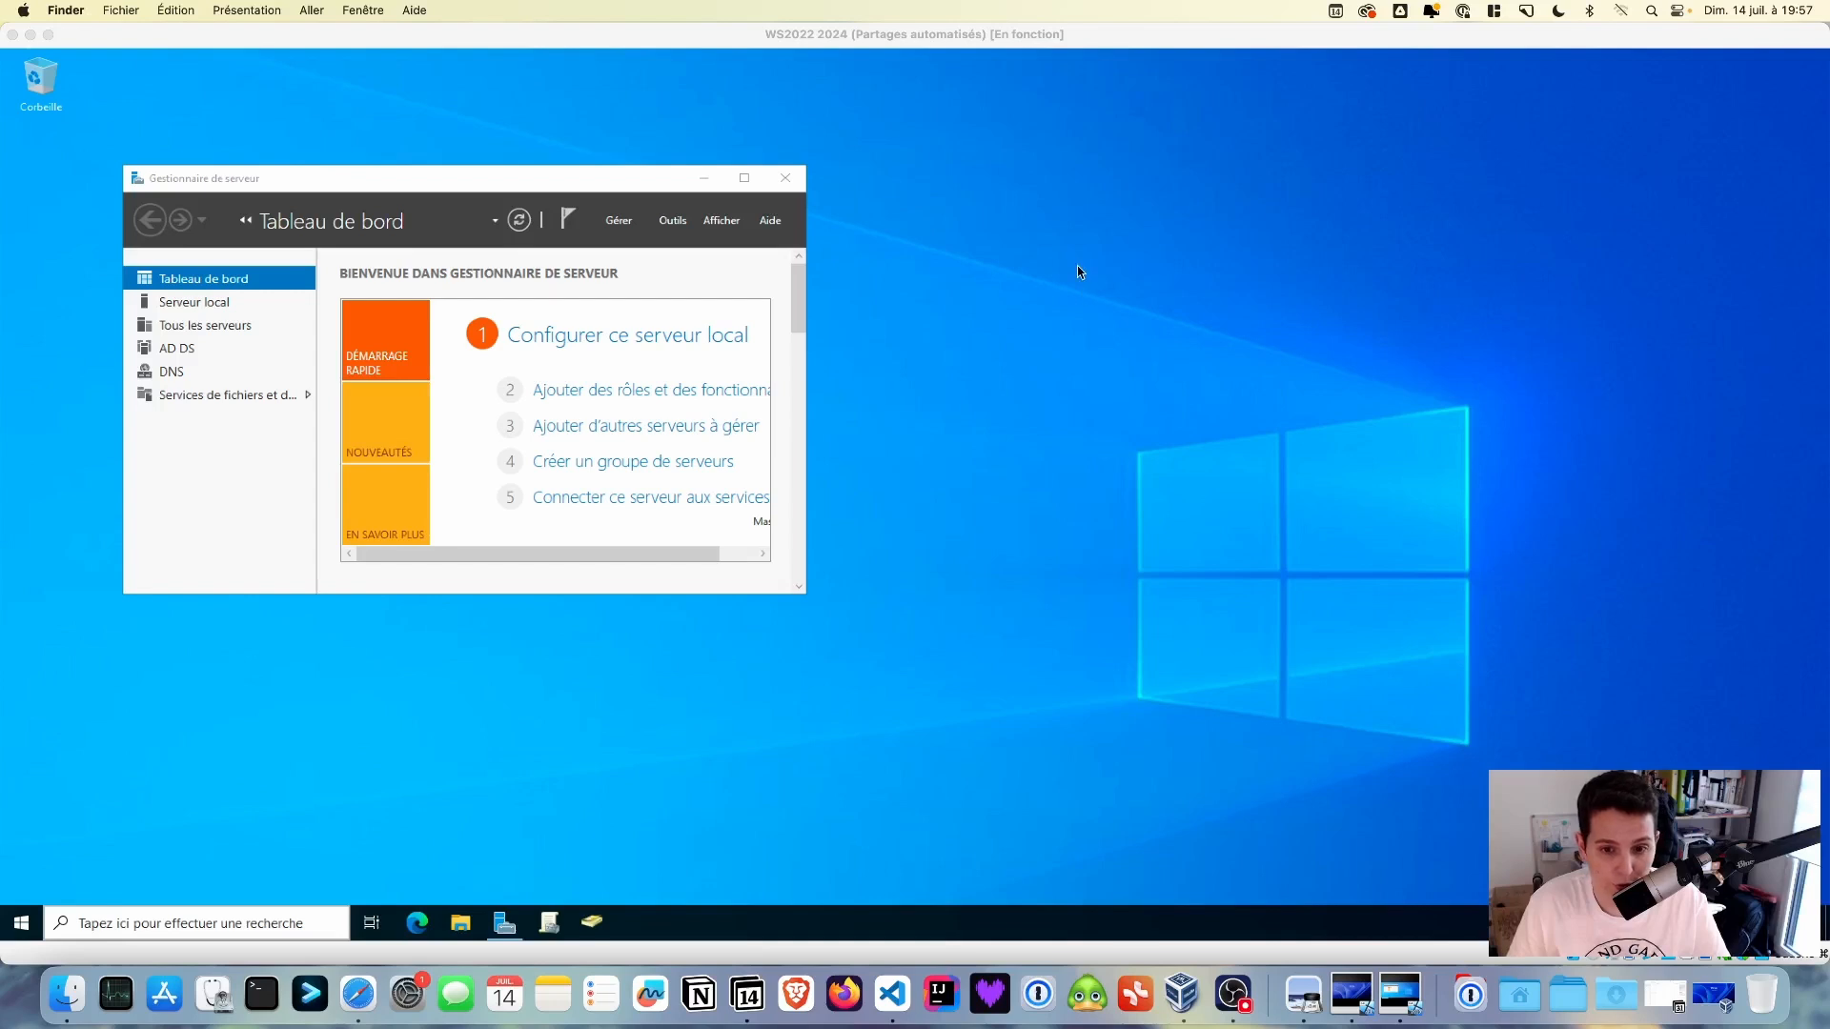
# - Bring VirtualBox Manager forward to show the Windows Server 2022 VM's snapshot tree
pyautogui.click(1182, 995)
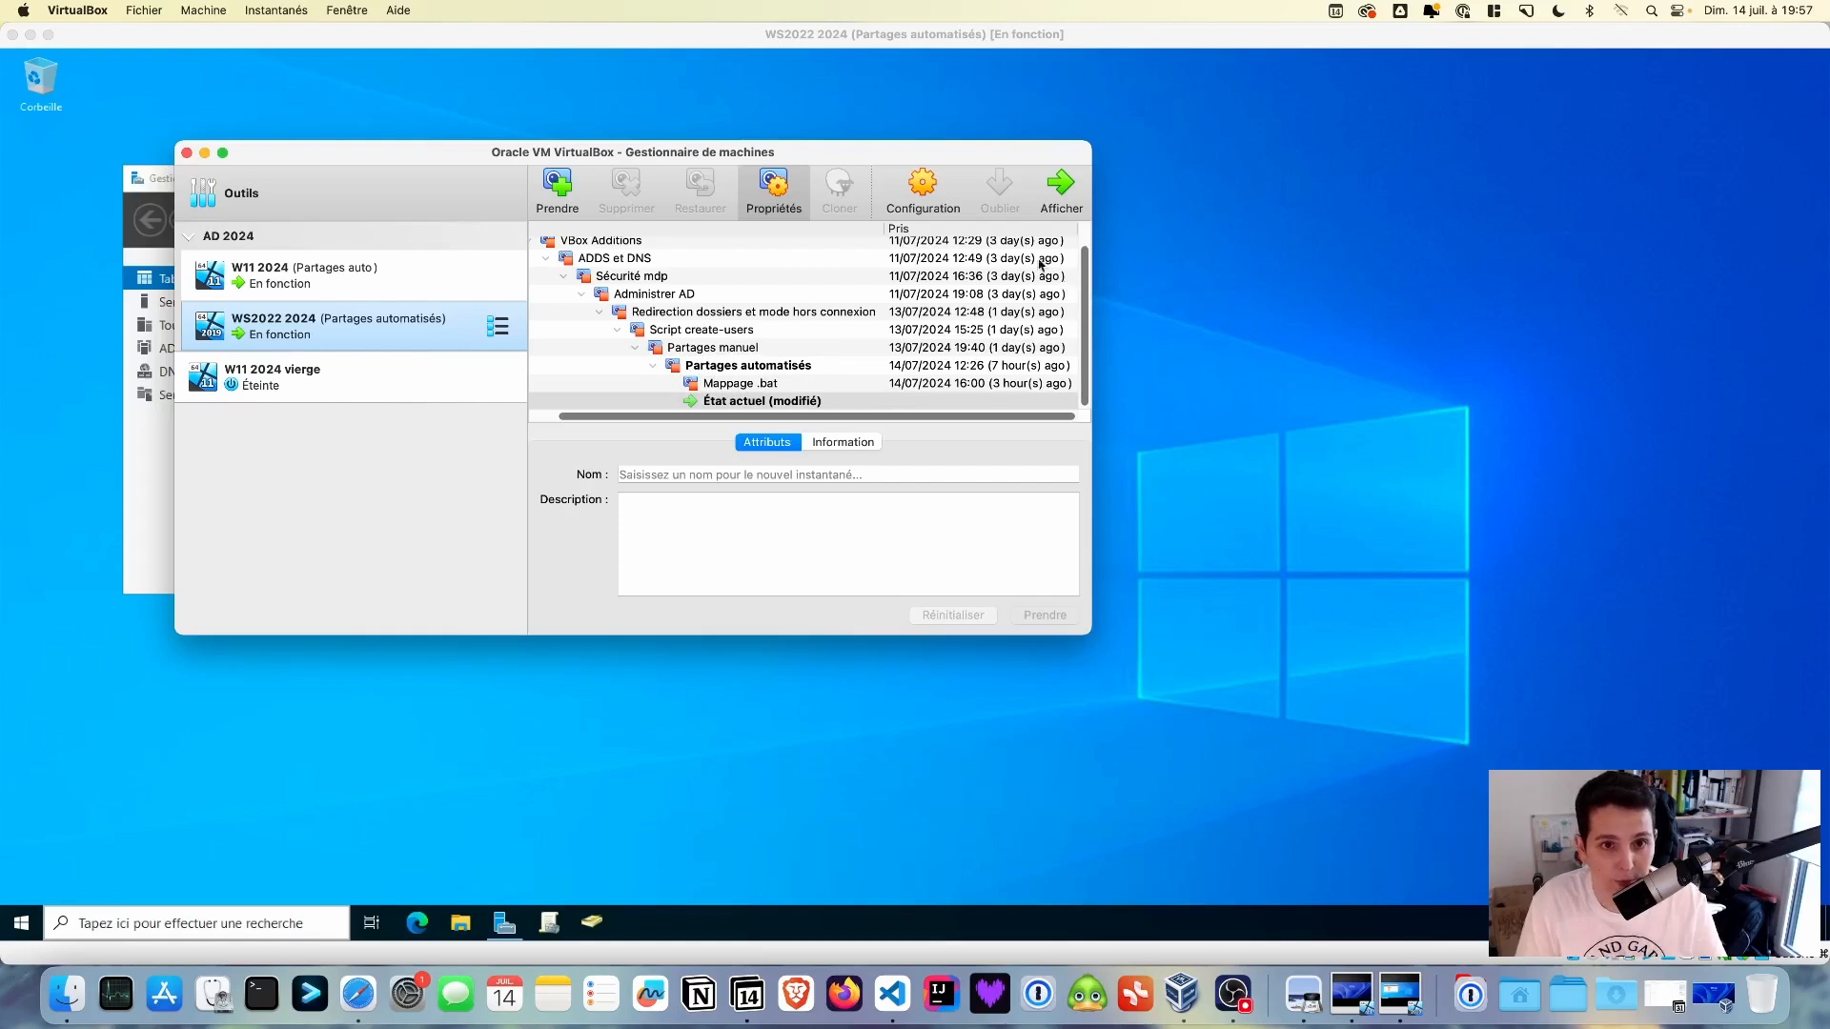
# - Check the W11 2024 machine's snapshots, then return to the running WS2022 2024 server
pyautogui.keyDown('super'); pyautogui.click(336, 275); pyautogui.keyUp('super')
pyautogui.keyDown('super'); pyautogui.click(335, 275); pyautogui.keyUp('super')
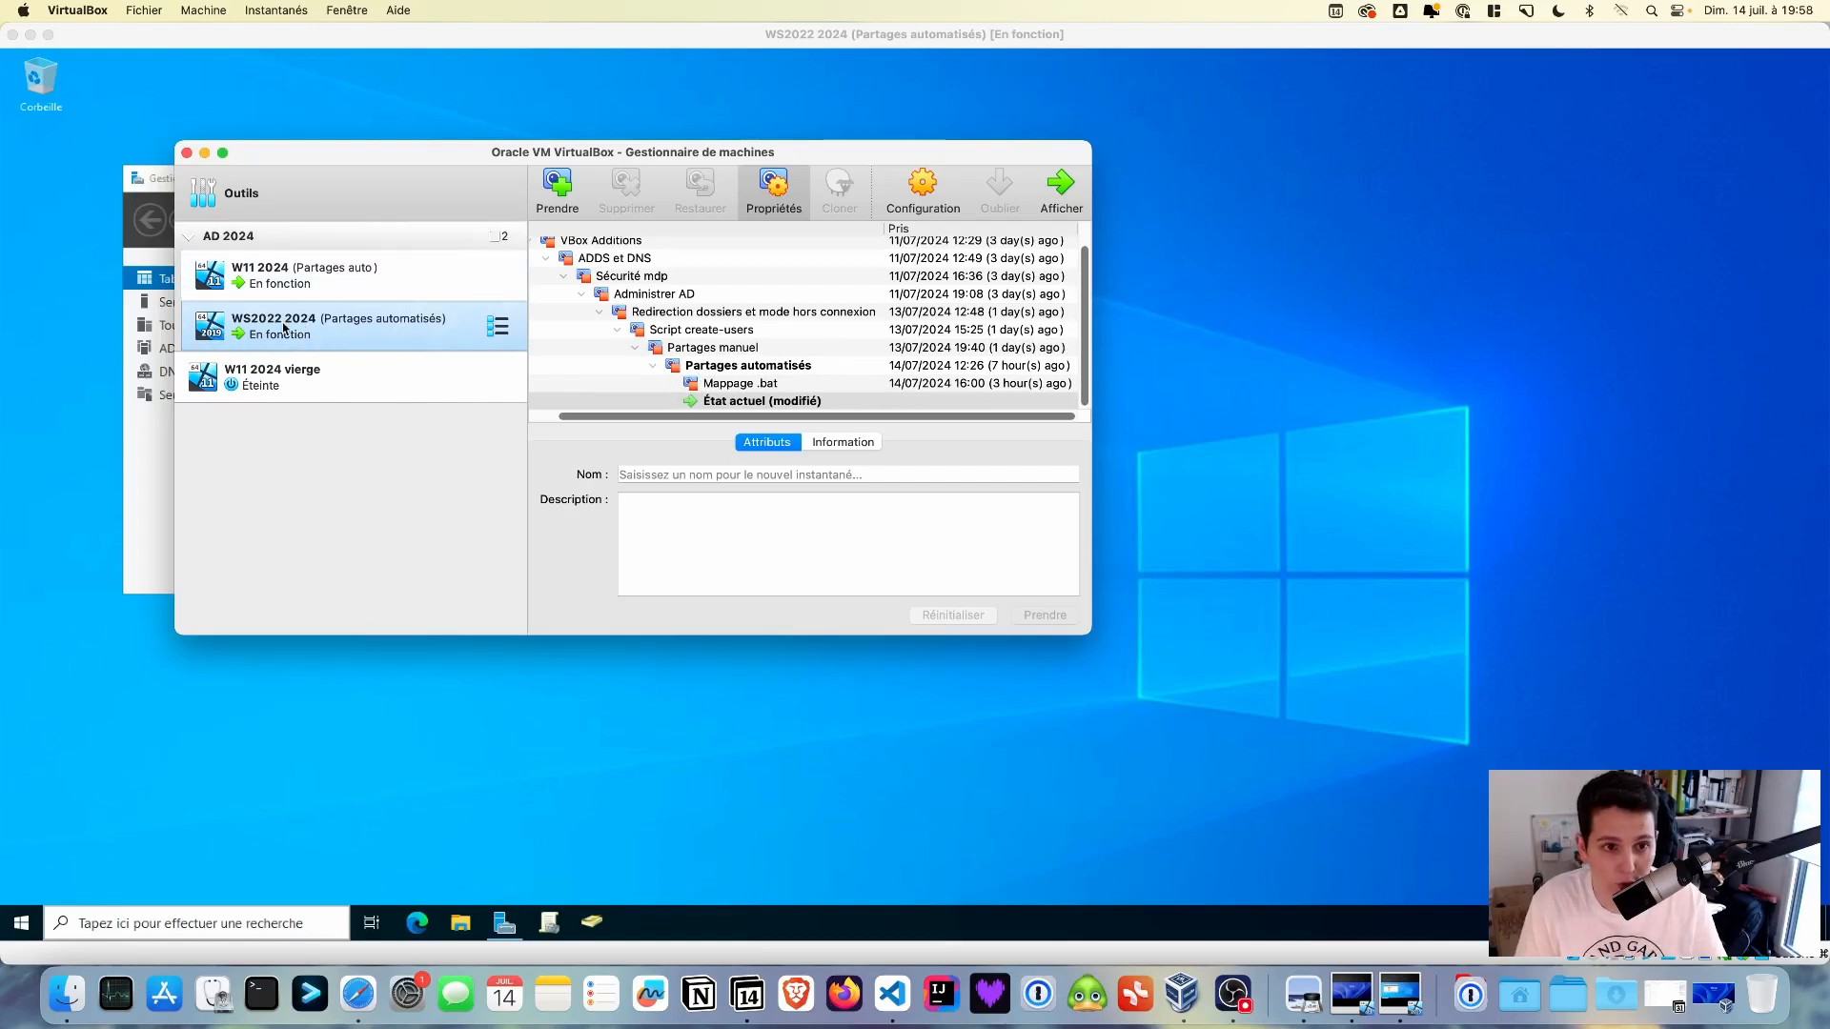
pyautogui.click(286, 276)
pyautogui.keyDown('super'); pyautogui.click(279, 329); pyautogui.keyUp('super')
pyautogui.click(279, 329)
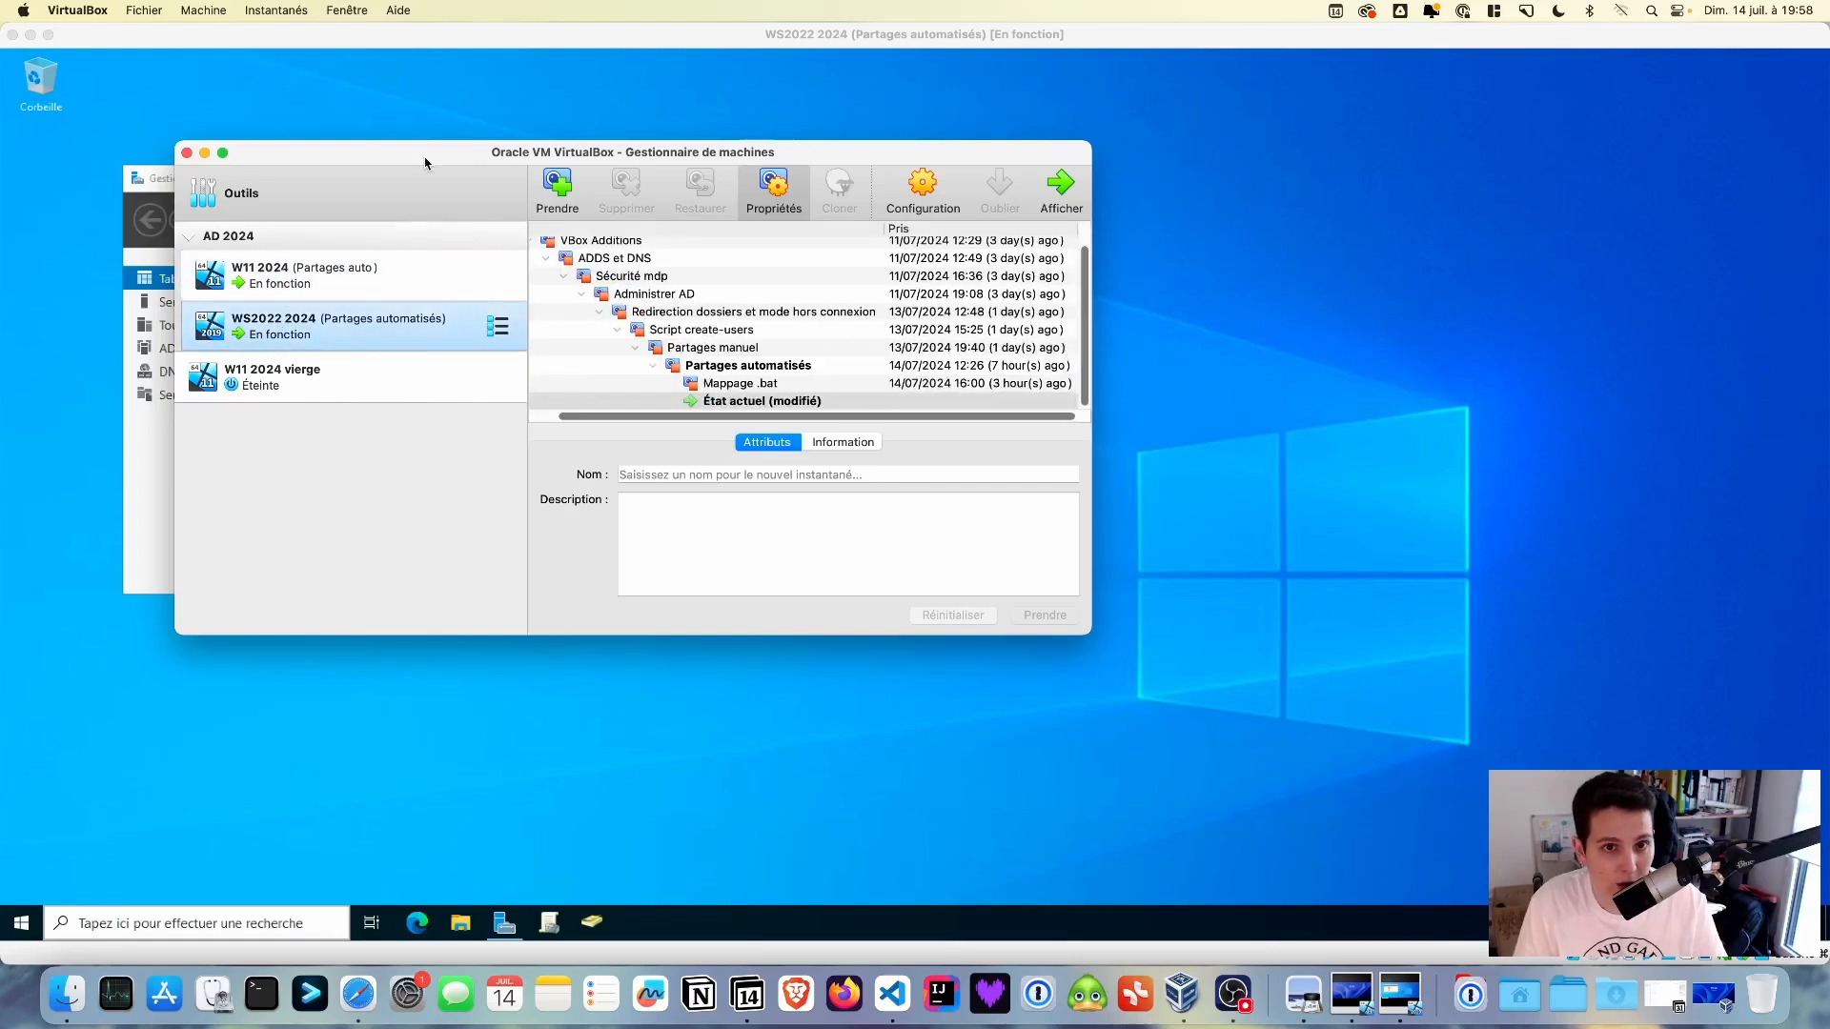
pyautogui.click(465, 106)
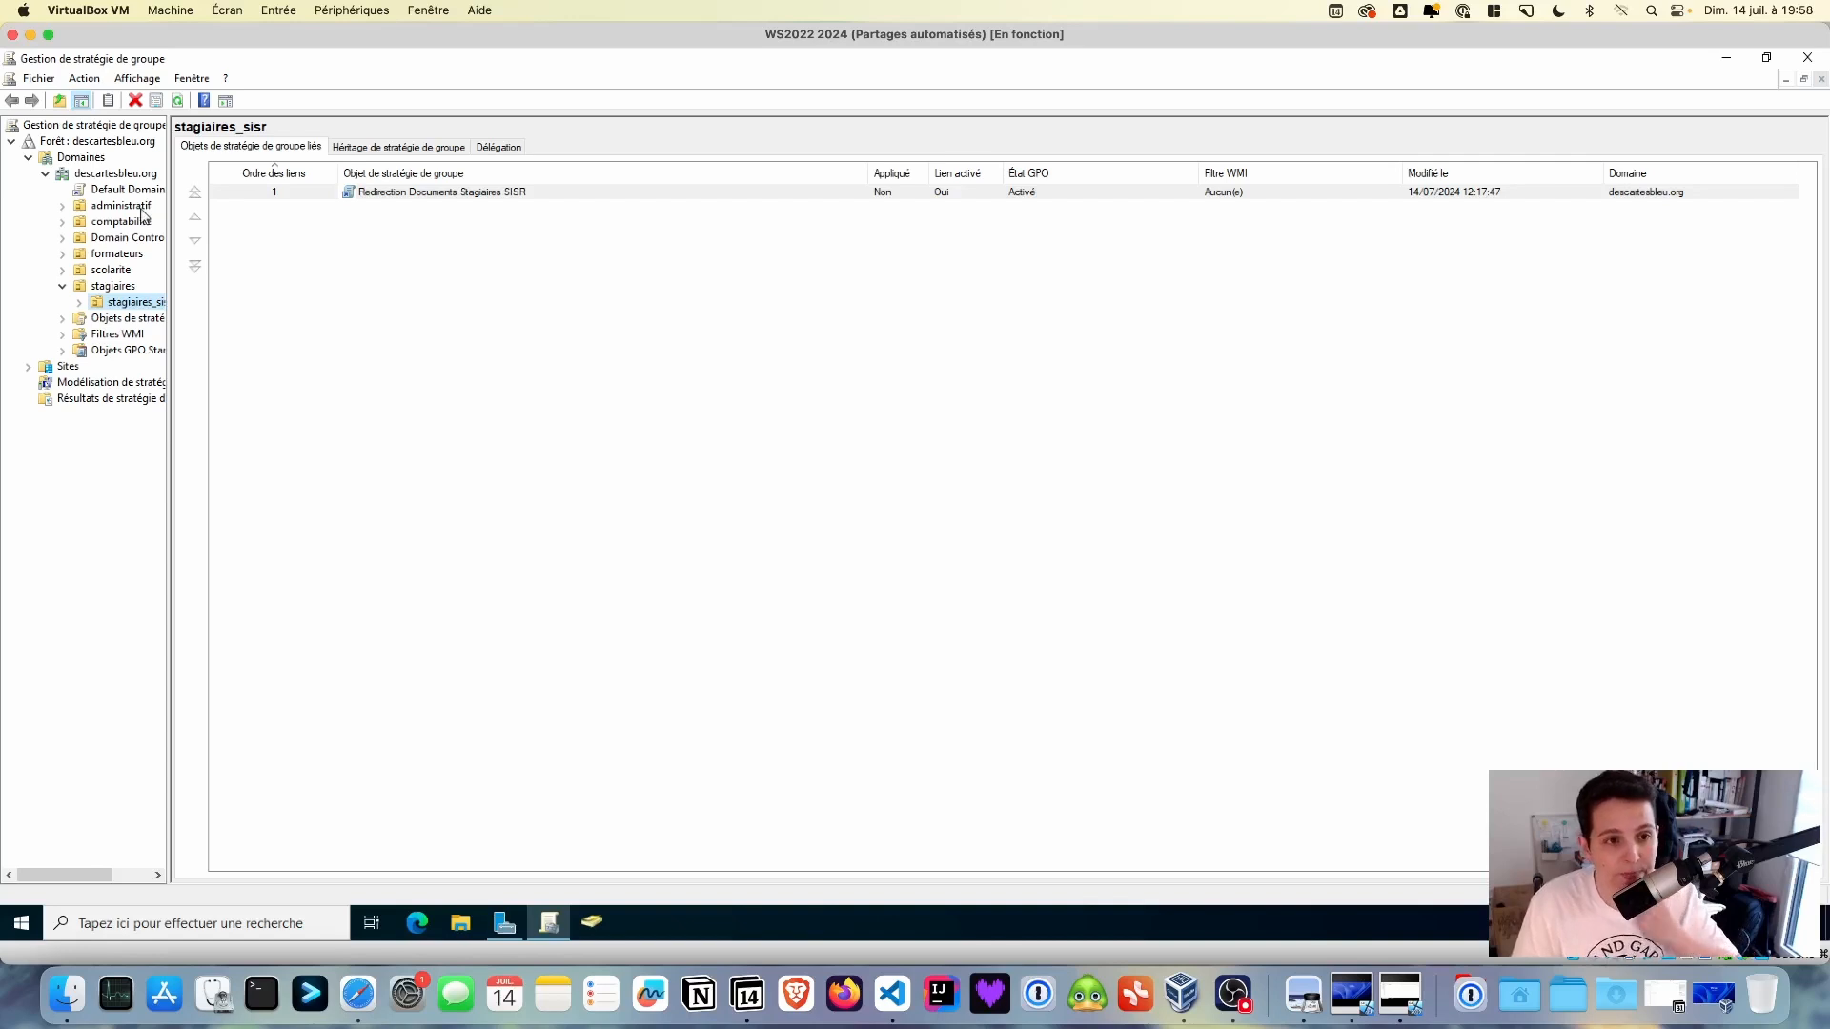
# - Browse from the stagiaires OU to administratif and bring up its actions menu
pyautogui.click(62, 286)
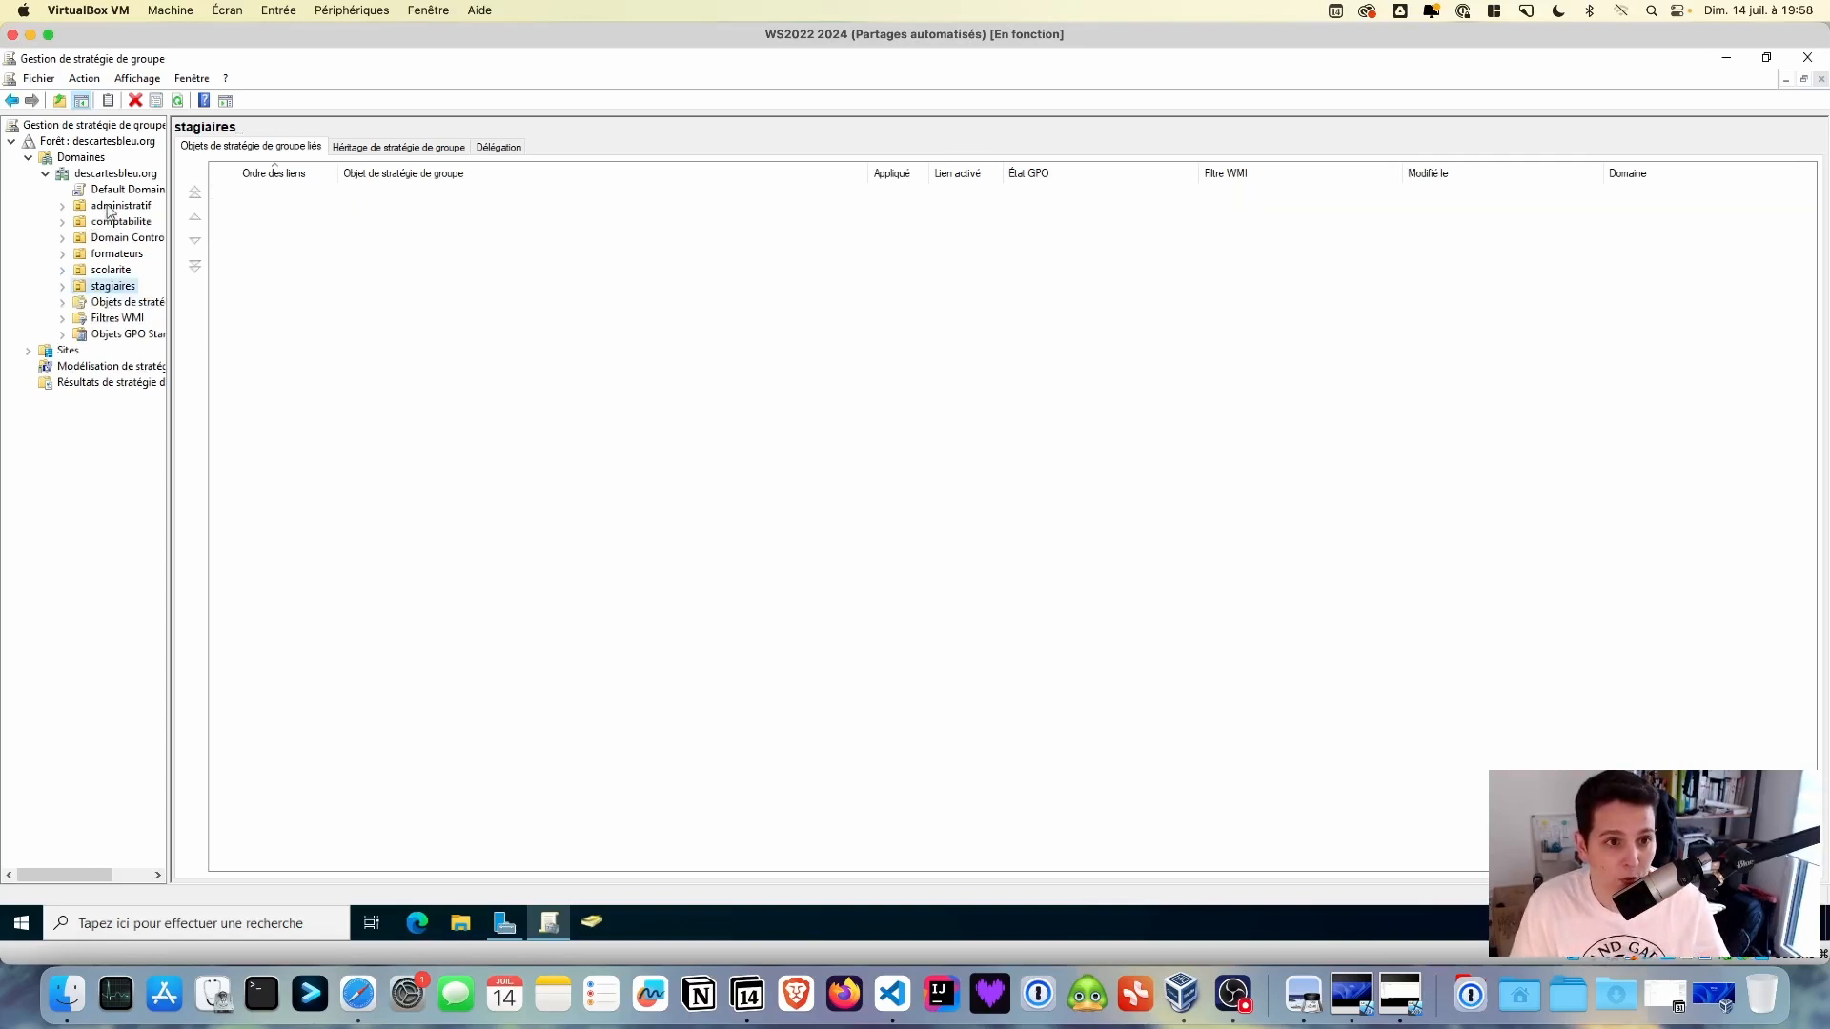
pyautogui.click(112, 206)
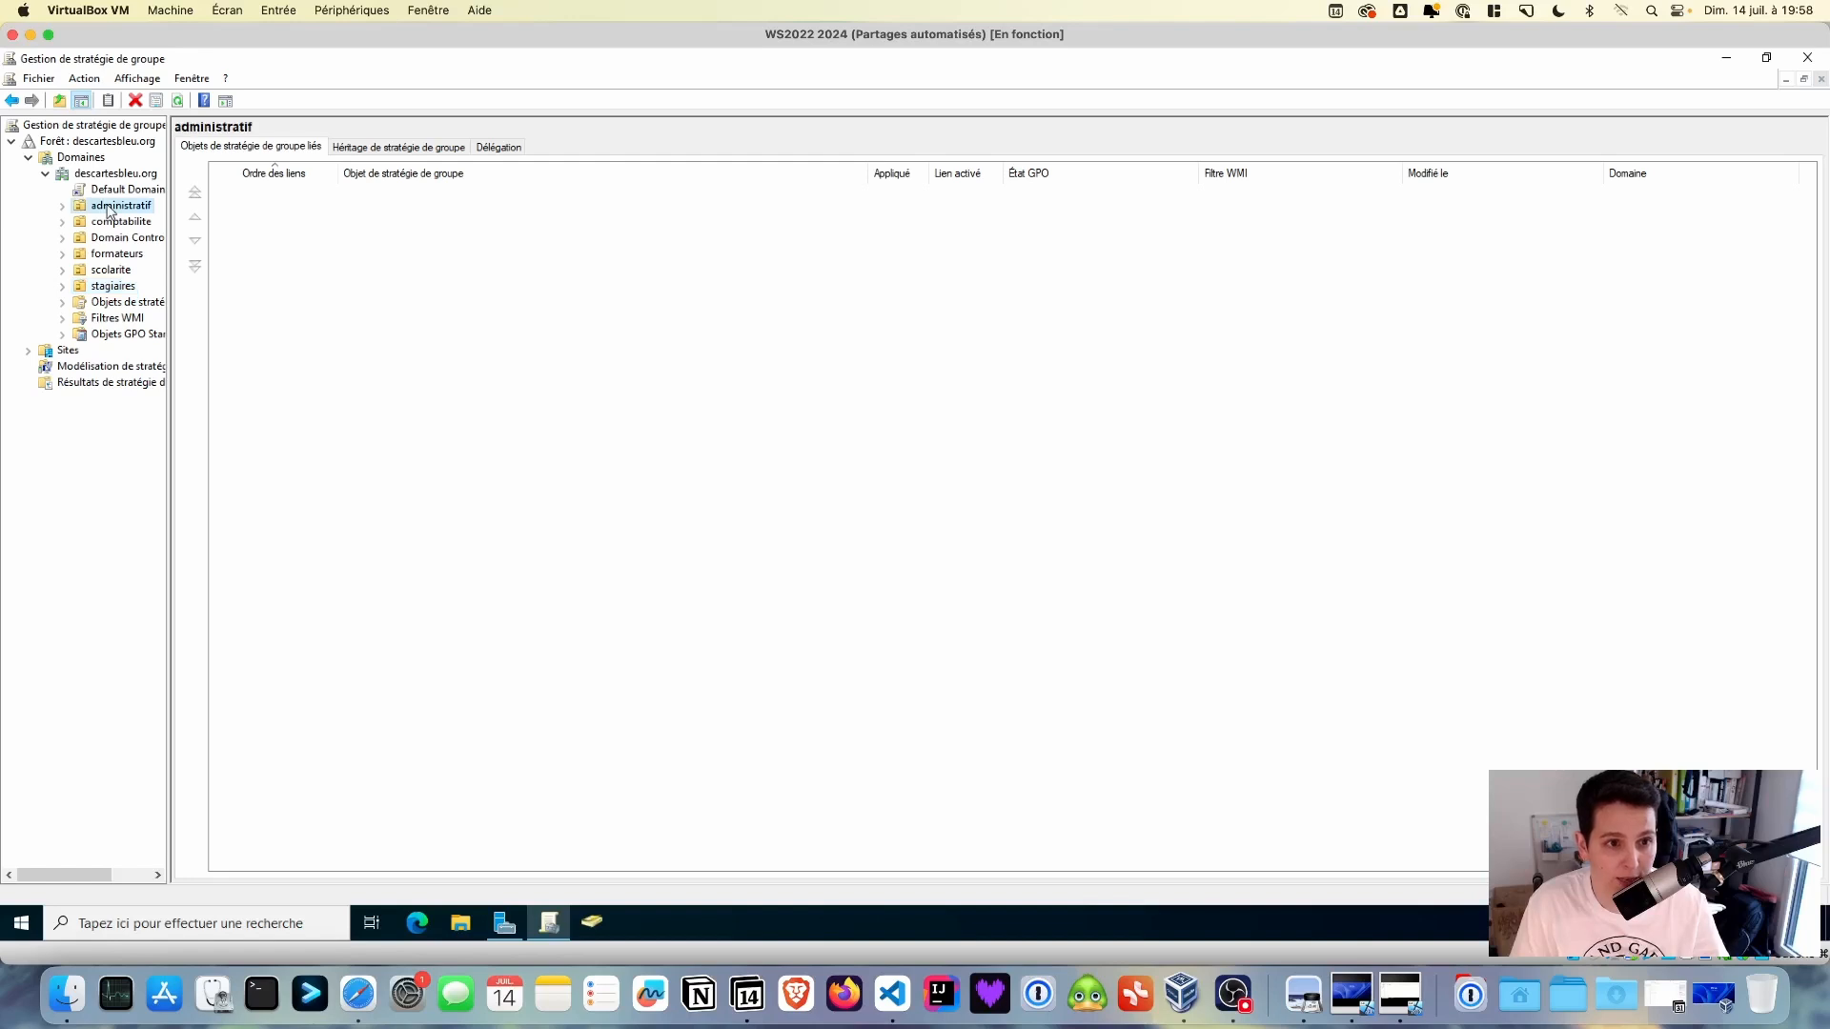
pyautogui.click(372, 237)
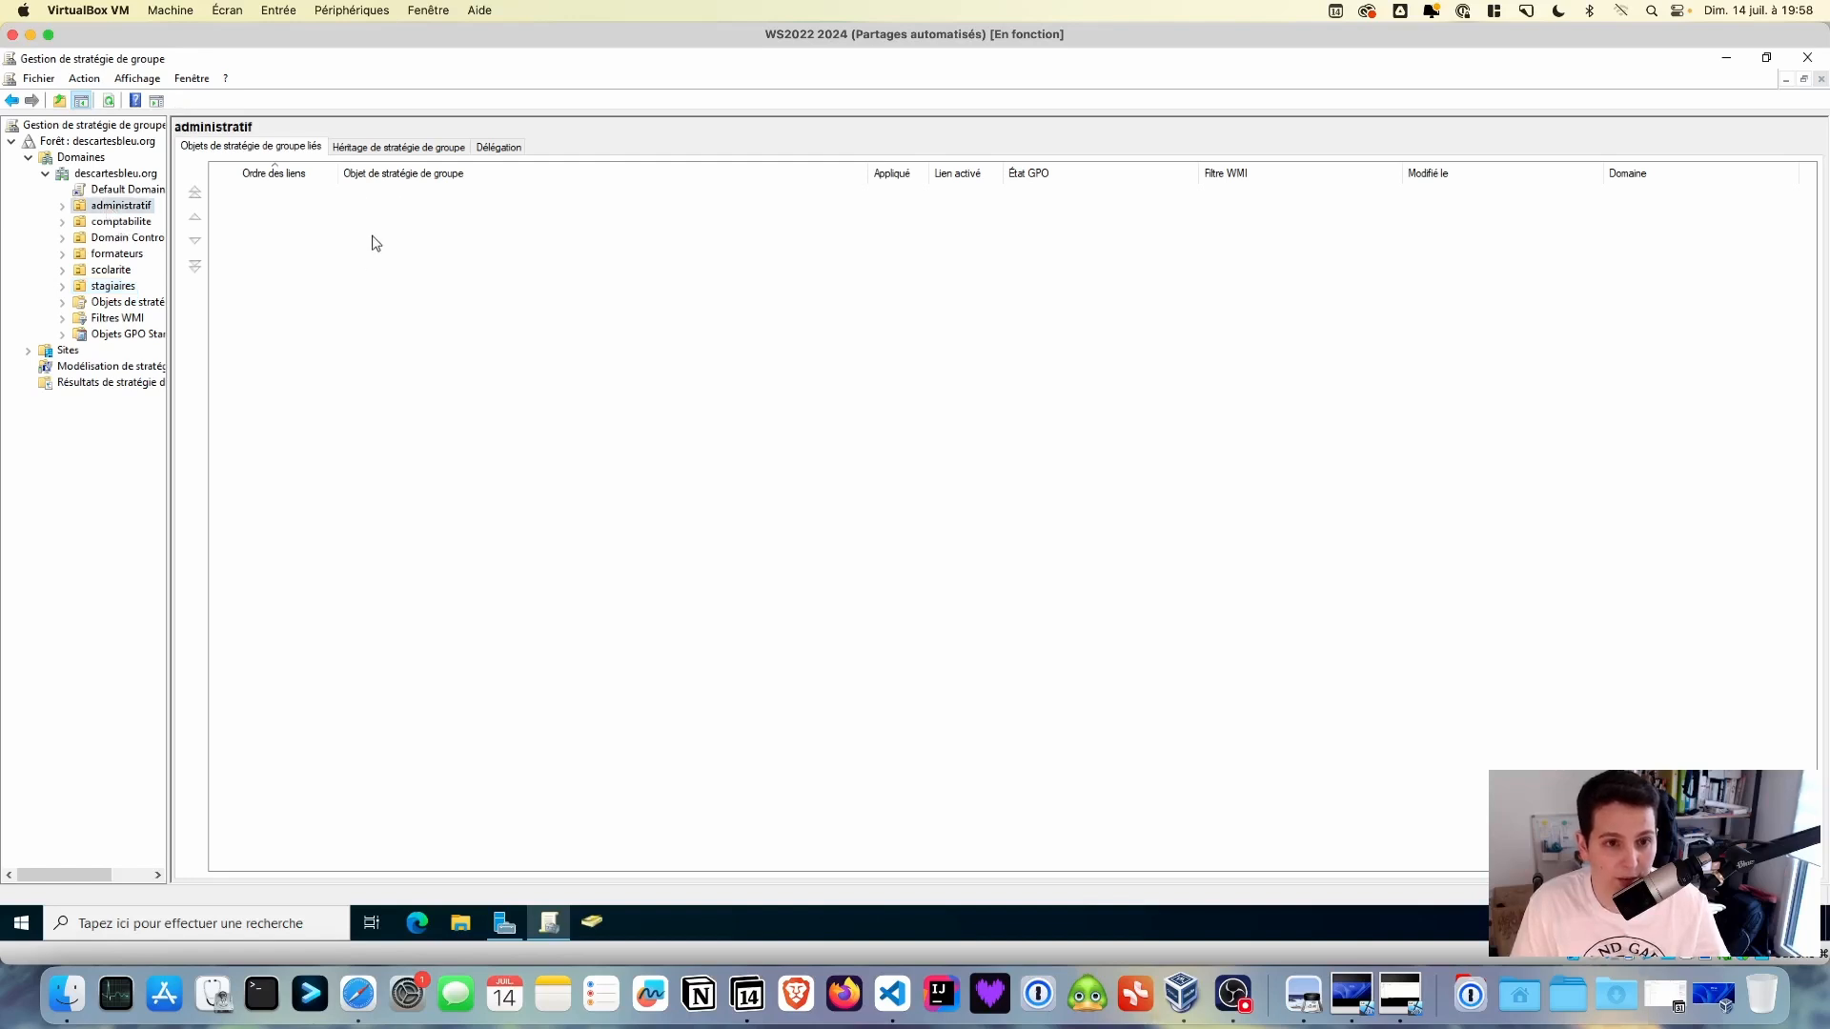
pyautogui.rightClick(134, 206)
# - Create a GPO named 'Mappage LR adm' linked to the administratif OU
pyautogui.click(174, 216)
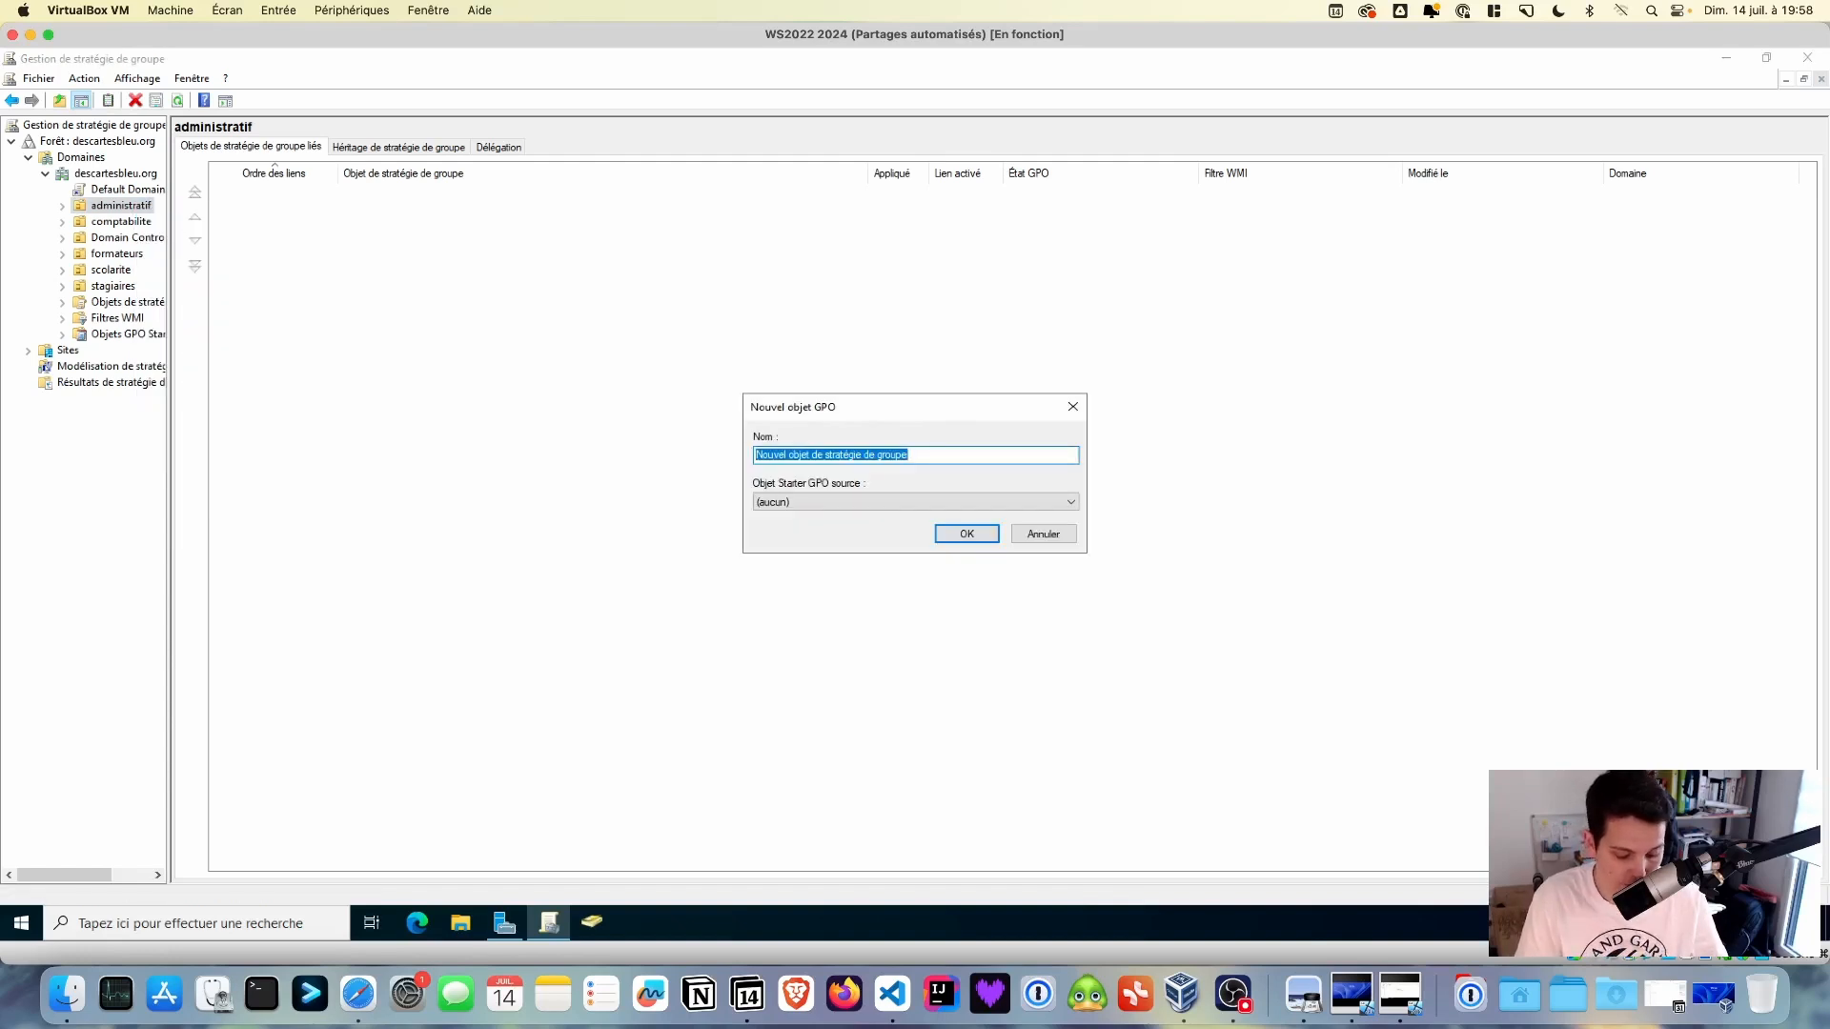
pyautogui.write('Mappage')
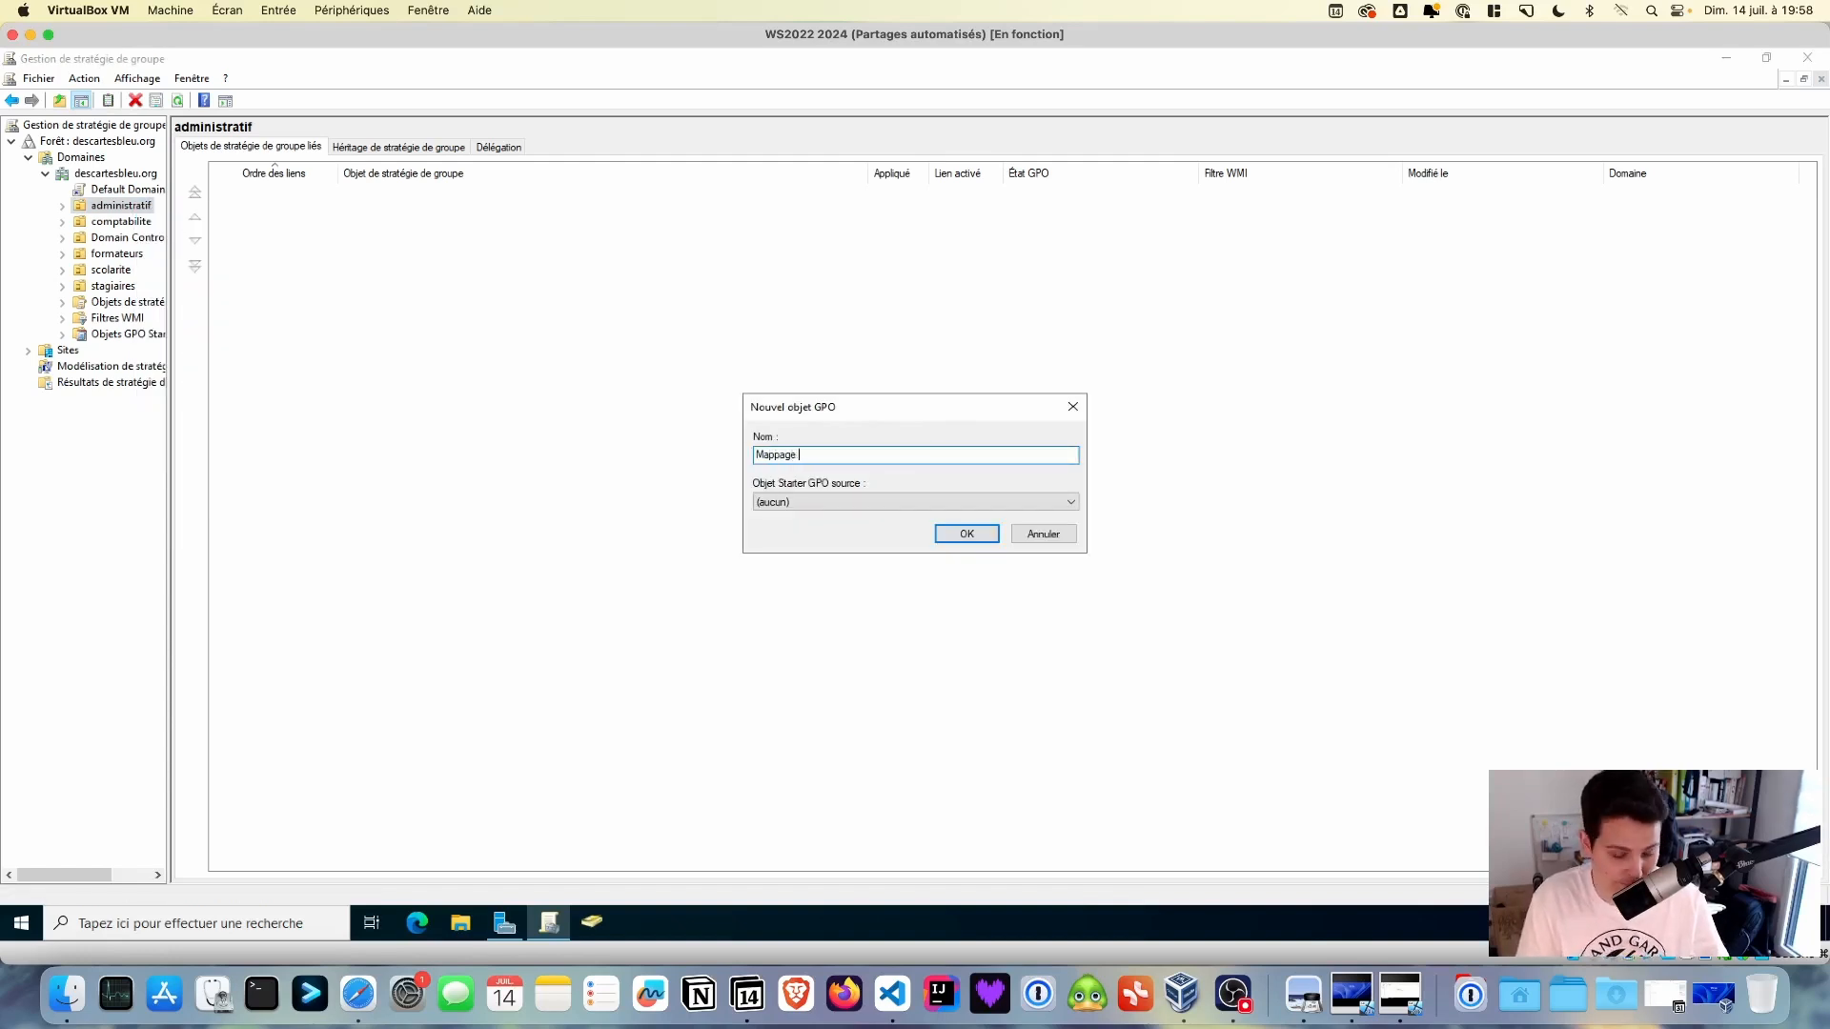
pyautogui.write(' LR')
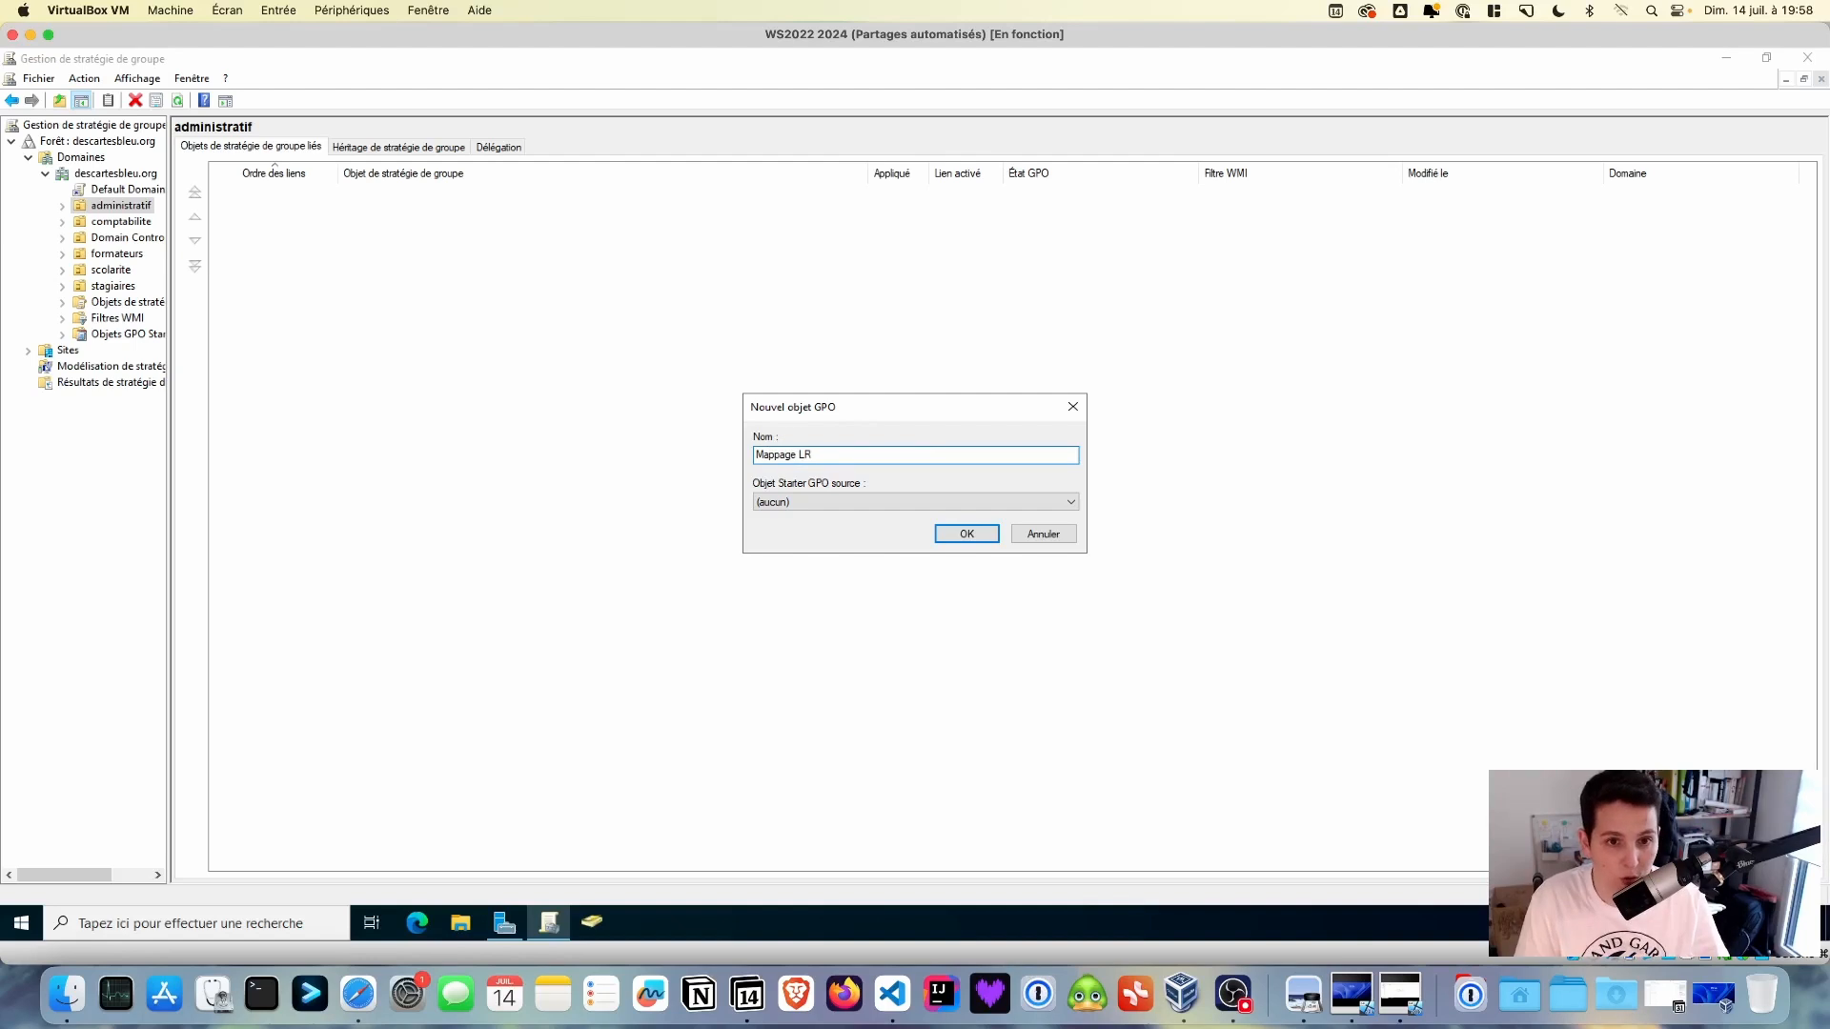
pyautogui.write(' adm')
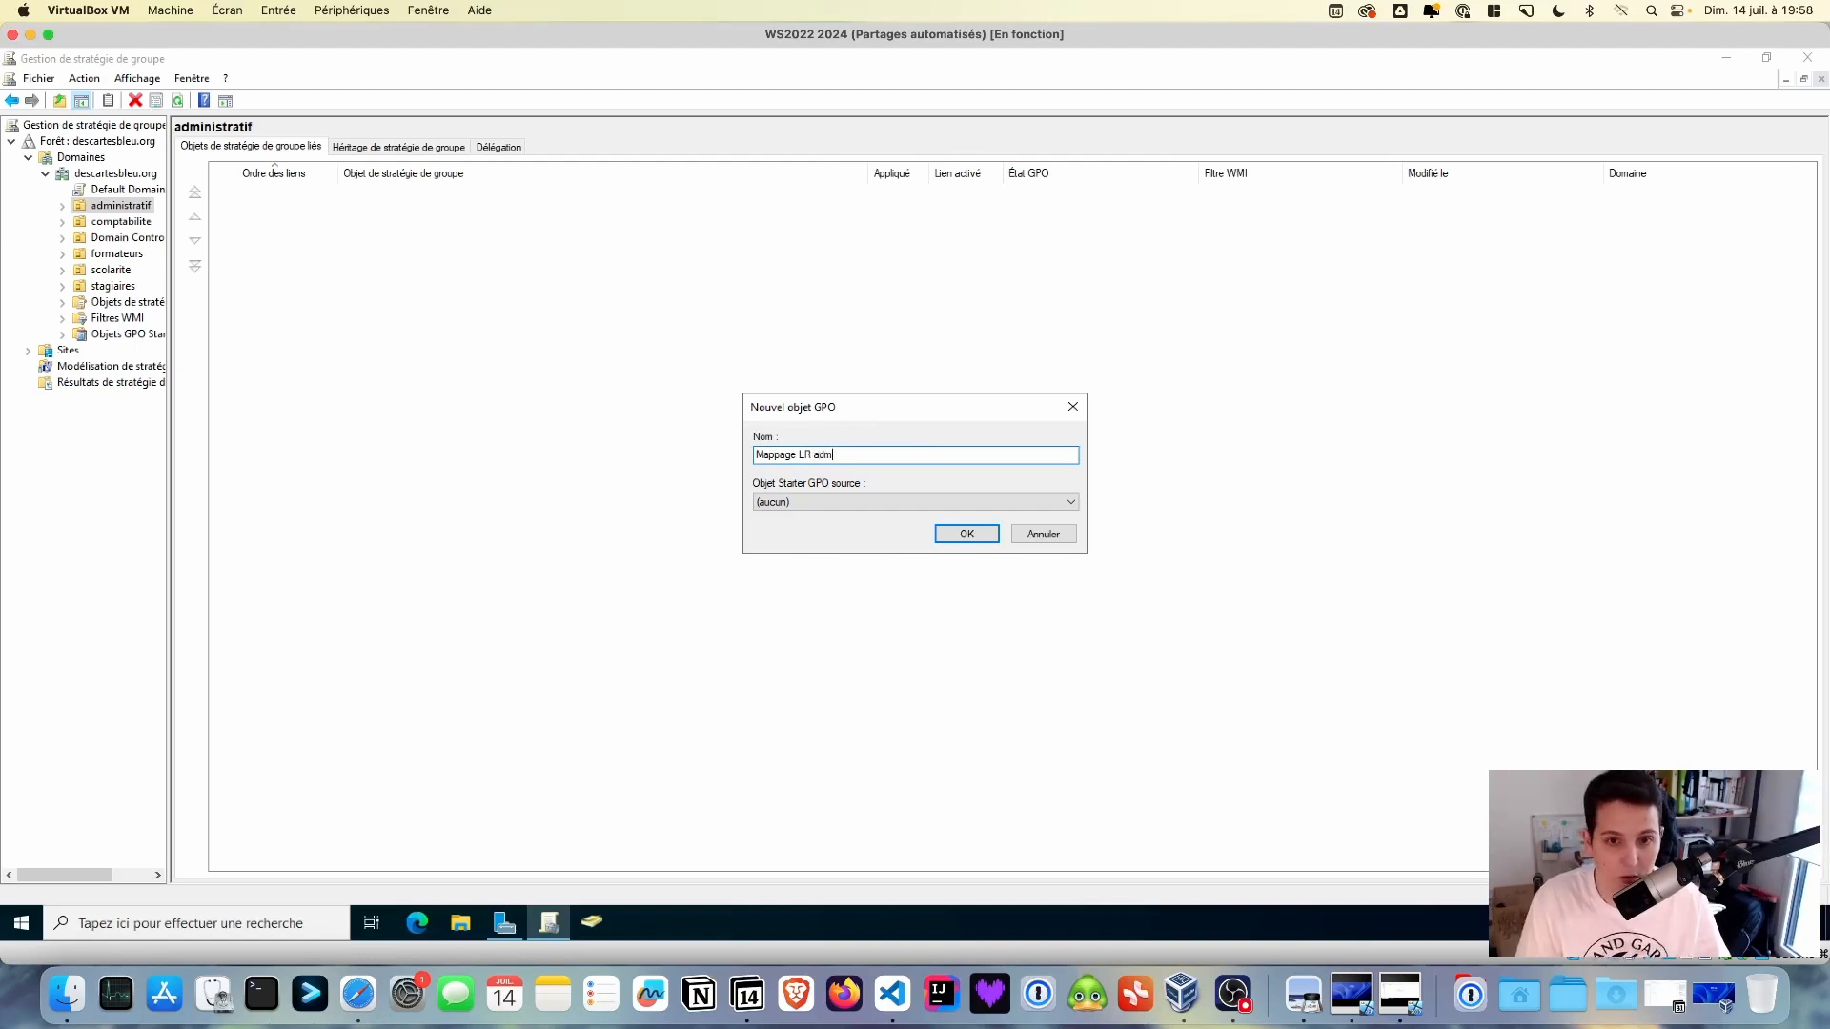
pyautogui.press('Return')
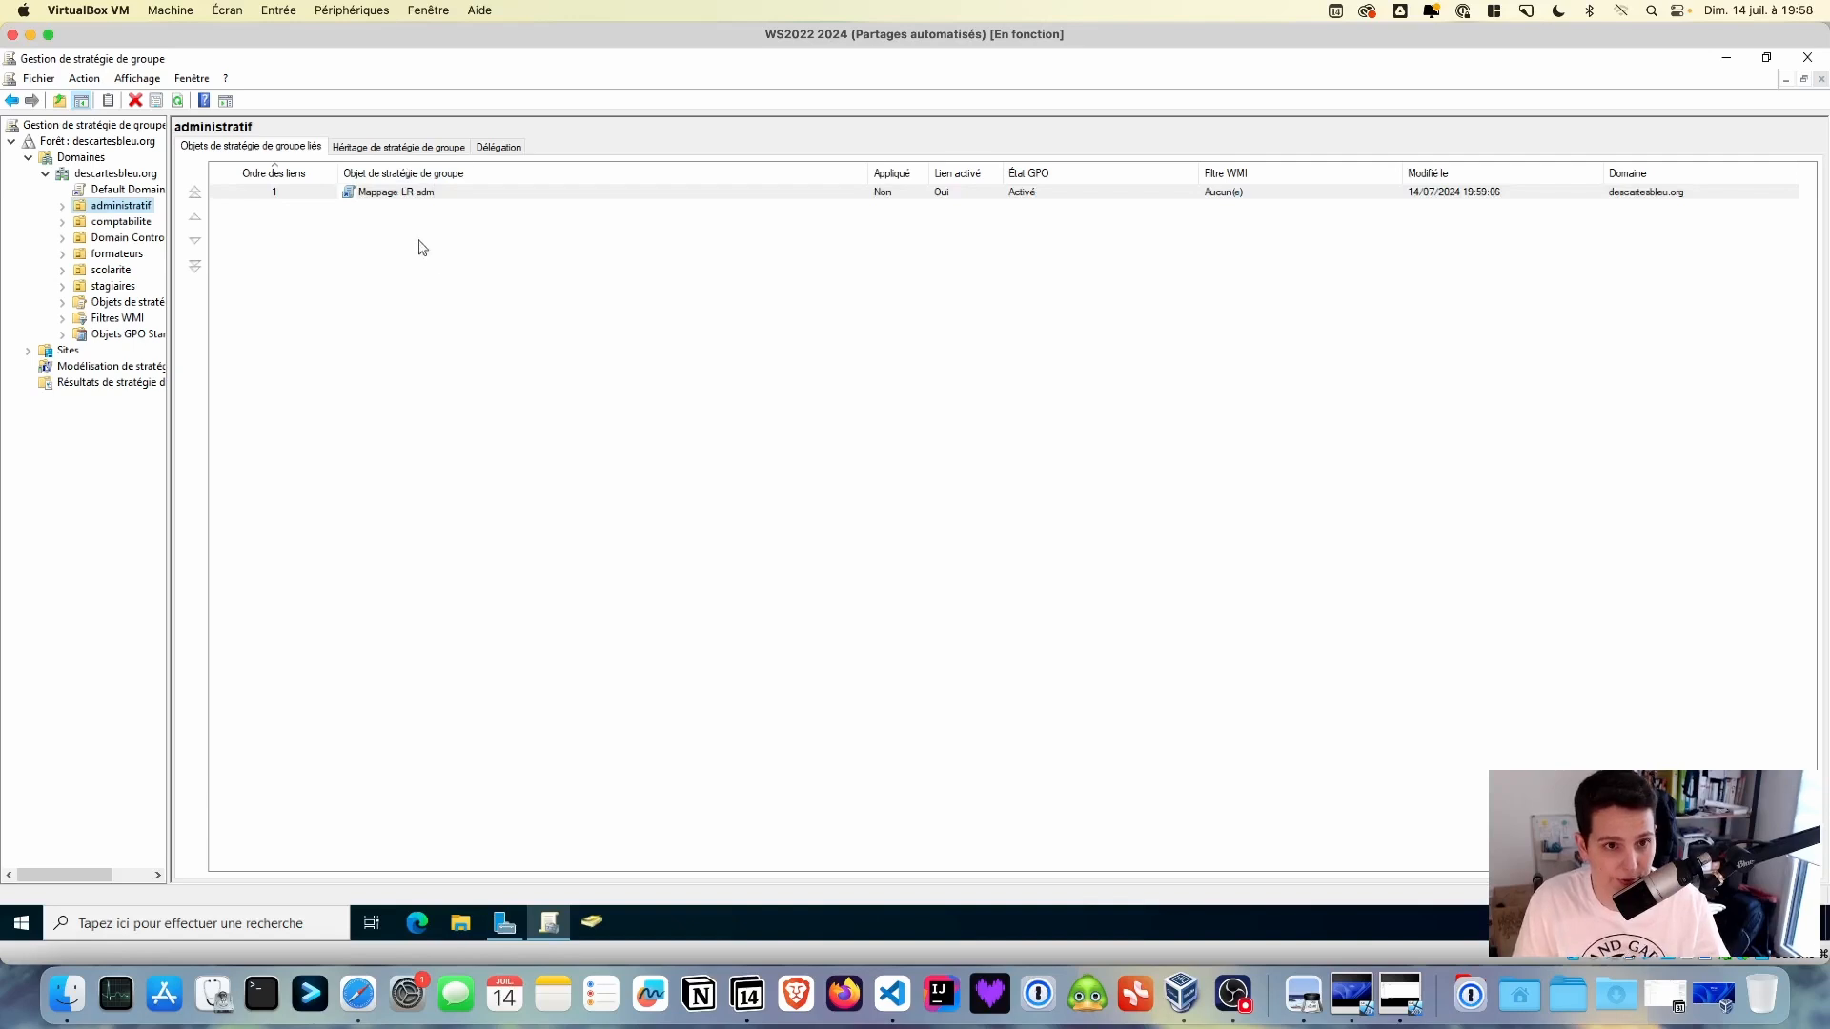
# - Edit the GPO and start a new mapped drive under User Configuration > Preferences > Drive Maps
pyautogui.click(407, 194)
pyautogui.rightClick(407, 194)
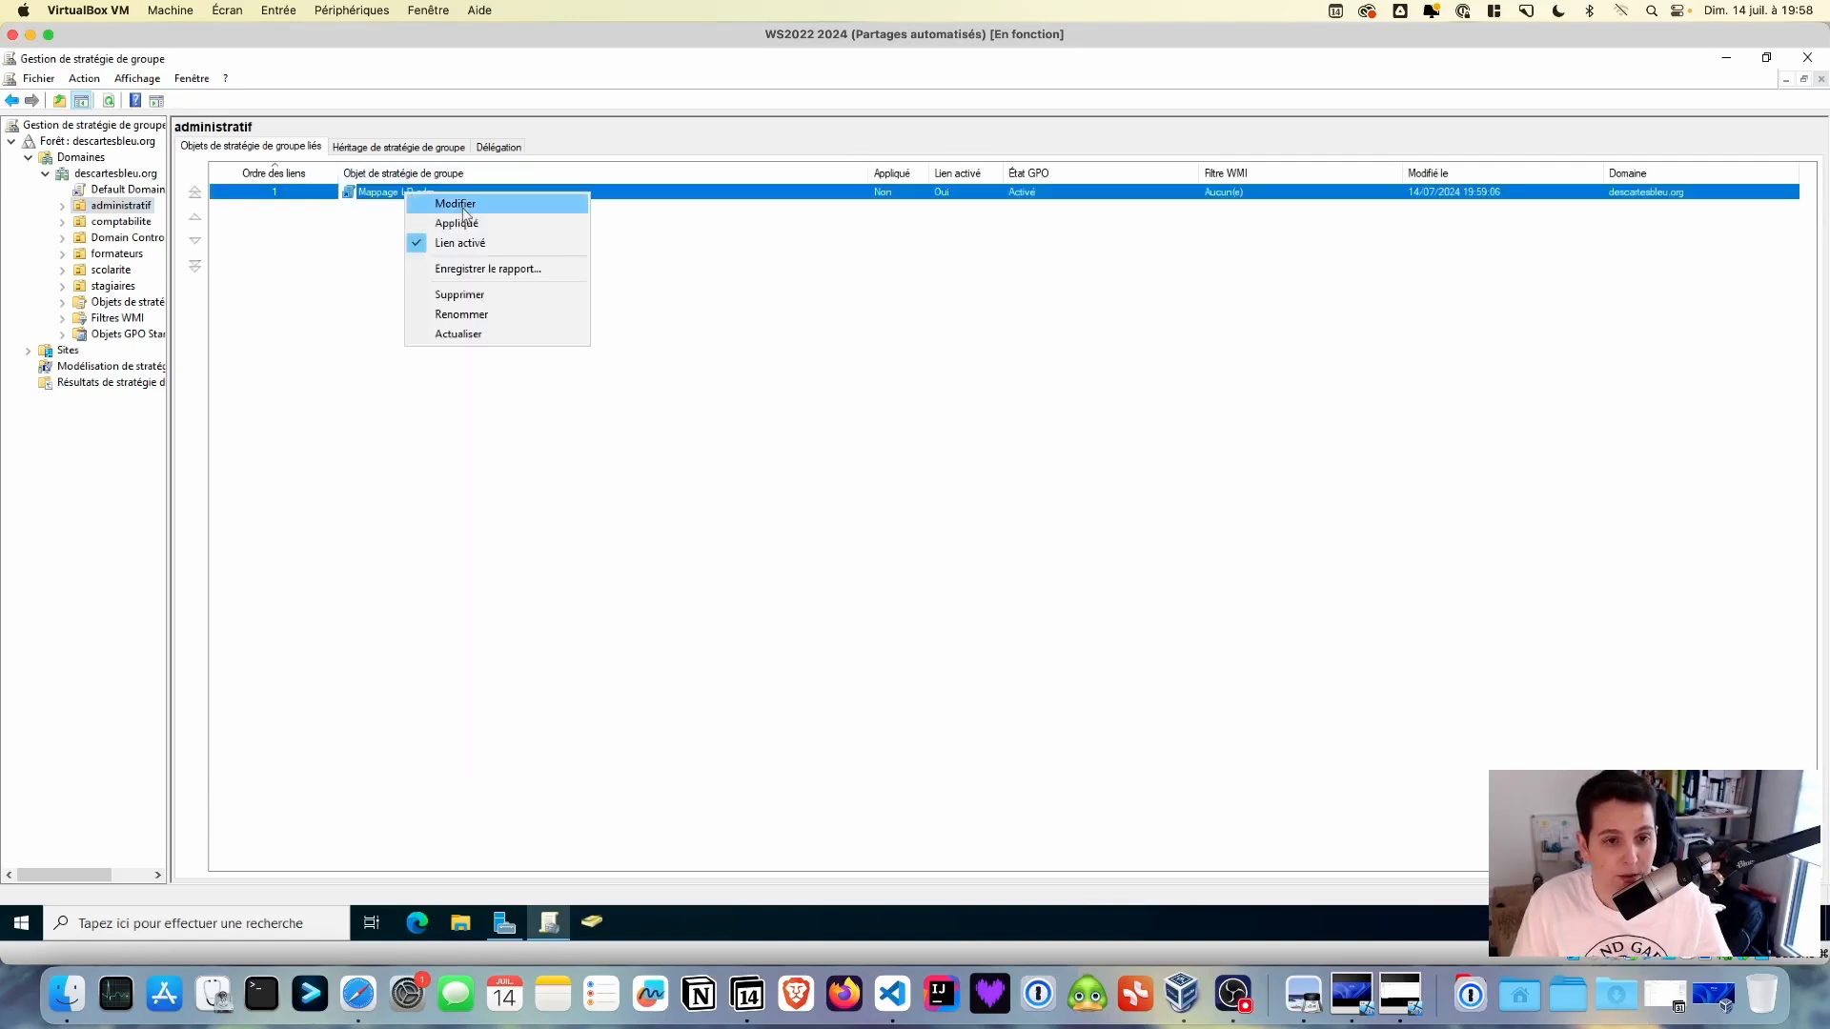
pyautogui.click(444, 199)
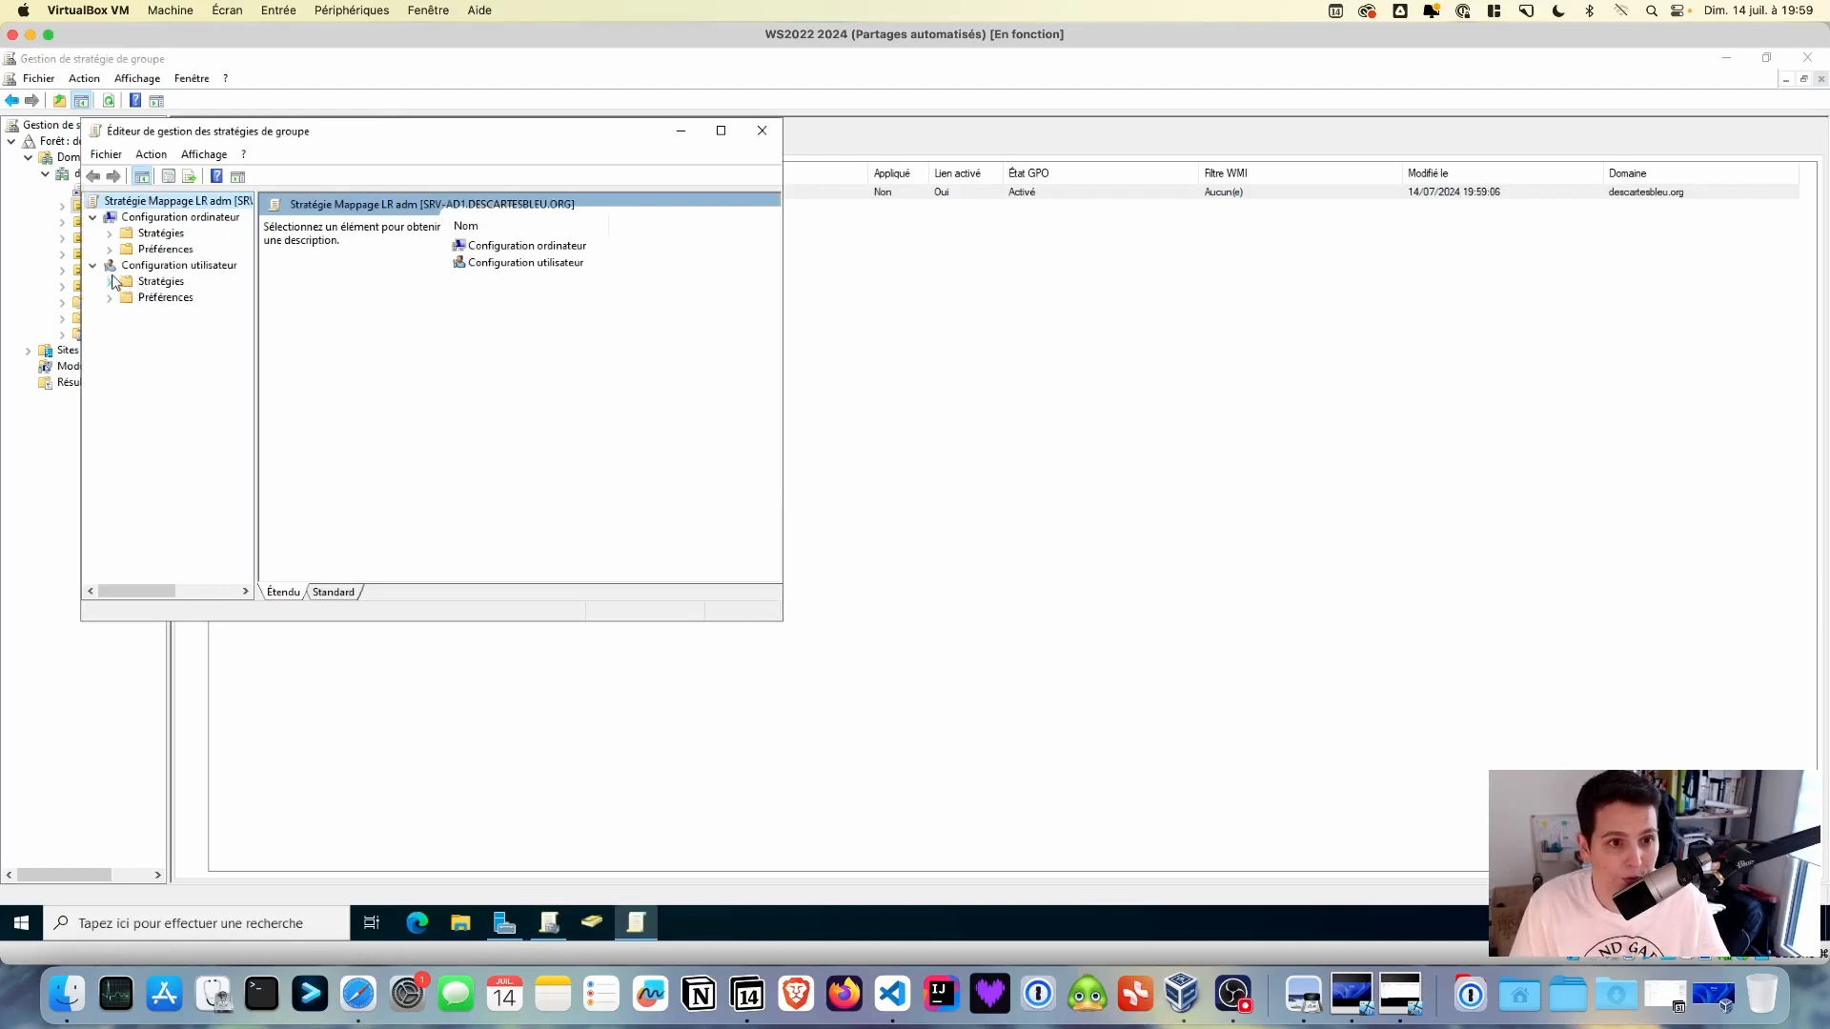
pyautogui.click(109, 299)
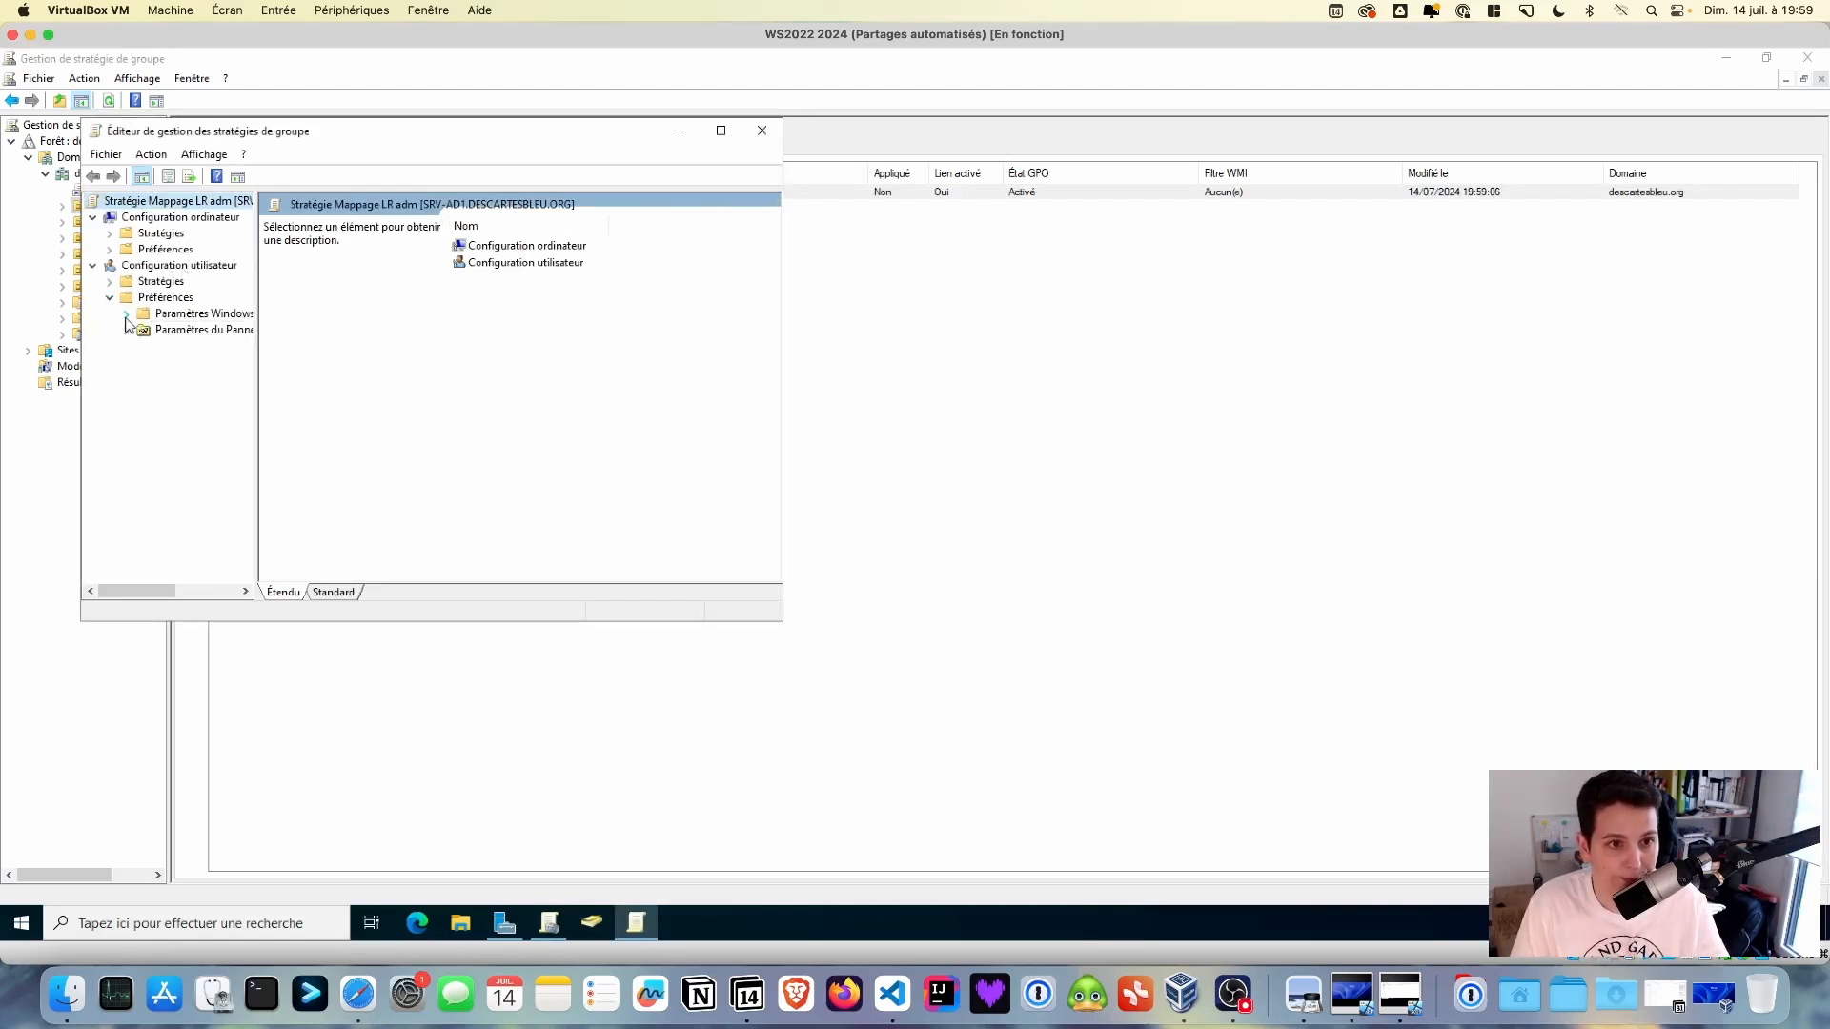
pyautogui.click(126, 315)
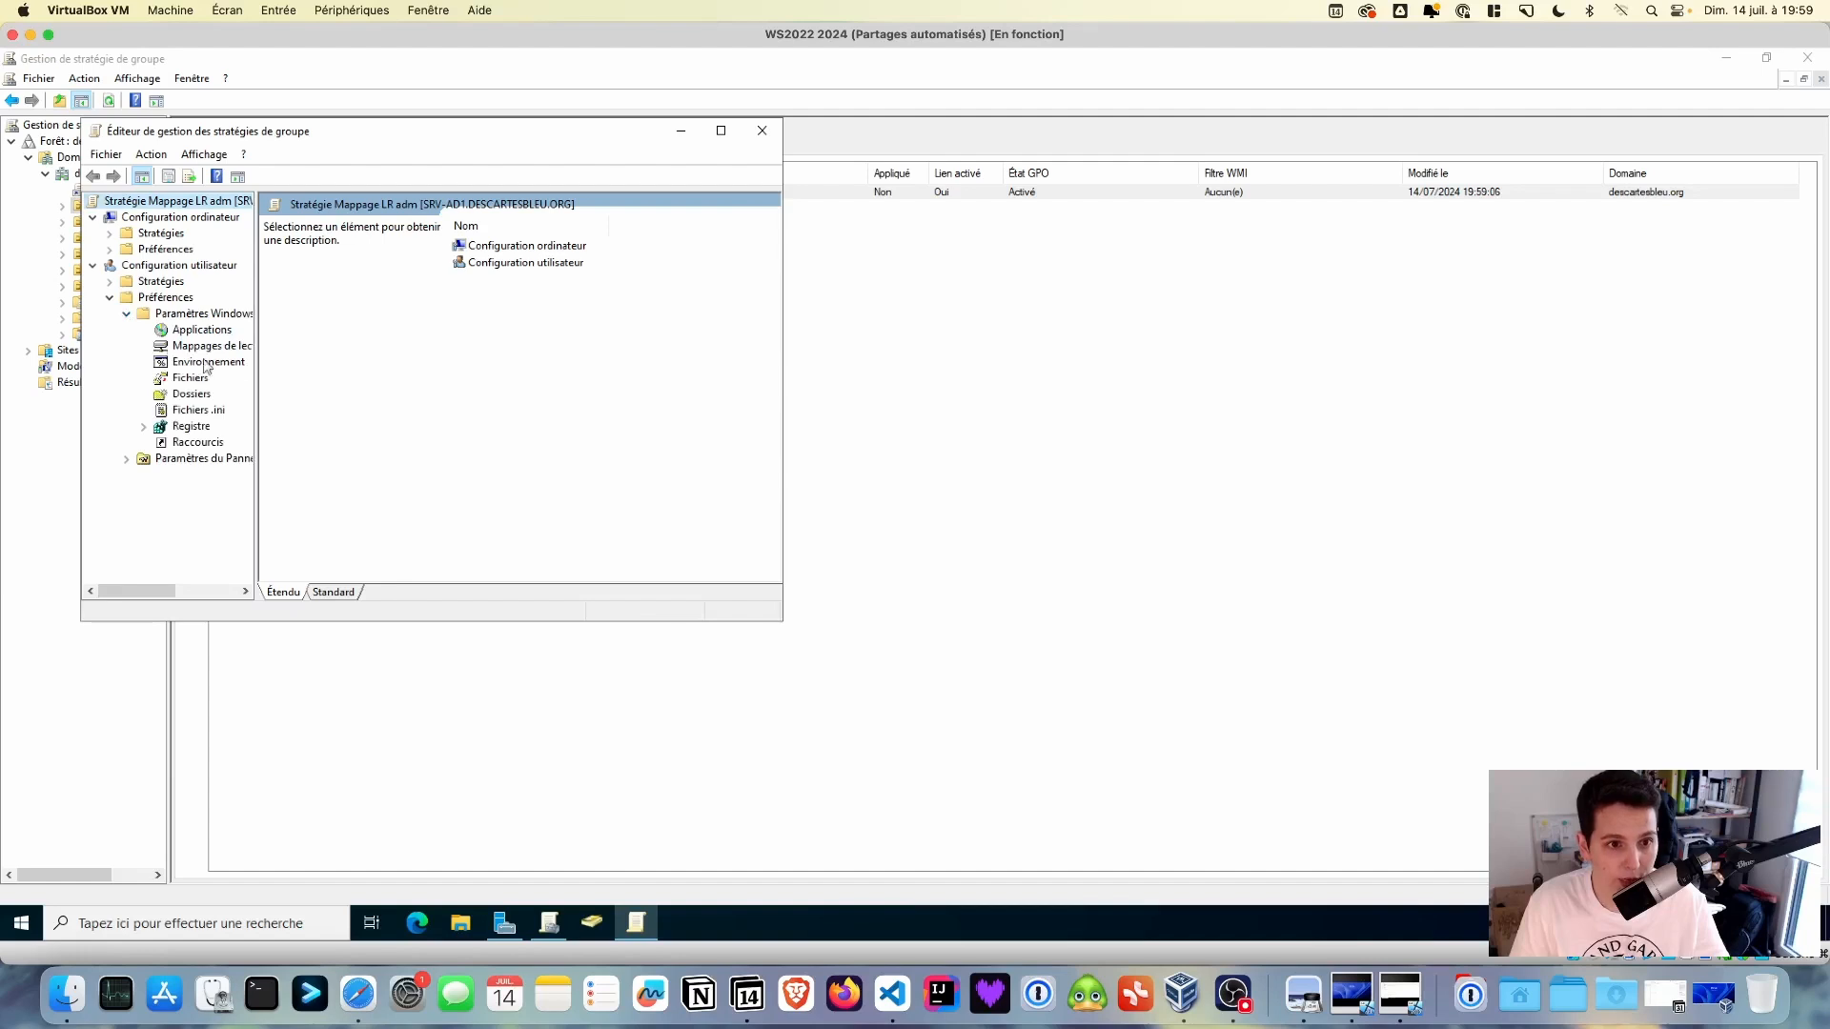
pyautogui.click(208, 346)
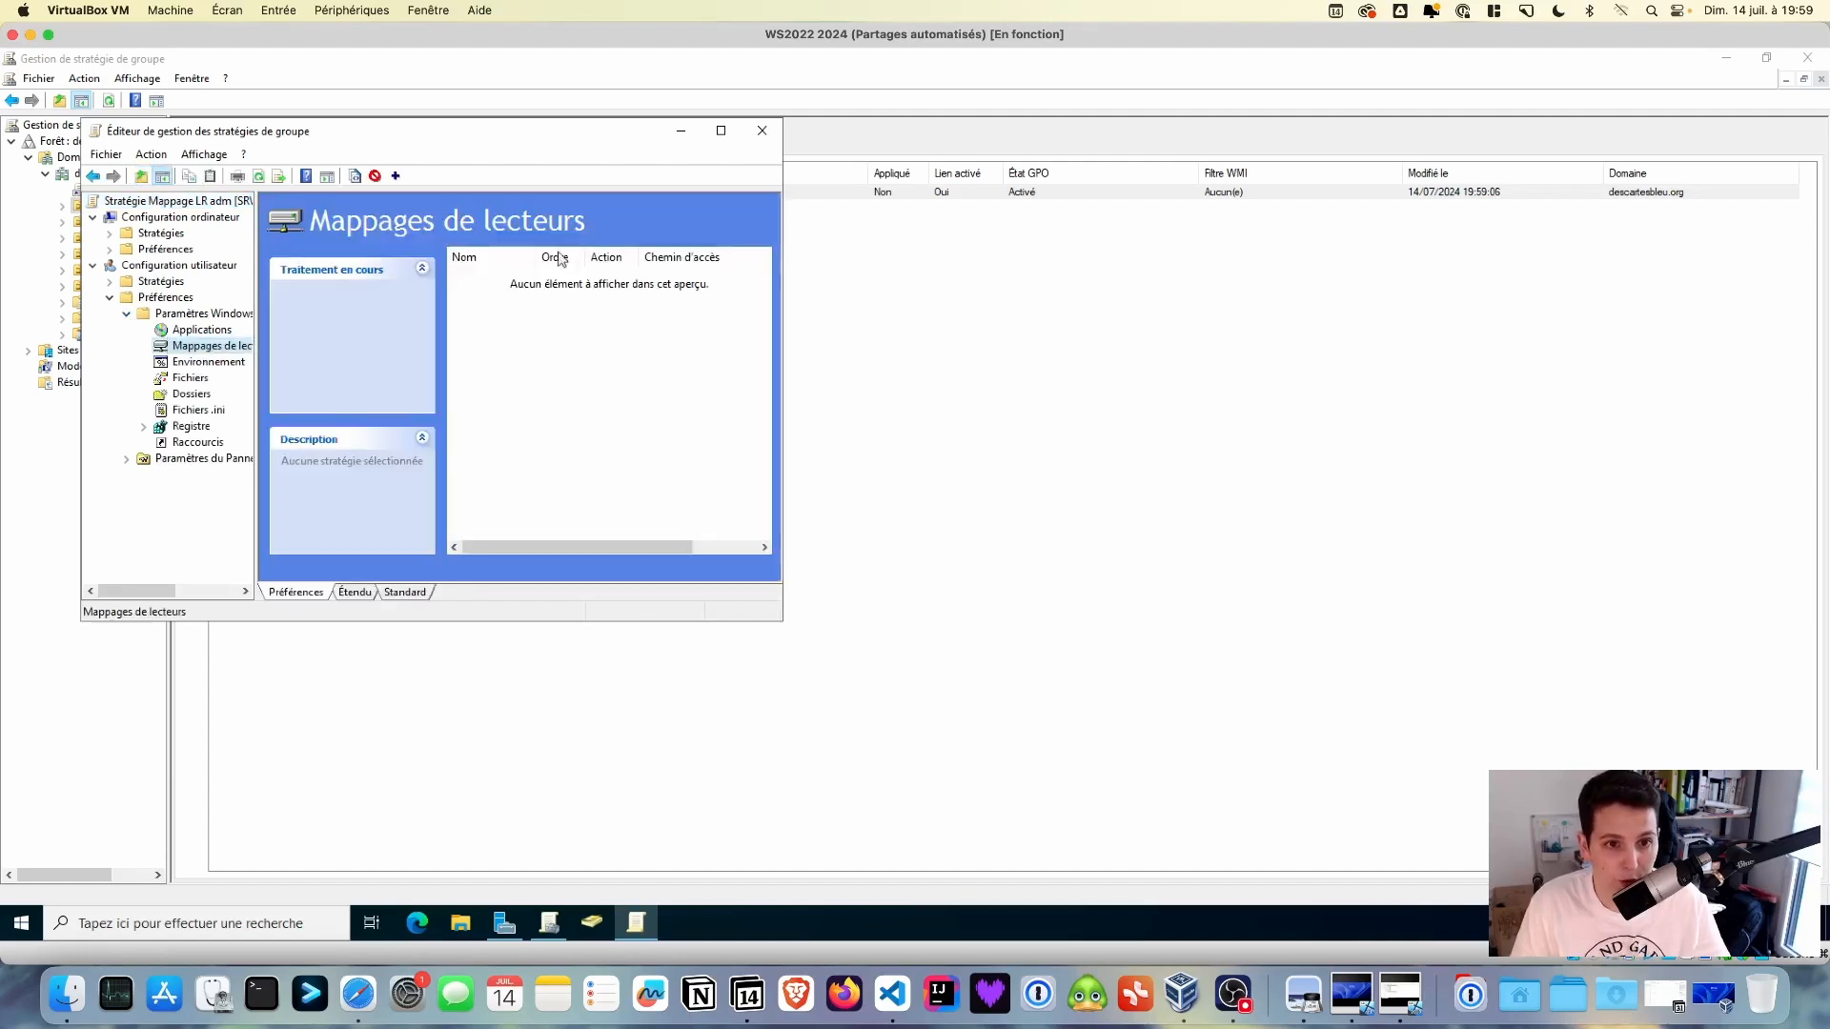
pyautogui.click(721, 133)
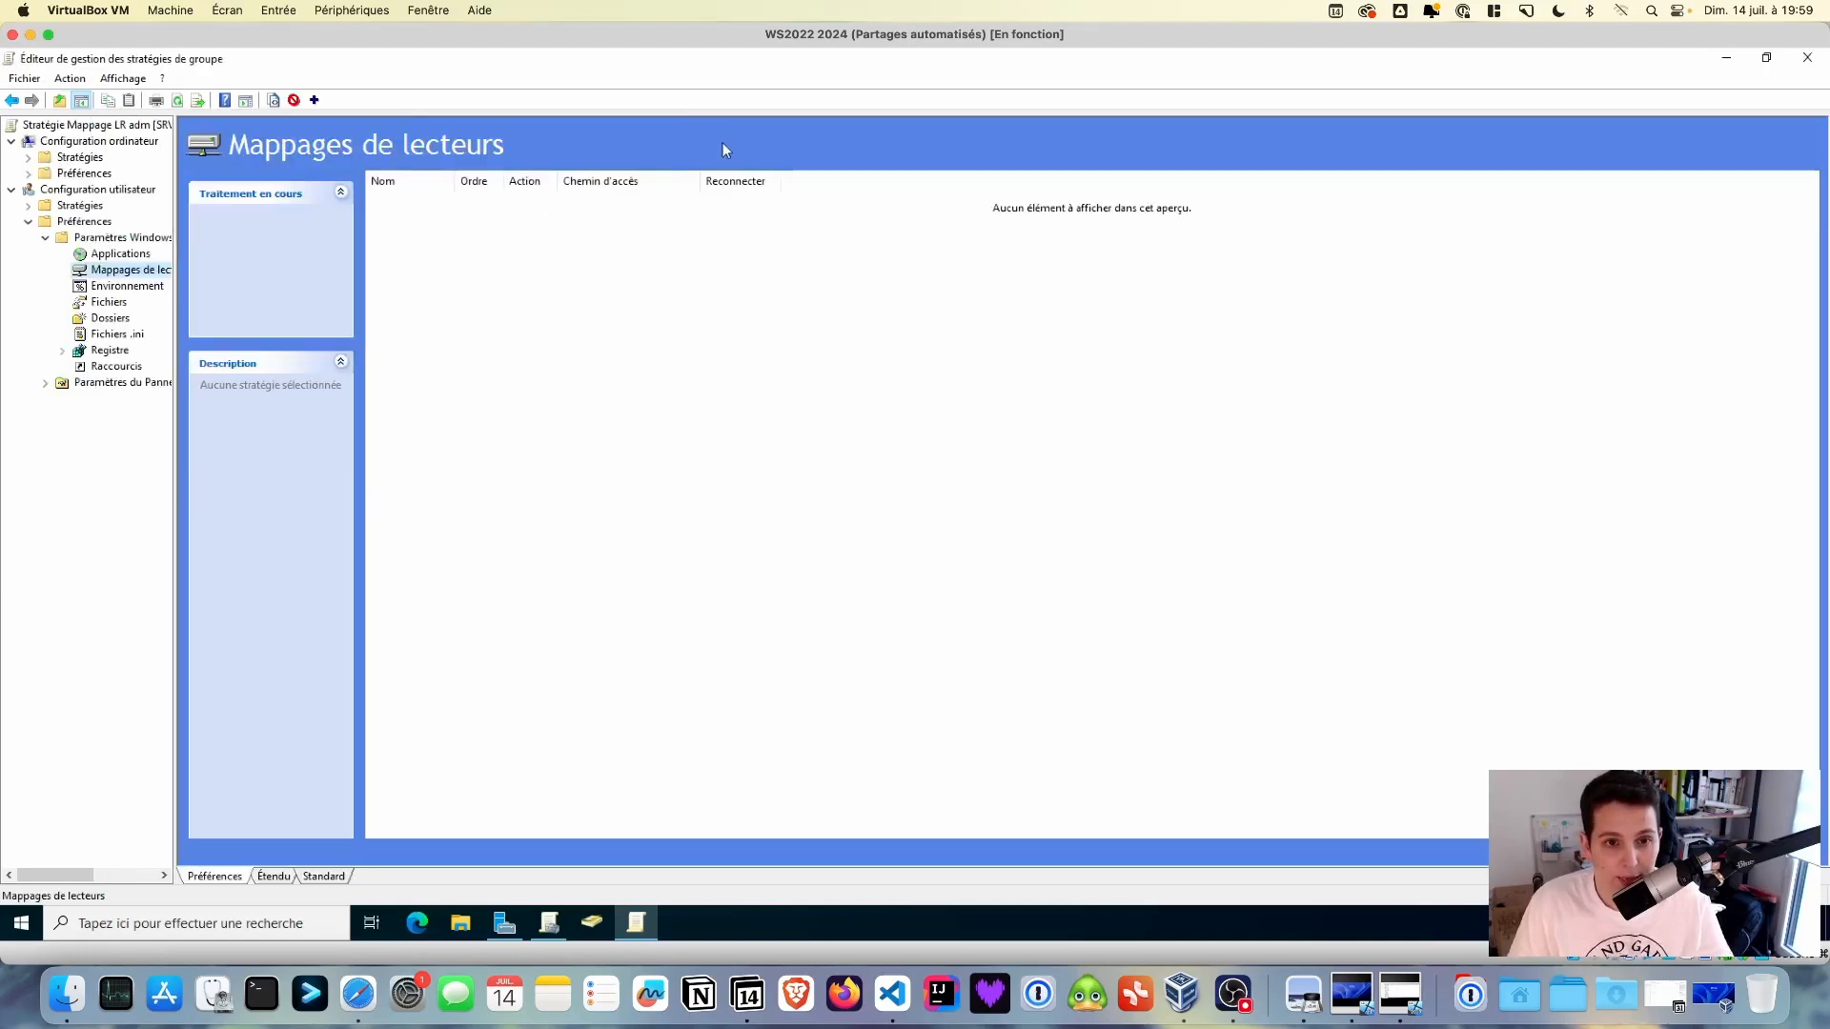
pyautogui.rightClick(506, 248)
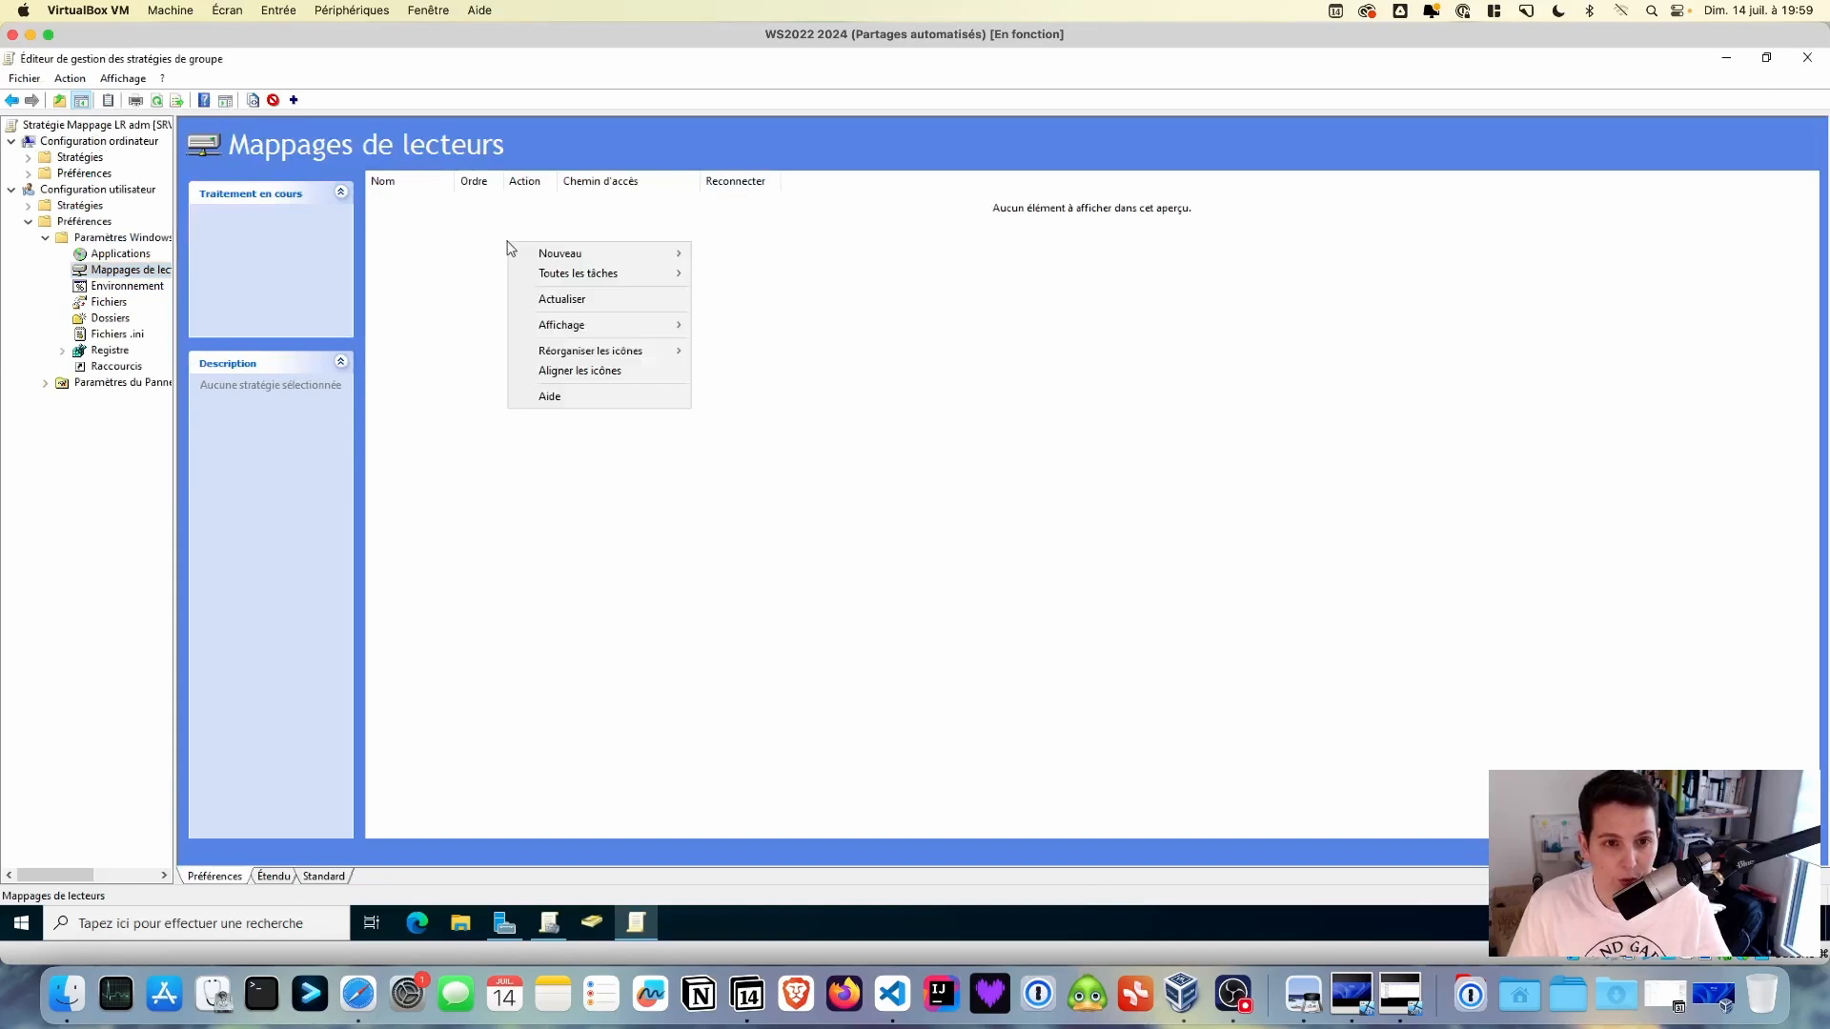
pyautogui.moveTo(553, 254)
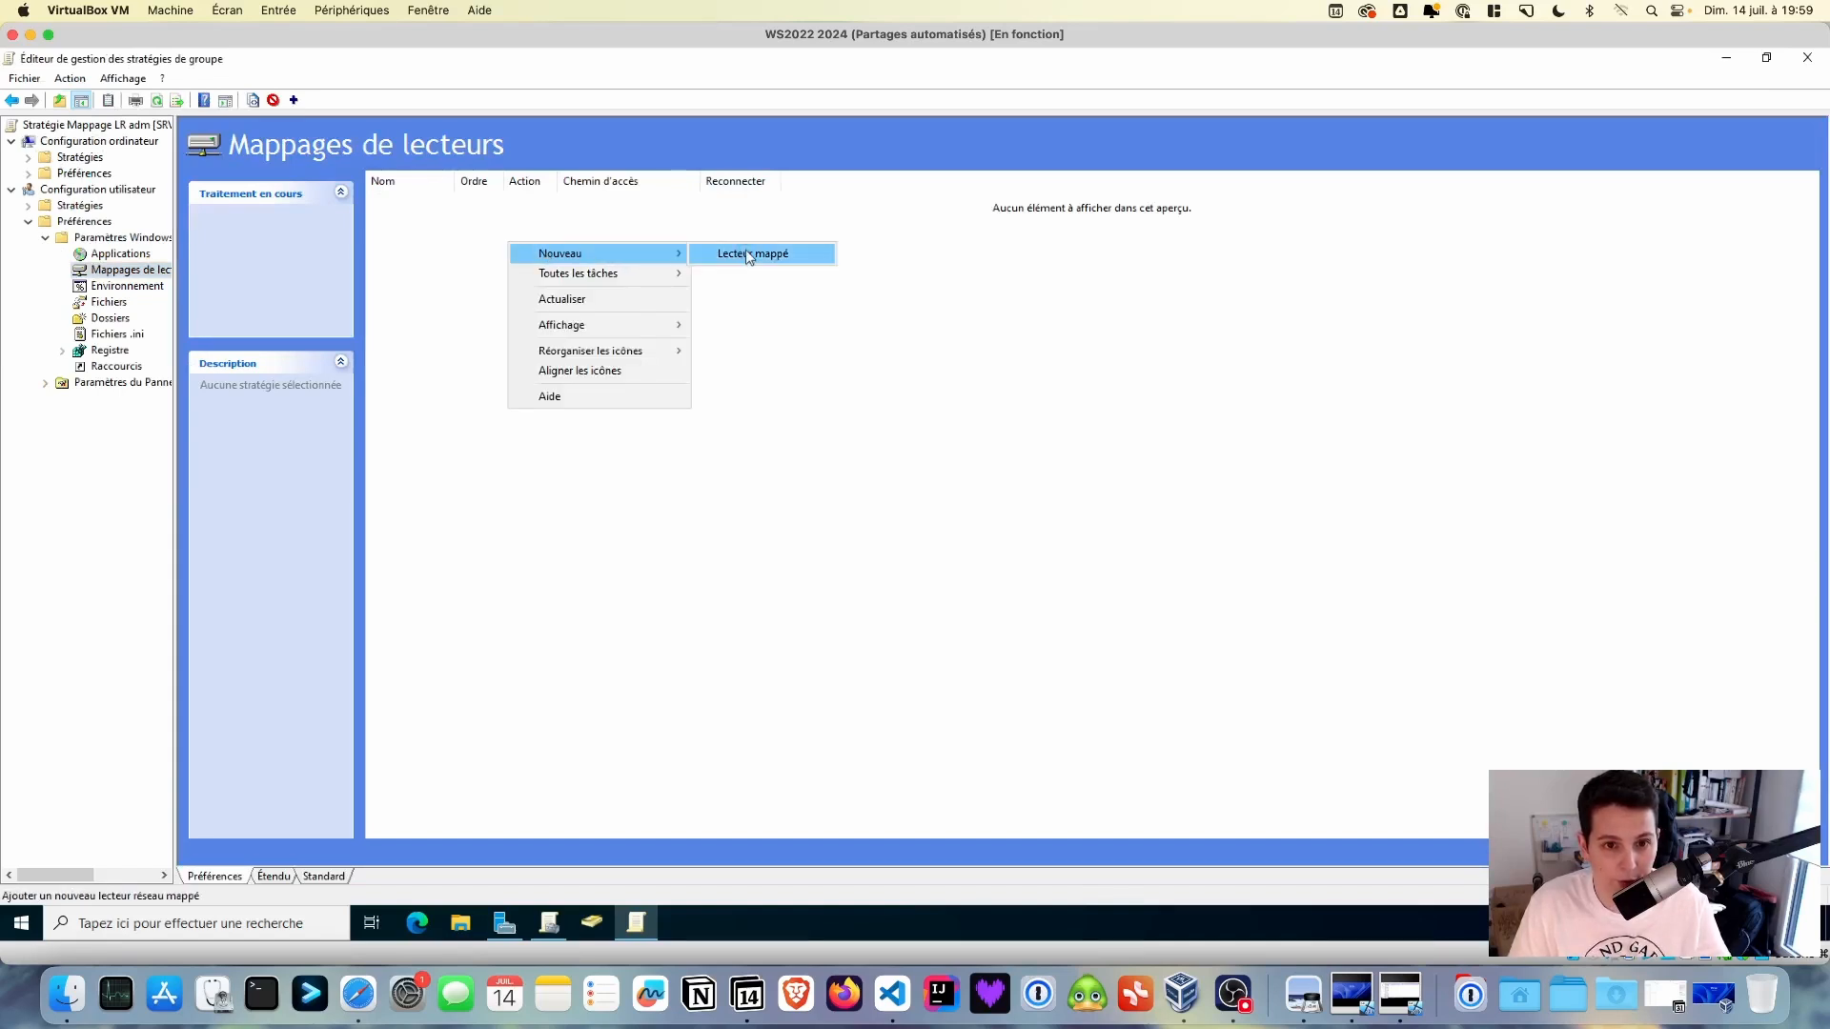
pyautogui.click(730, 254)
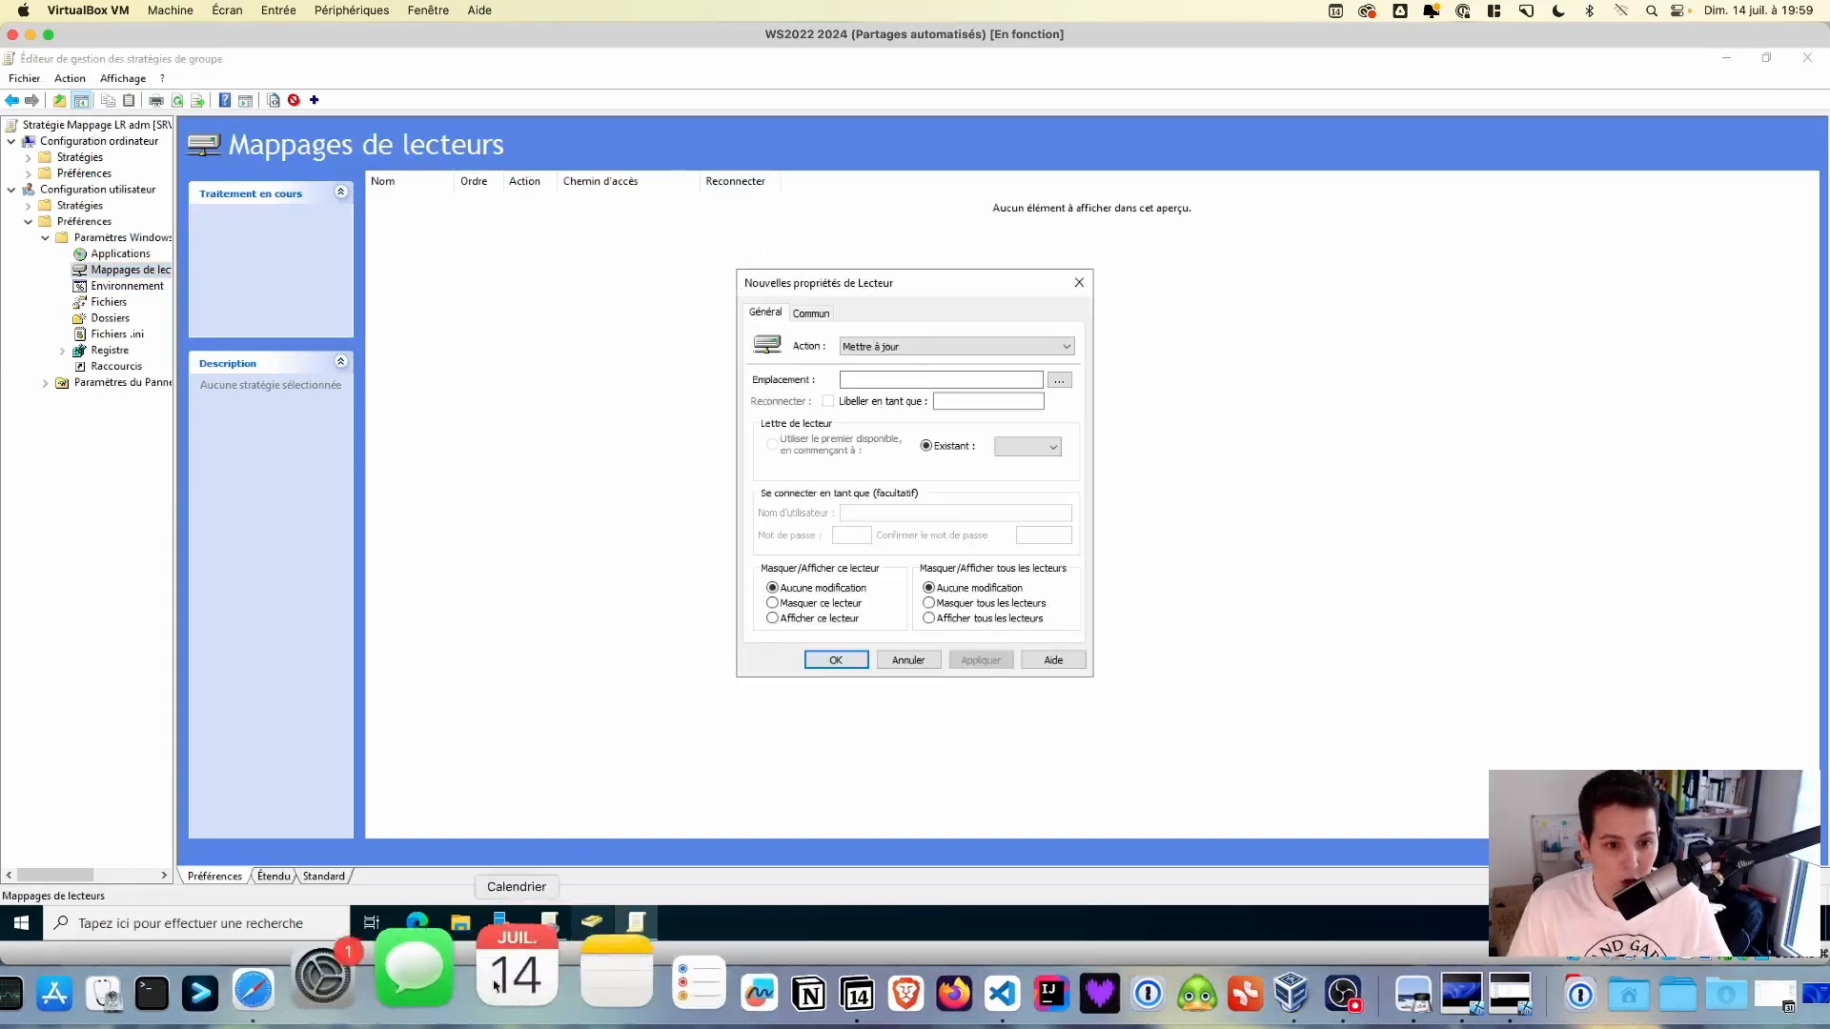
# - Locate and copy the \\SRV-AD1\commun_adm network path in File Explorer
pyautogui.click(462, 925)
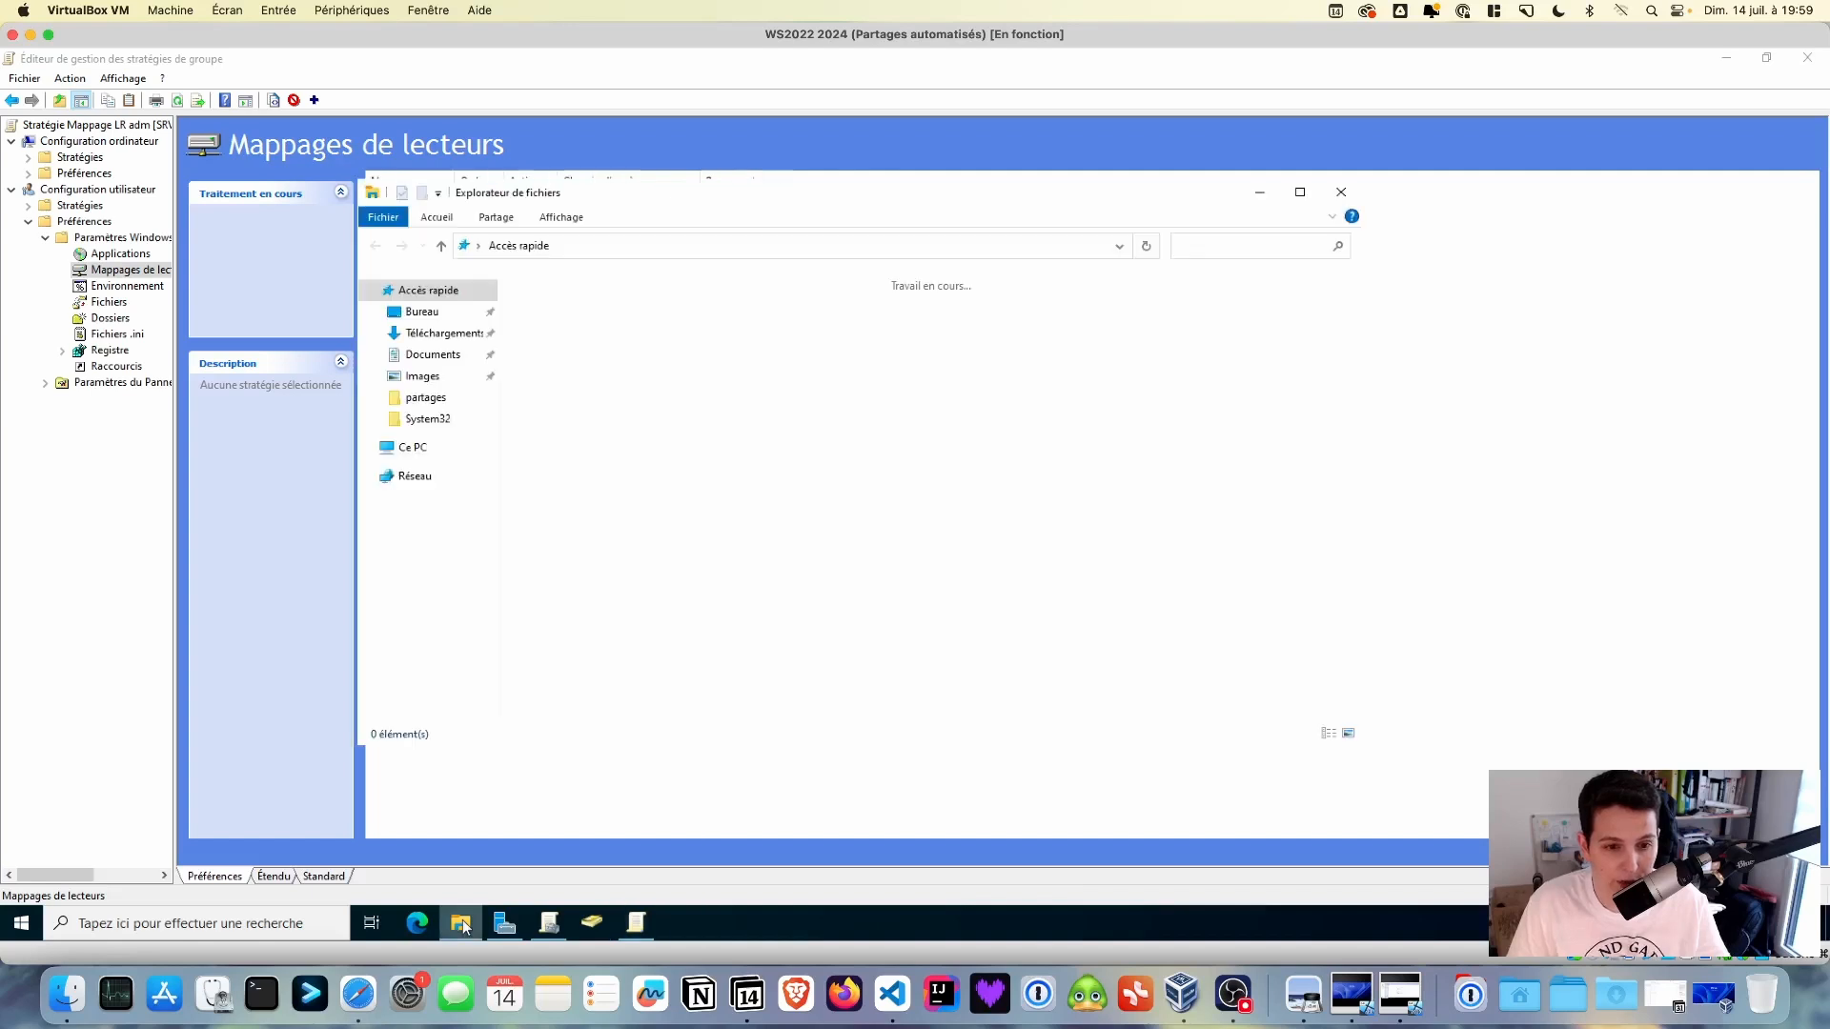
pyautogui.click(604, 248)
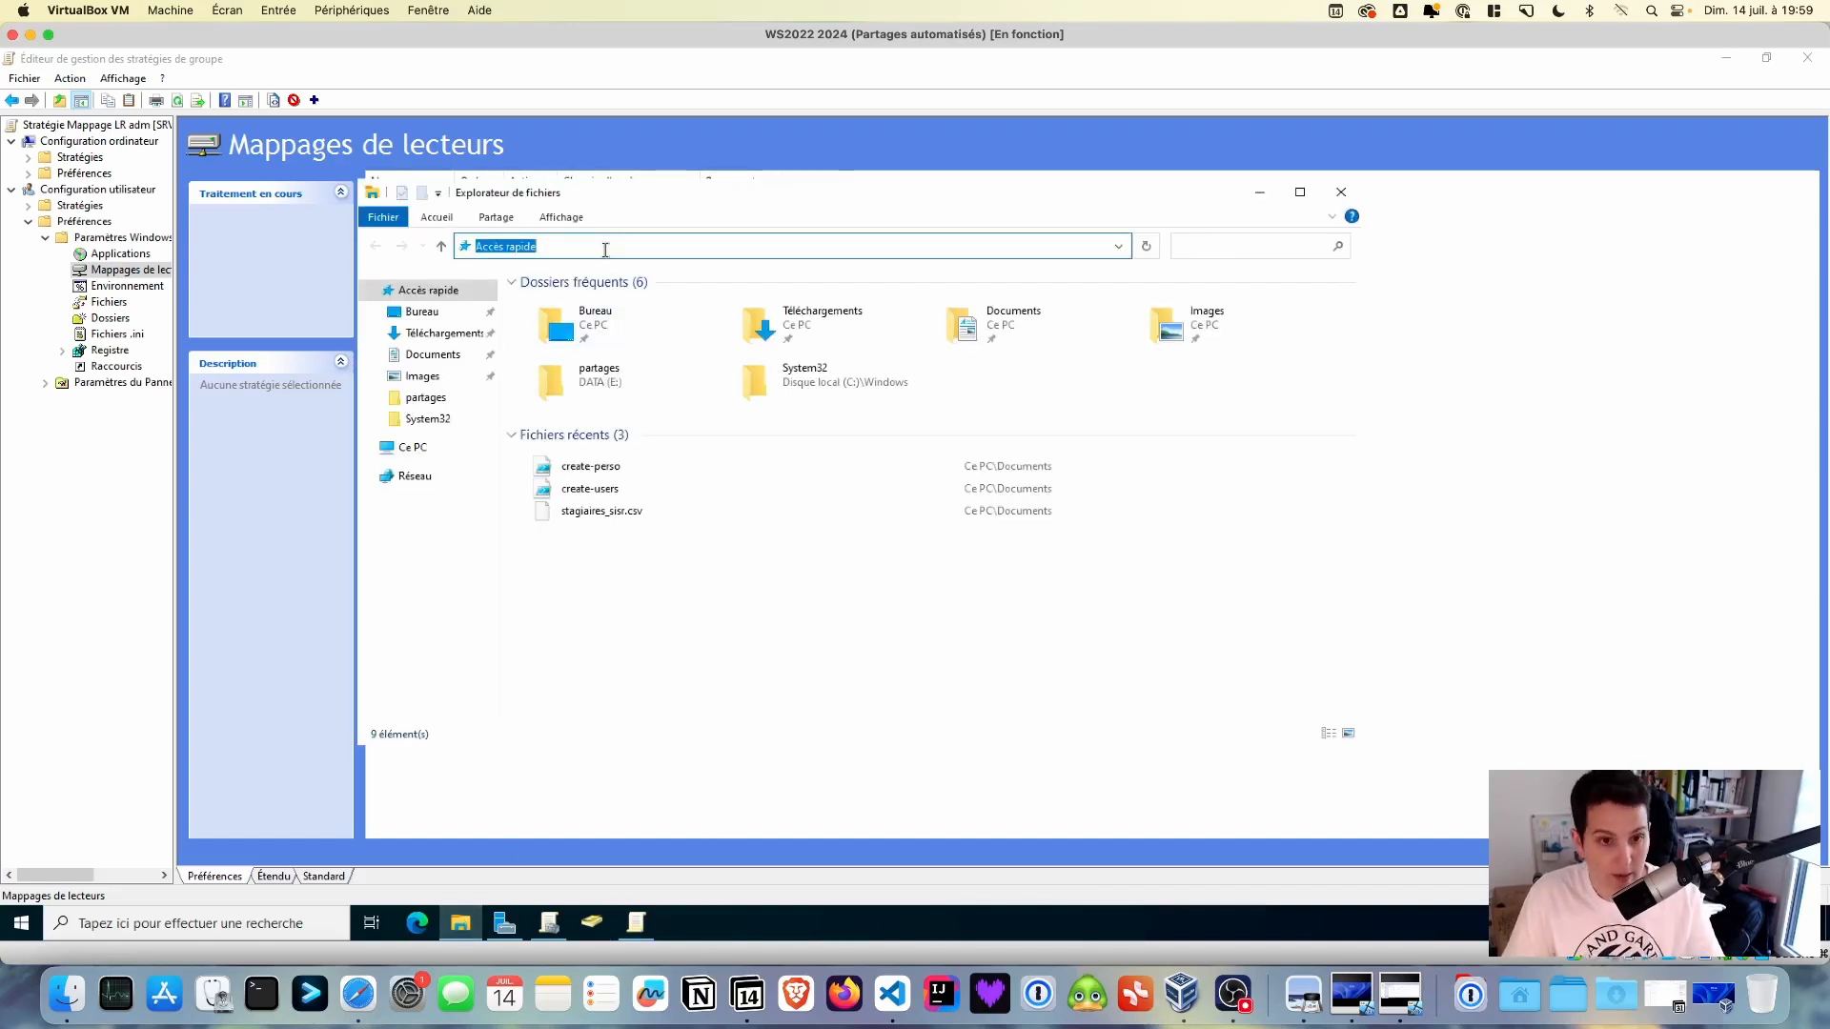
pyautogui.write('\\\\SRV')
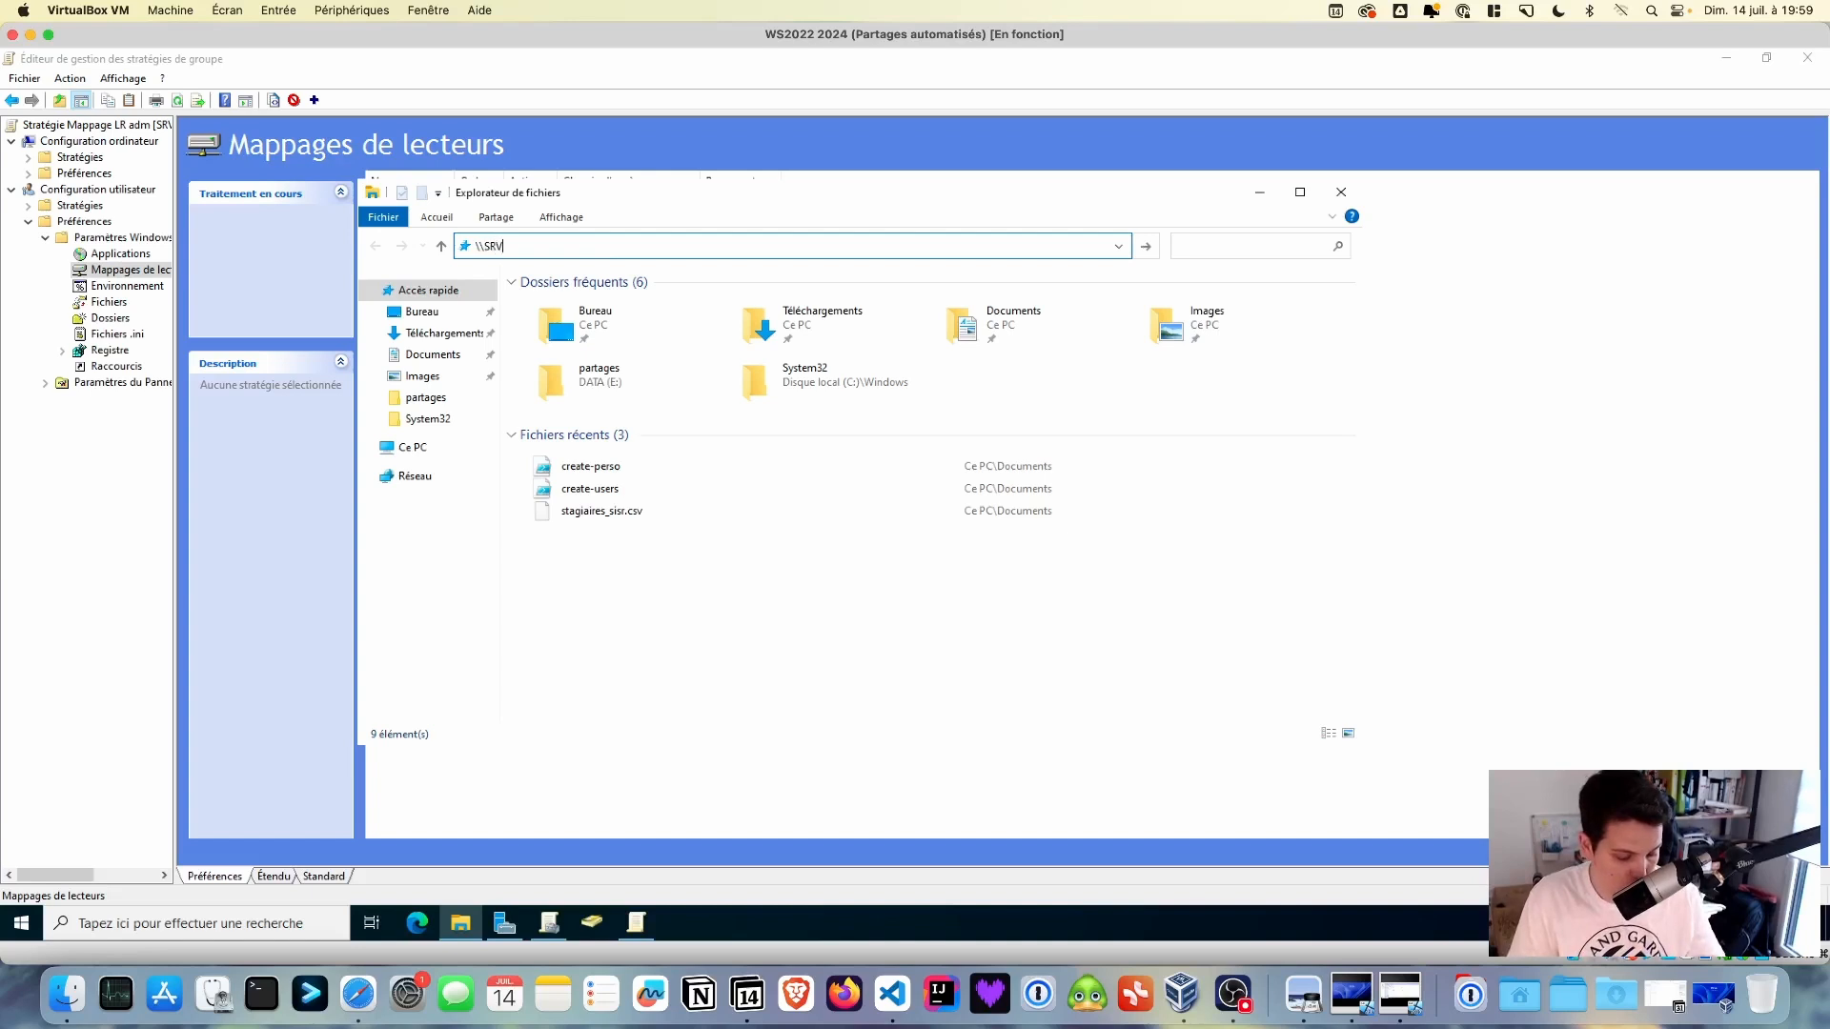
pyautogui.write('-AD1')
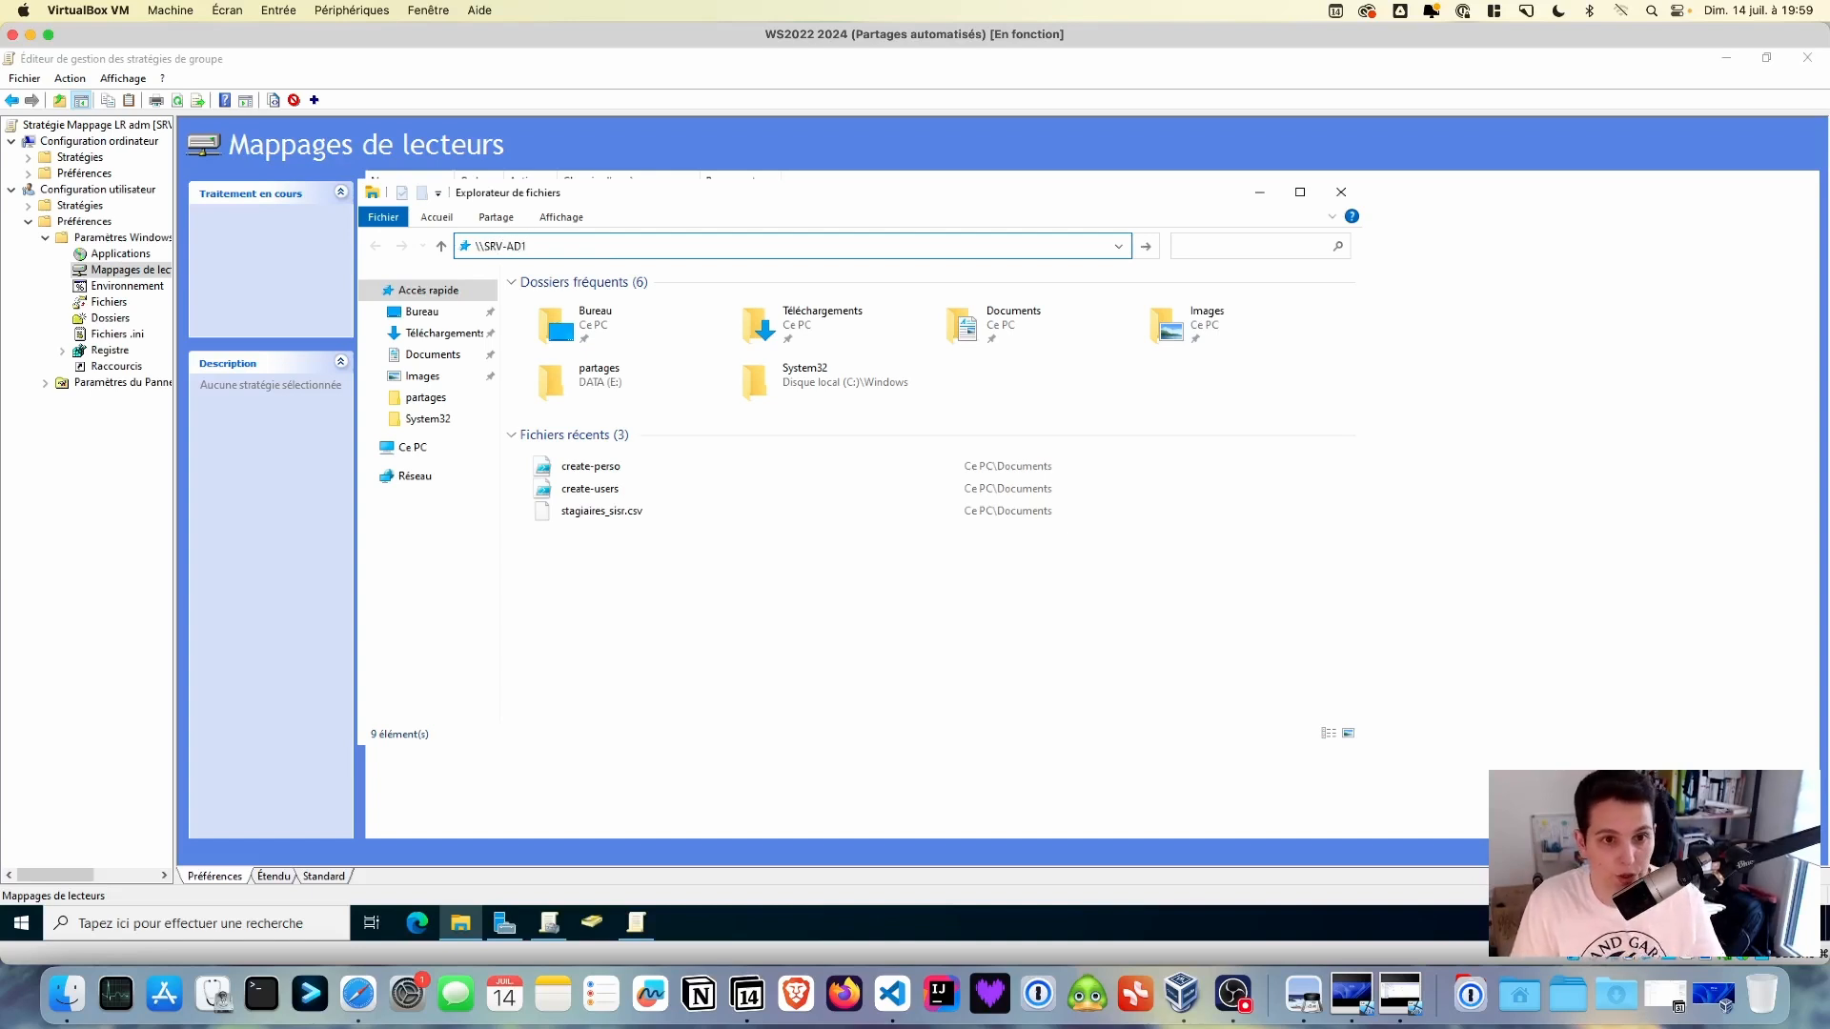
pyautogui.press('Return')
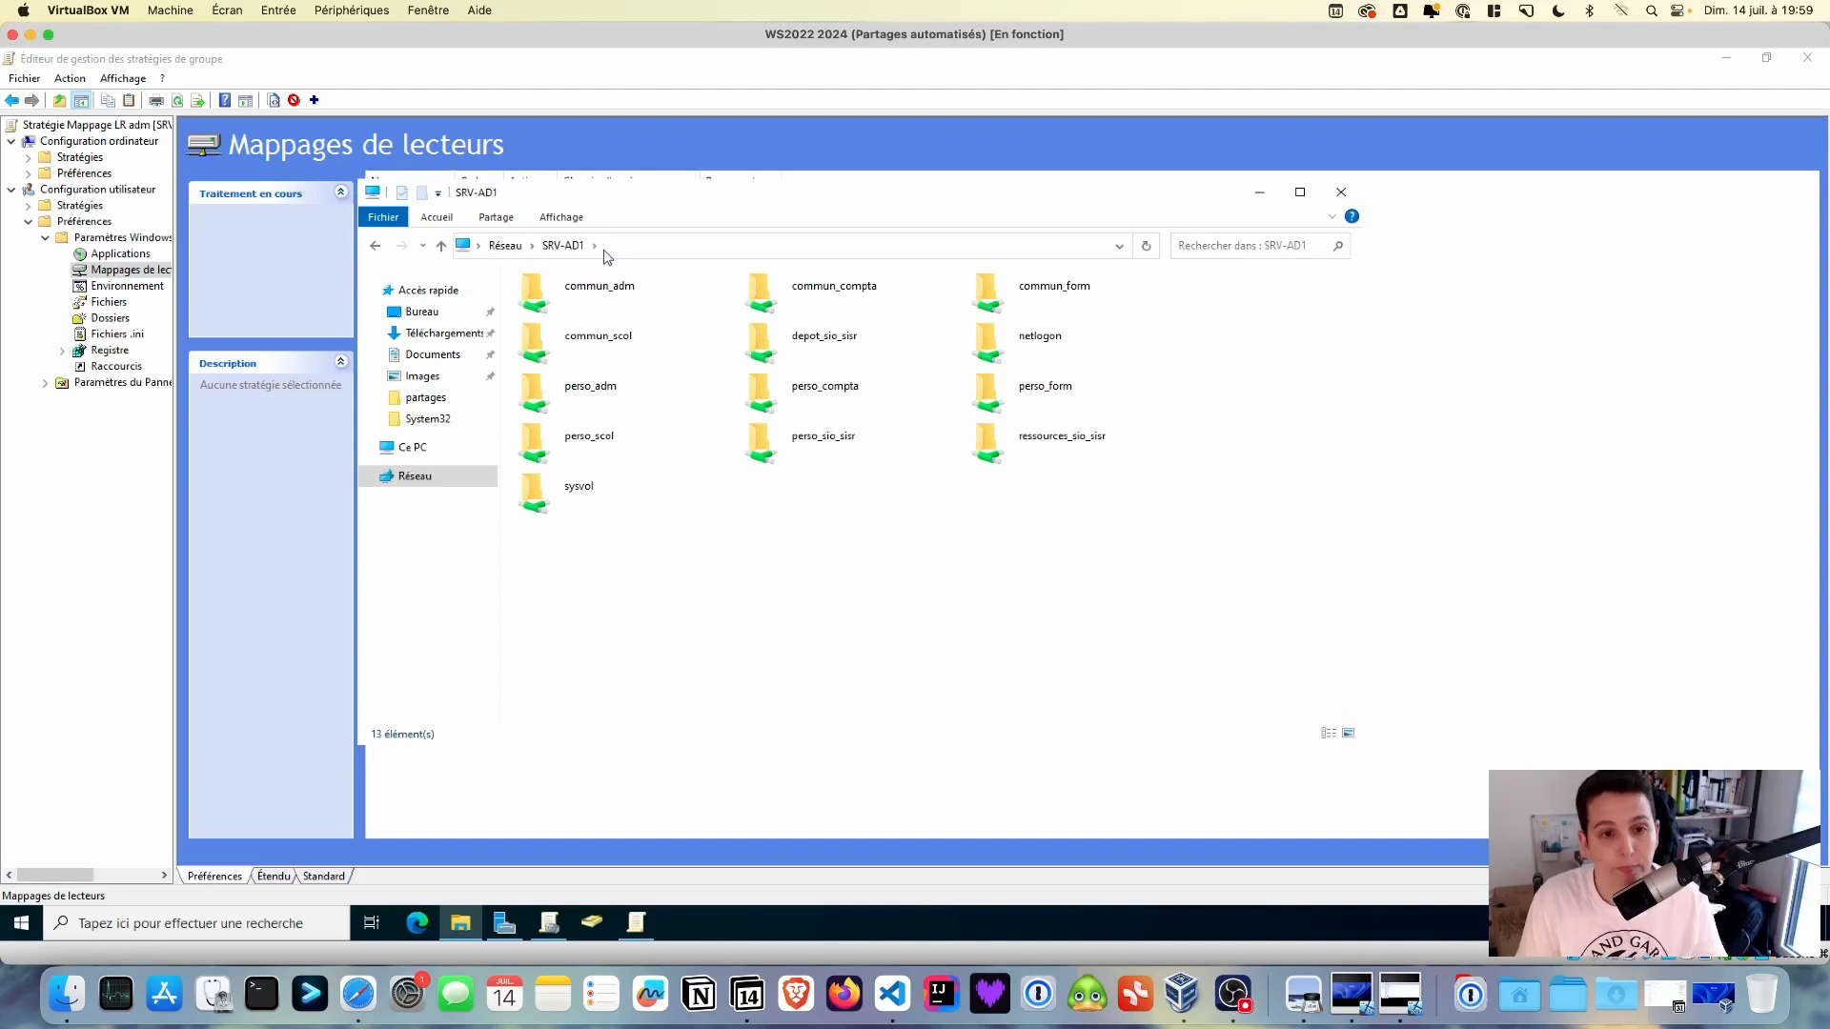
pyautogui.doubleClick(607, 290)
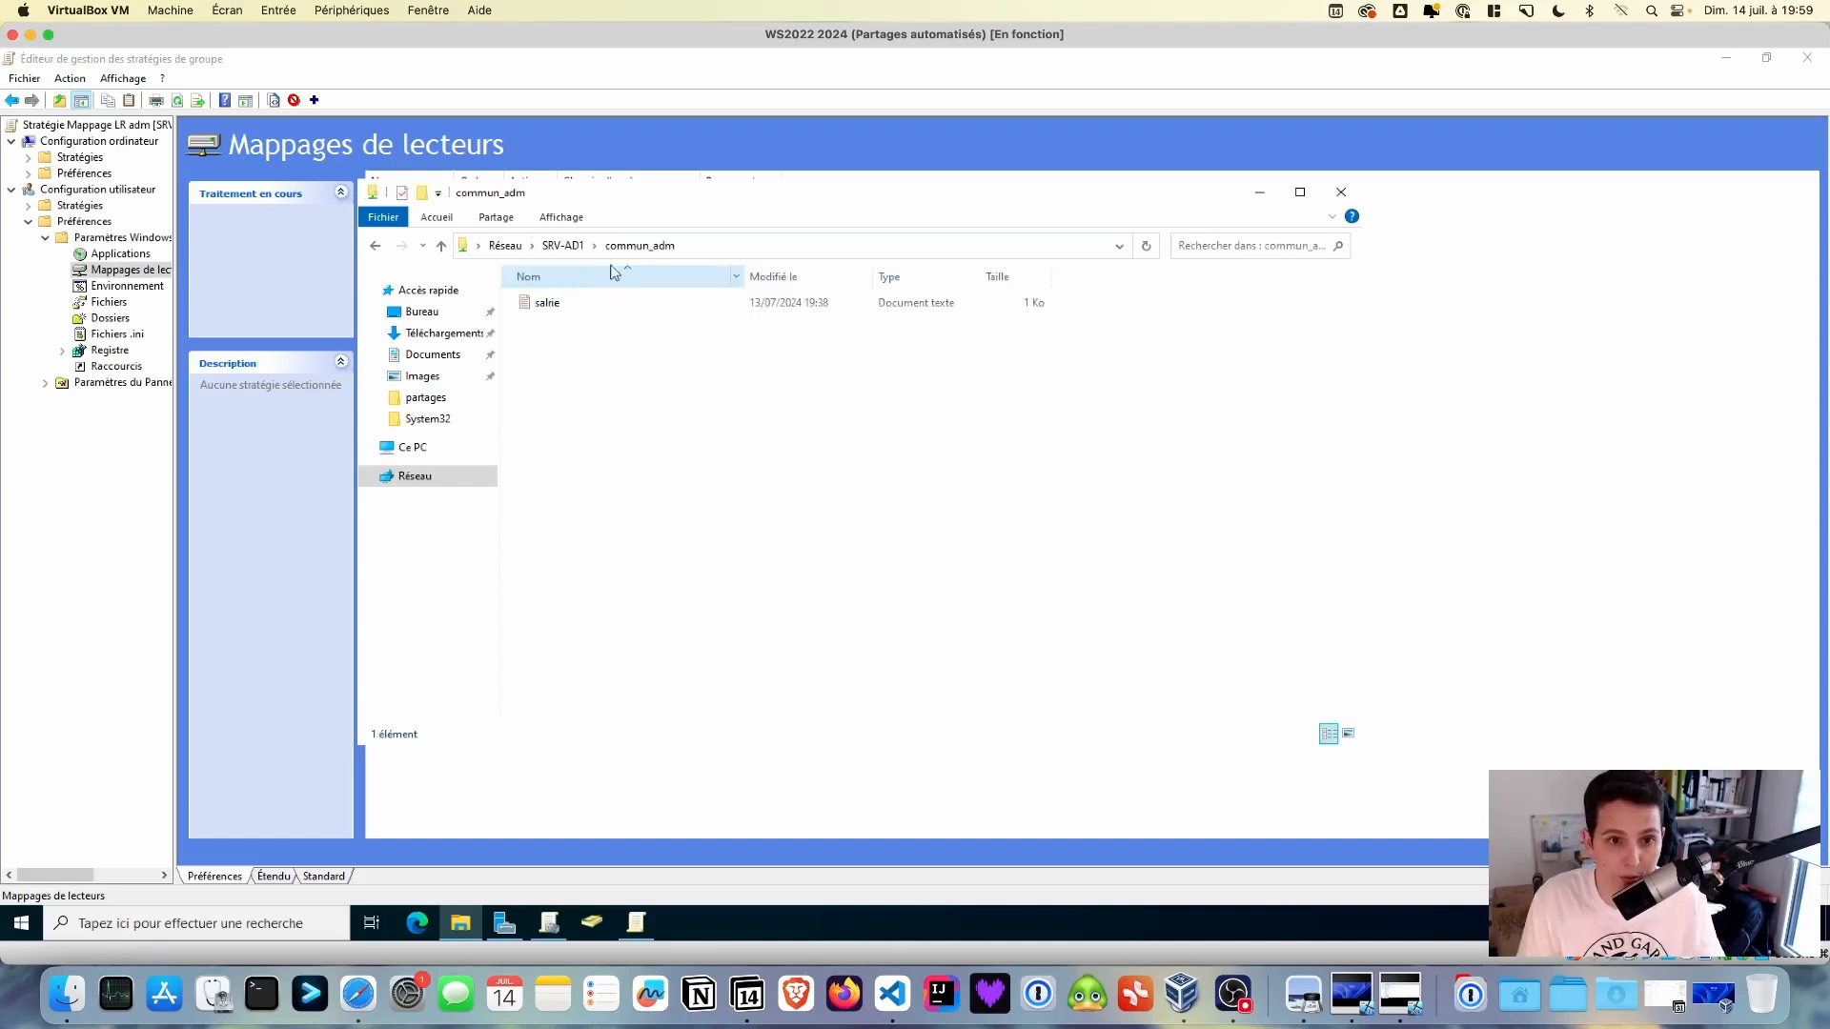
pyautogui.click(692, 246)
pyautogui.hotkey('ctrl', 'c')
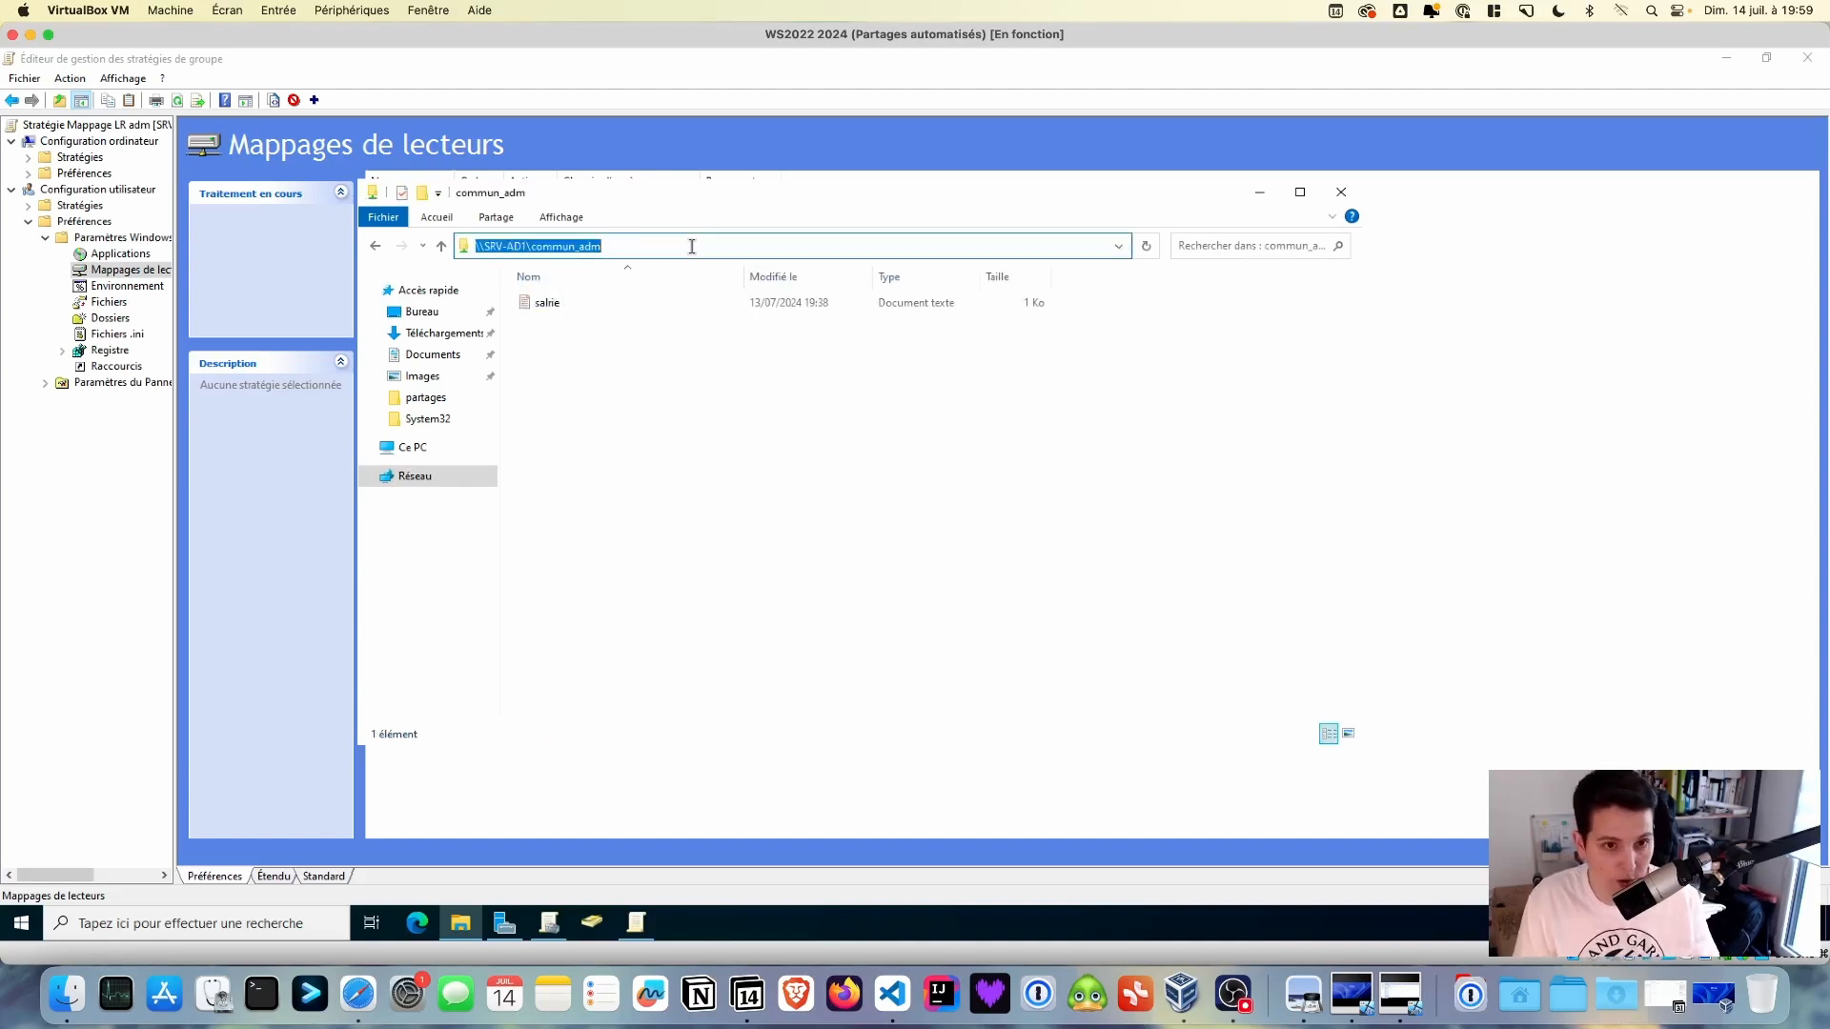
pyautogui.click(1262, 194)
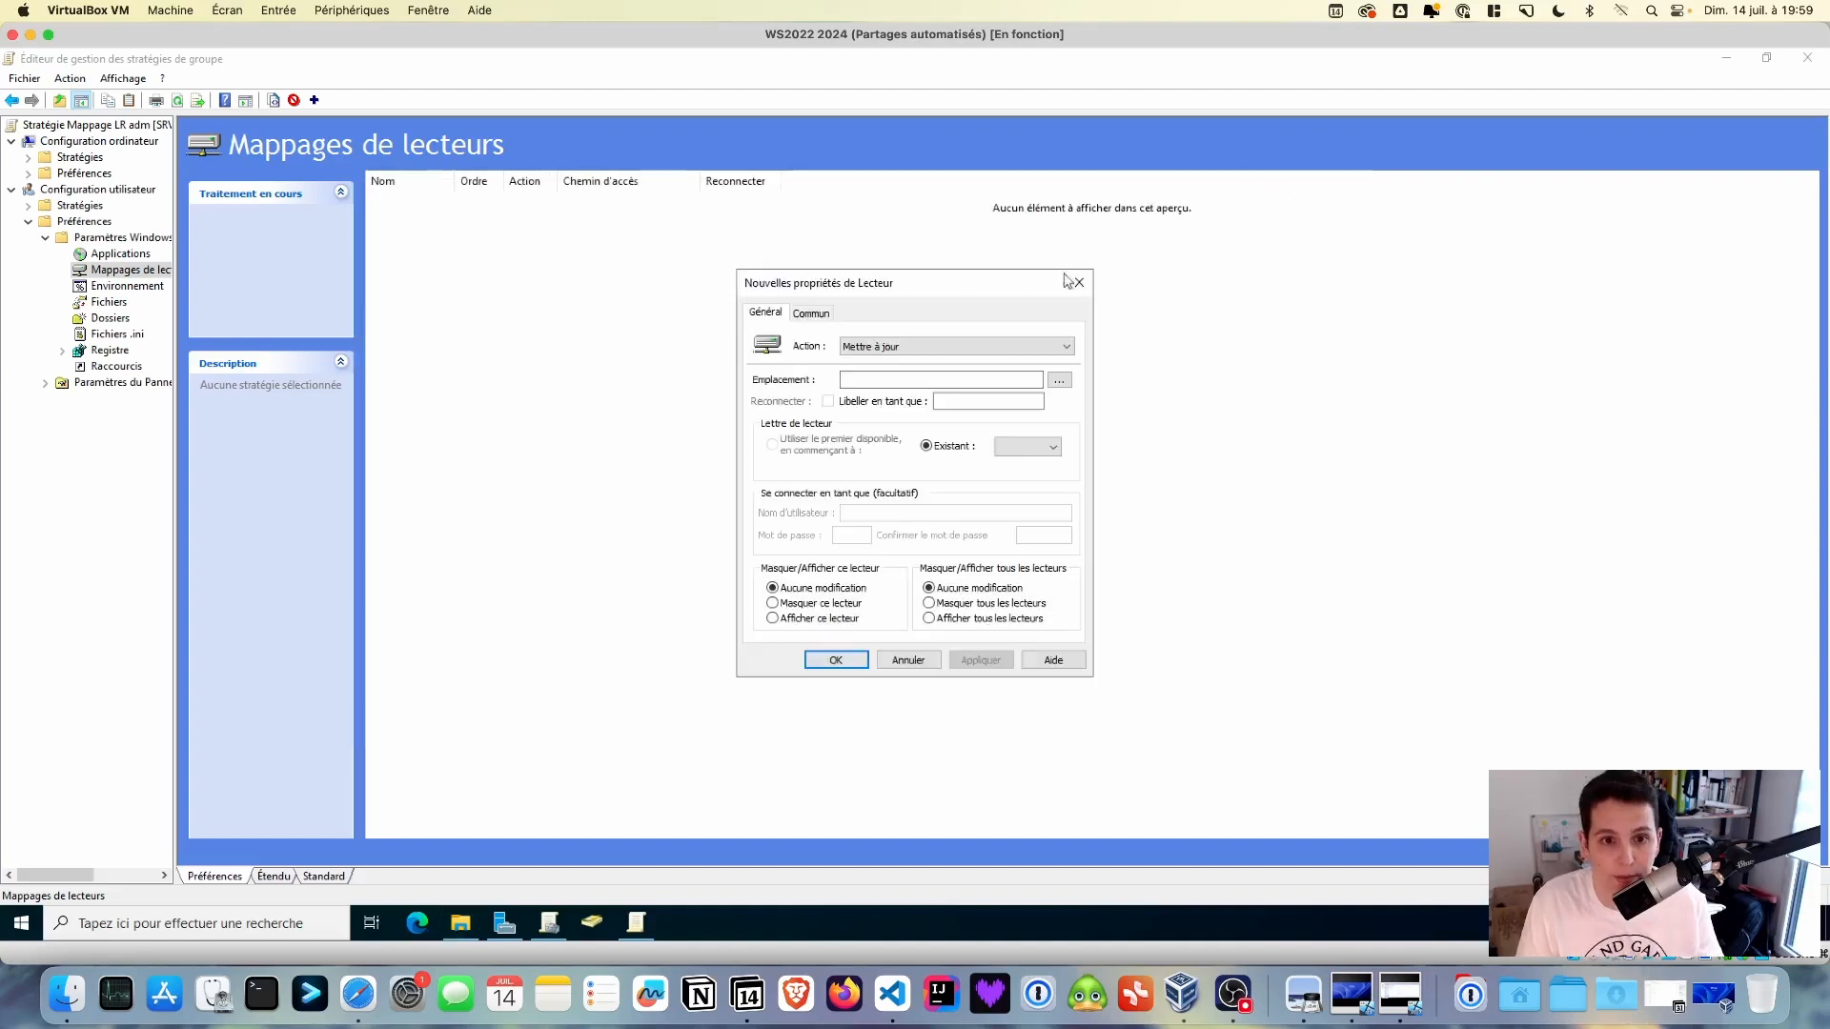
# - Map drive M: to \\SRV-AD1\commun_adm, labelled Commun, with action Mettre à jour
pyautogui.click(888, 380)
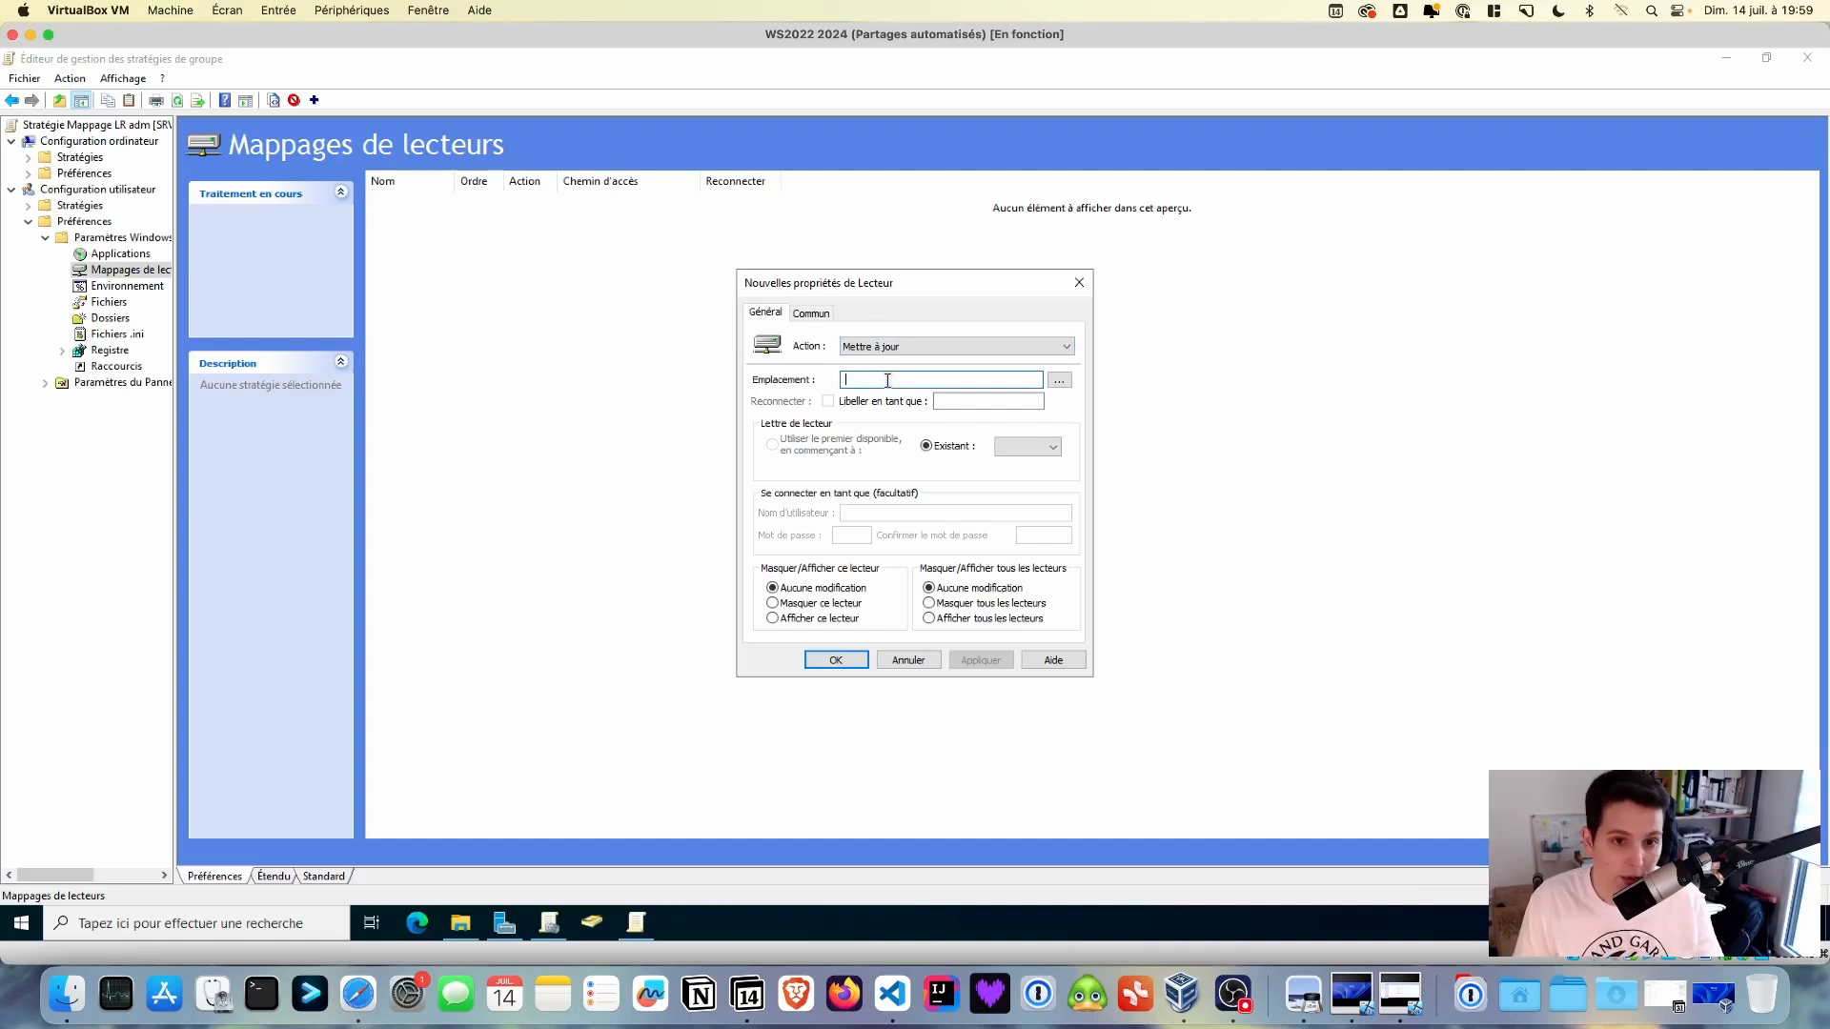
pyautogui.hotkey('ctrl', 'v')
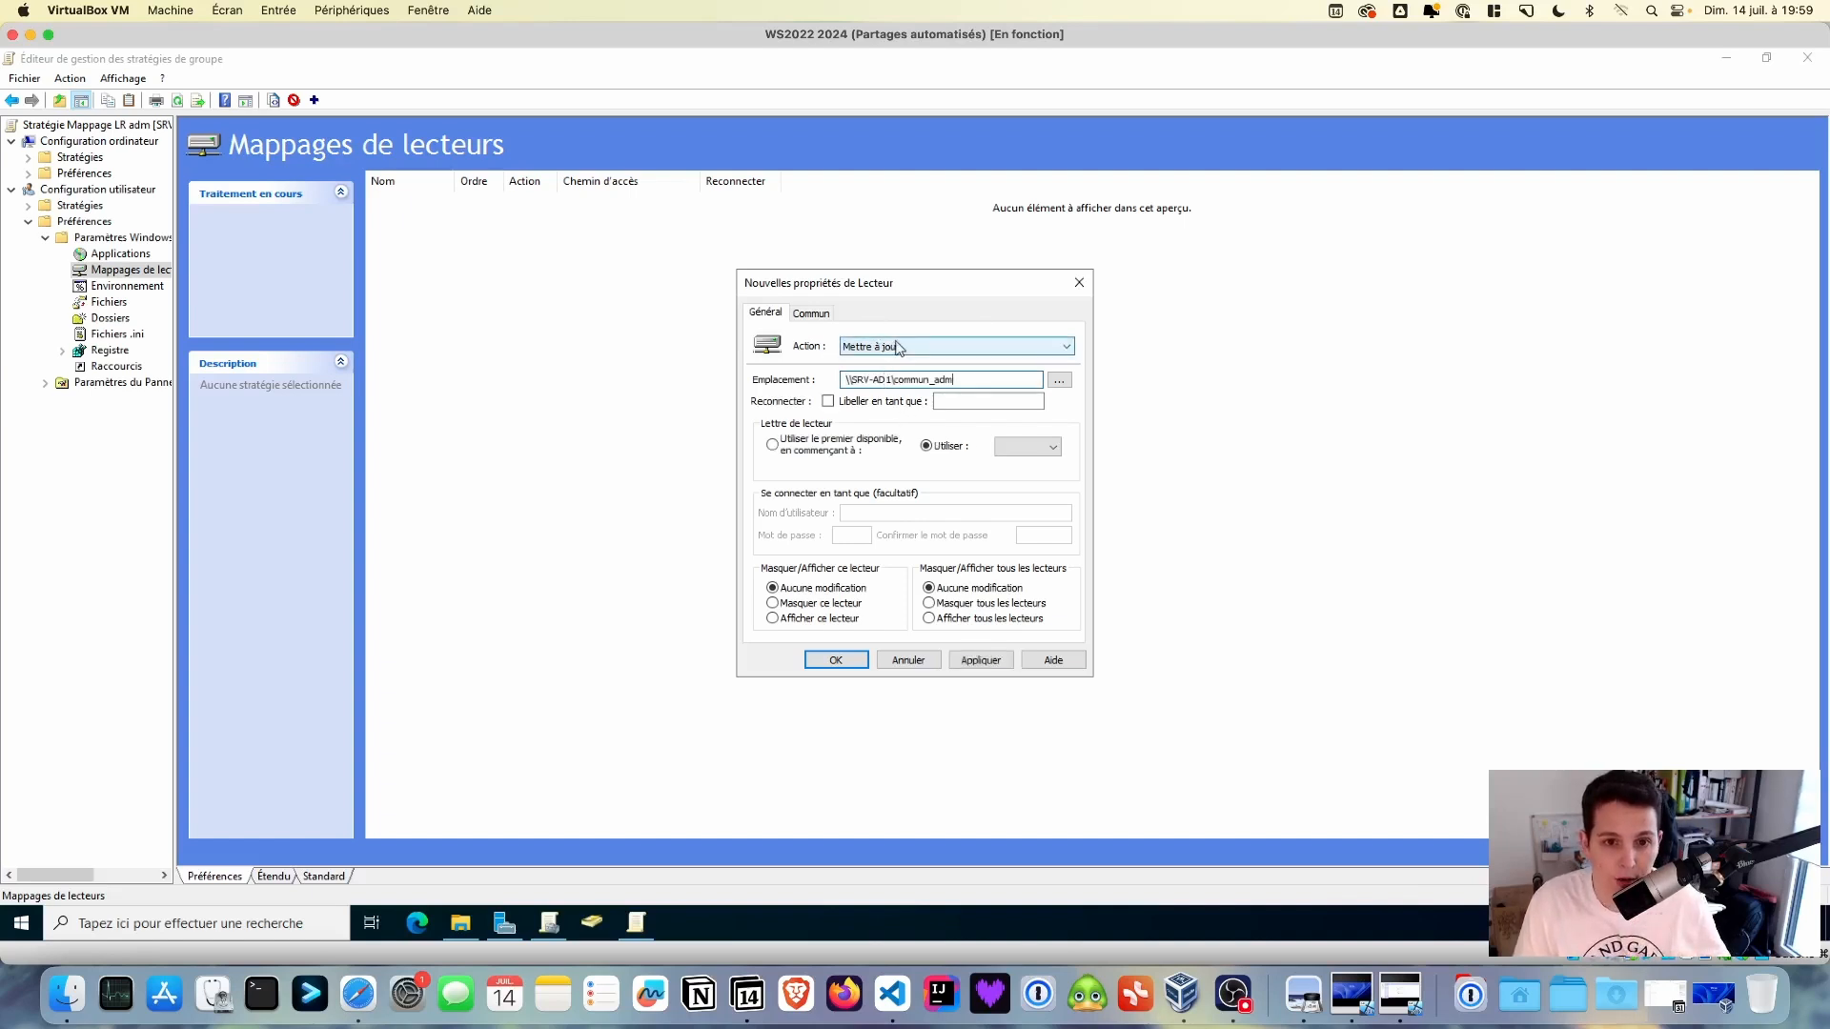
pyautogui.click(1067, 347)
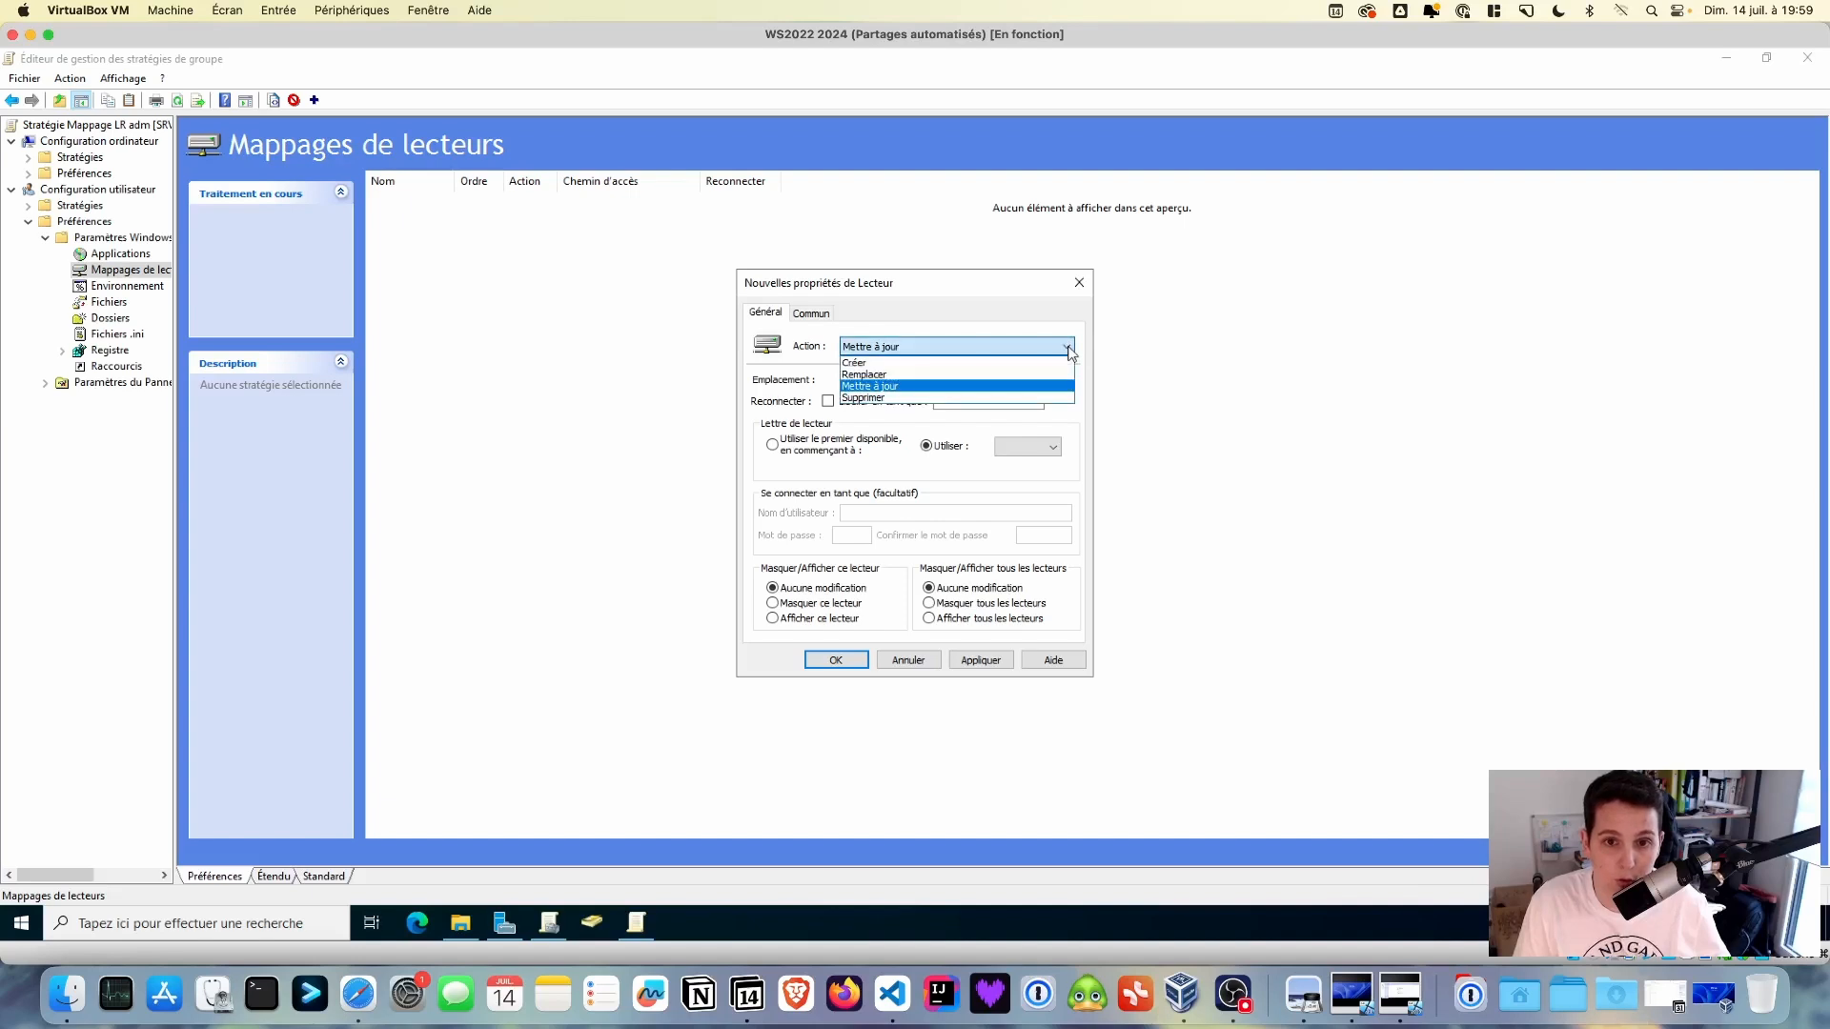
pyautogui.click(906, 387)
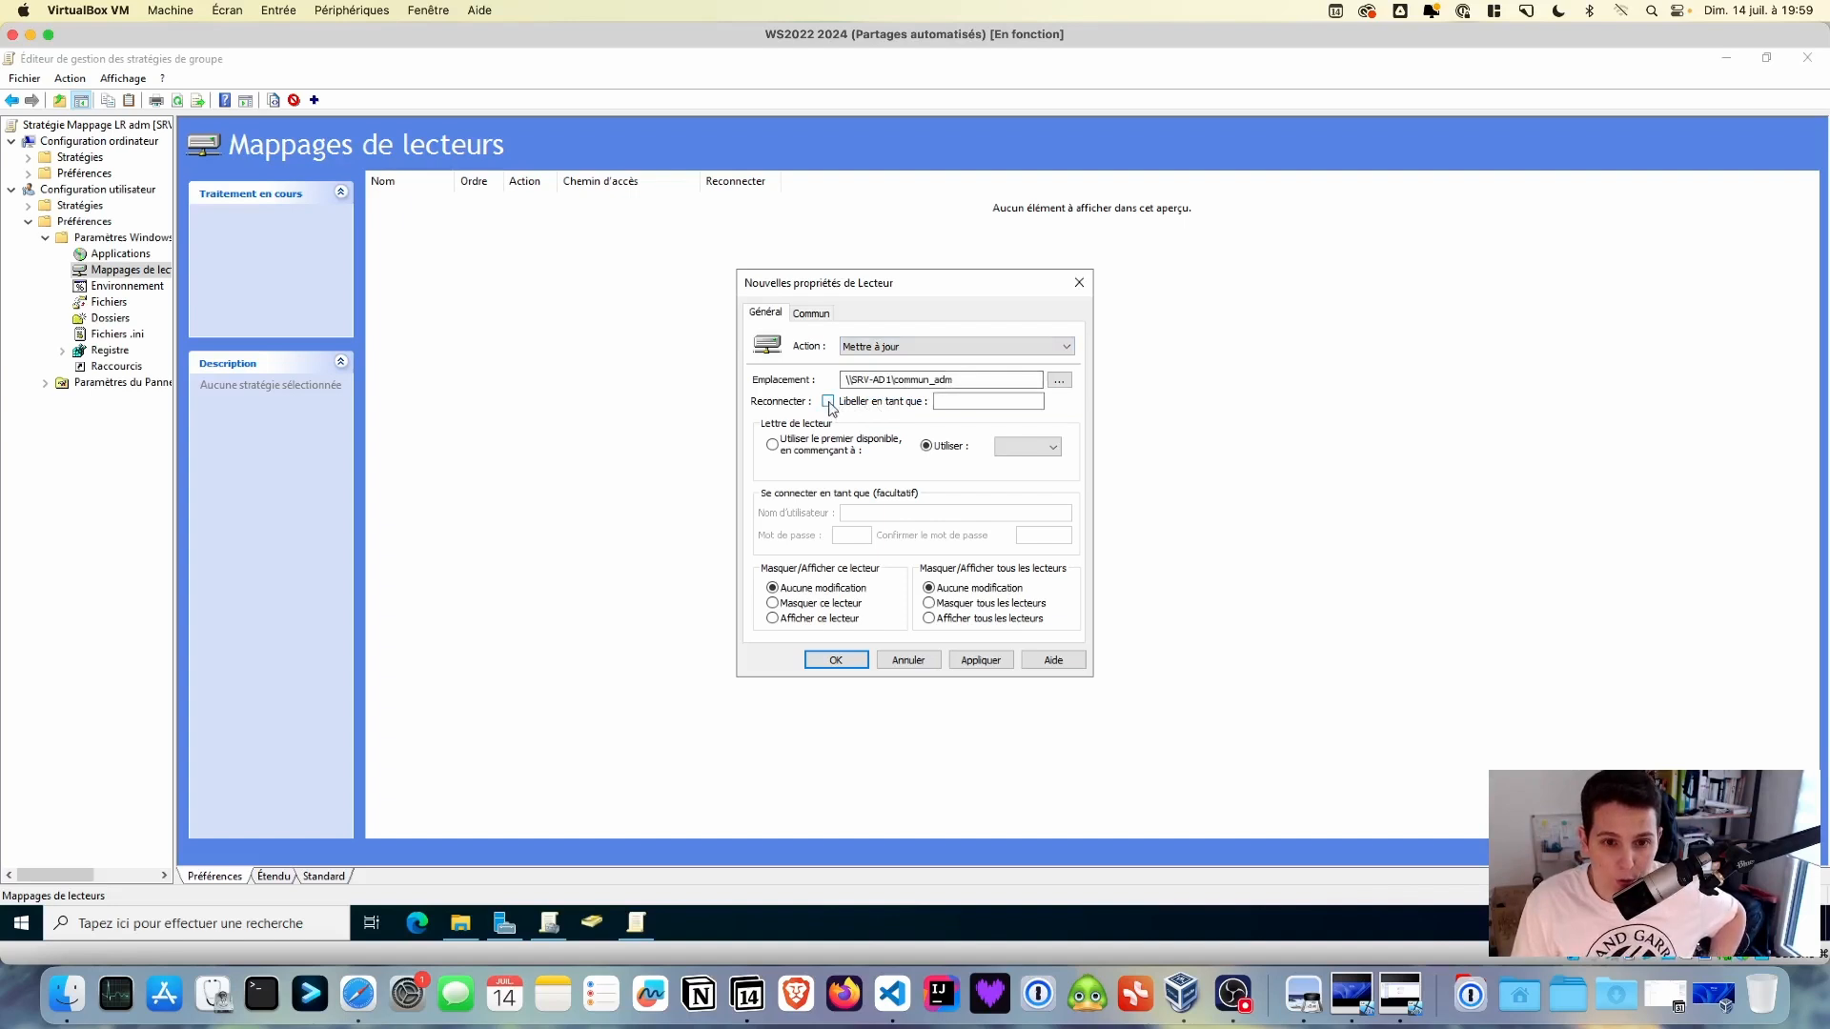
pyautogui.click(950, 401)
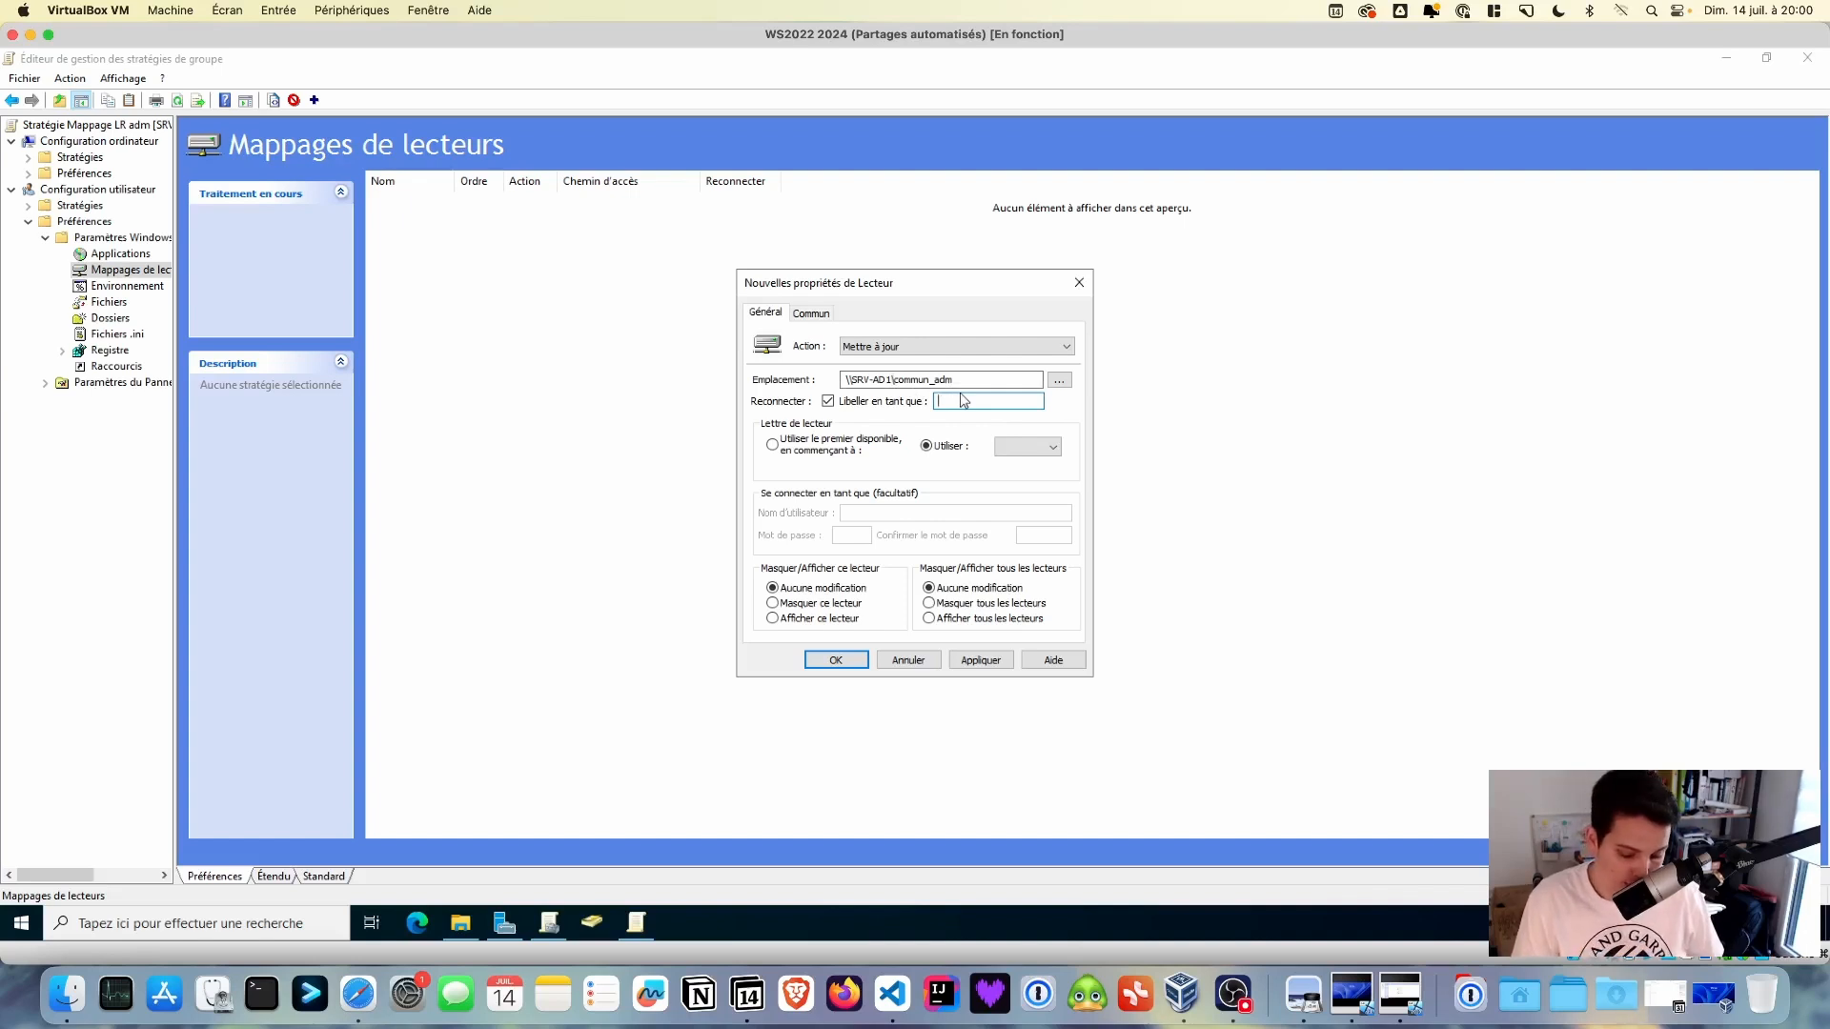
pyautogui.write('Commun')
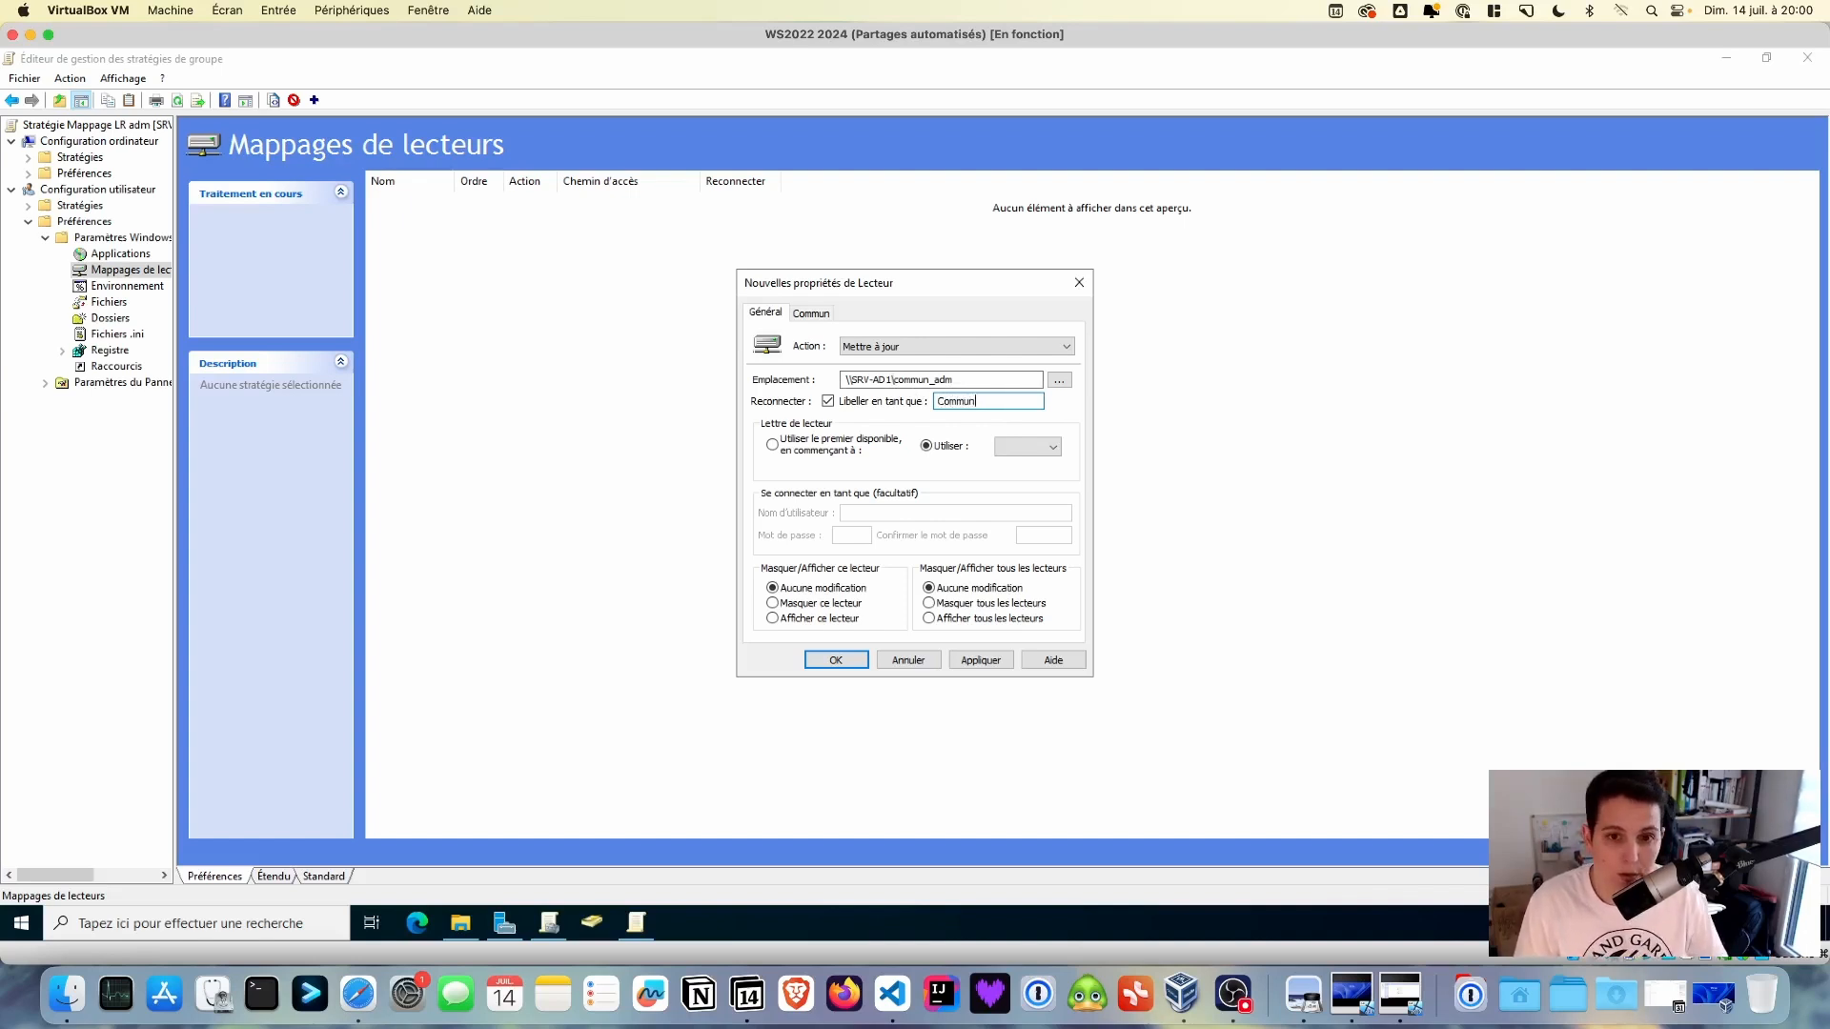
pyautogui.click(1054, 448)
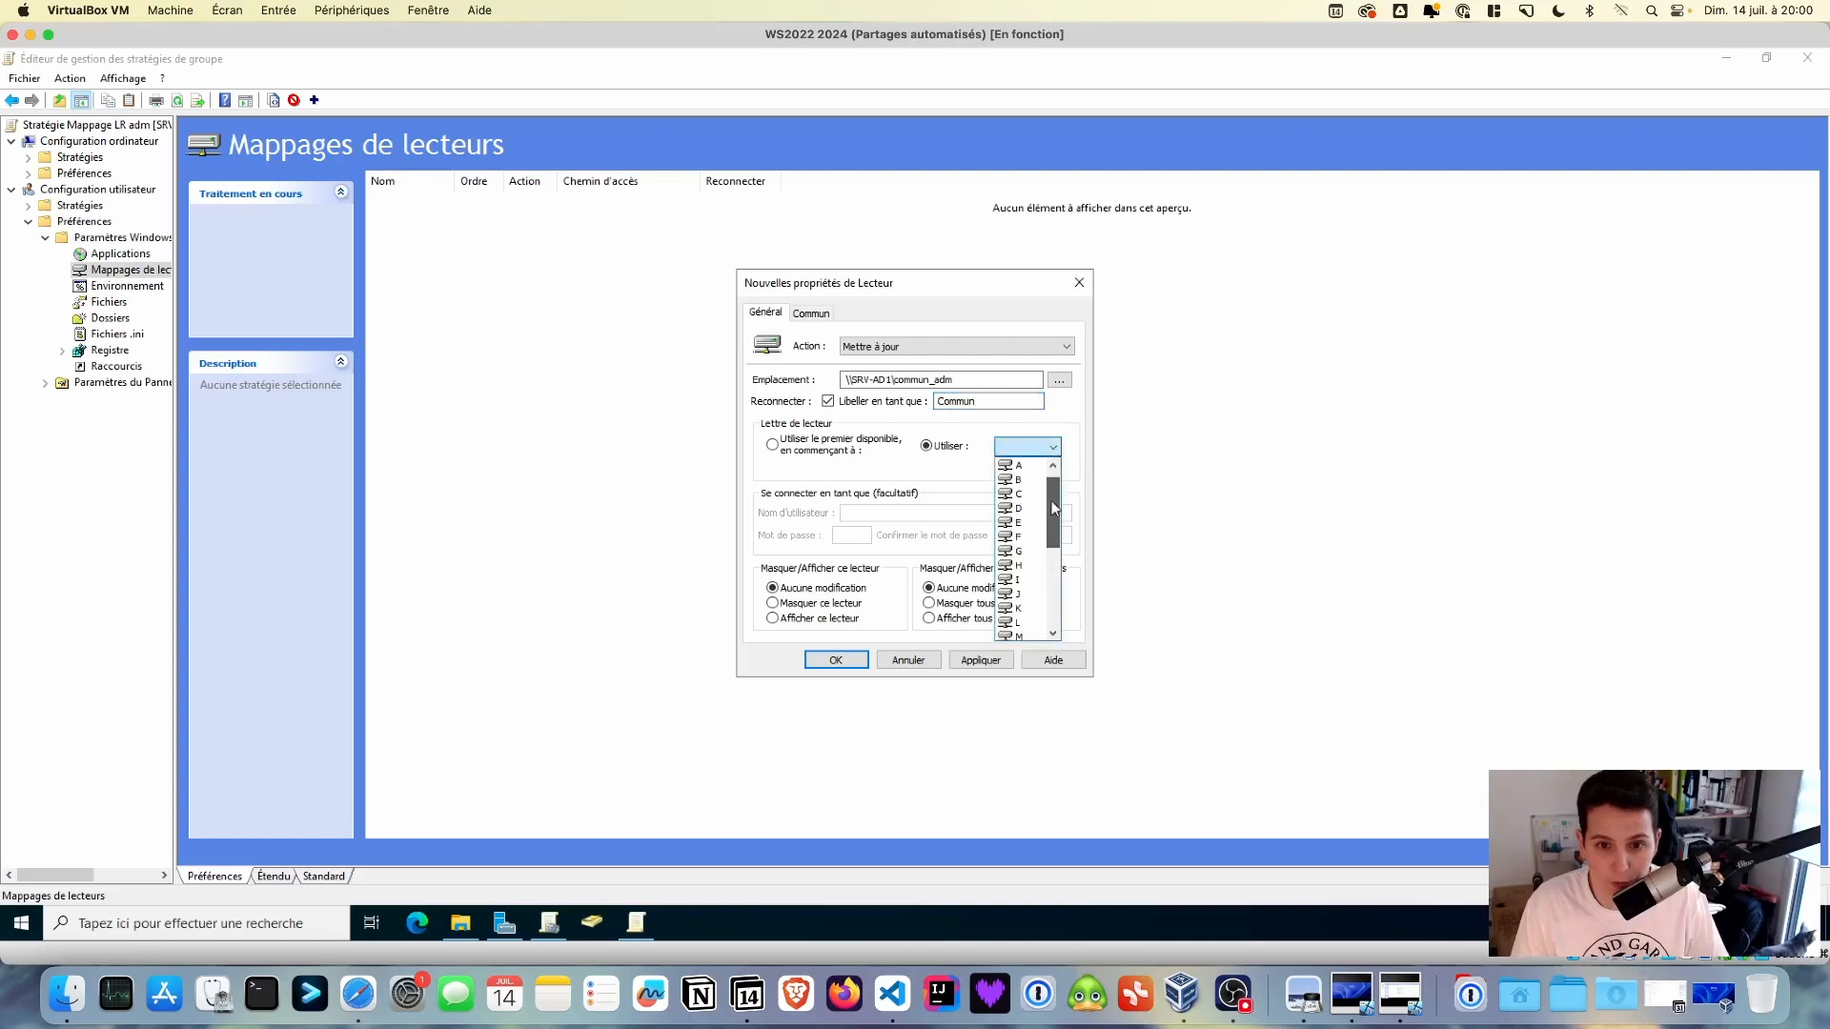
pyautogui.scroll(-1, 1055, 510)
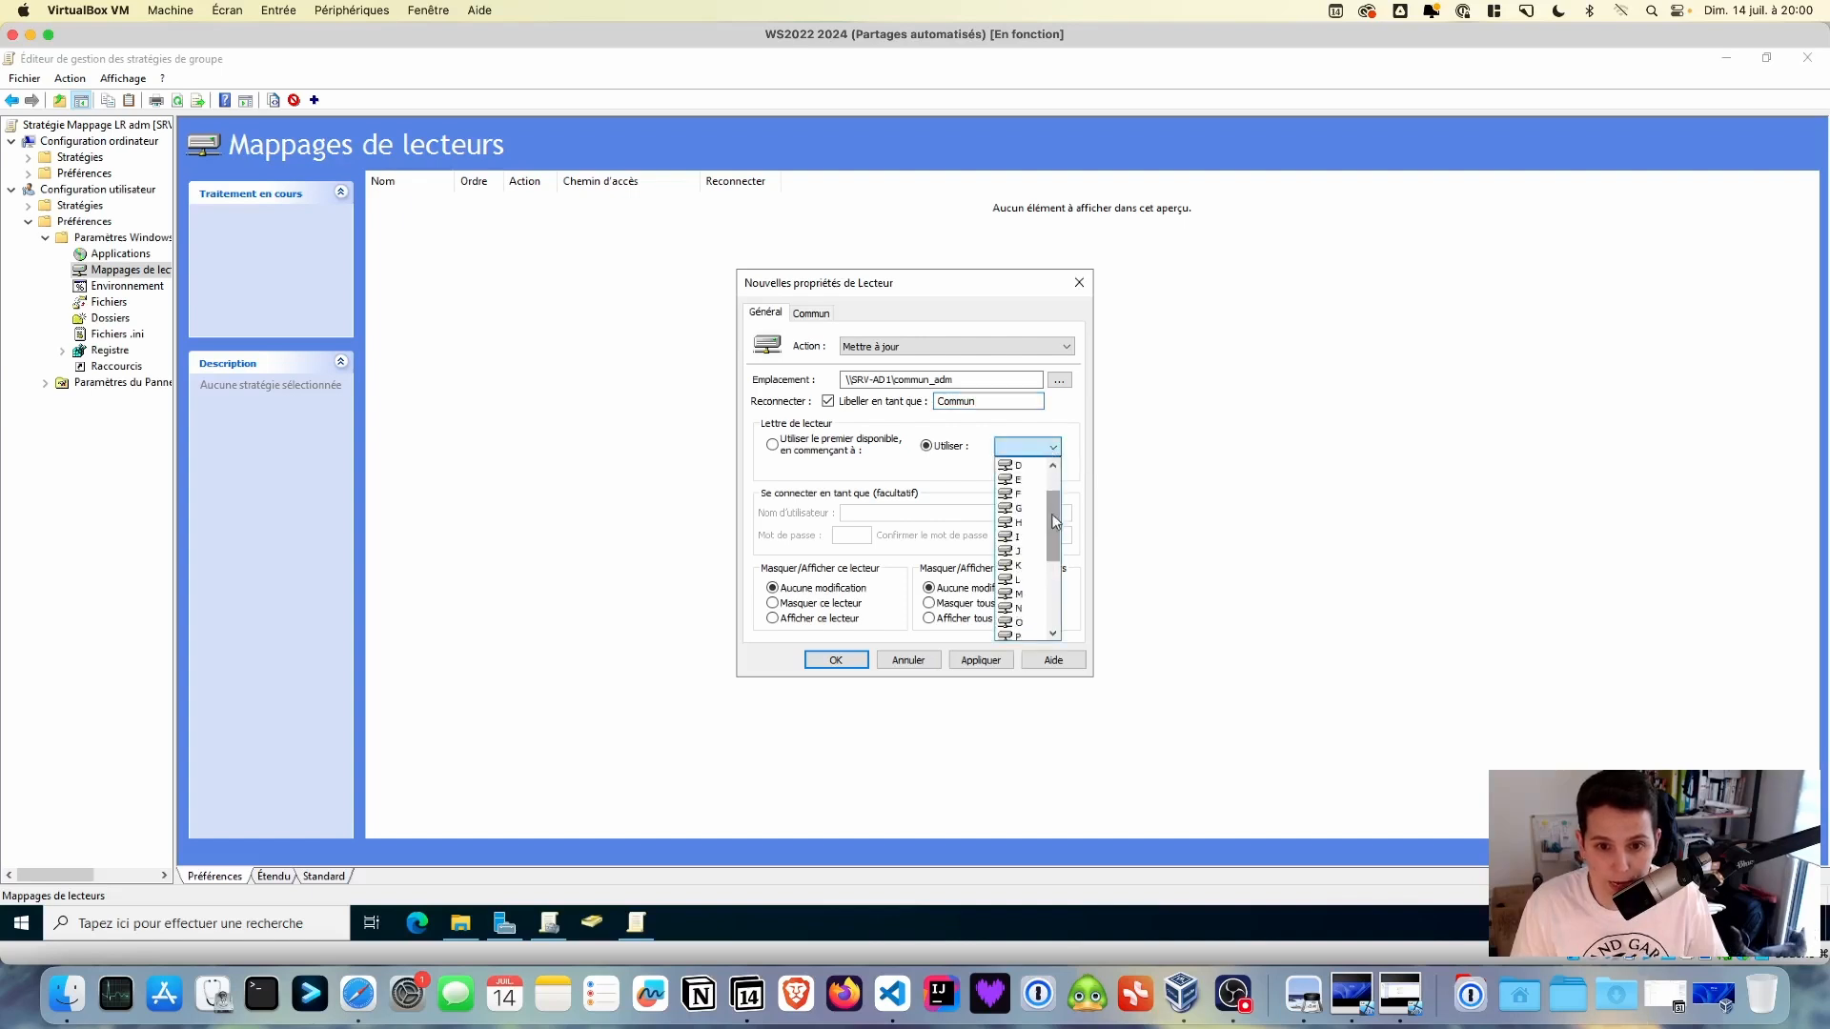
pyautogui.click(1022, 595)
pyautogui.click(981, 660)
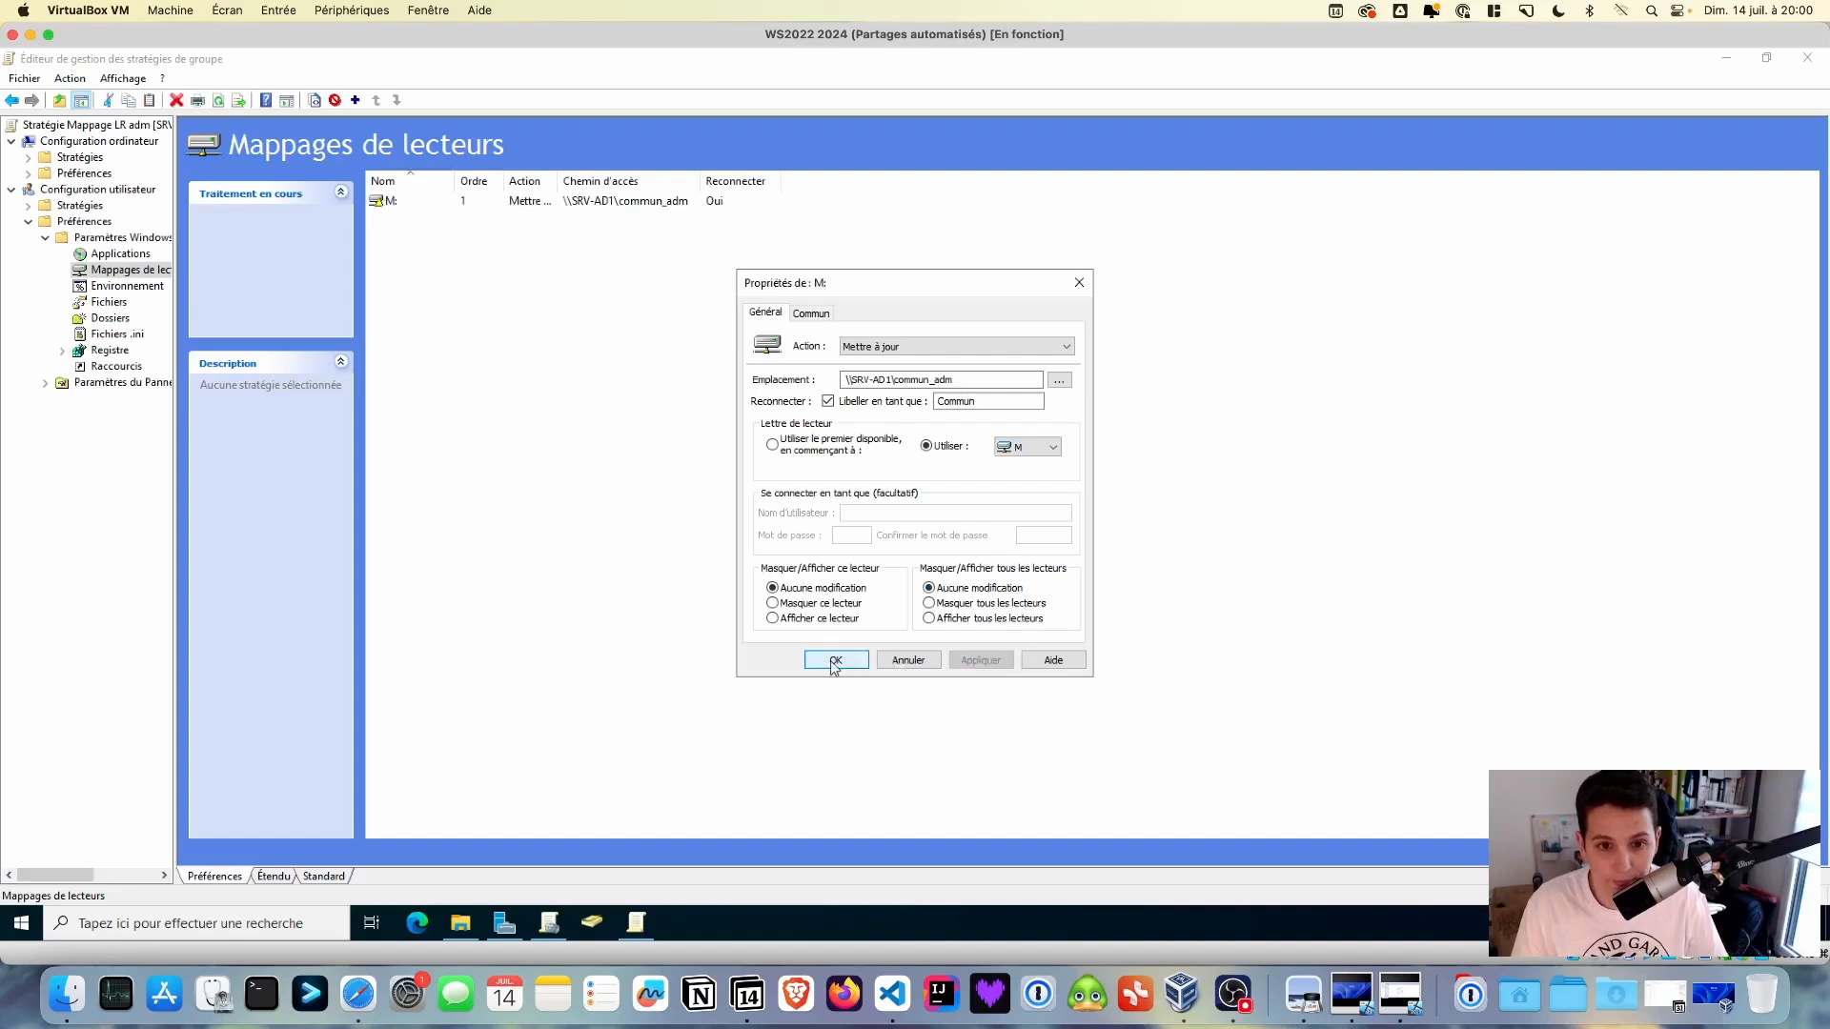
pyautogui.click(834, 661)
# - Start a second mapped drive and copy the \\SRV-AD1\perso_adm path from File Explorer
pyautogui.rightClick(593, 266)
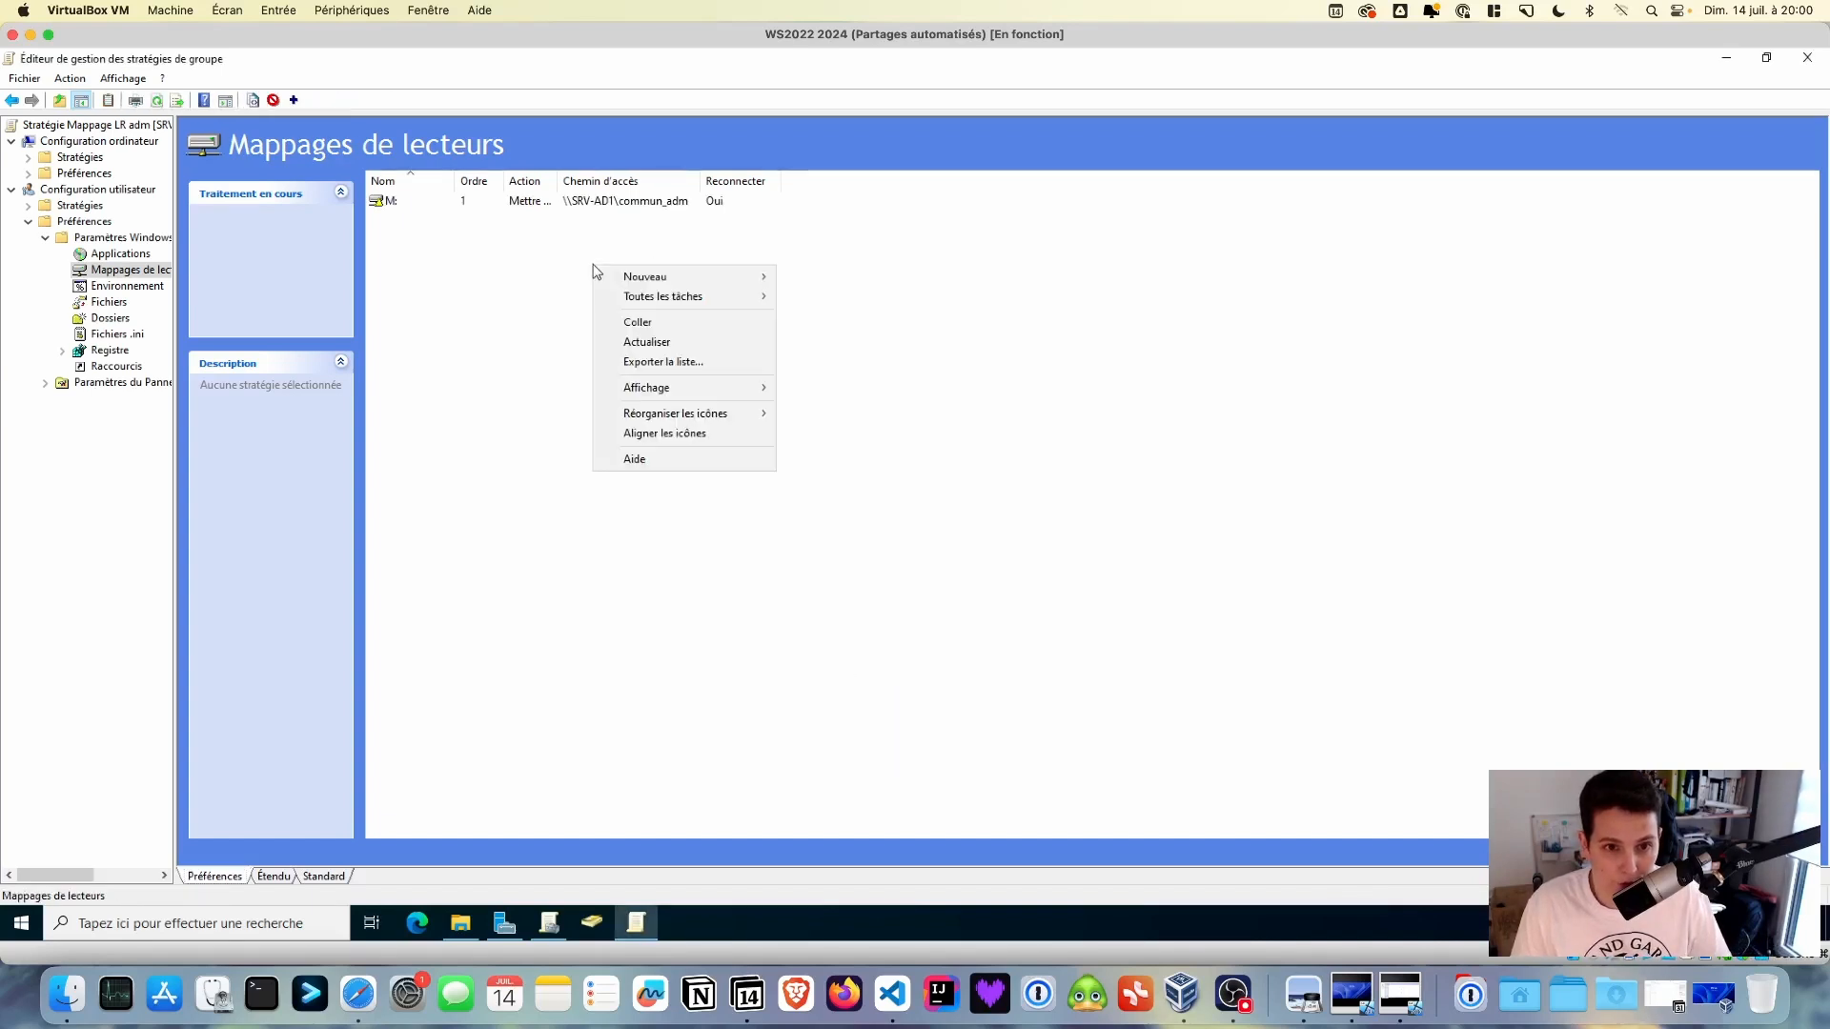
pyautogui.moveTo(627, 276)
pyautogui.click(874, 281)
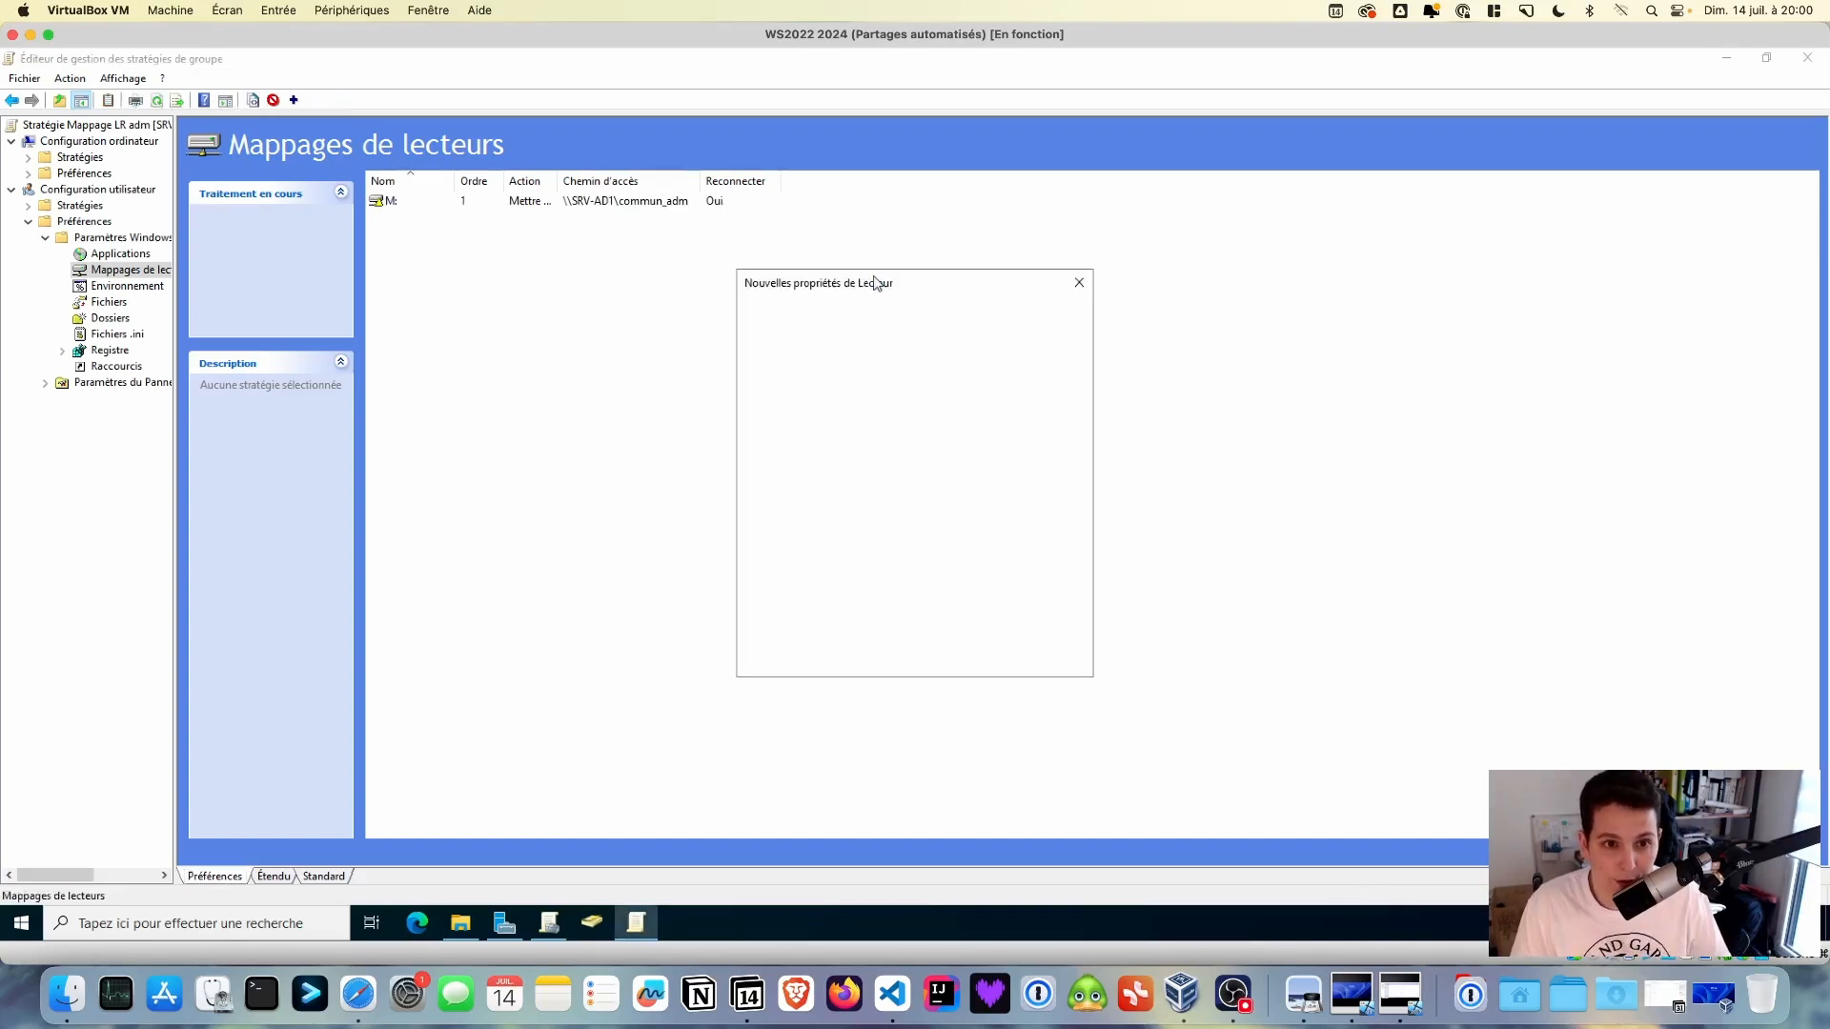
pyautogui.click(461, 925)
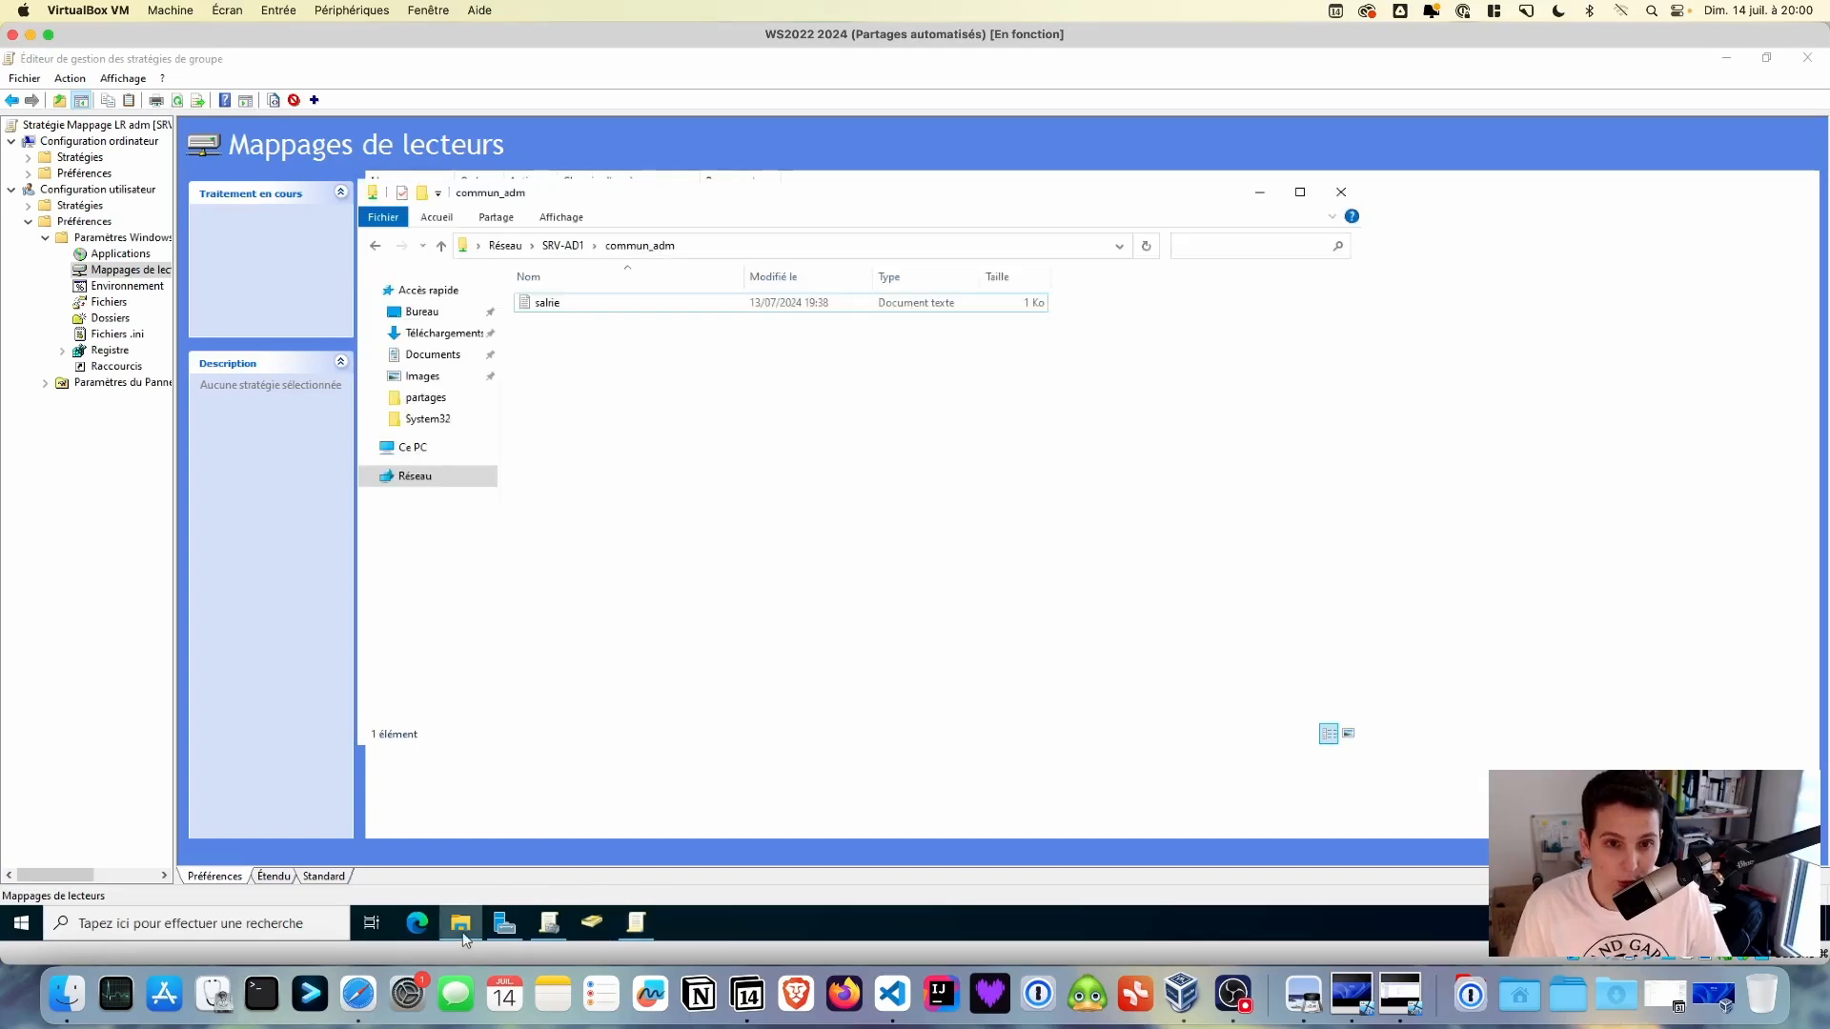
pyautogui.click(564, 246)
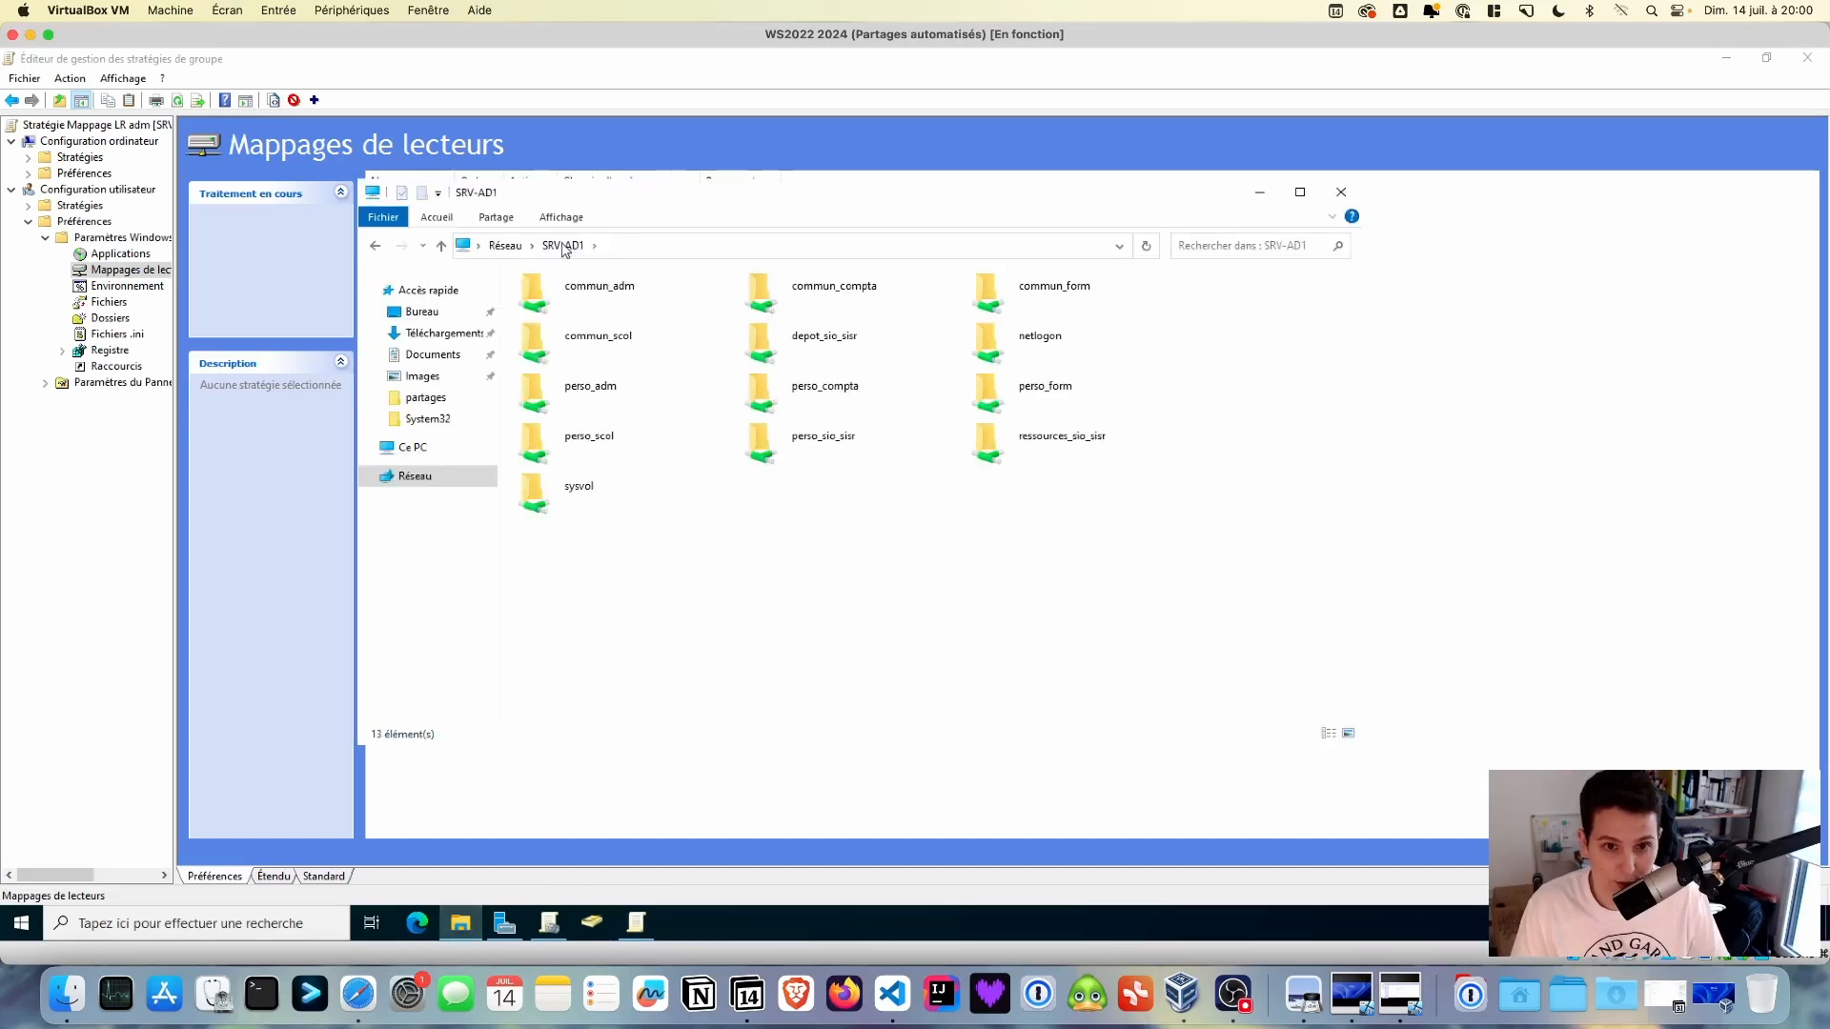
pyautogui.doubleClick(567, 393)
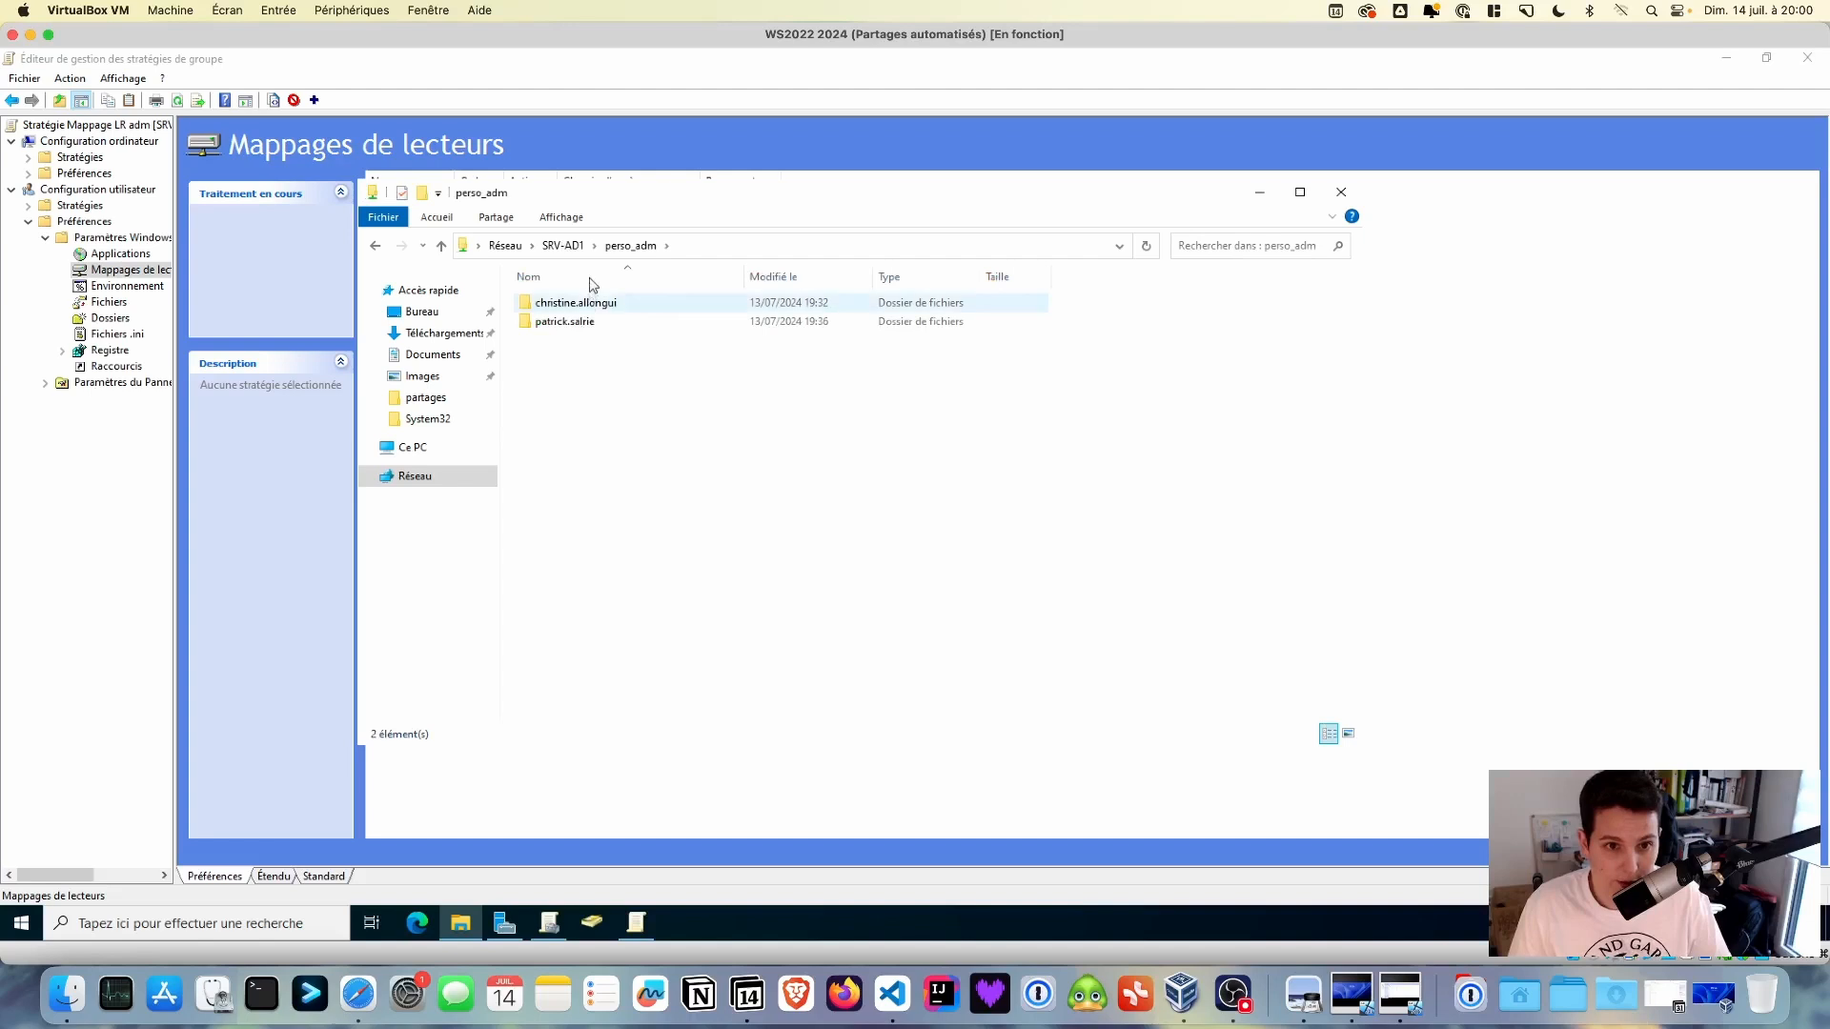
pyautogui.click(699, 250)
pyautogui.hotkey('ctrl', 'c')
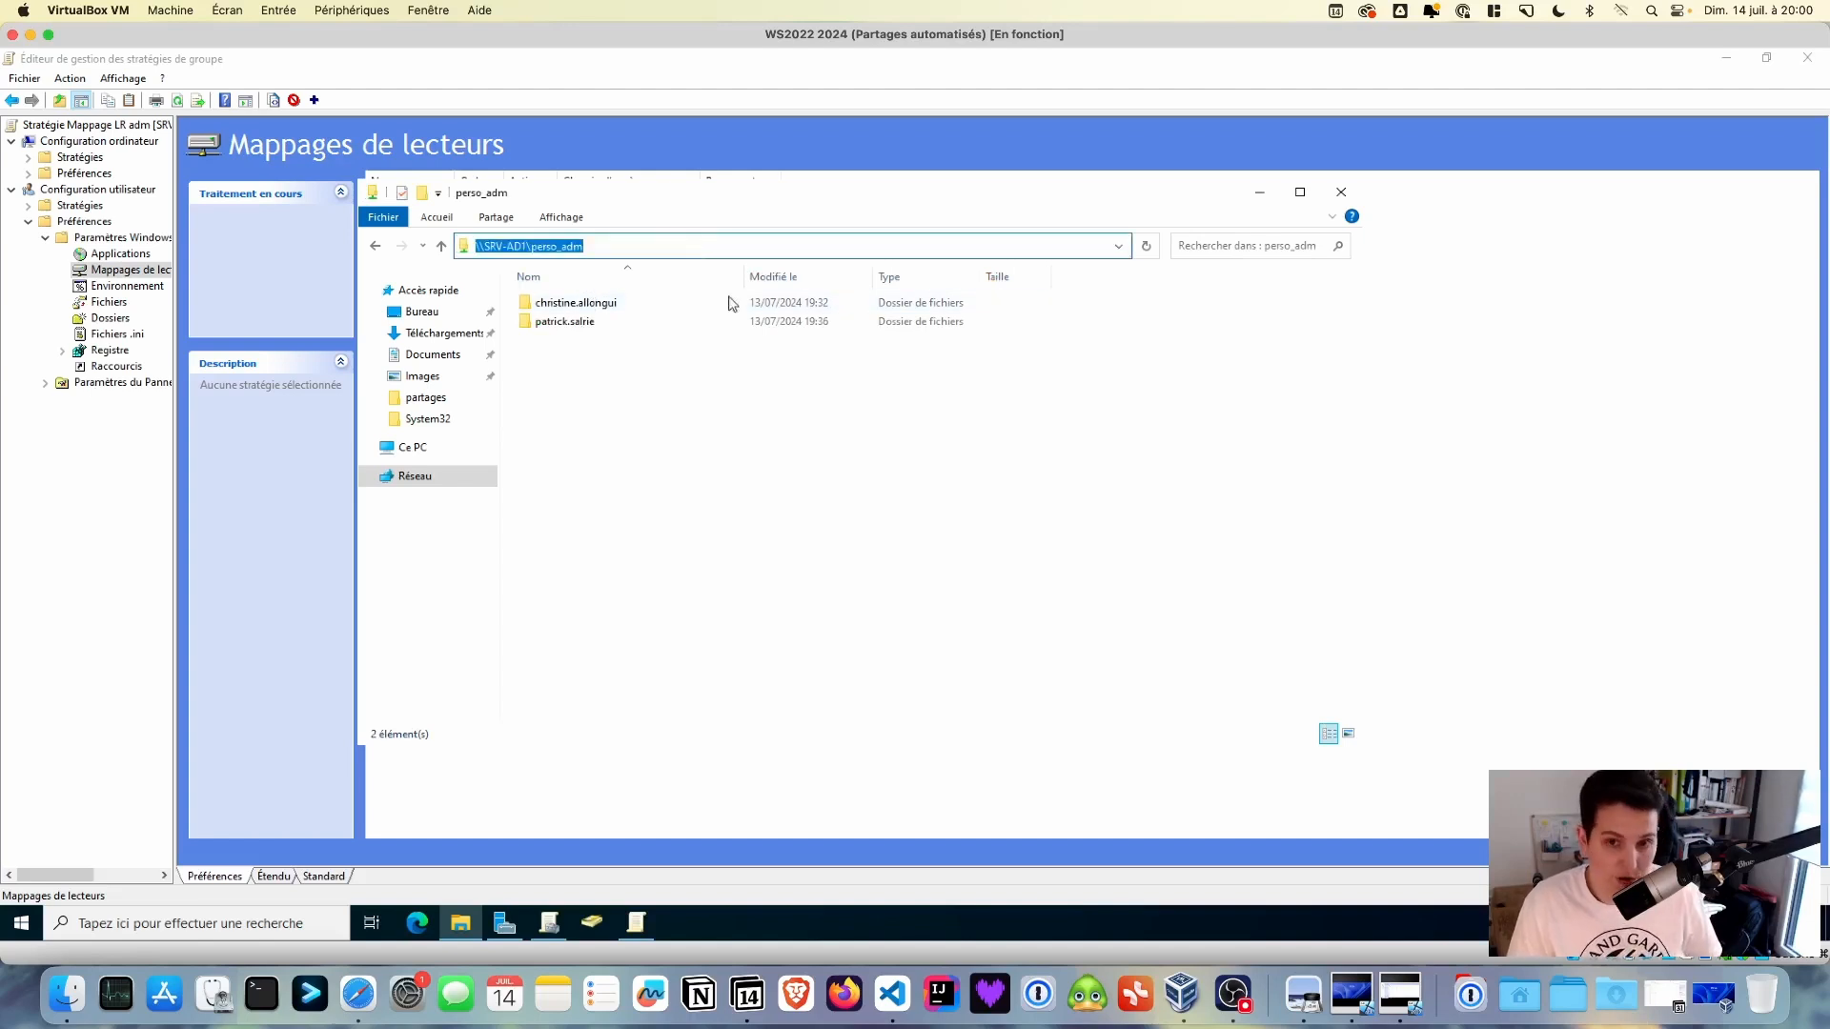
pyautogui.click(1259, 191)
# - Save the mapping as P:, labelled Perso, pointing to \\SRV-AD1\perso_adm\%USERNAME%
pyautogui.click(871, 374)
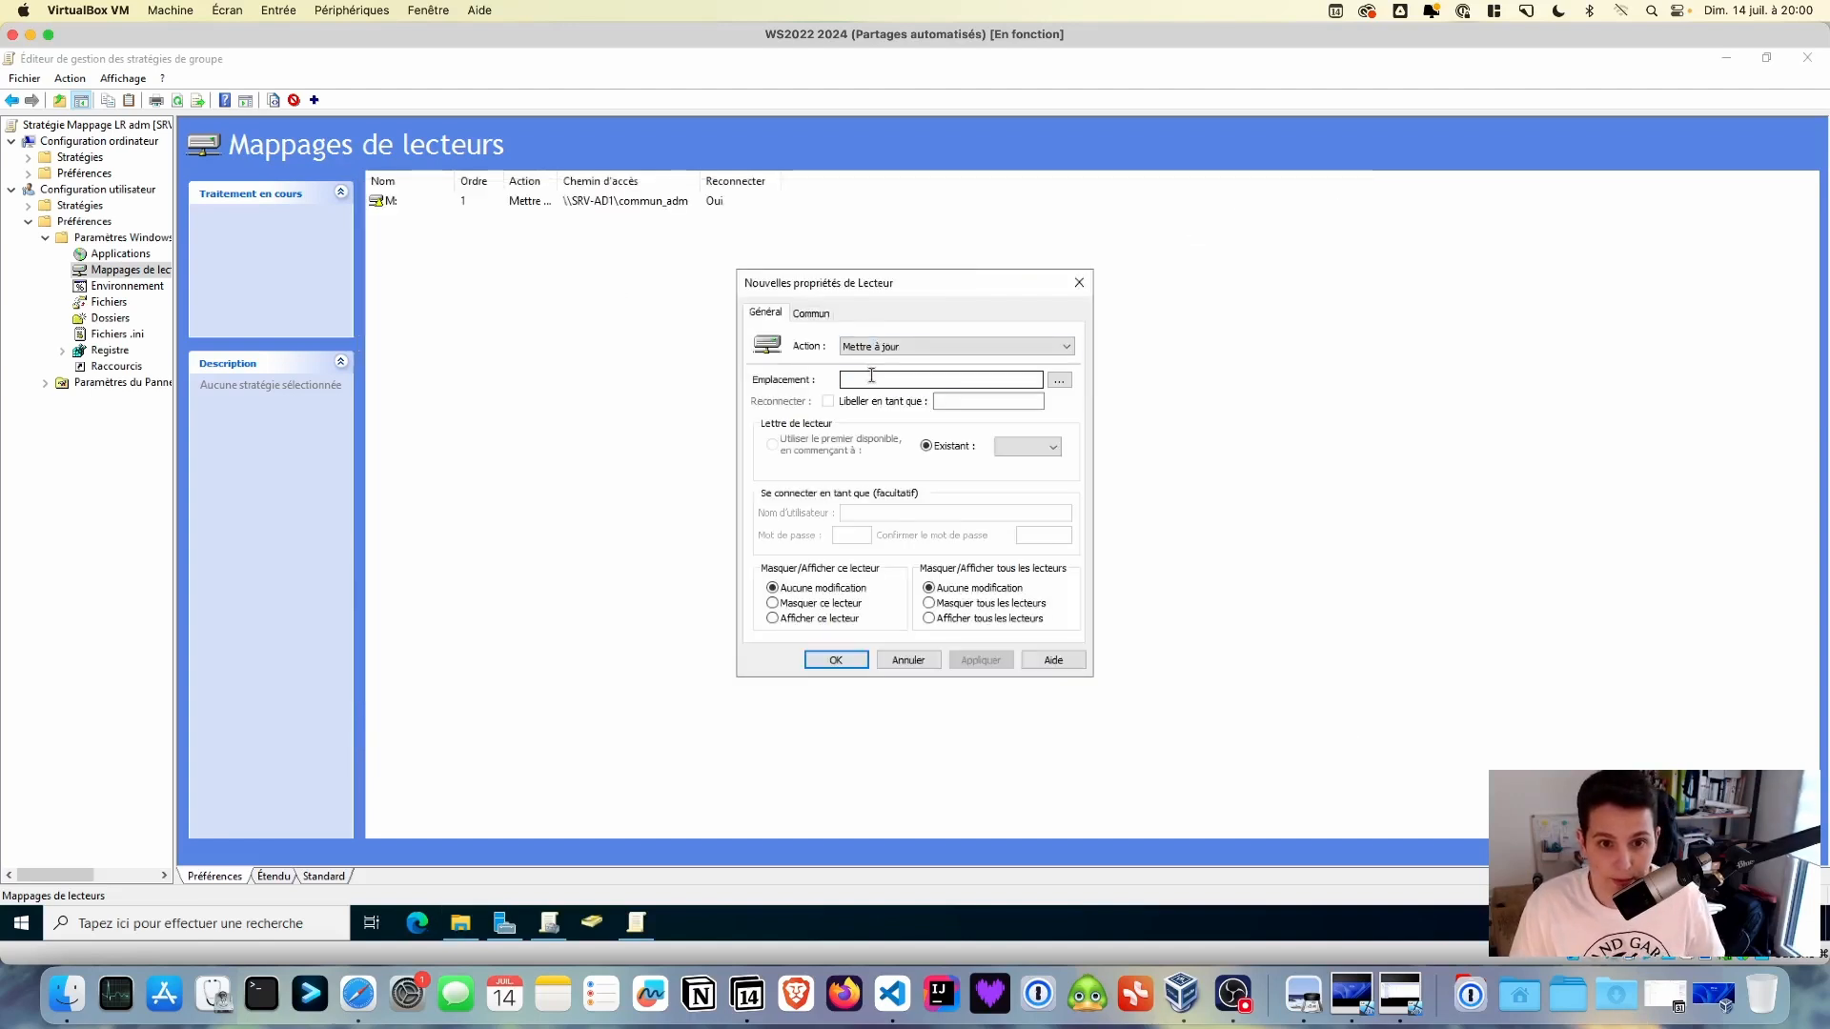
pyautogui.hotkey('ctrl', 'v')
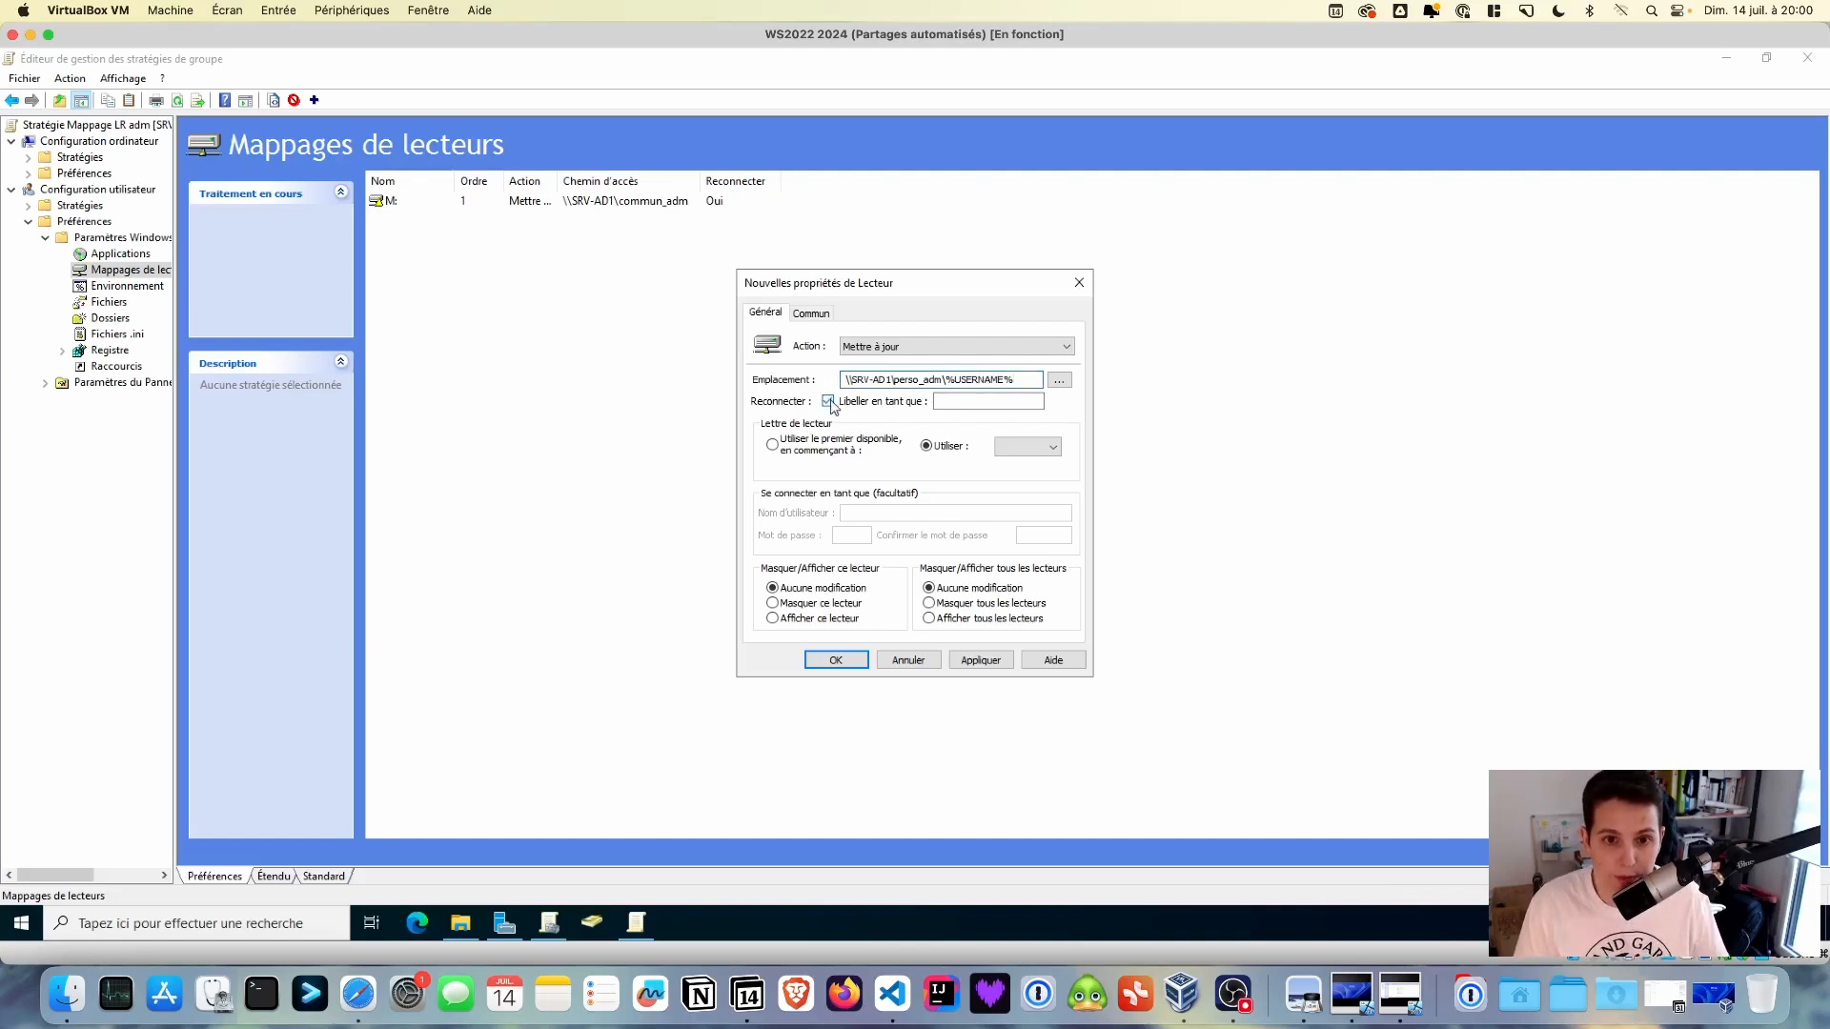
pyautogui.click(962, 403)
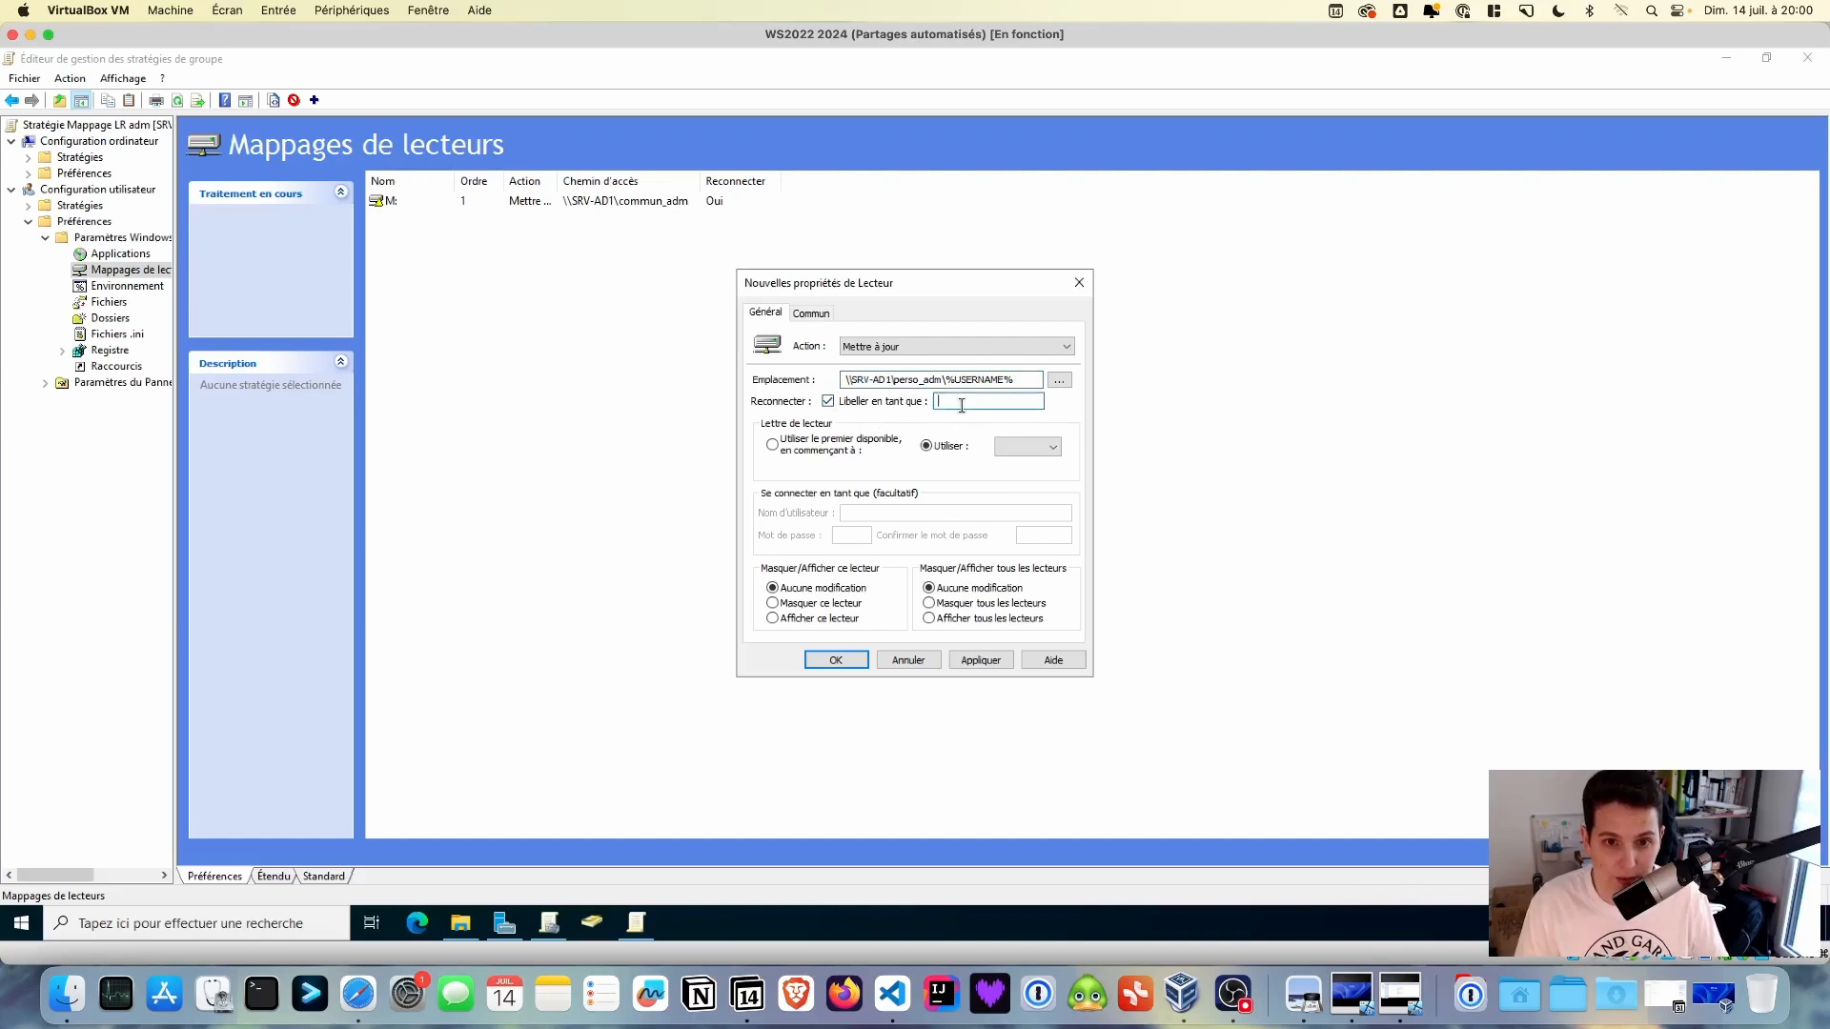
pyautogui.write('Perso')
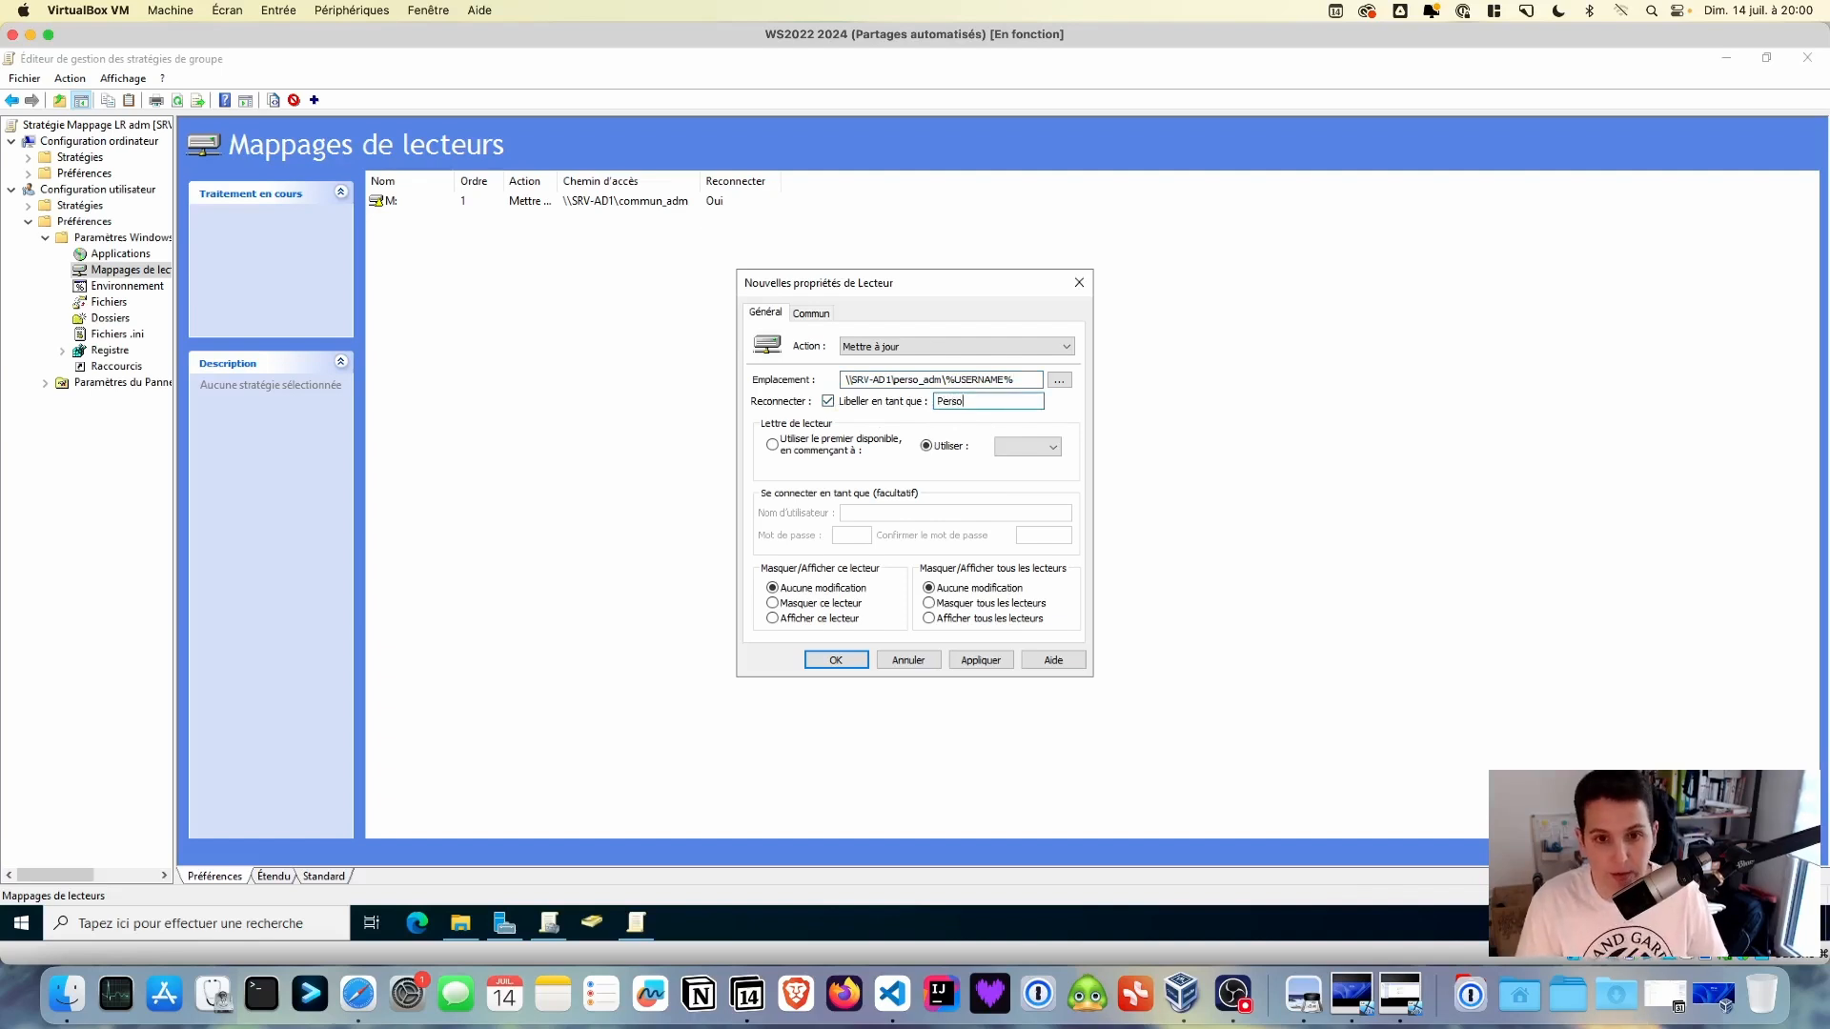
pyautogui.click(1054, 446)
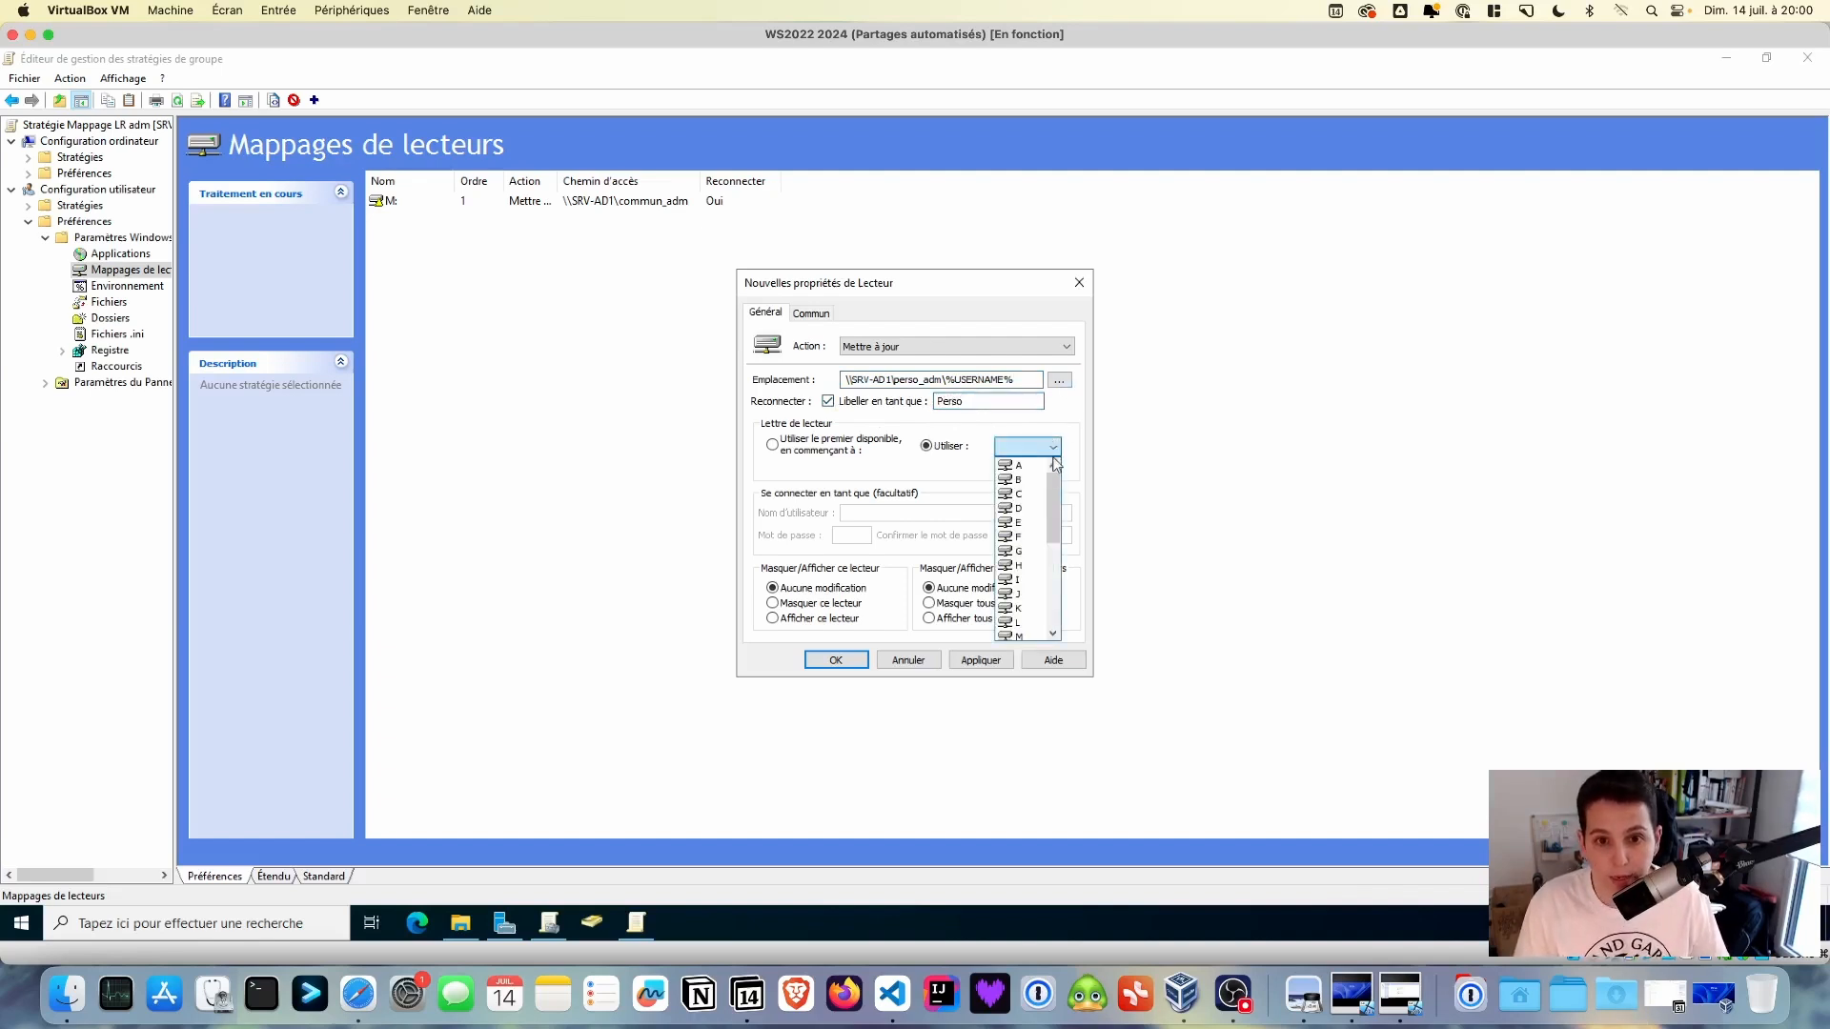
pyautogui.moveTo(1050, 502); pyautogui.dragTo(1050, 524)
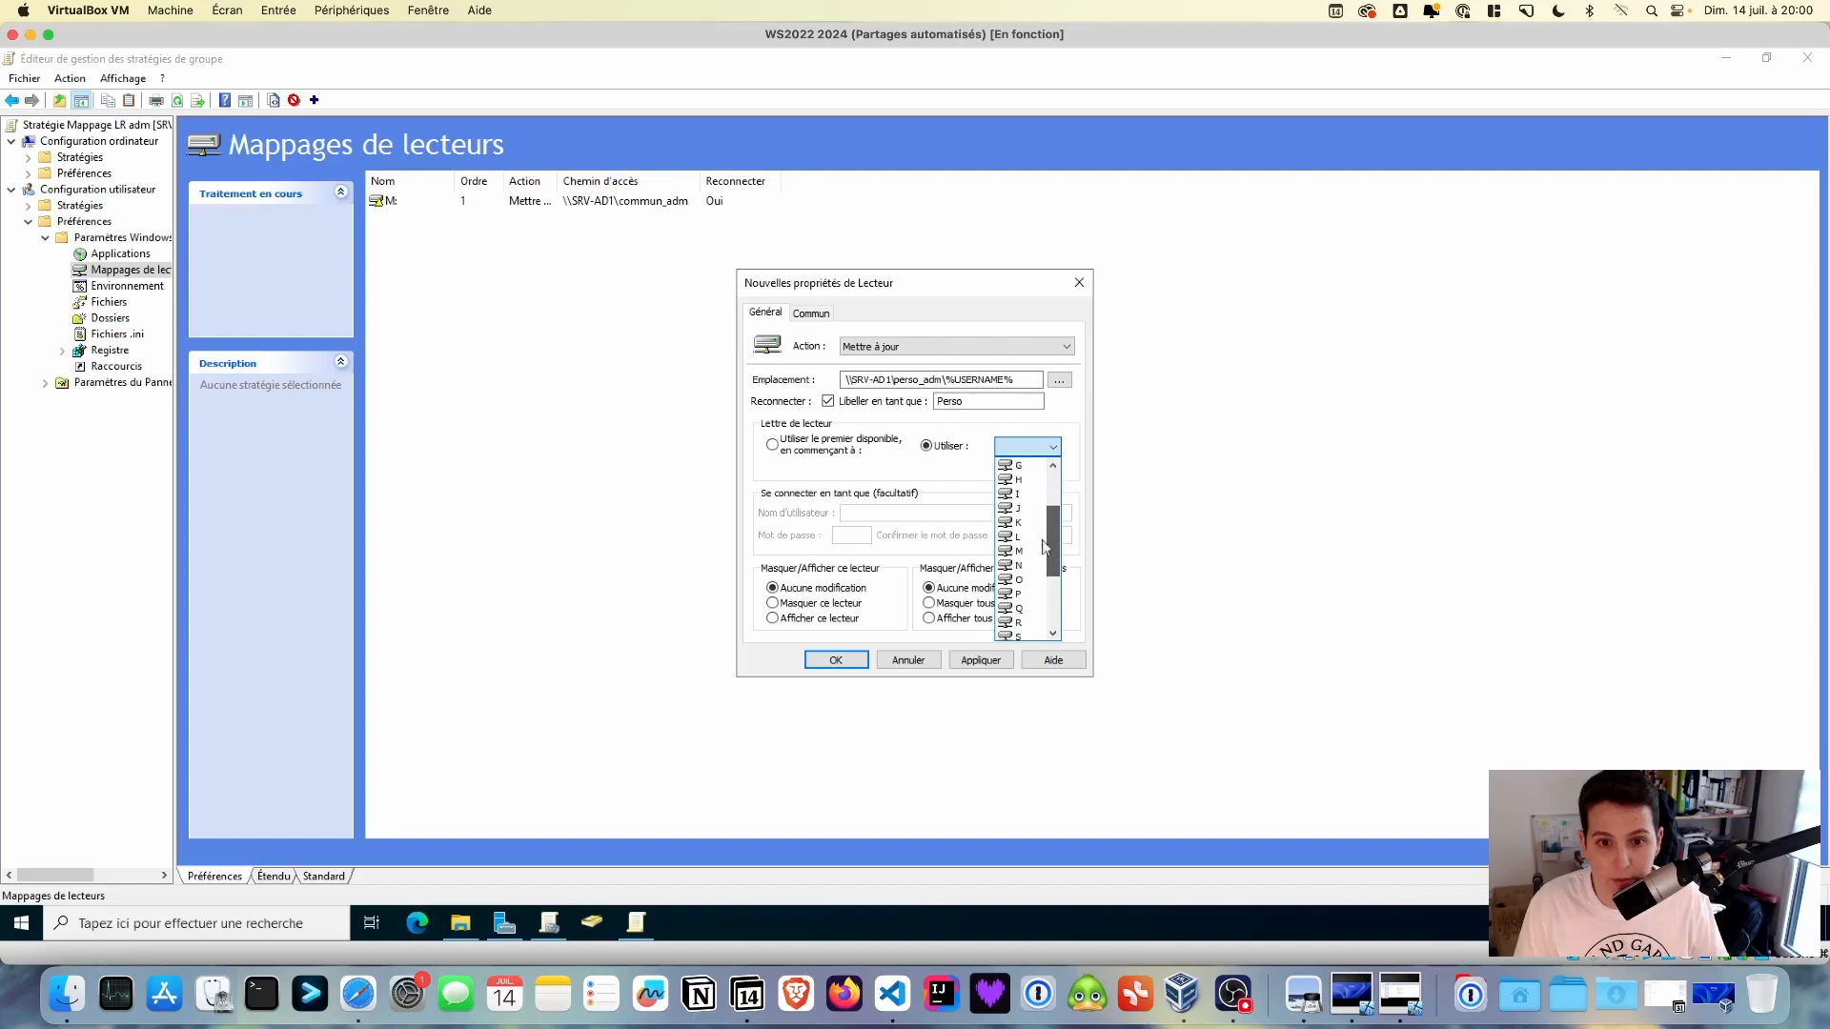
pyautogui.click(1017, 594)
pyautogui.click(980, 661)
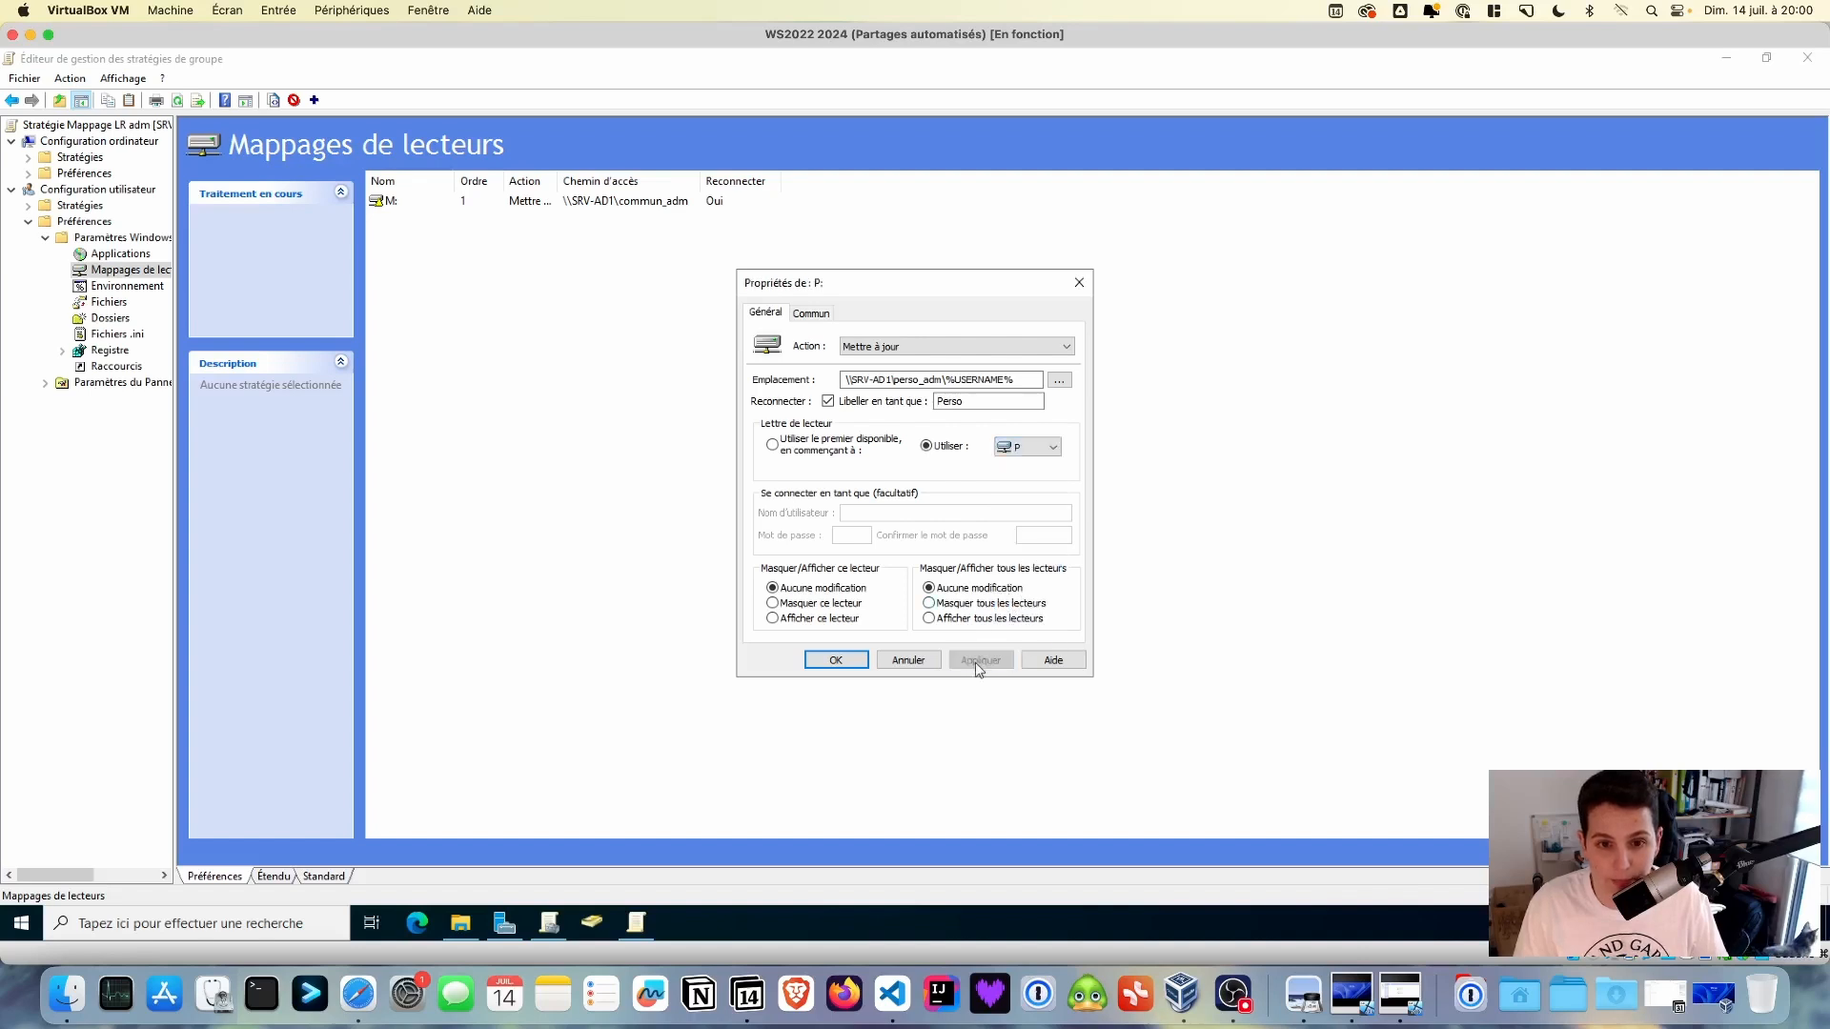
pyautogui.click(832, 660)
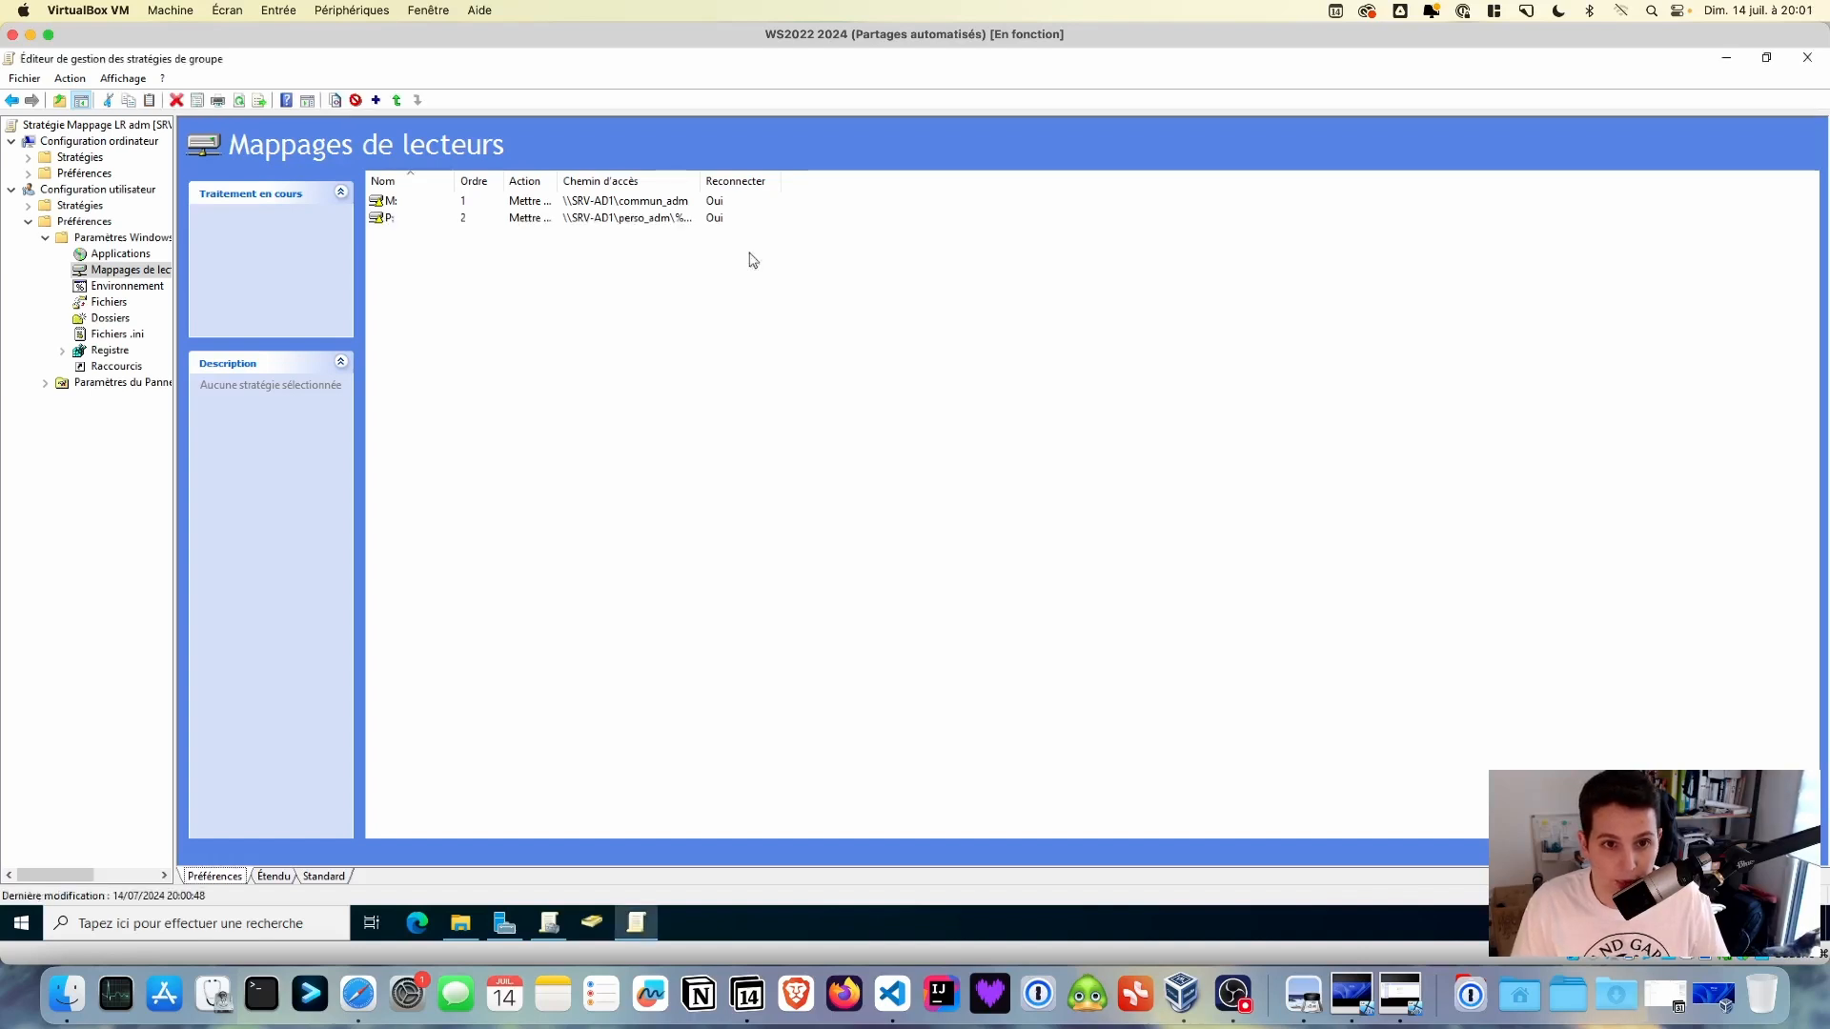
# - Widen the Chemin d'accès column to show full paths, then close the GPO editor
pyautogui.moveTo(711, 180); pyautogui.dragTo(798, 180)
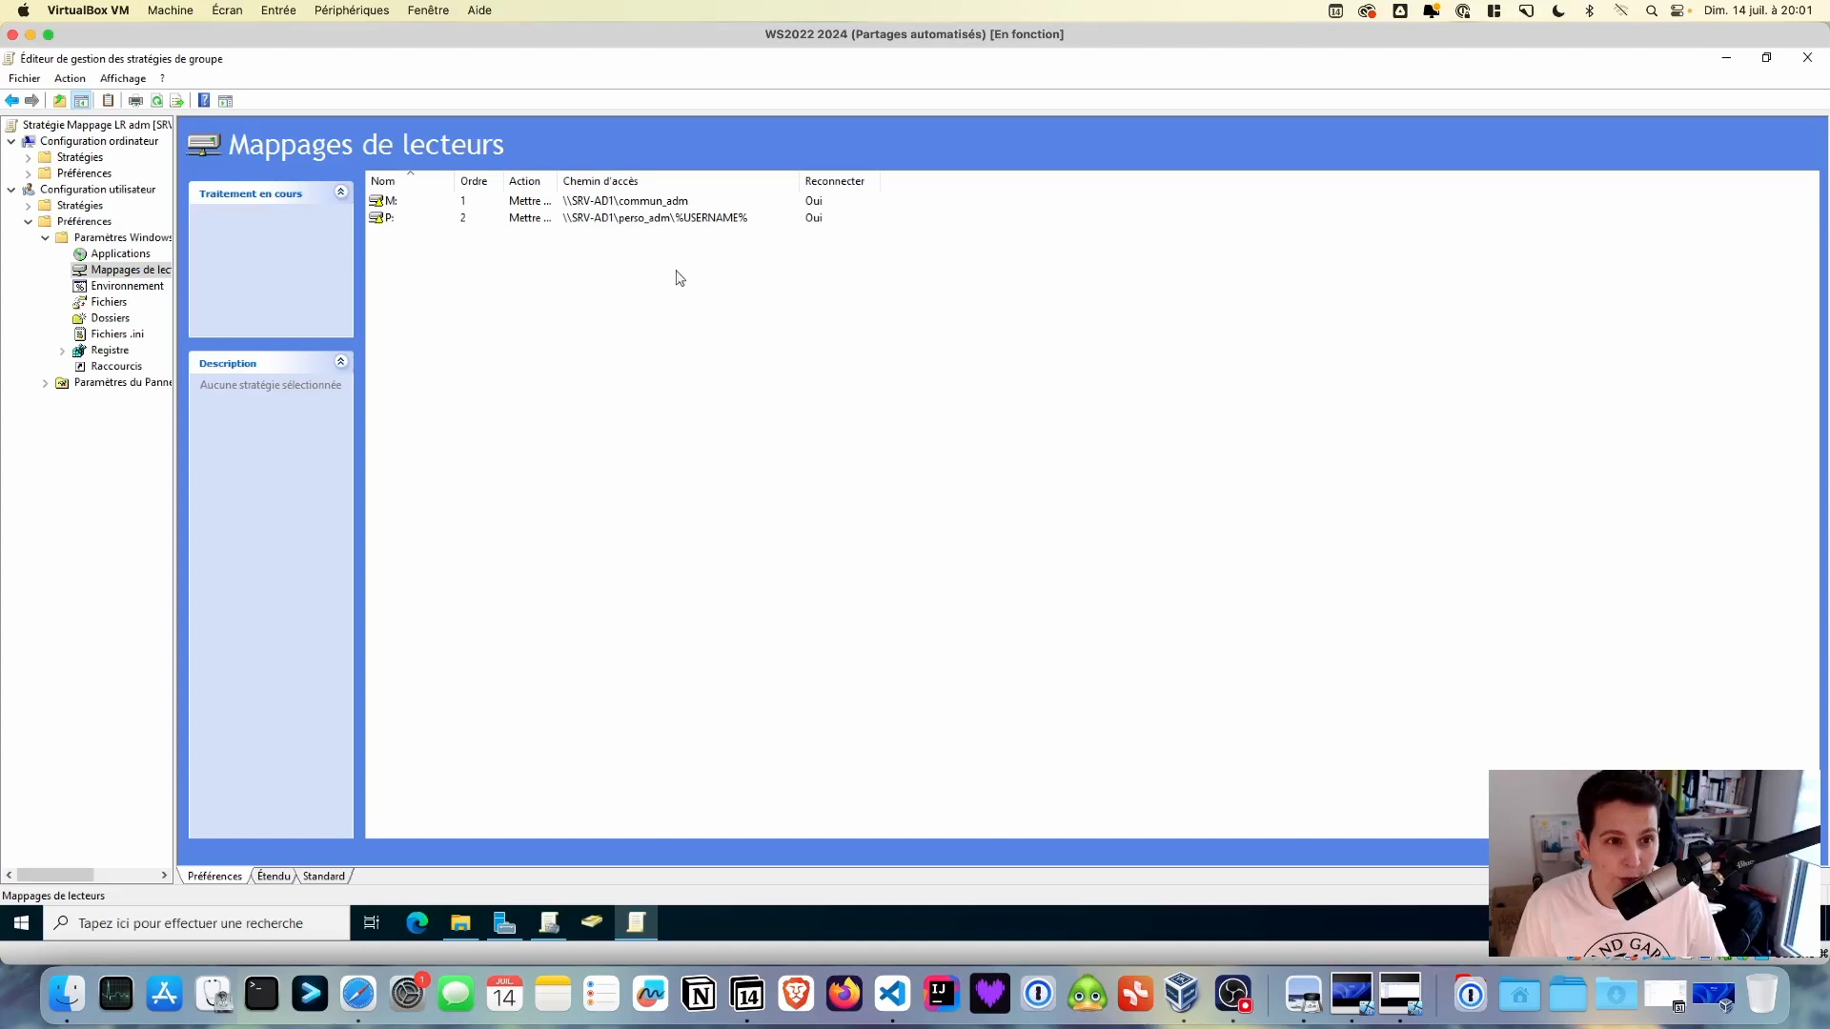
pyautogui.click(1808, 59)
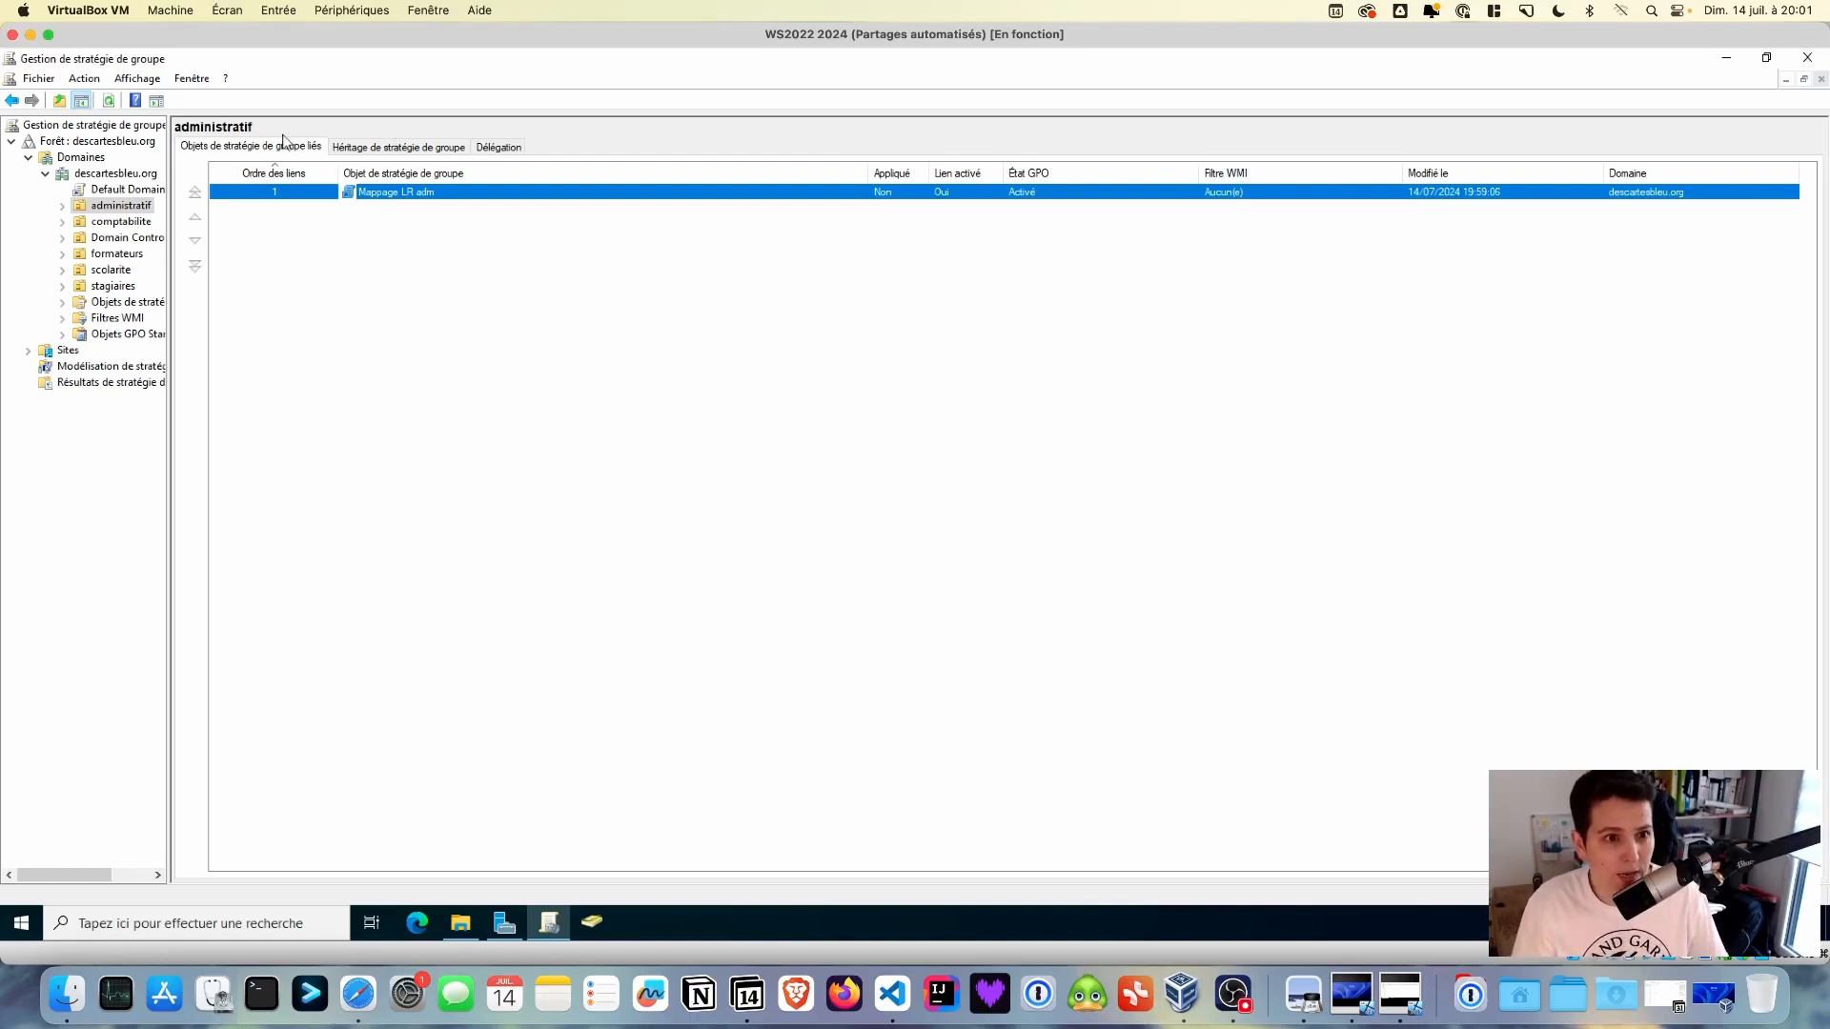
# - Create a 'Mappage LR compta' GPO linked to the comptabilite OU
pyautogui.click(121, 222)
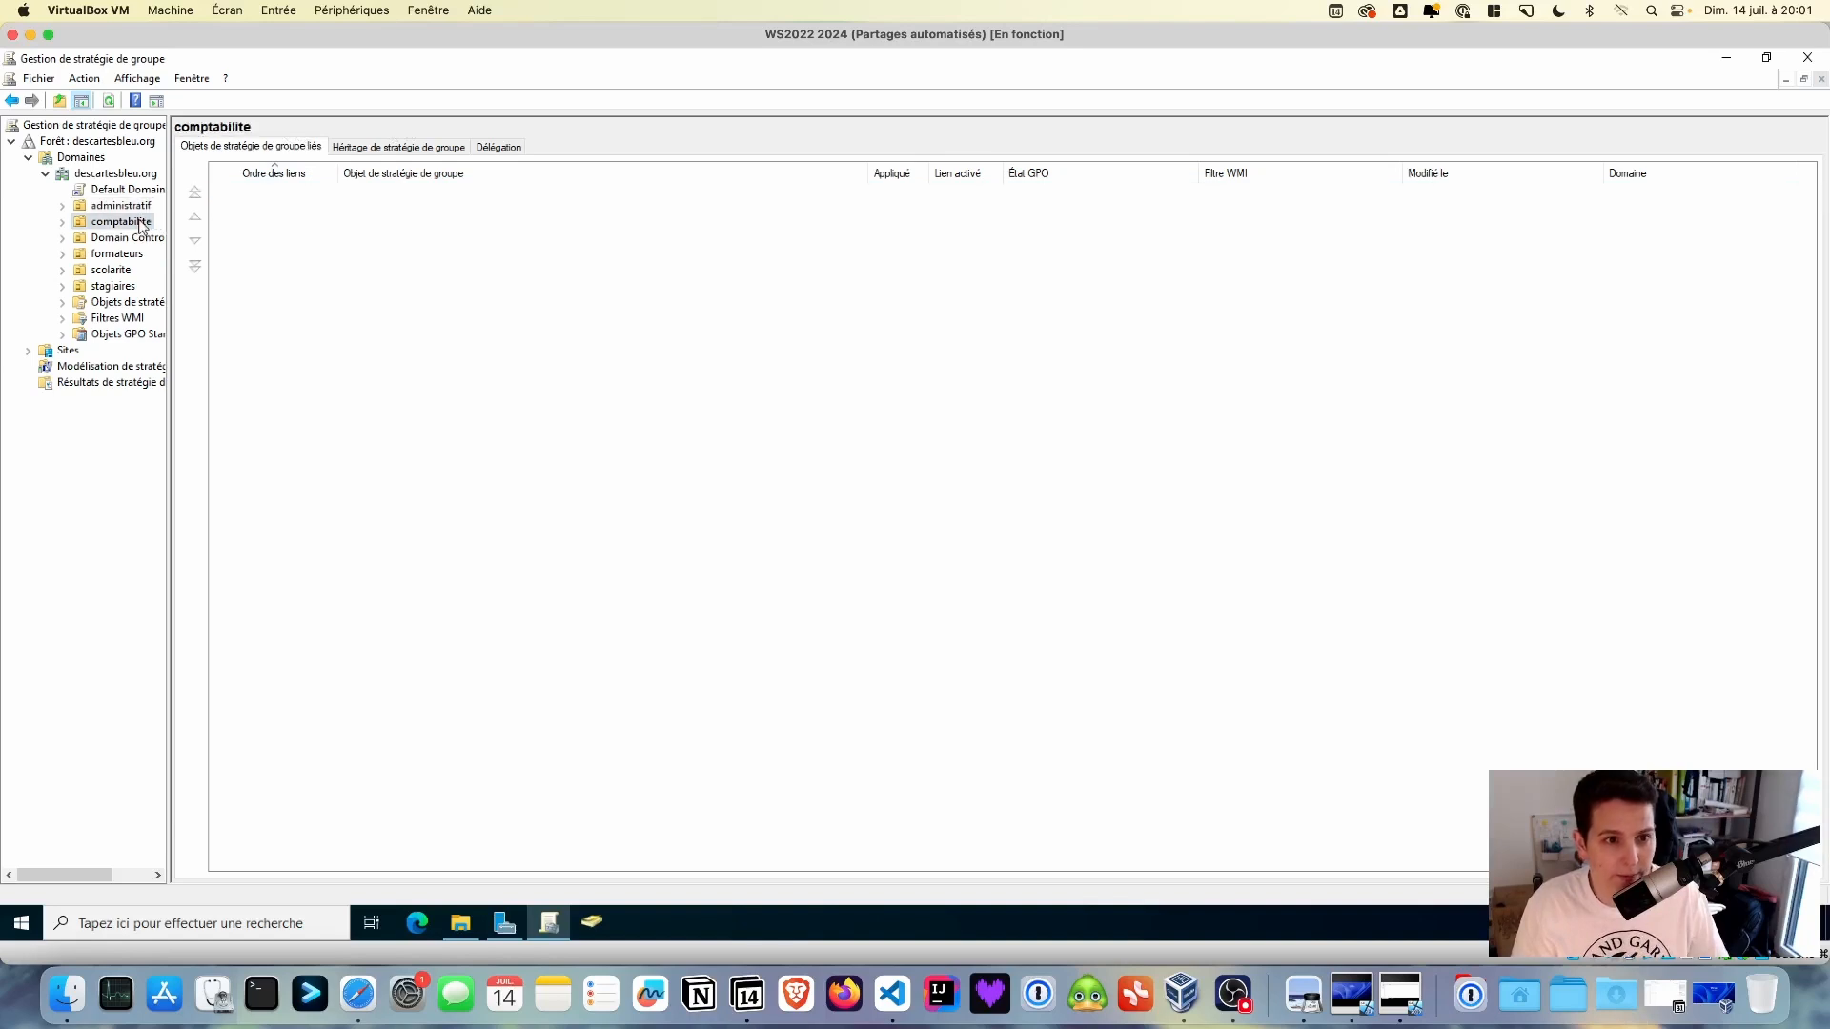
pyautogui.rightClick(140, 224)
pyautogui.click(170, 231)
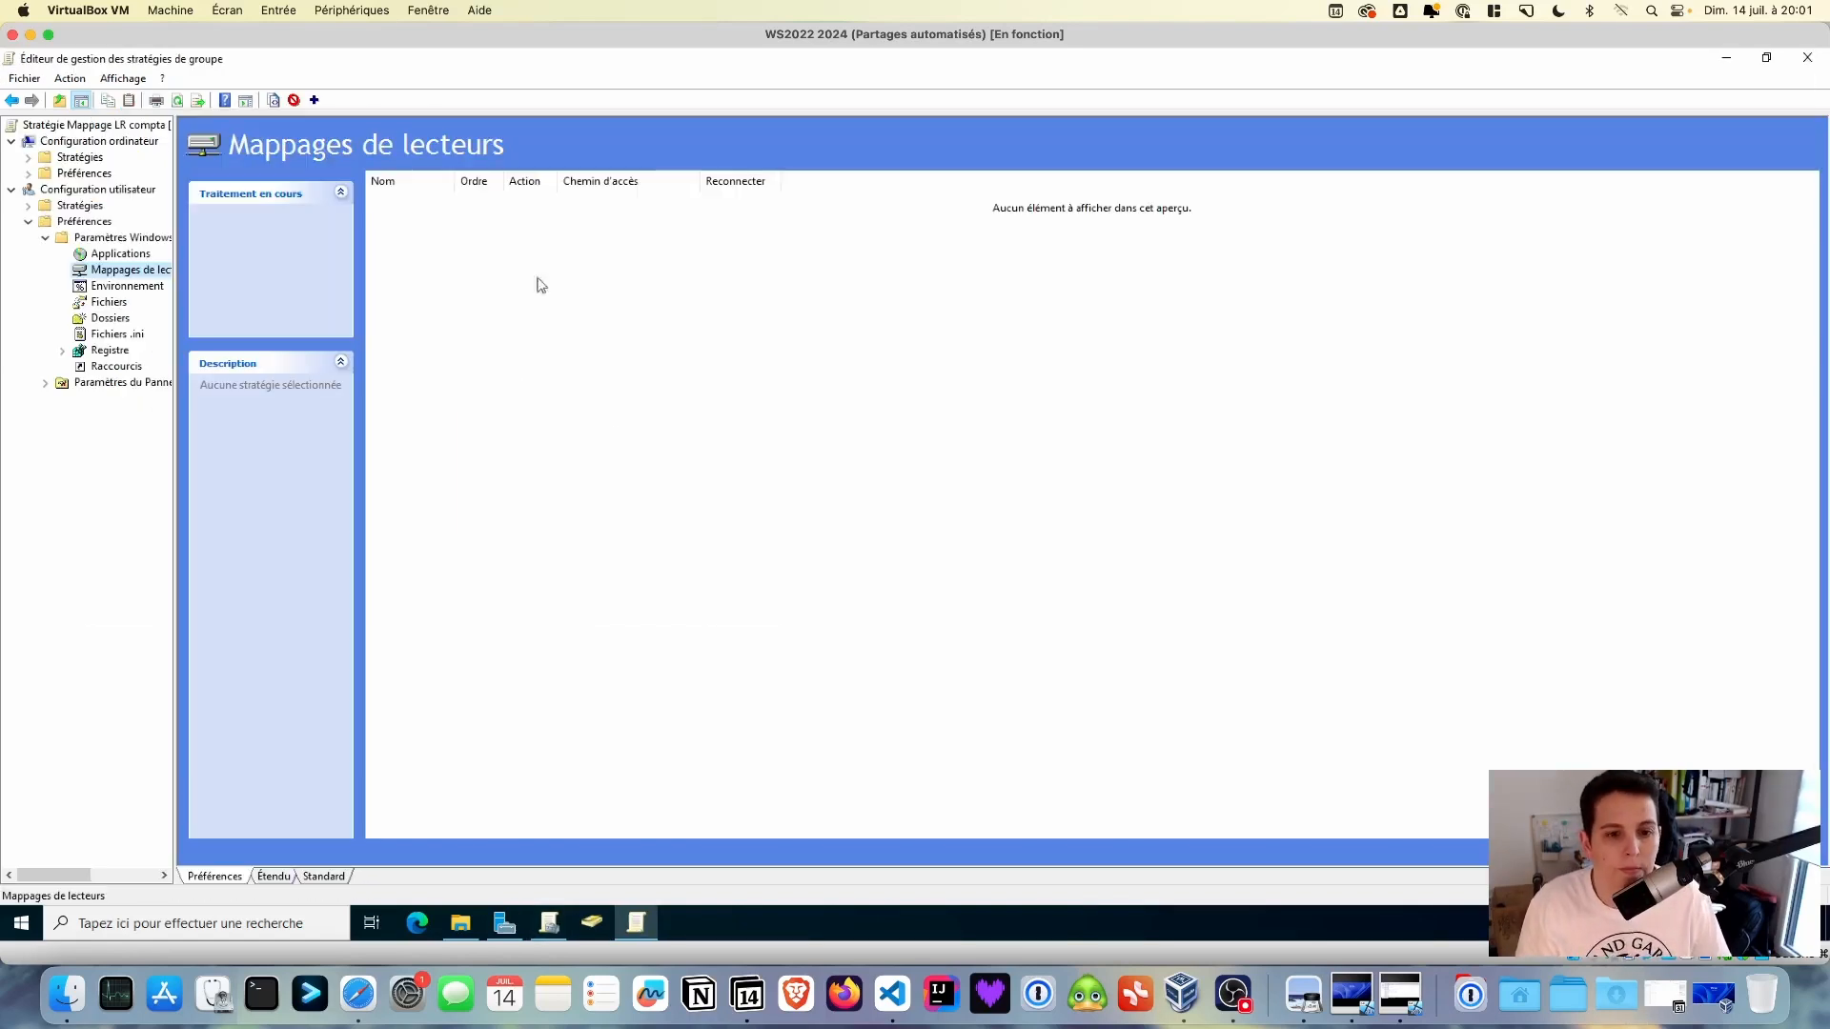
# - Add mapped drives for commun_compta and each user's perso_compta\%USERNAME% folder
pyautogui.rightClick(540, 285)
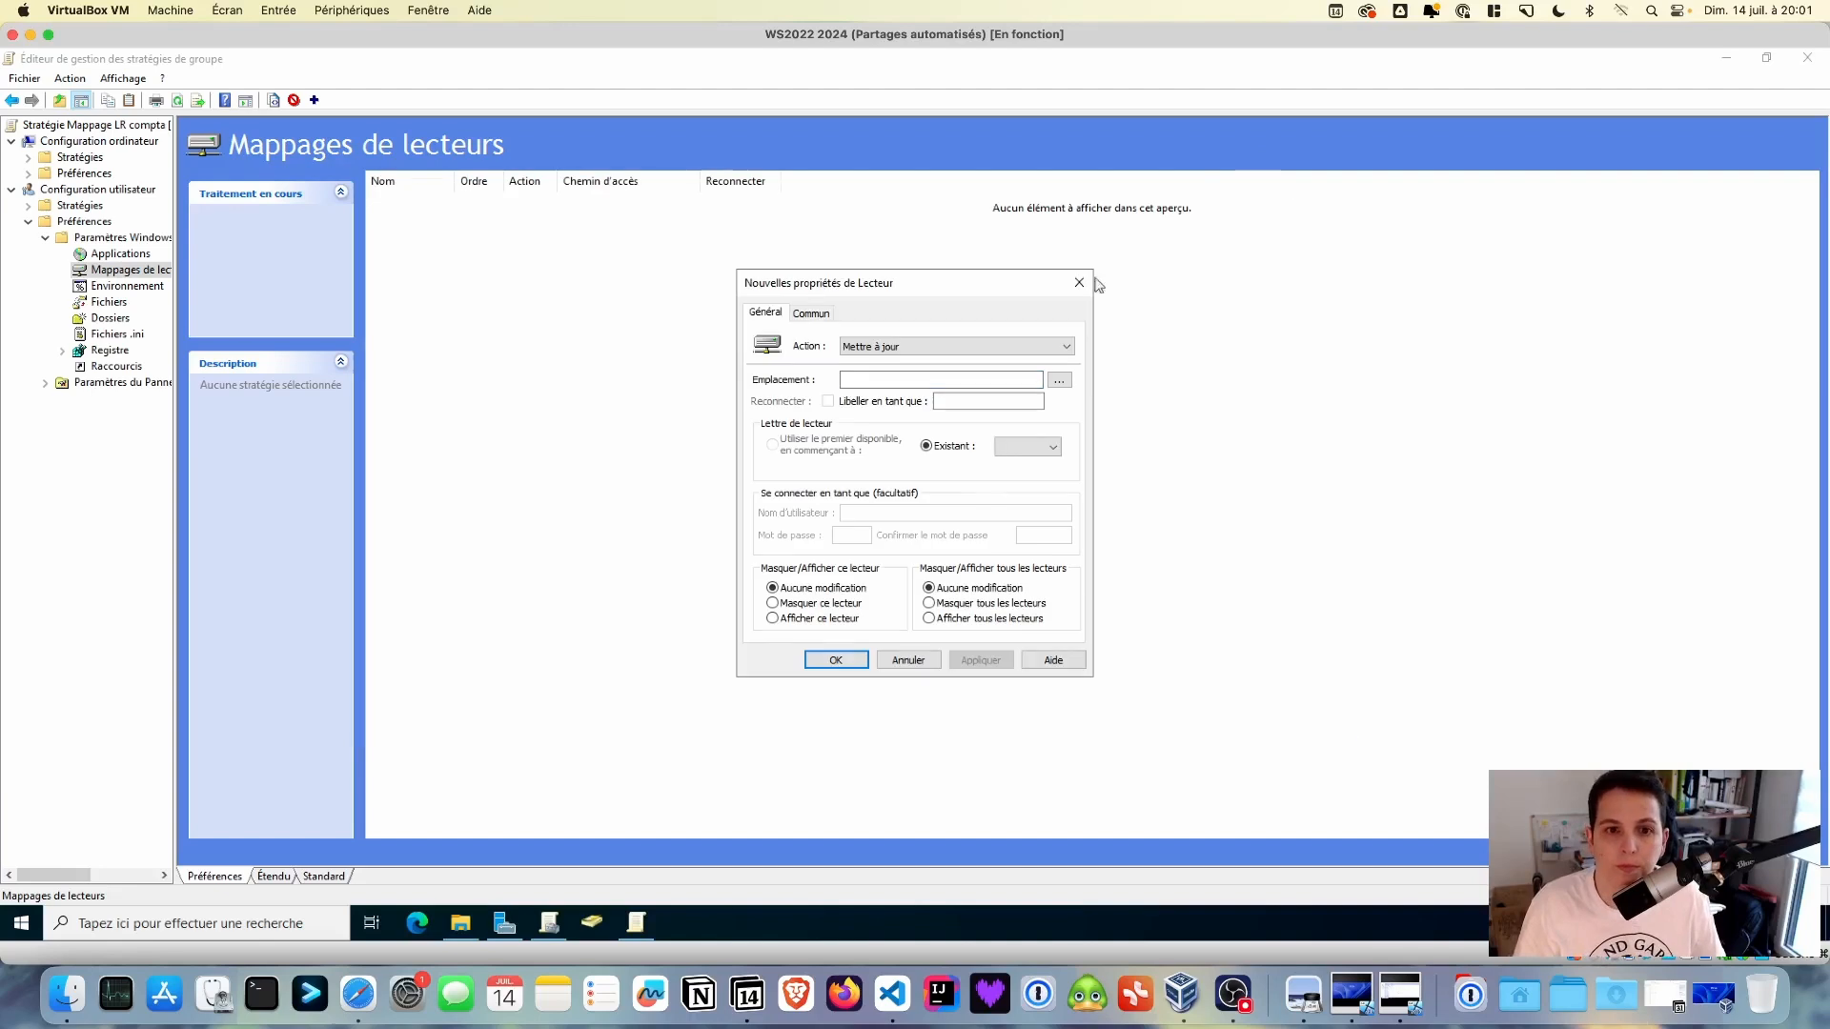
pyautogui.click(966, 401)
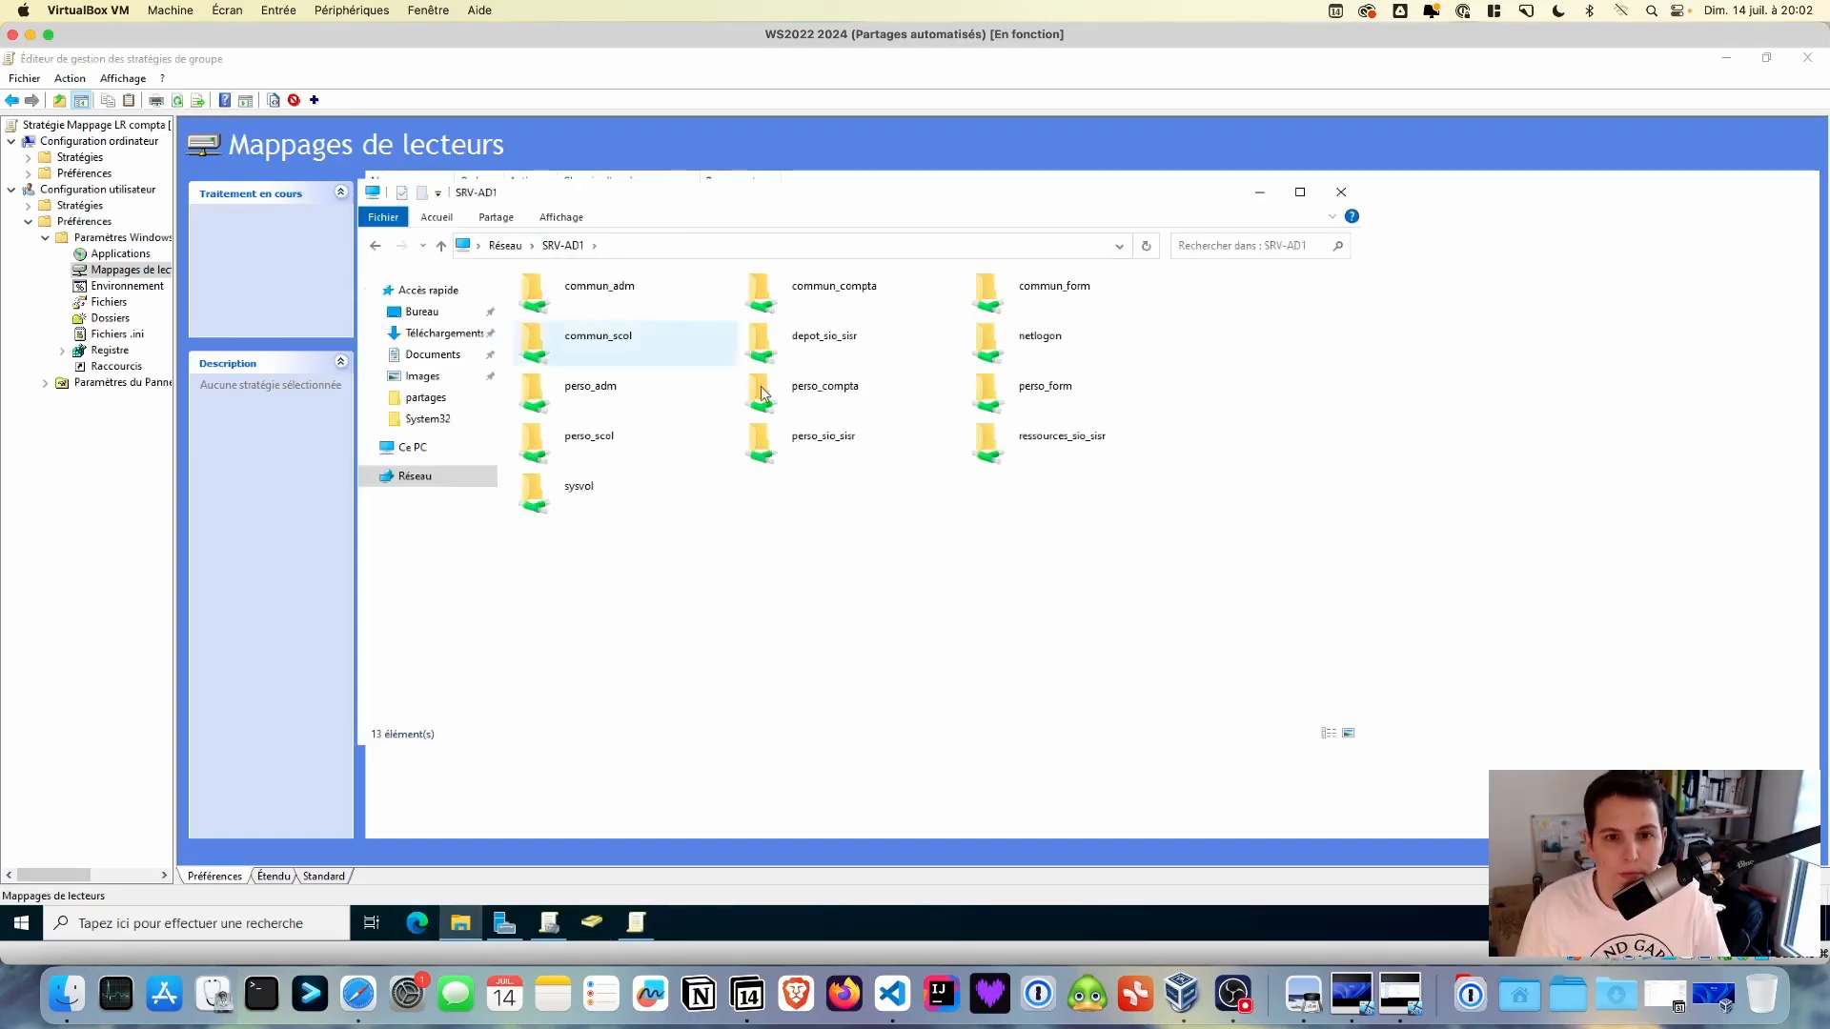
pyautogui.doubleClick(763, 393)
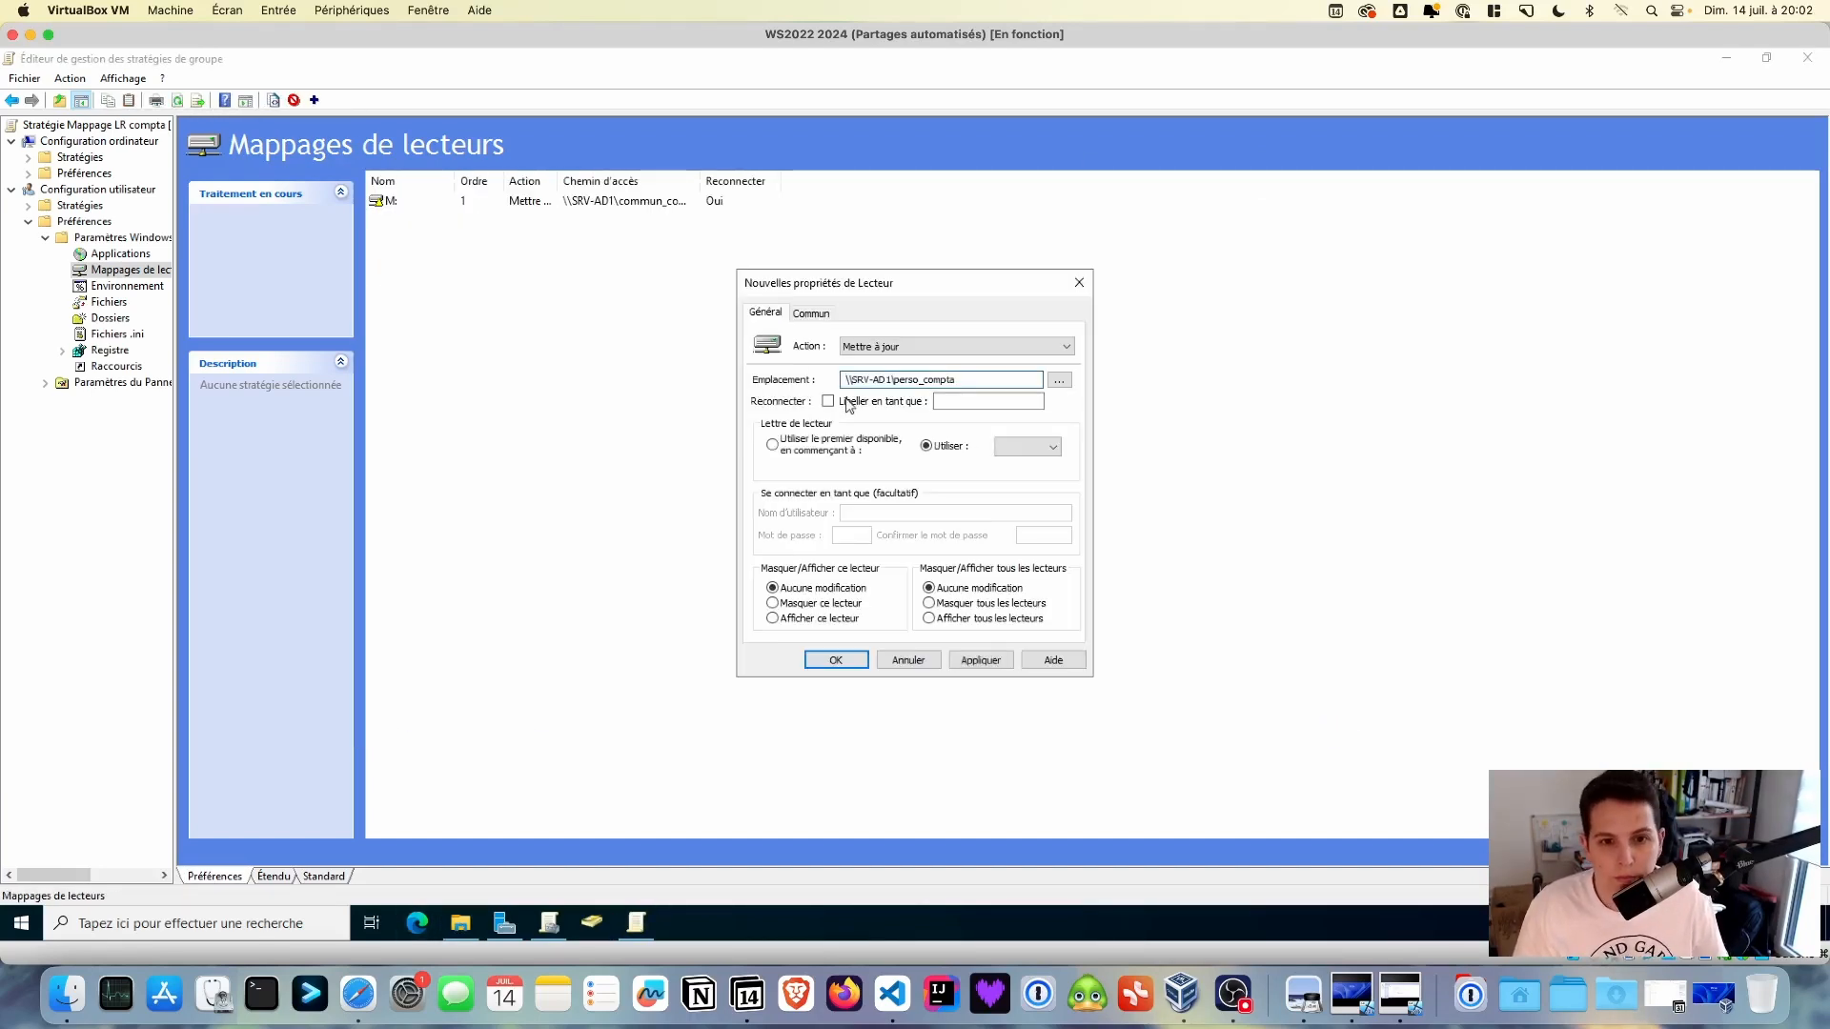
pyautogui.write('\\%USERNAME%')
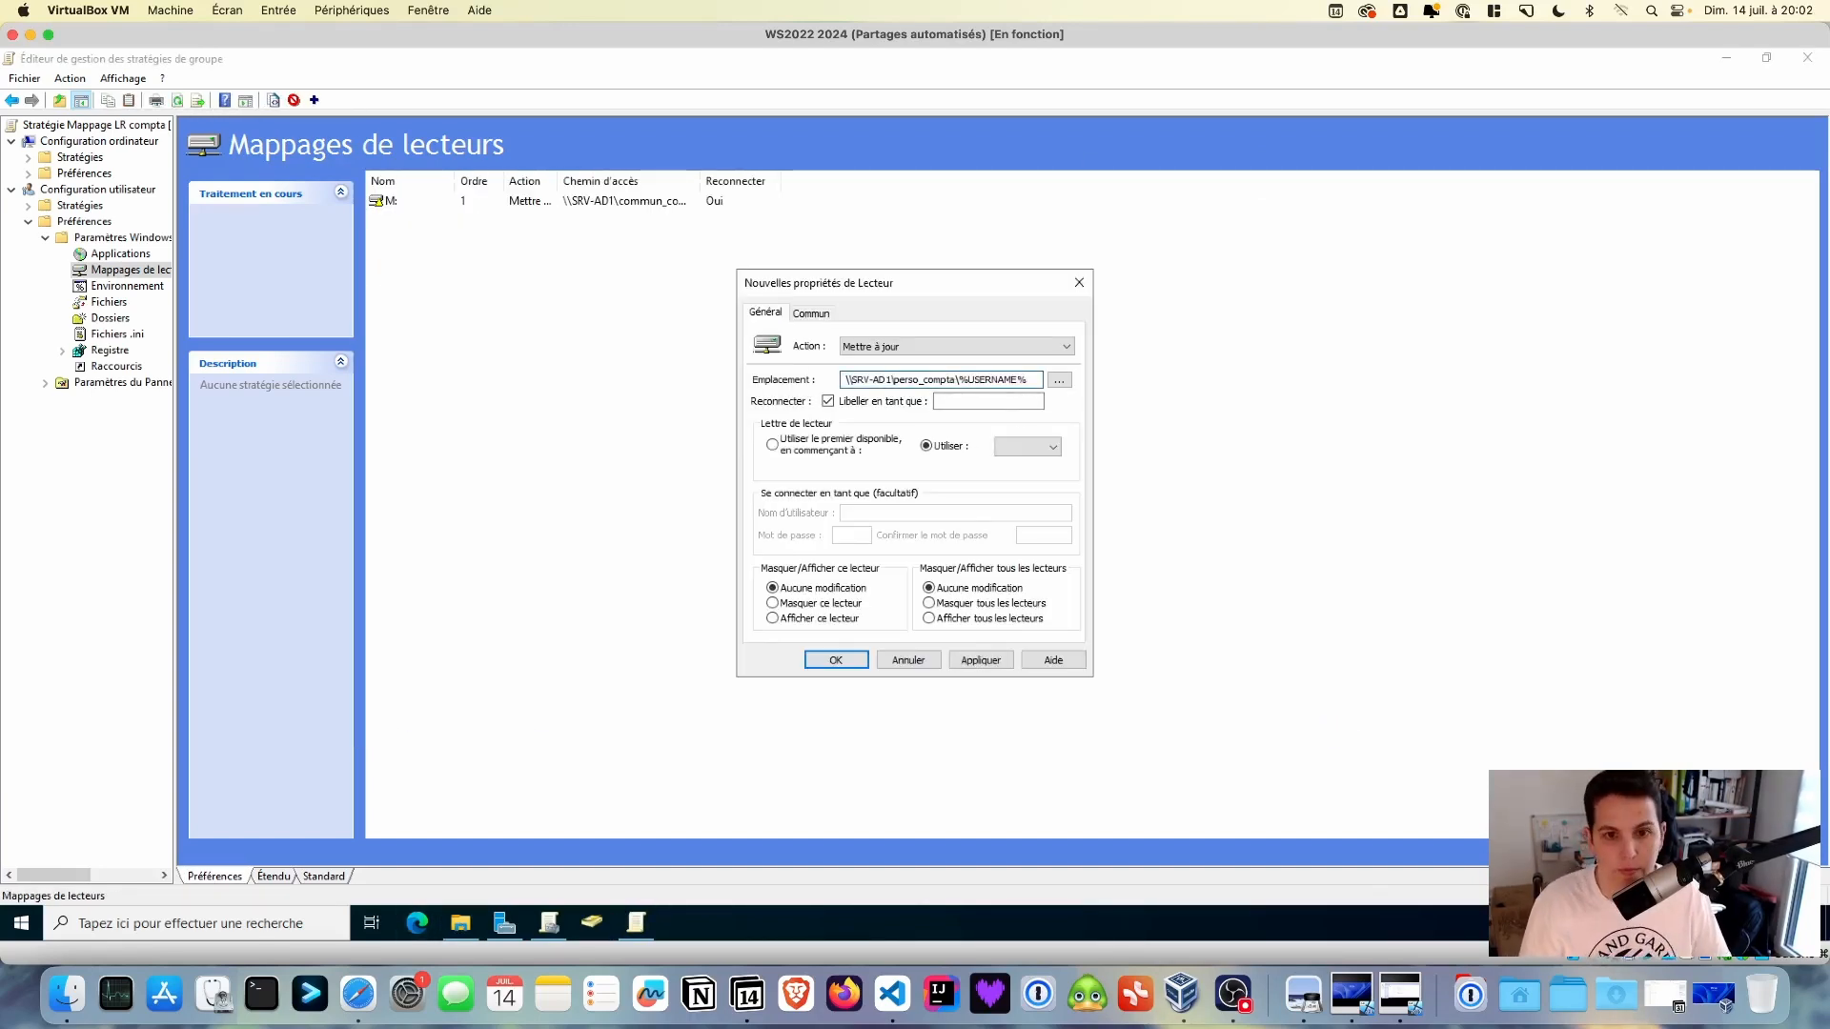
pyautogui.write('Perso')
pyautogui.click(1028, 446)
pyautogui.click(1020, 533)
pyautogui.click(981, 660)
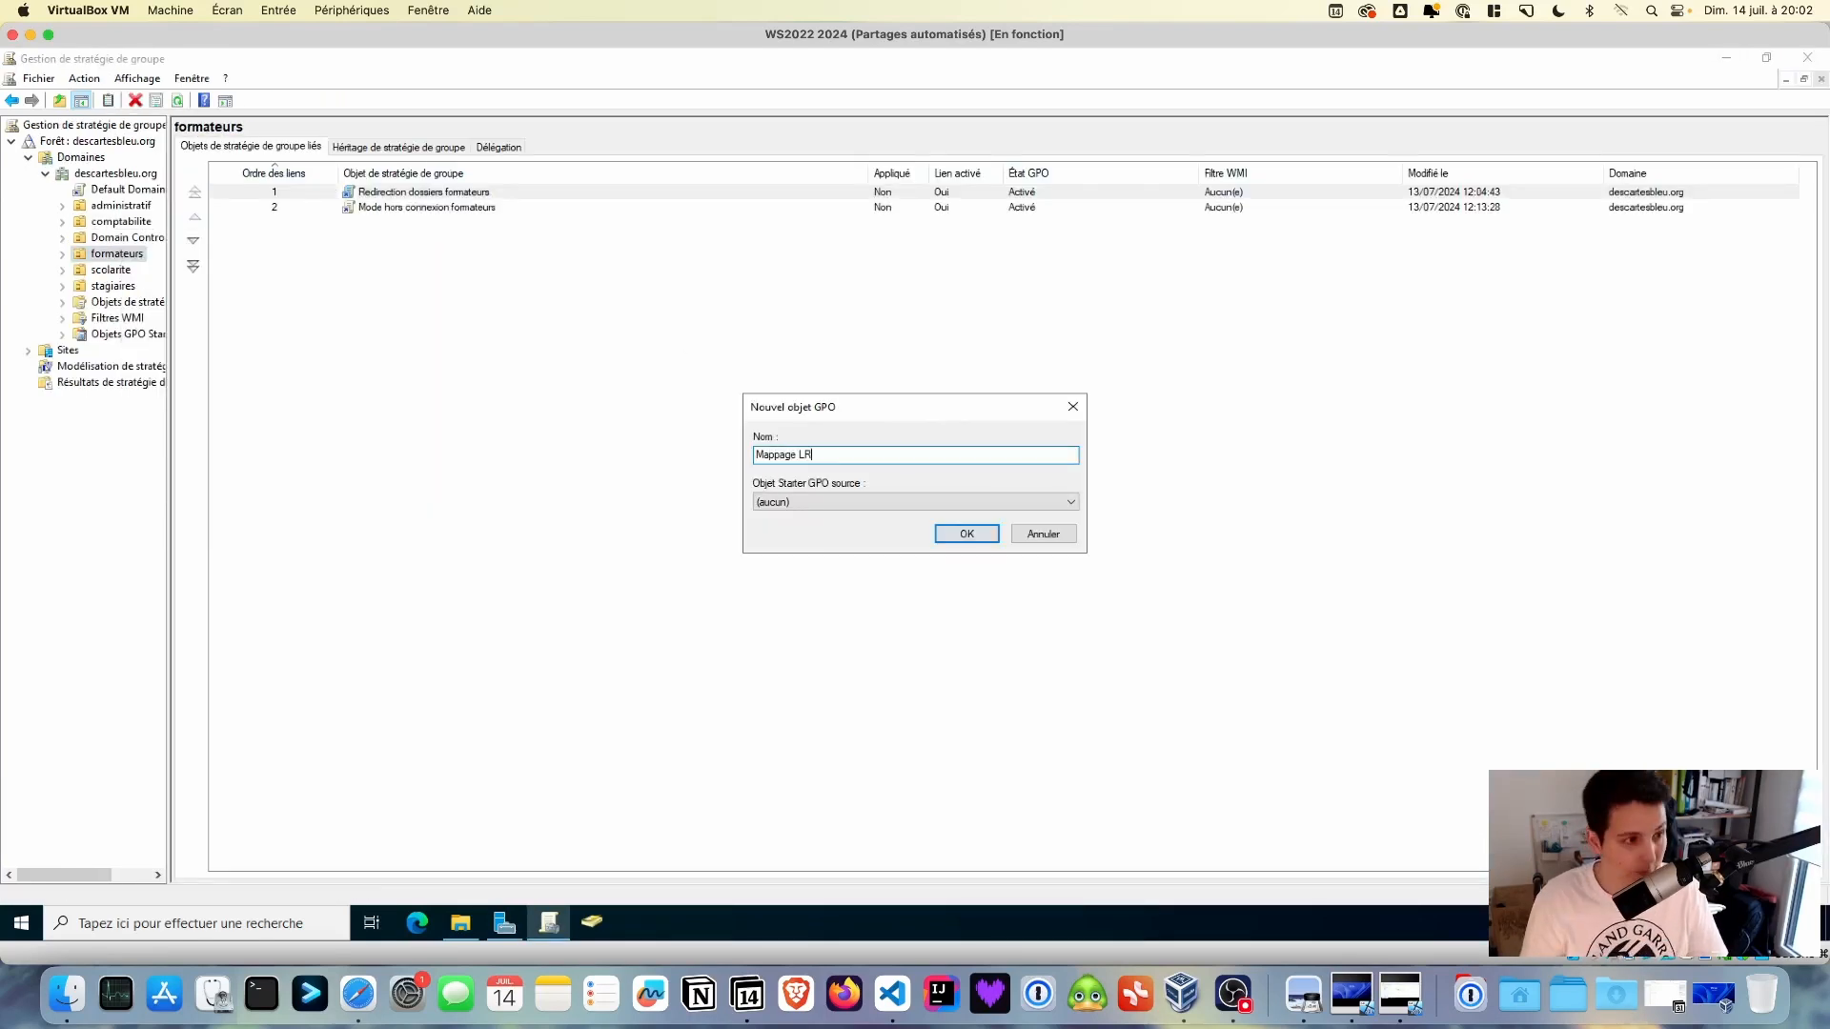
pyautogui.click(960, 531)
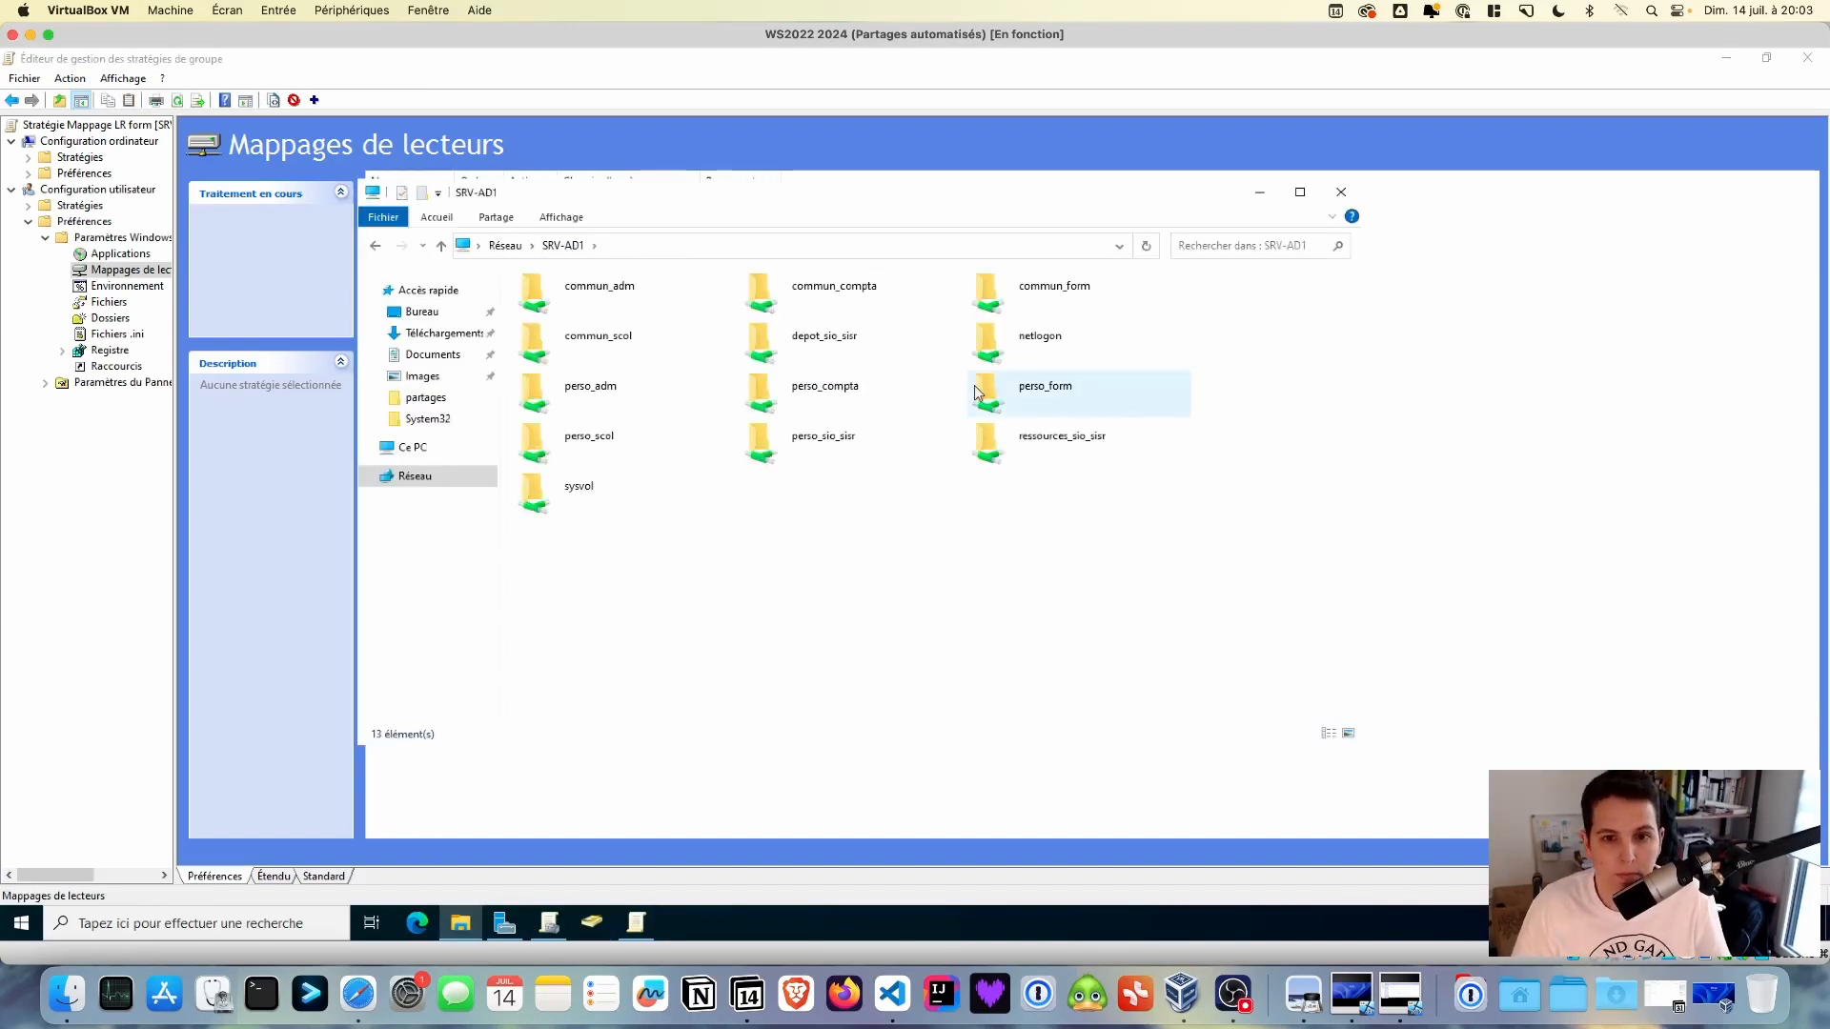
# - Map P: to \\SRV-AD1\perso_form\%USERNAME% and R: to Ressources SIO SISR
pyautogui.doubleClick(977, 393)
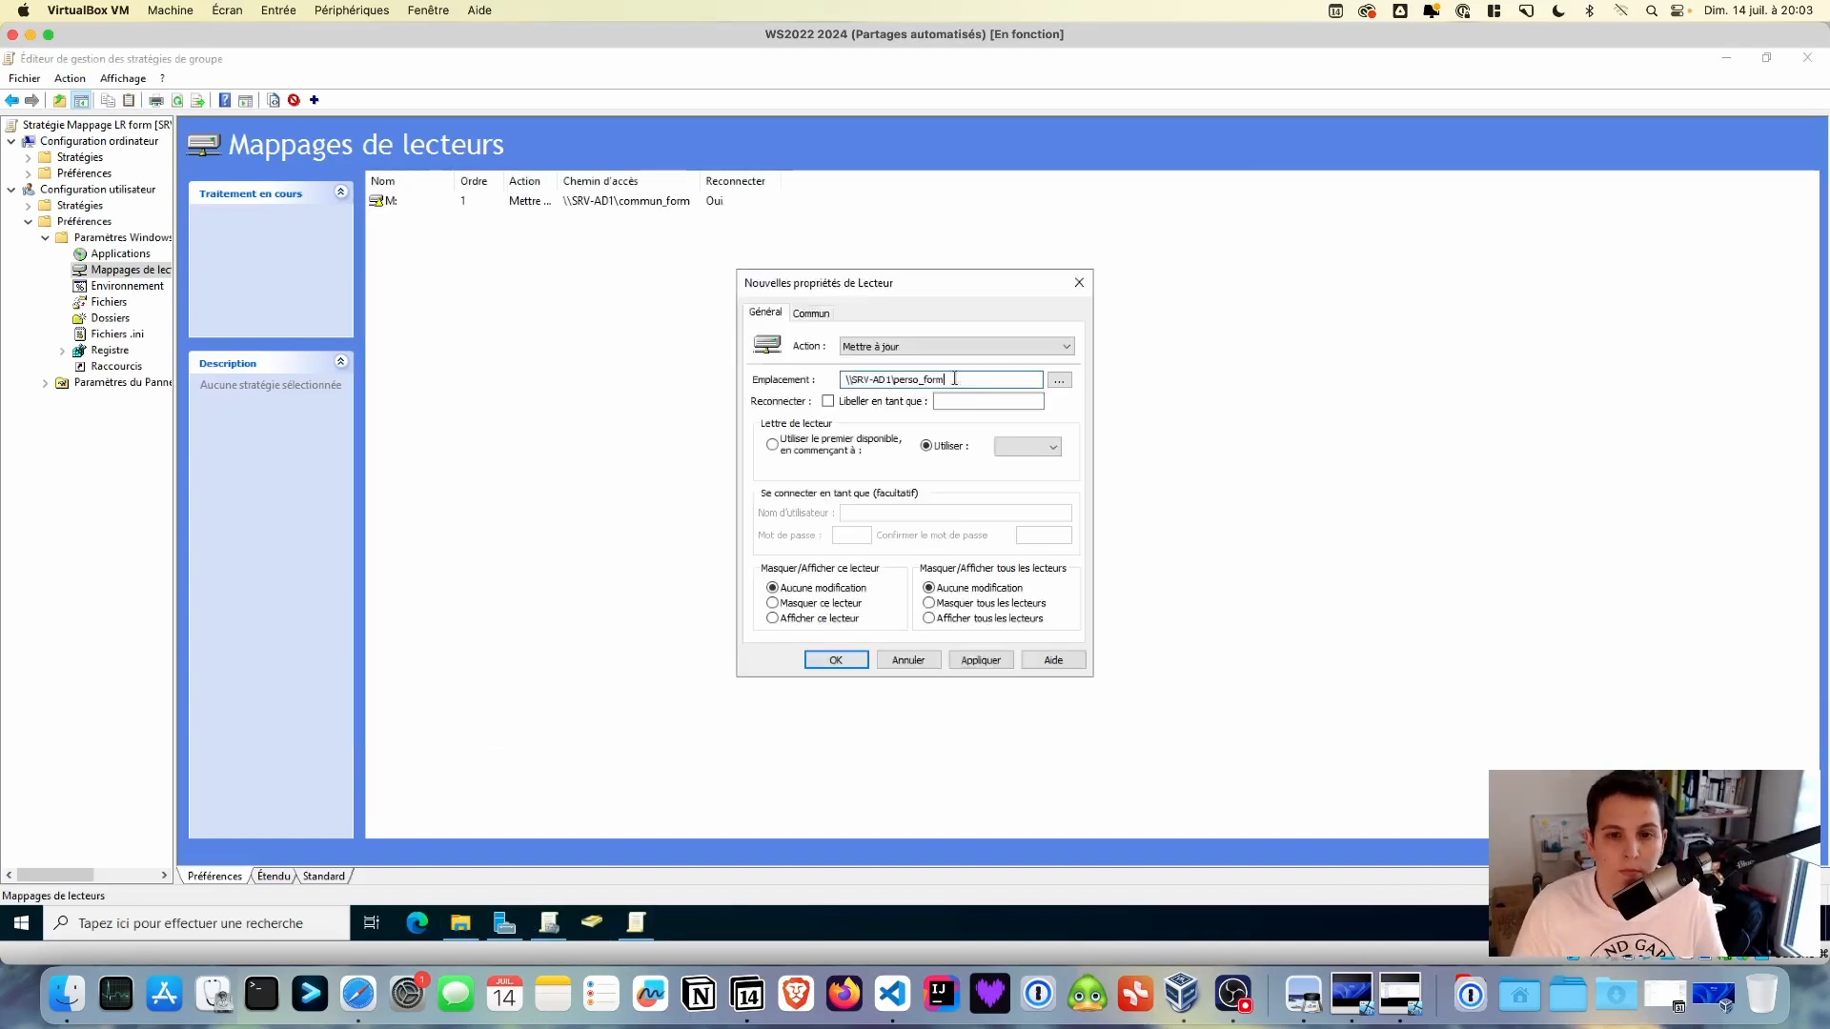
pyautogui.write('\\%USERNAME%')
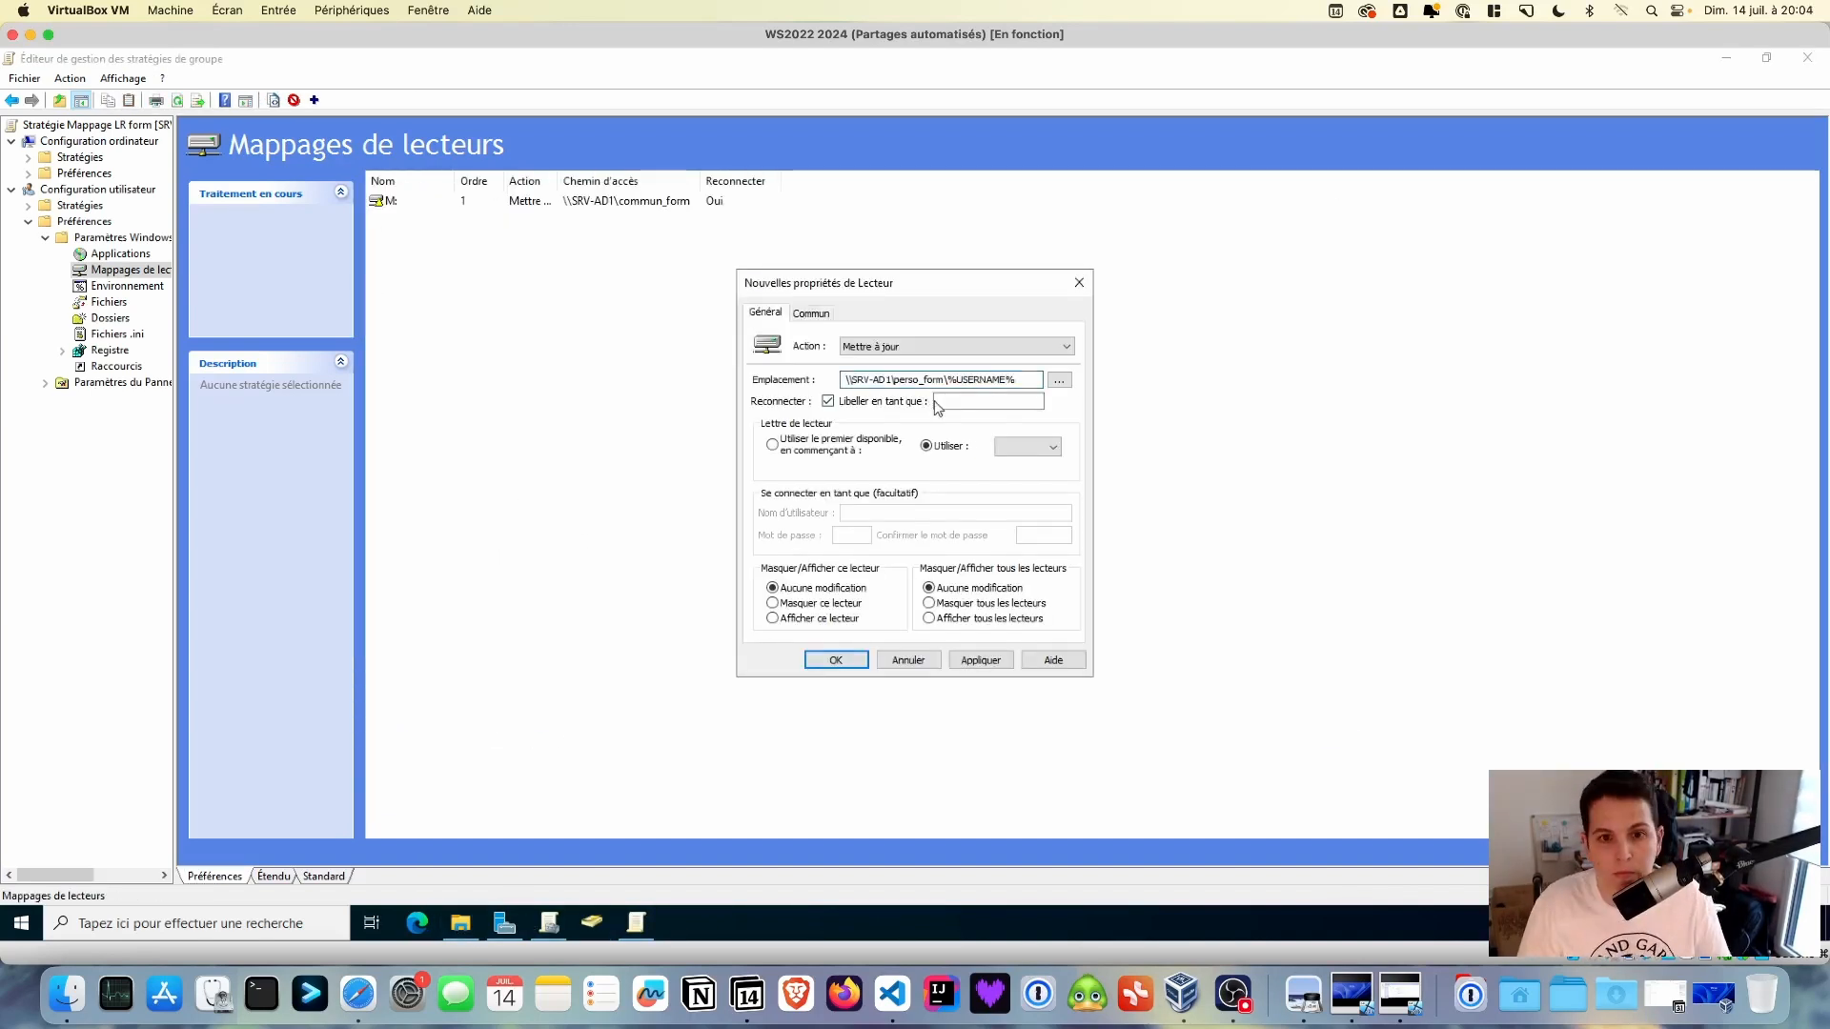
pyautogui.click(1053, 447)
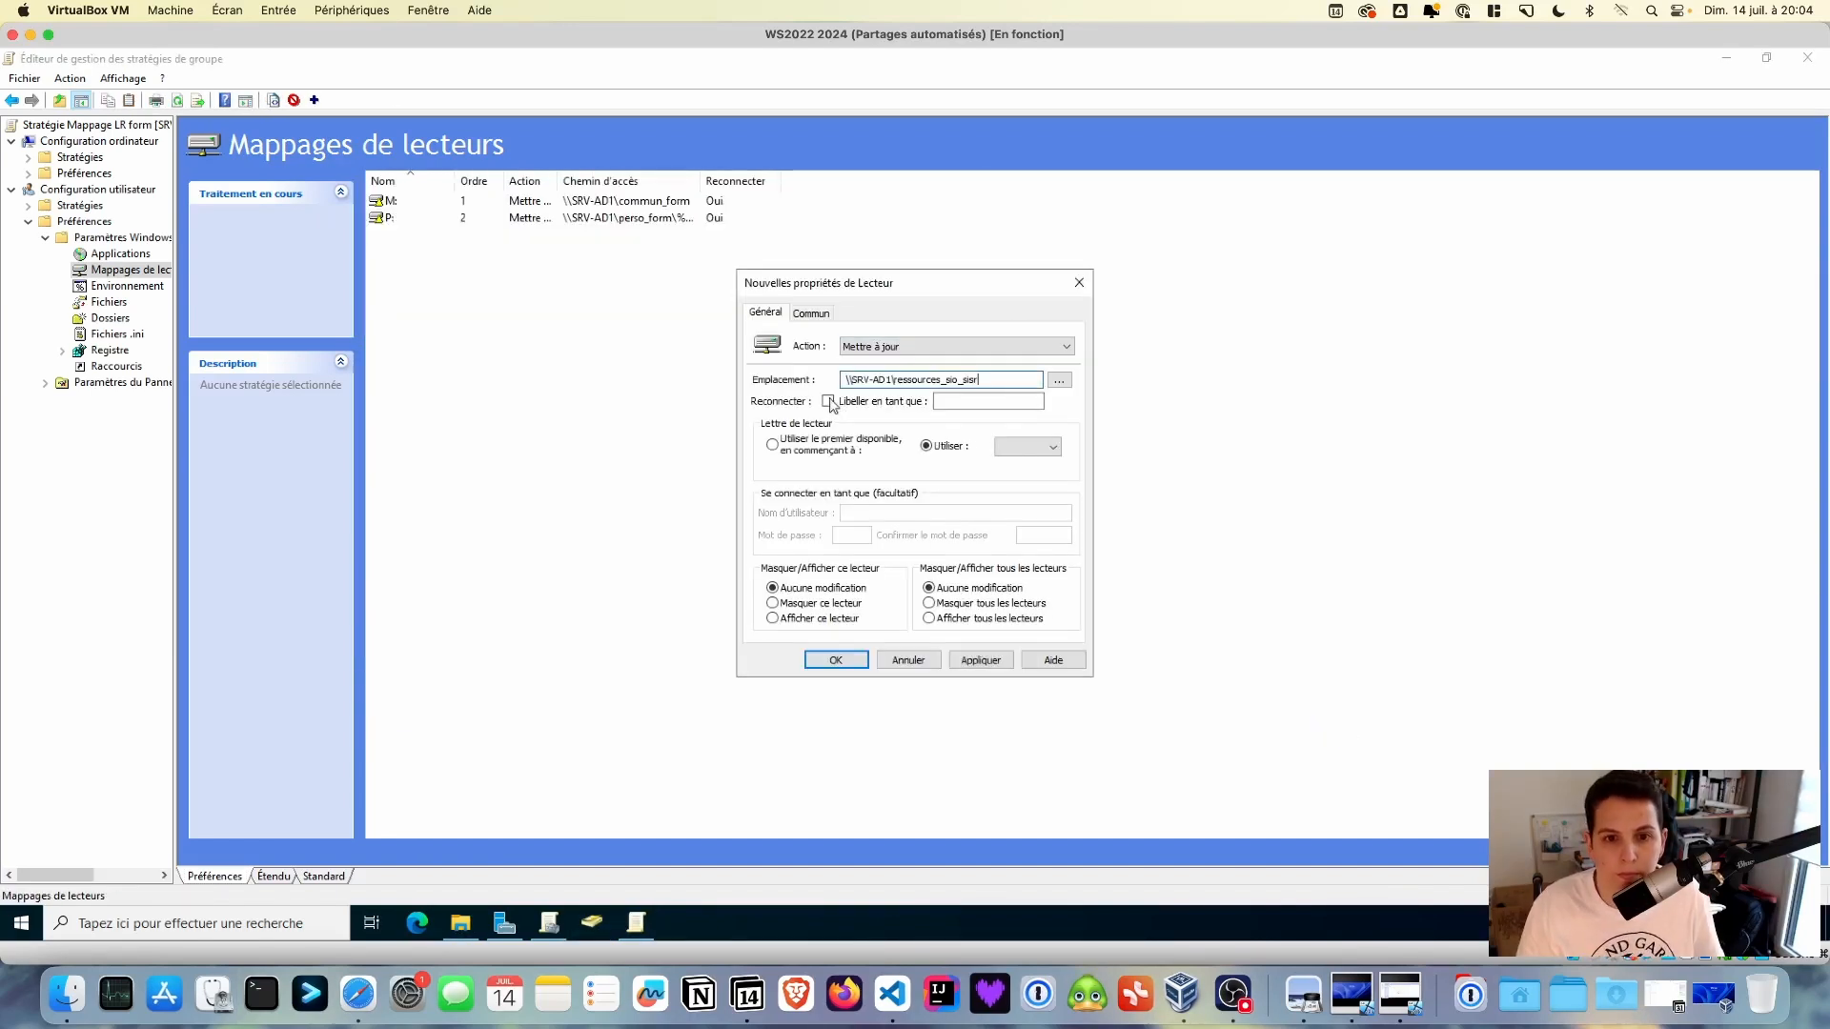
pyautogui.write('Ressources ')
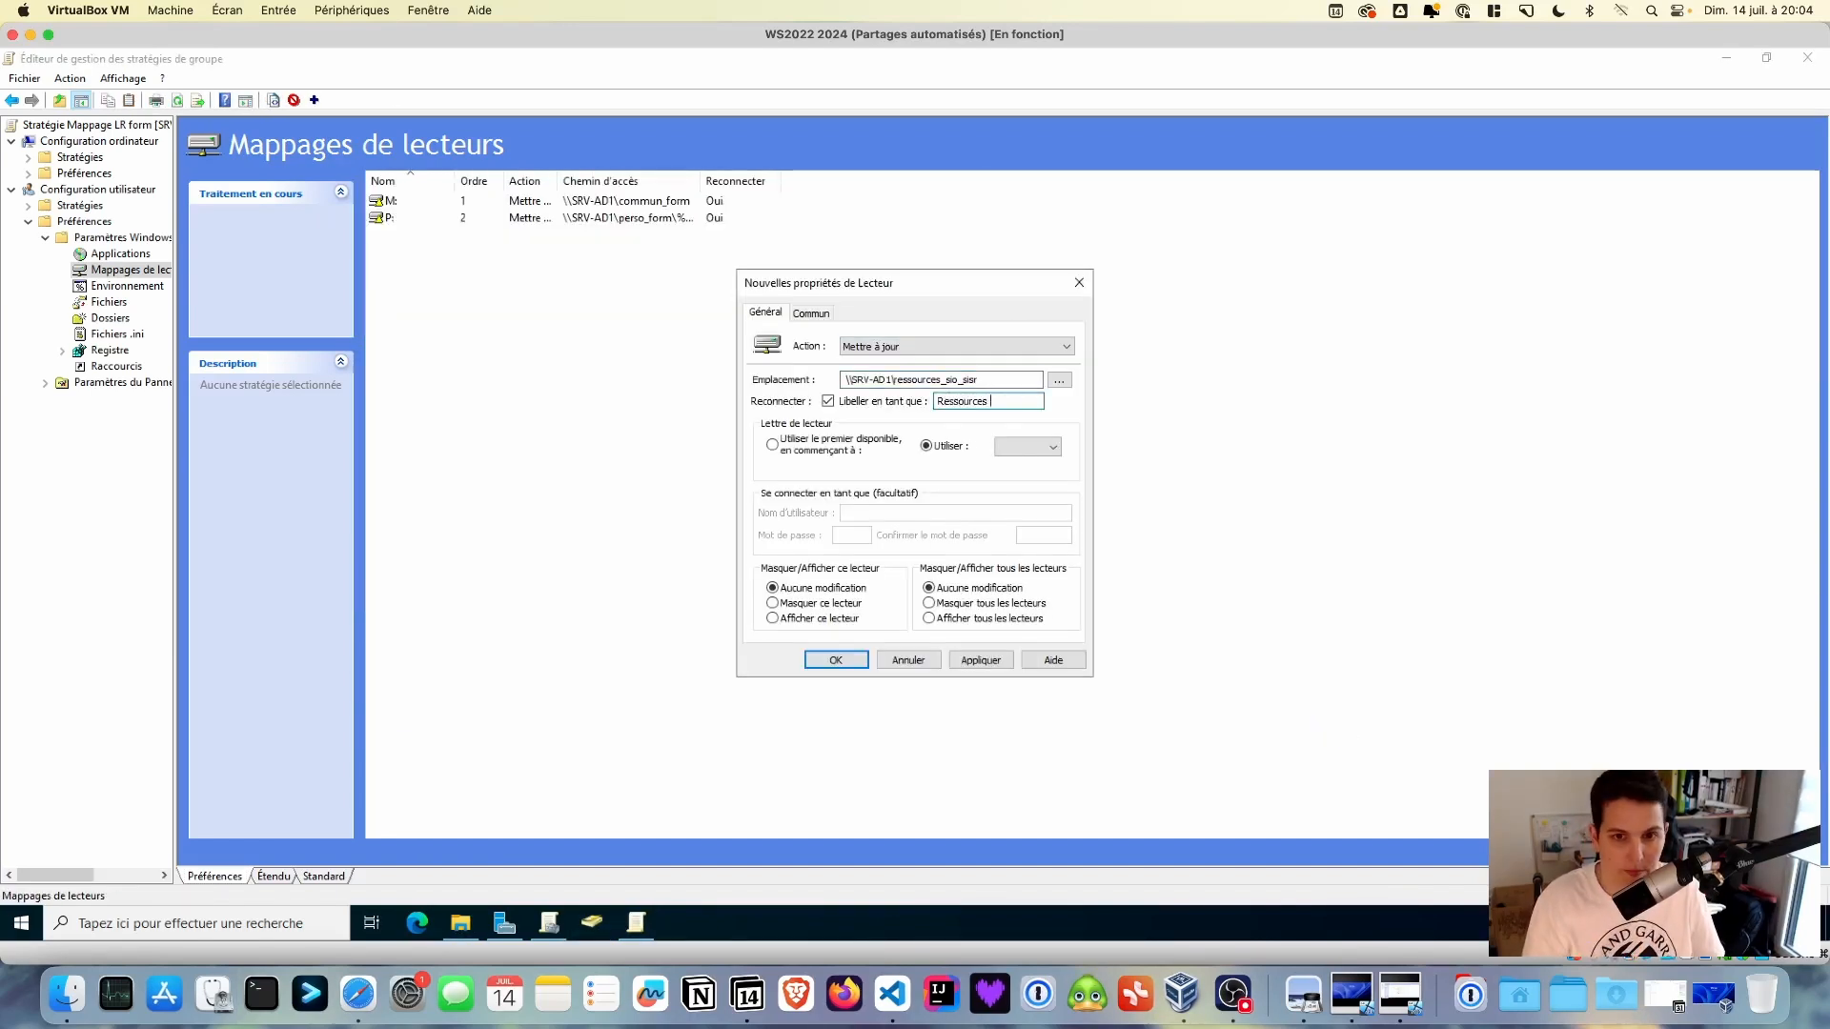
pyautogui.write('SIO SISR')
pyautogui.click(1052, 447)
pyautogui.click(1030, 578)
pyautogui.click(836, 660)
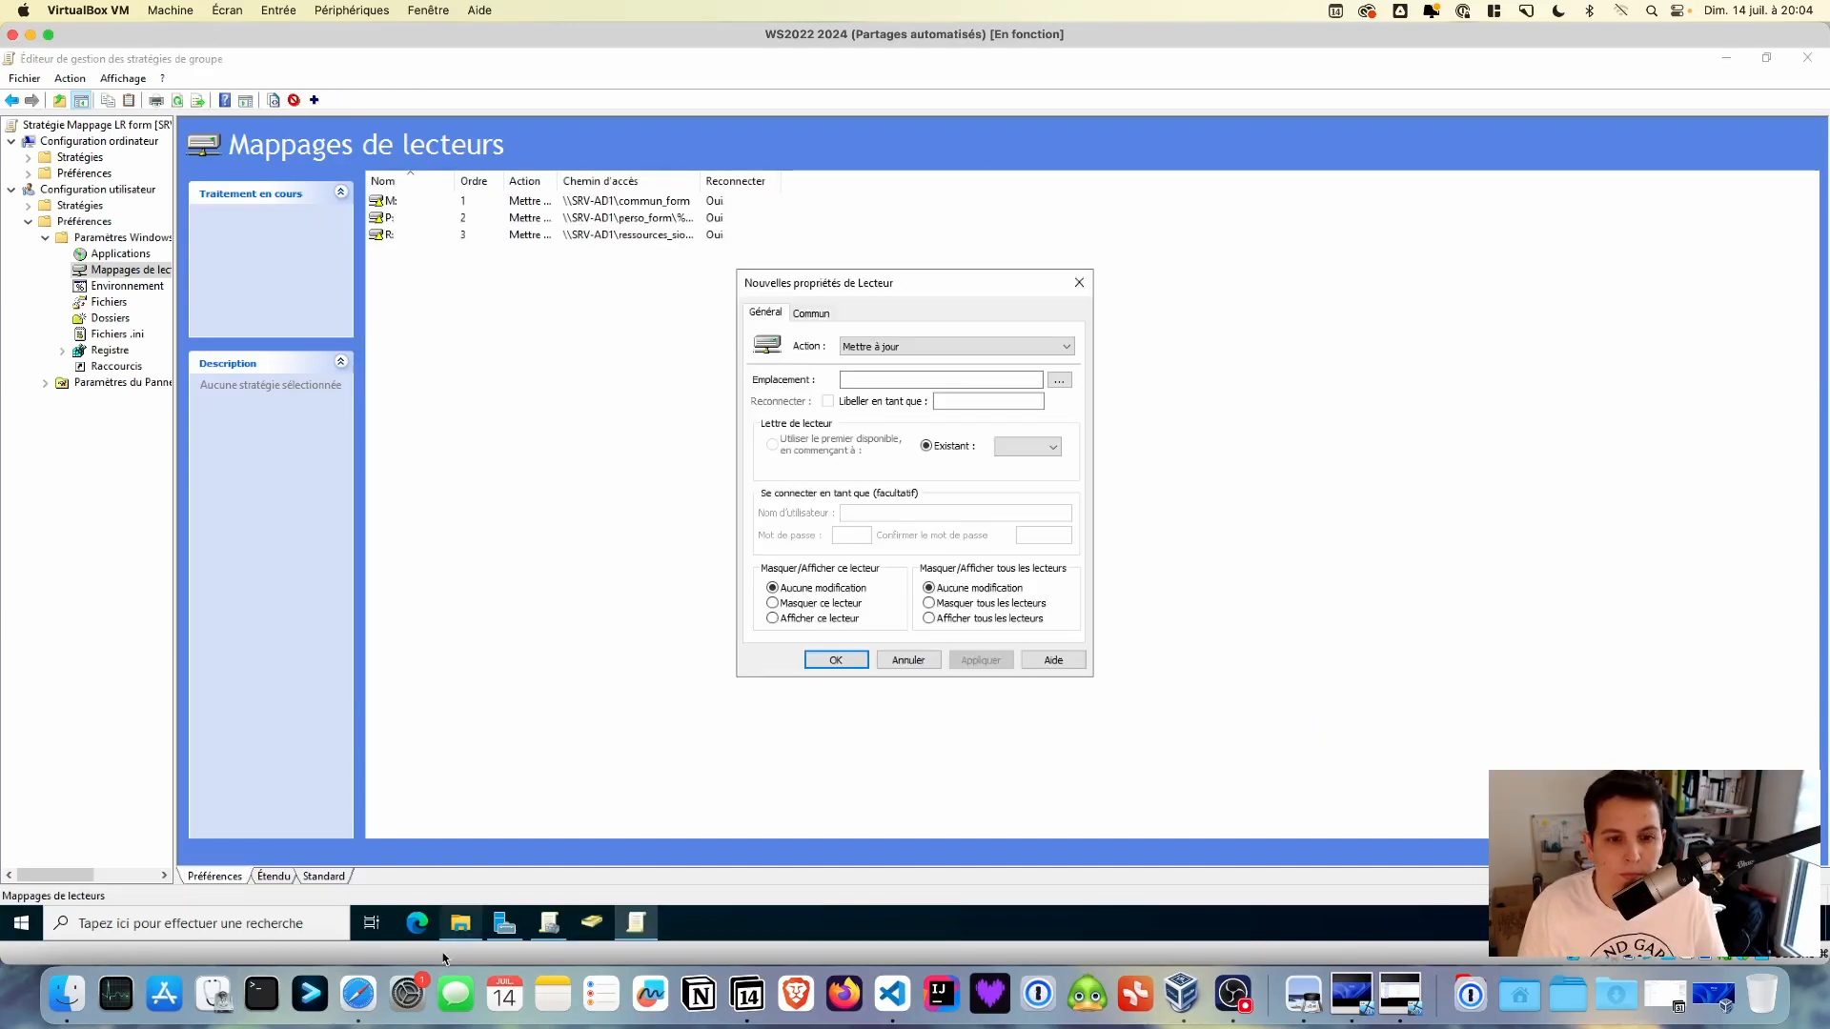
# - Add a Dépôt SIO SISR drive mapping with its own drive letter
pyautogui.write('Dépôt')
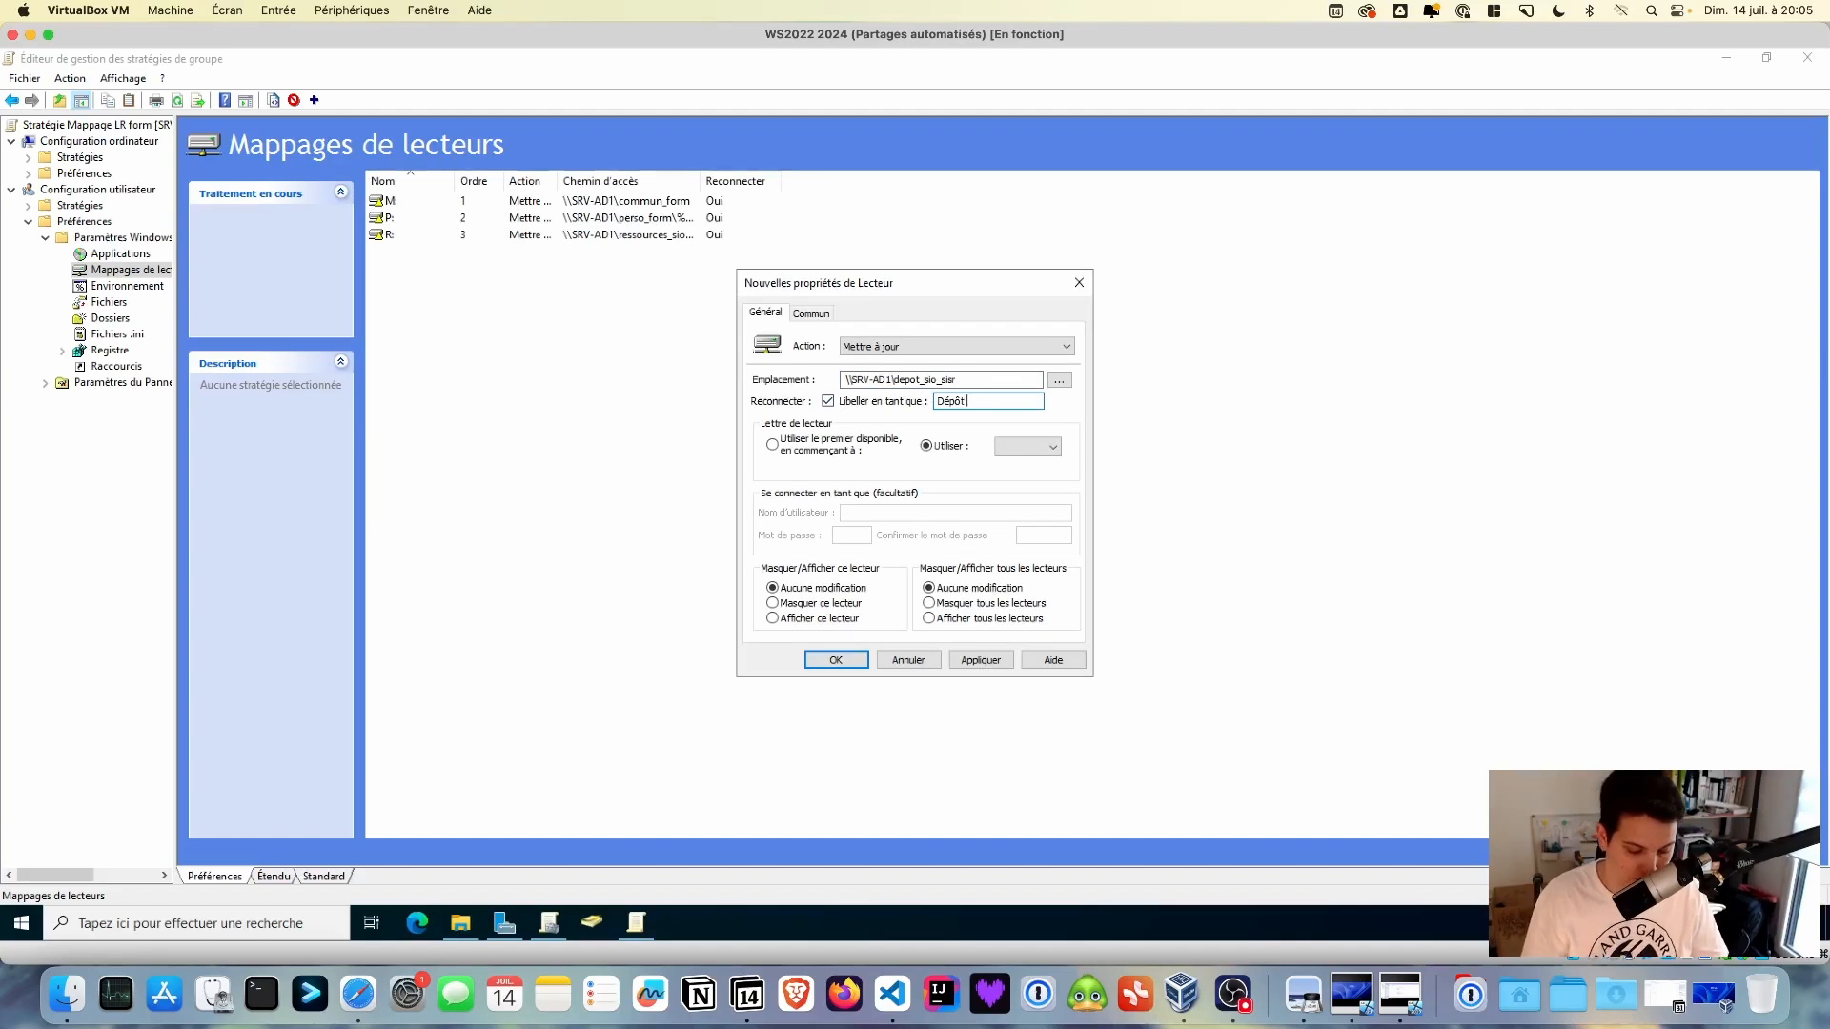
pyautogui.write('SIO SISR')
pyautogui.click(1052, 447)
pyautogui.click(1029, 587)
pyautogui.click(836, 659)
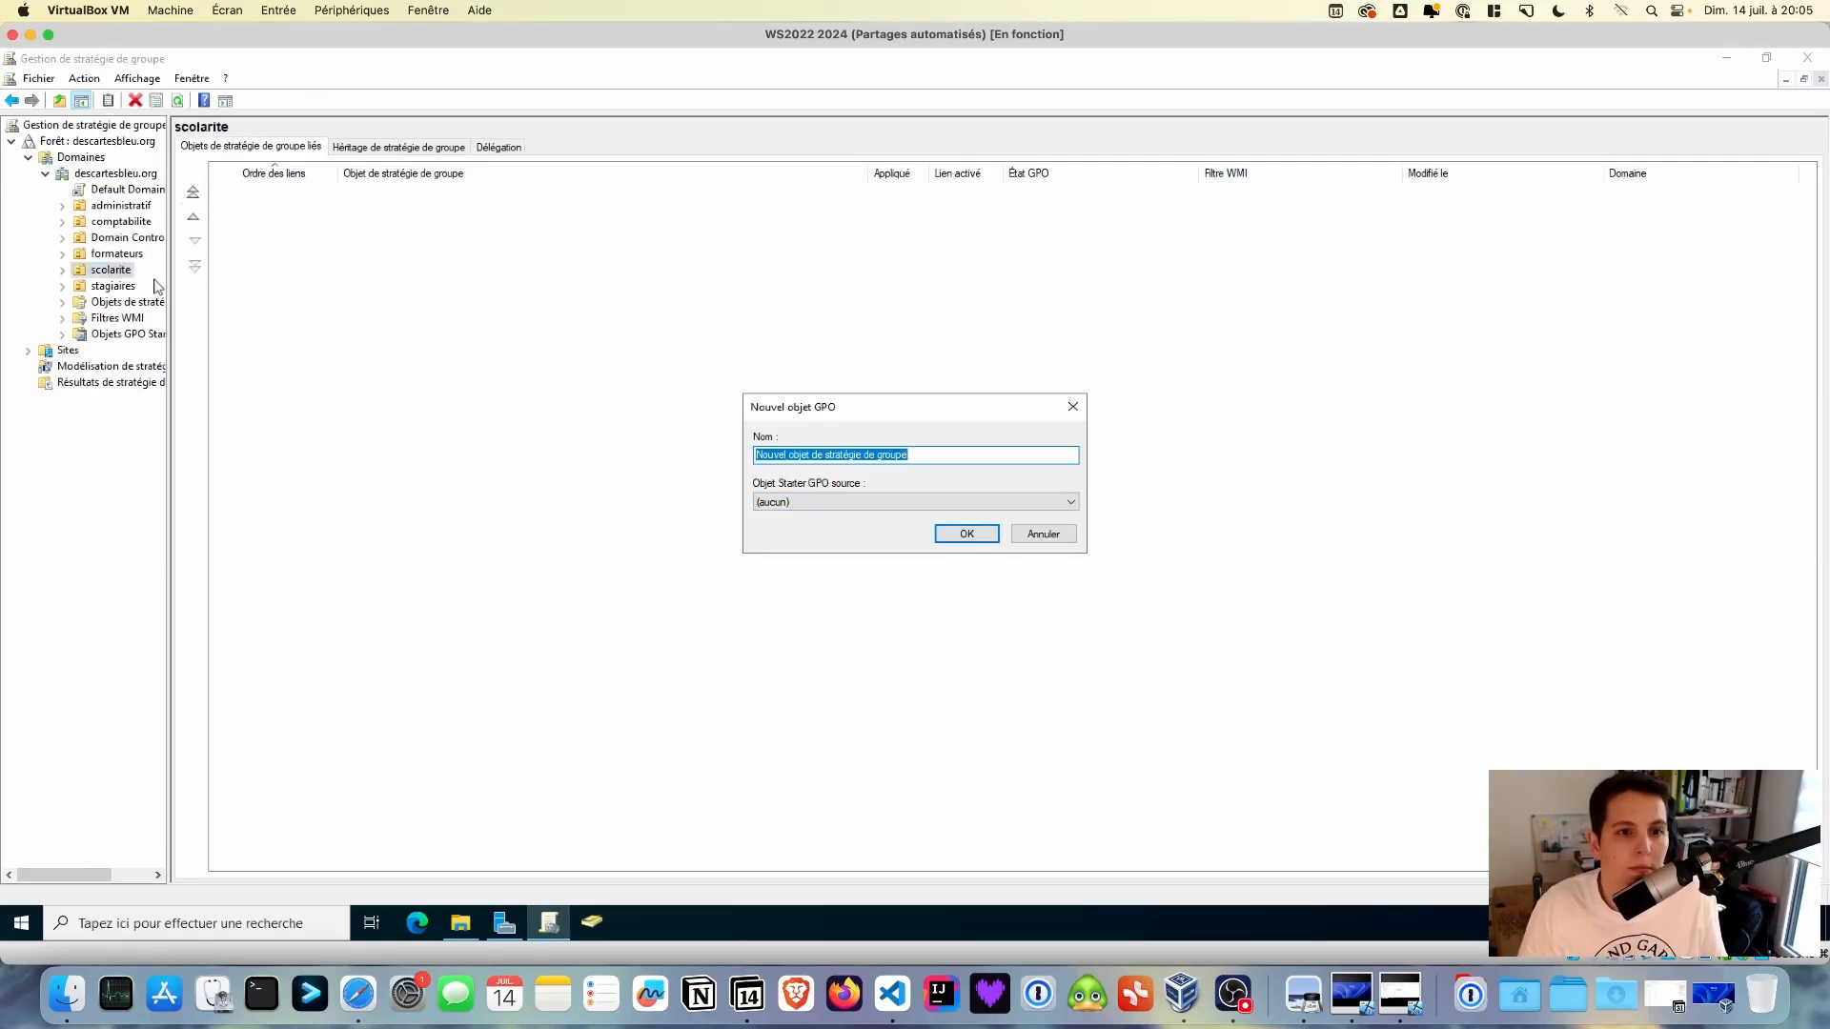
# - Name the new GPO 'Mappage LR scolarite' and add mapped drives for commun_scol and perso_scol
pyautogui.write('Mappage LR scolarite')
pyautogui.press('Return')
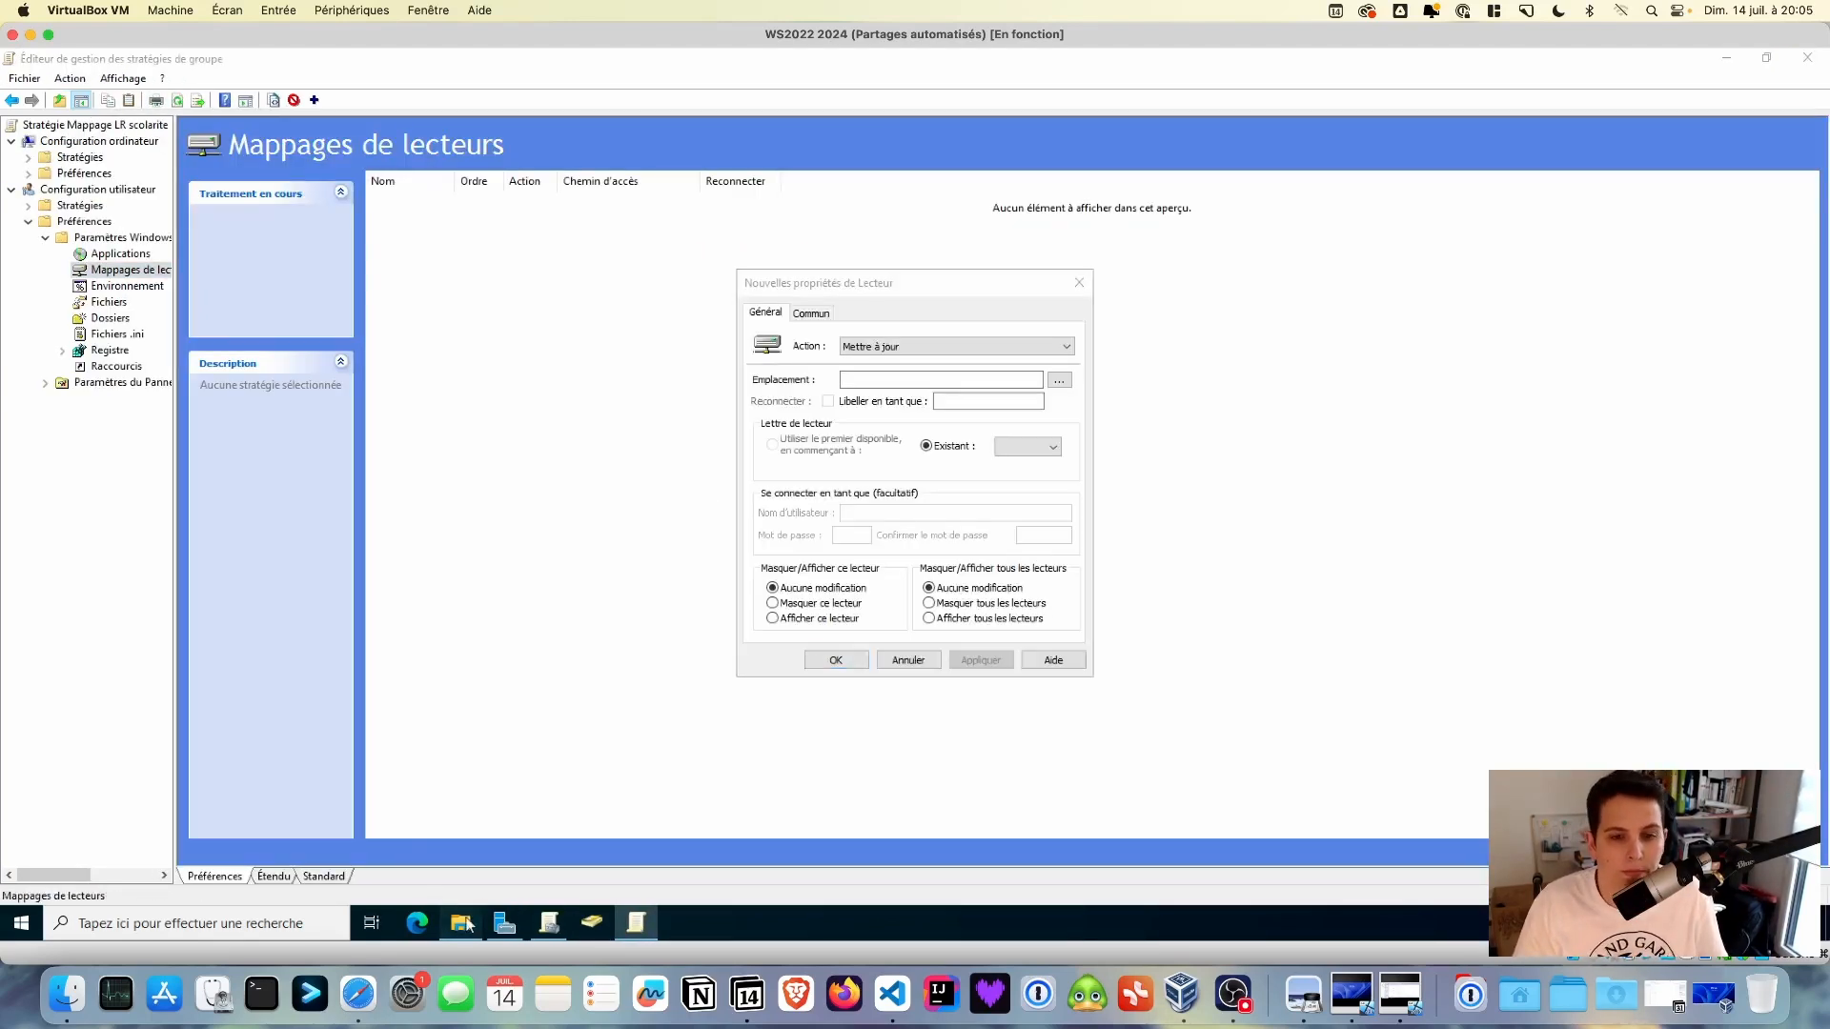
pyautogui.click(463, 922)
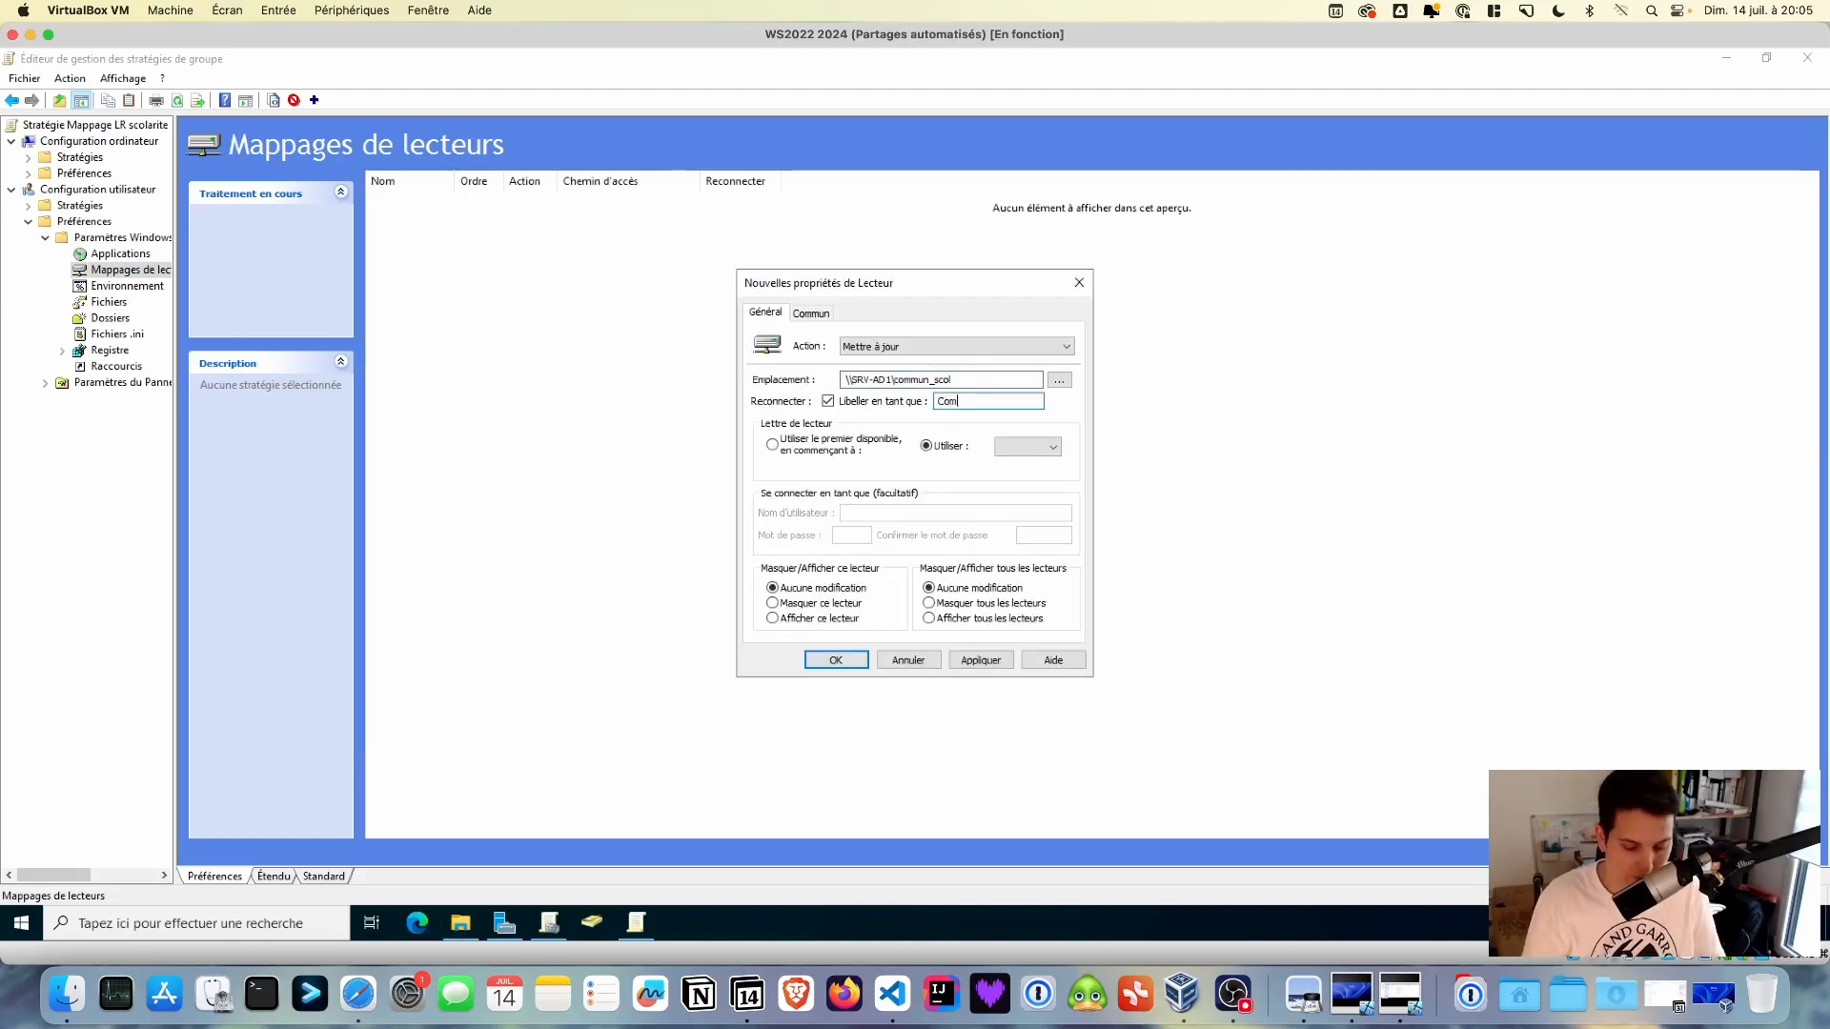
pyautogui.click(1052, 447)
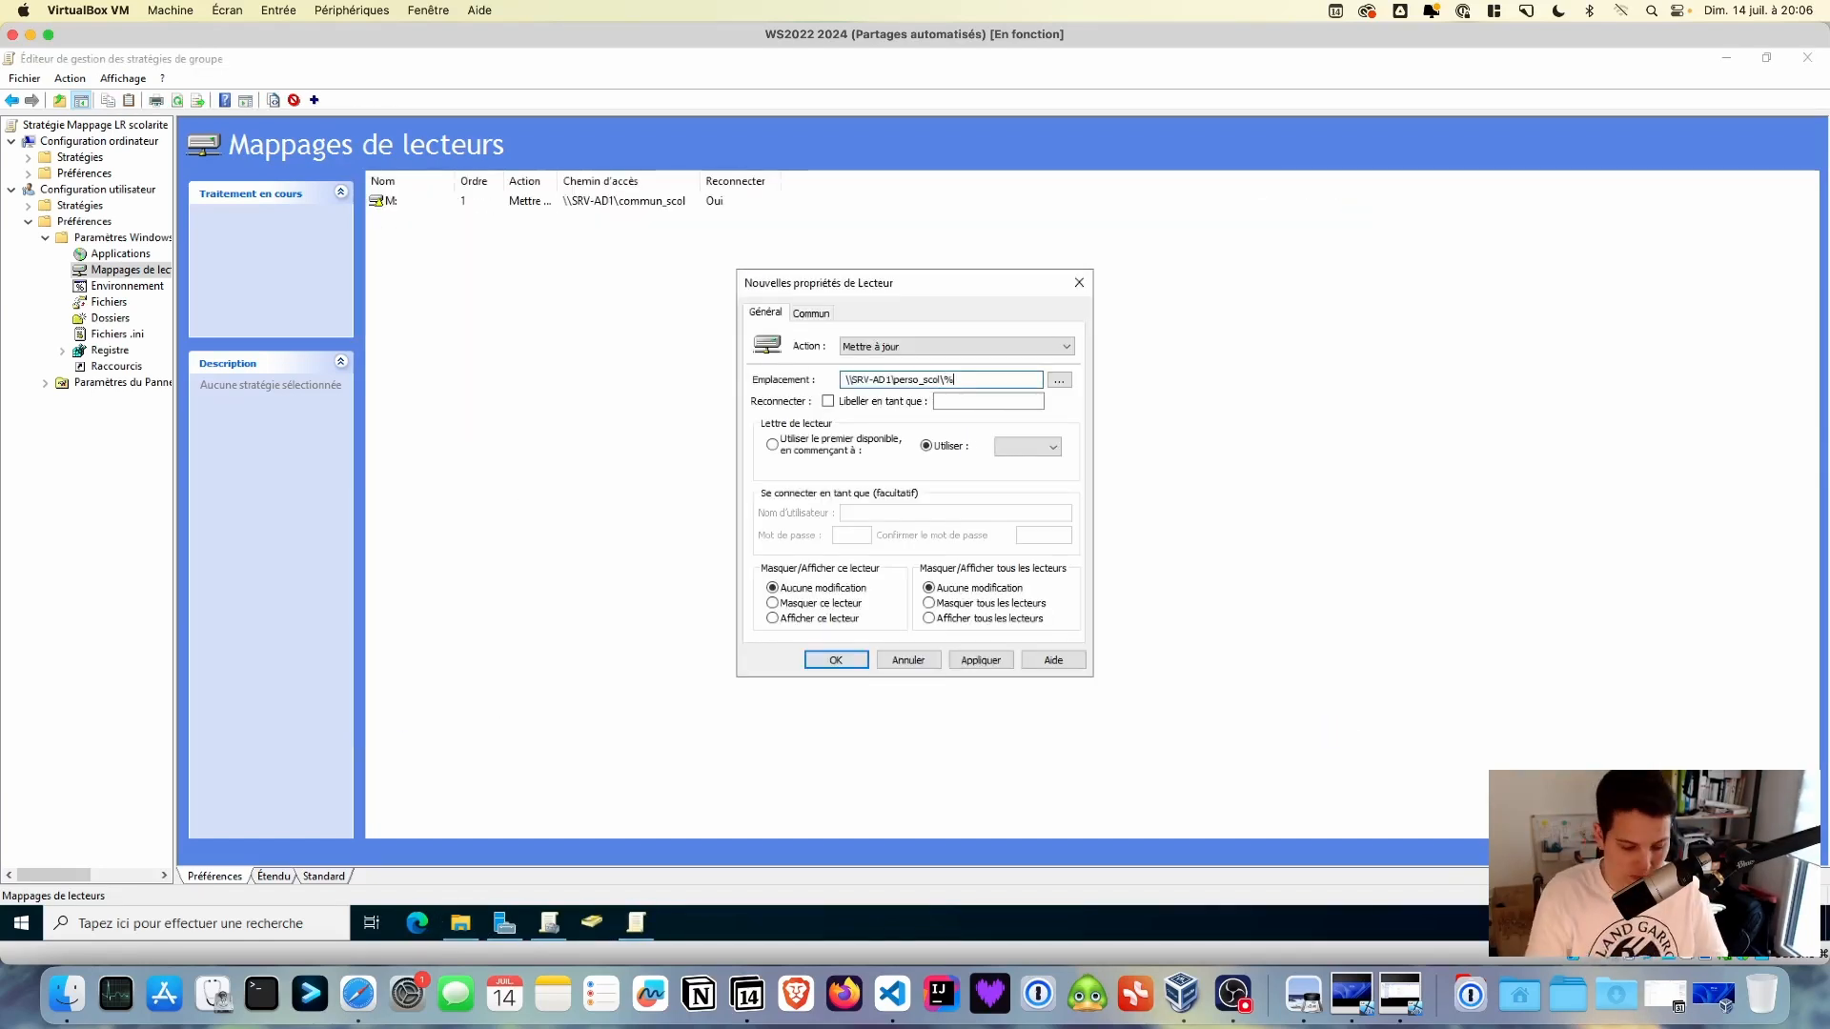
pyautogui.click(1053, 447)
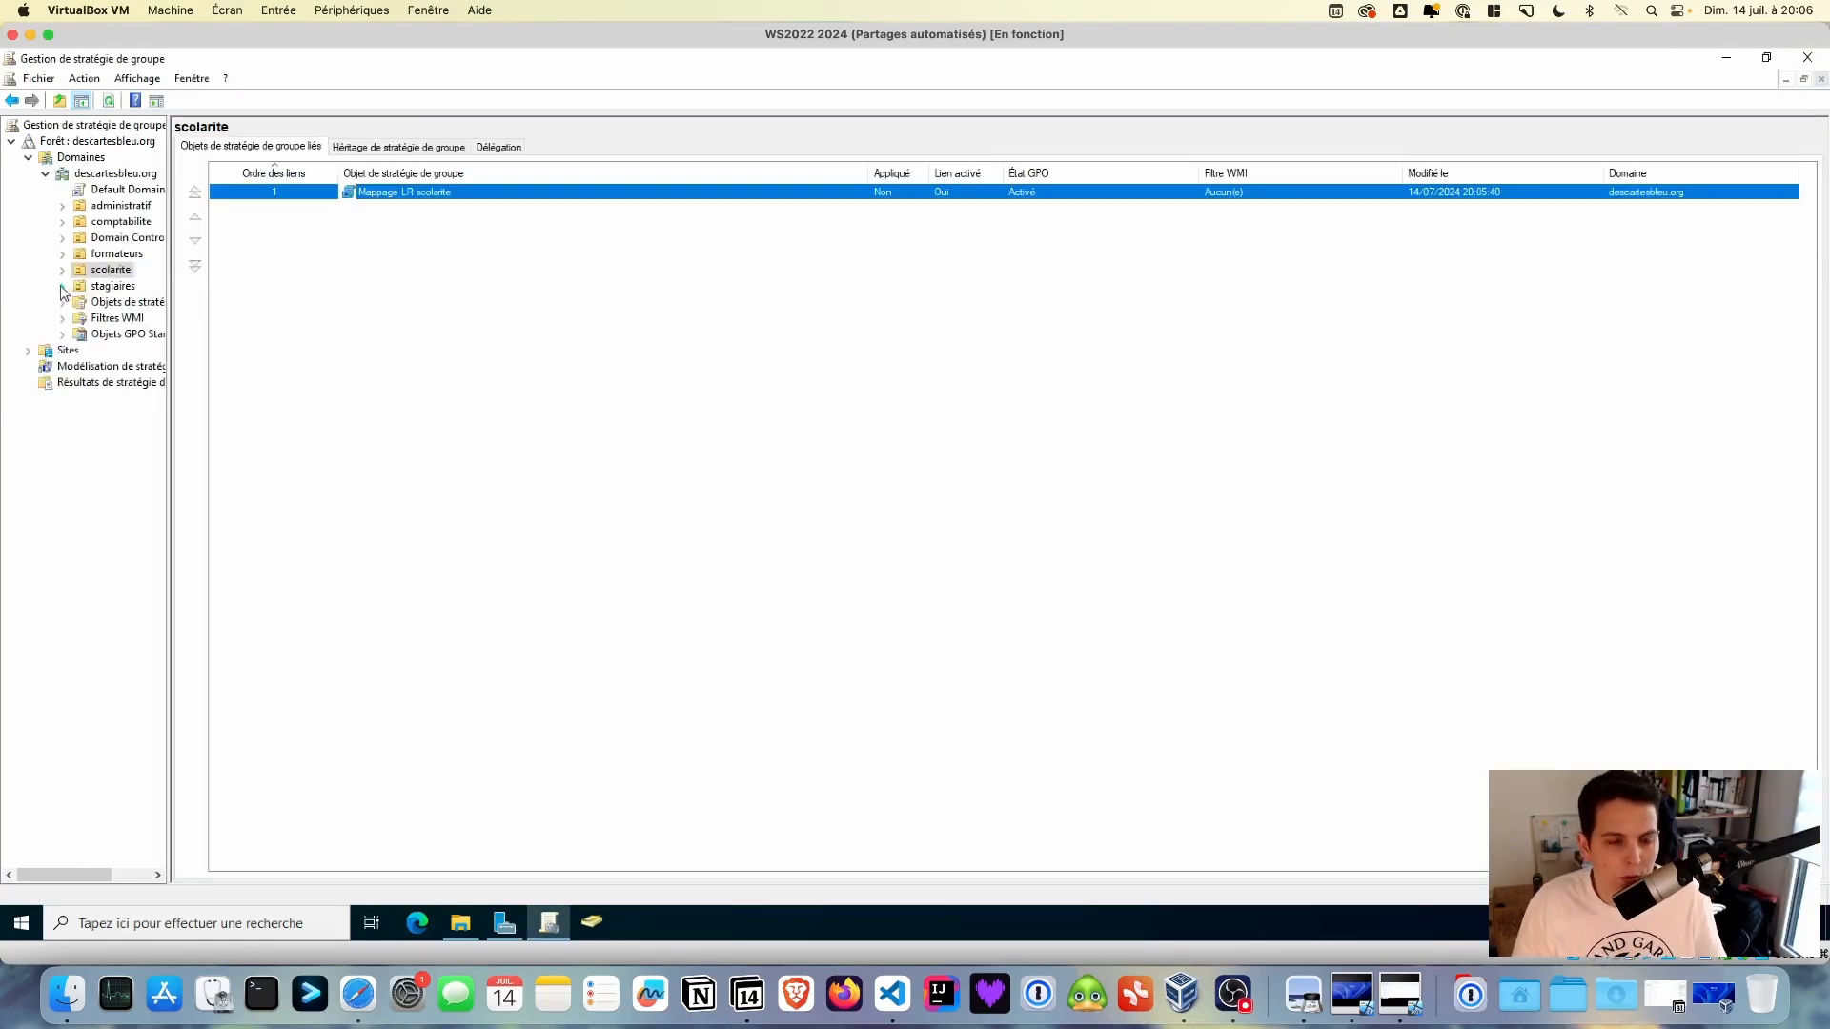
# - Under stagiaires, create a GPO named 'Mappage LR stagiaires SISR' linked to the stagiaires_sisr OU
pyautogui.click(62, 287)
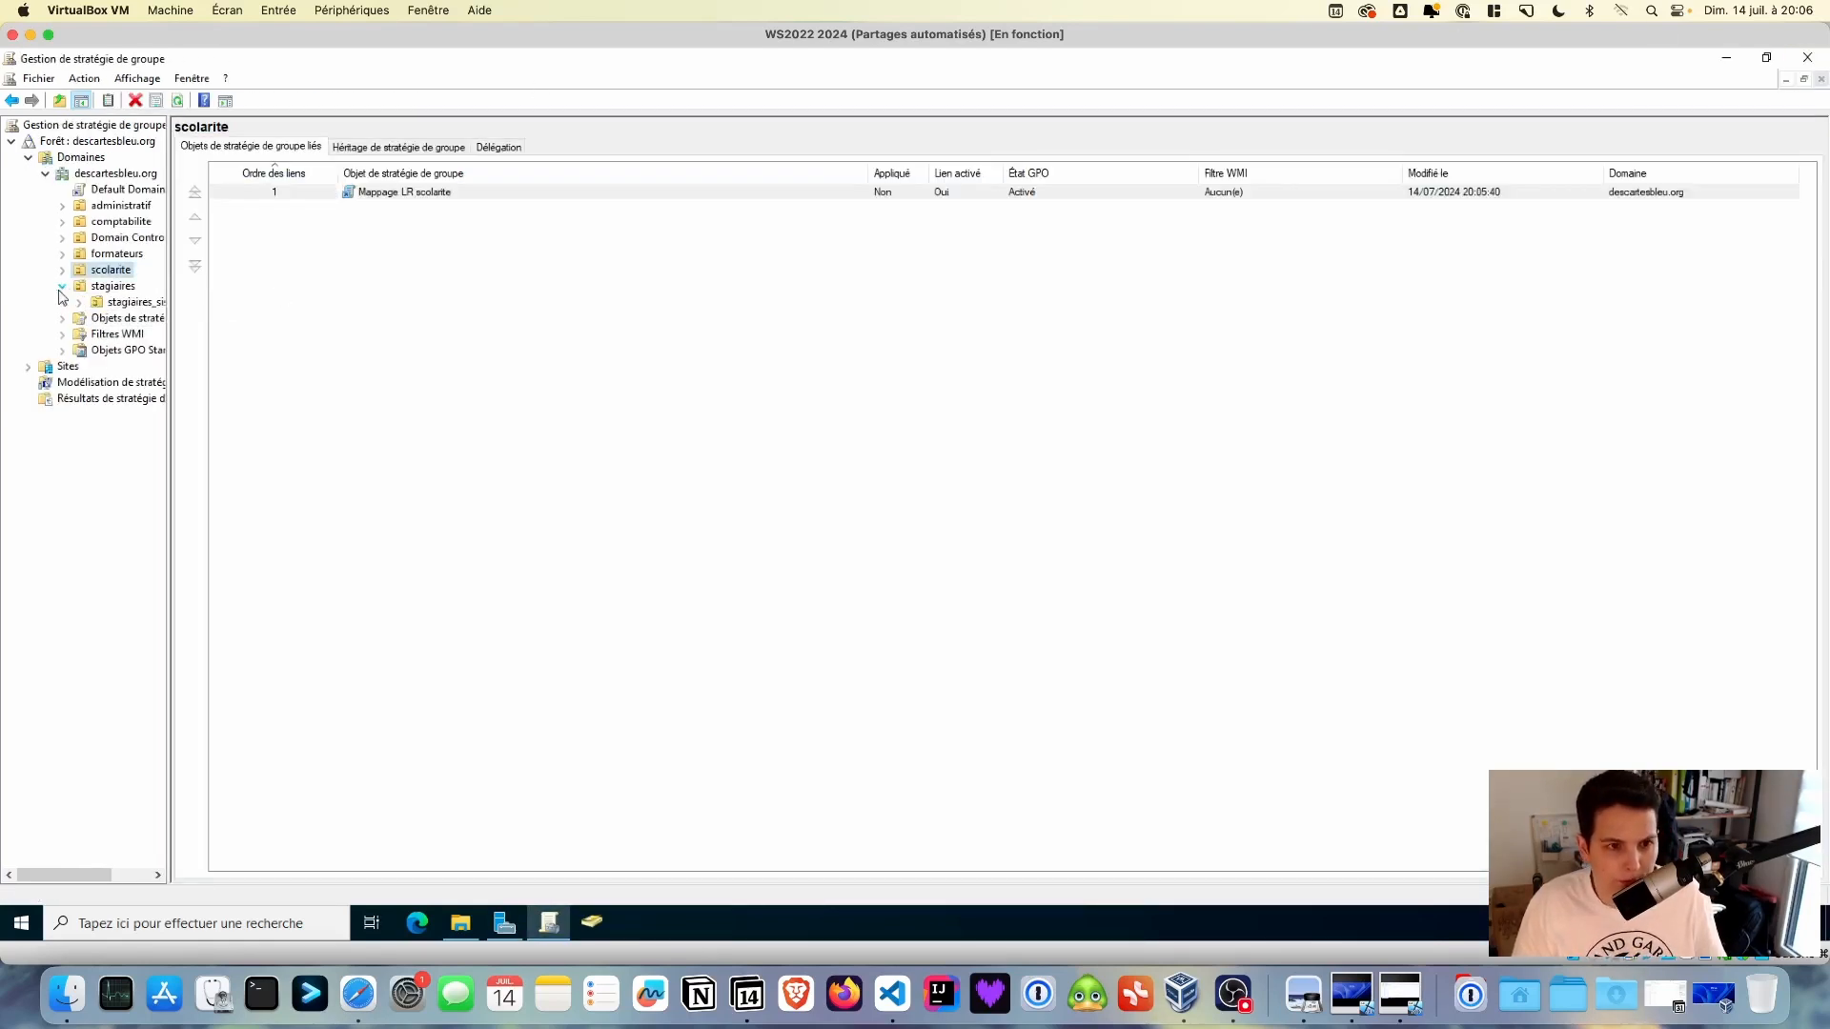
pyautogui.click(131, 302)
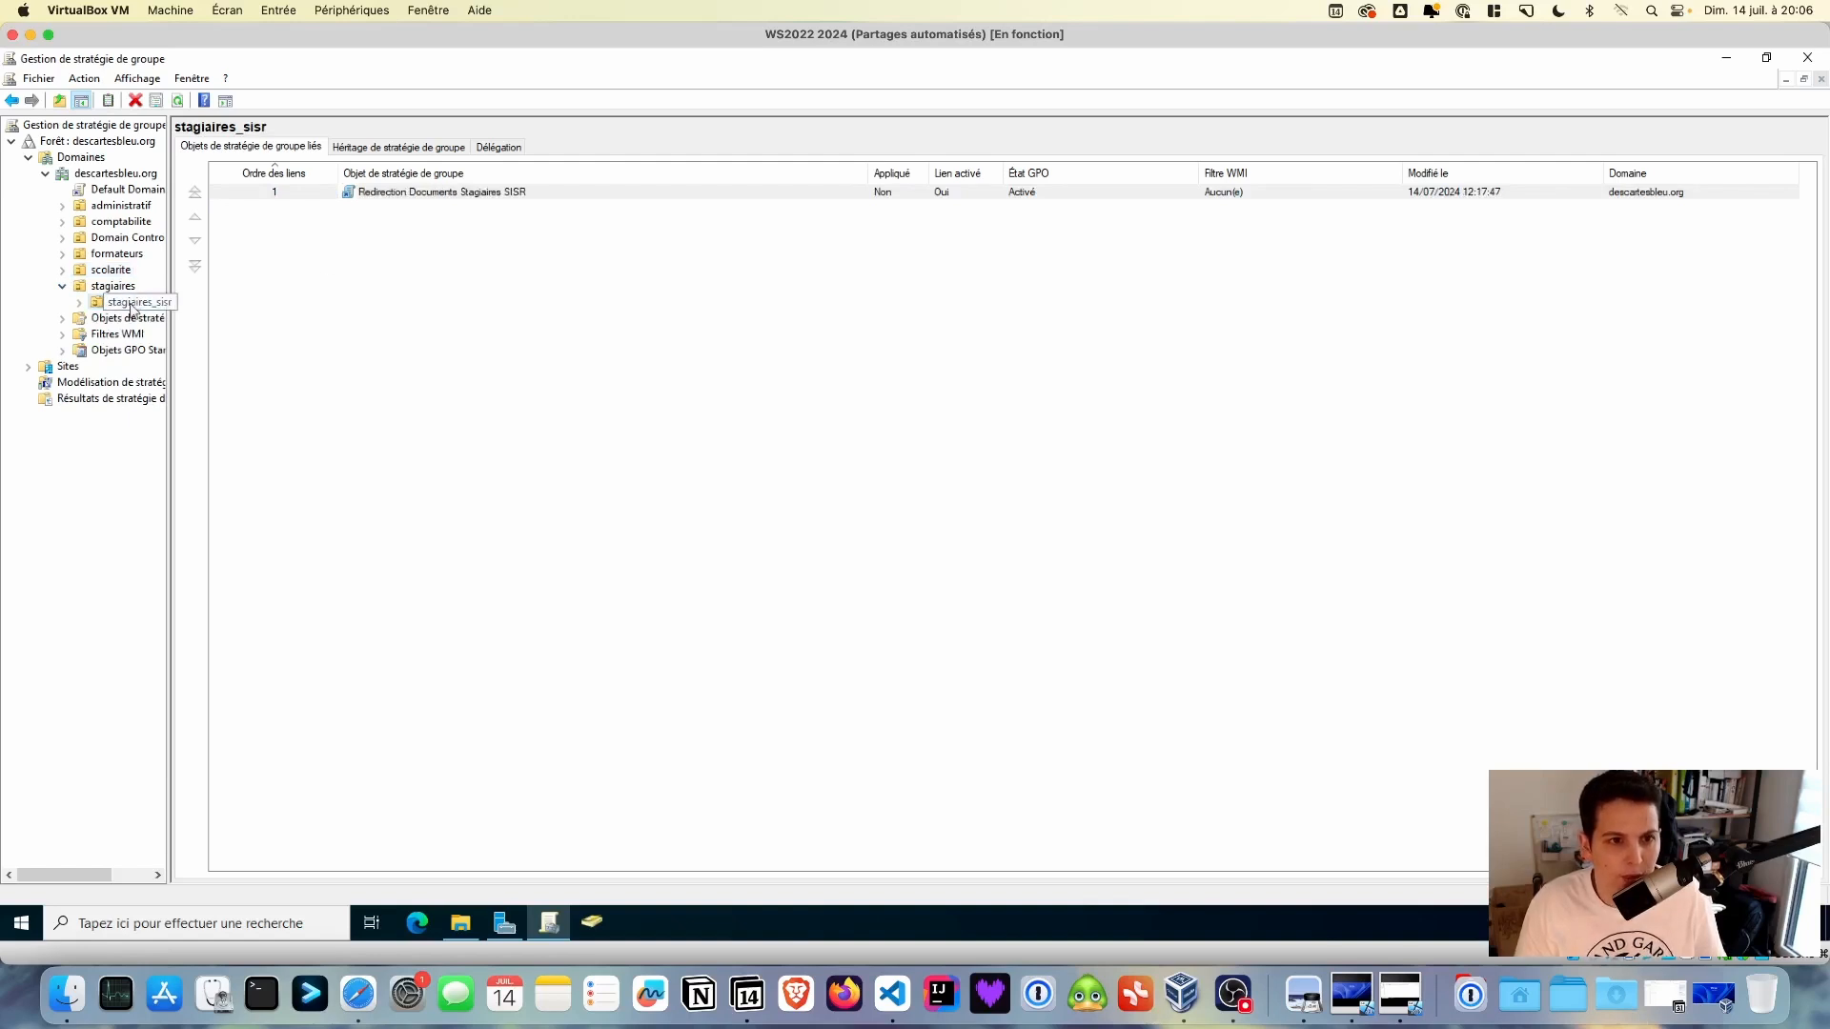
pyautogui.rightClick(134, 304)
pyautogui.click(184, 315)
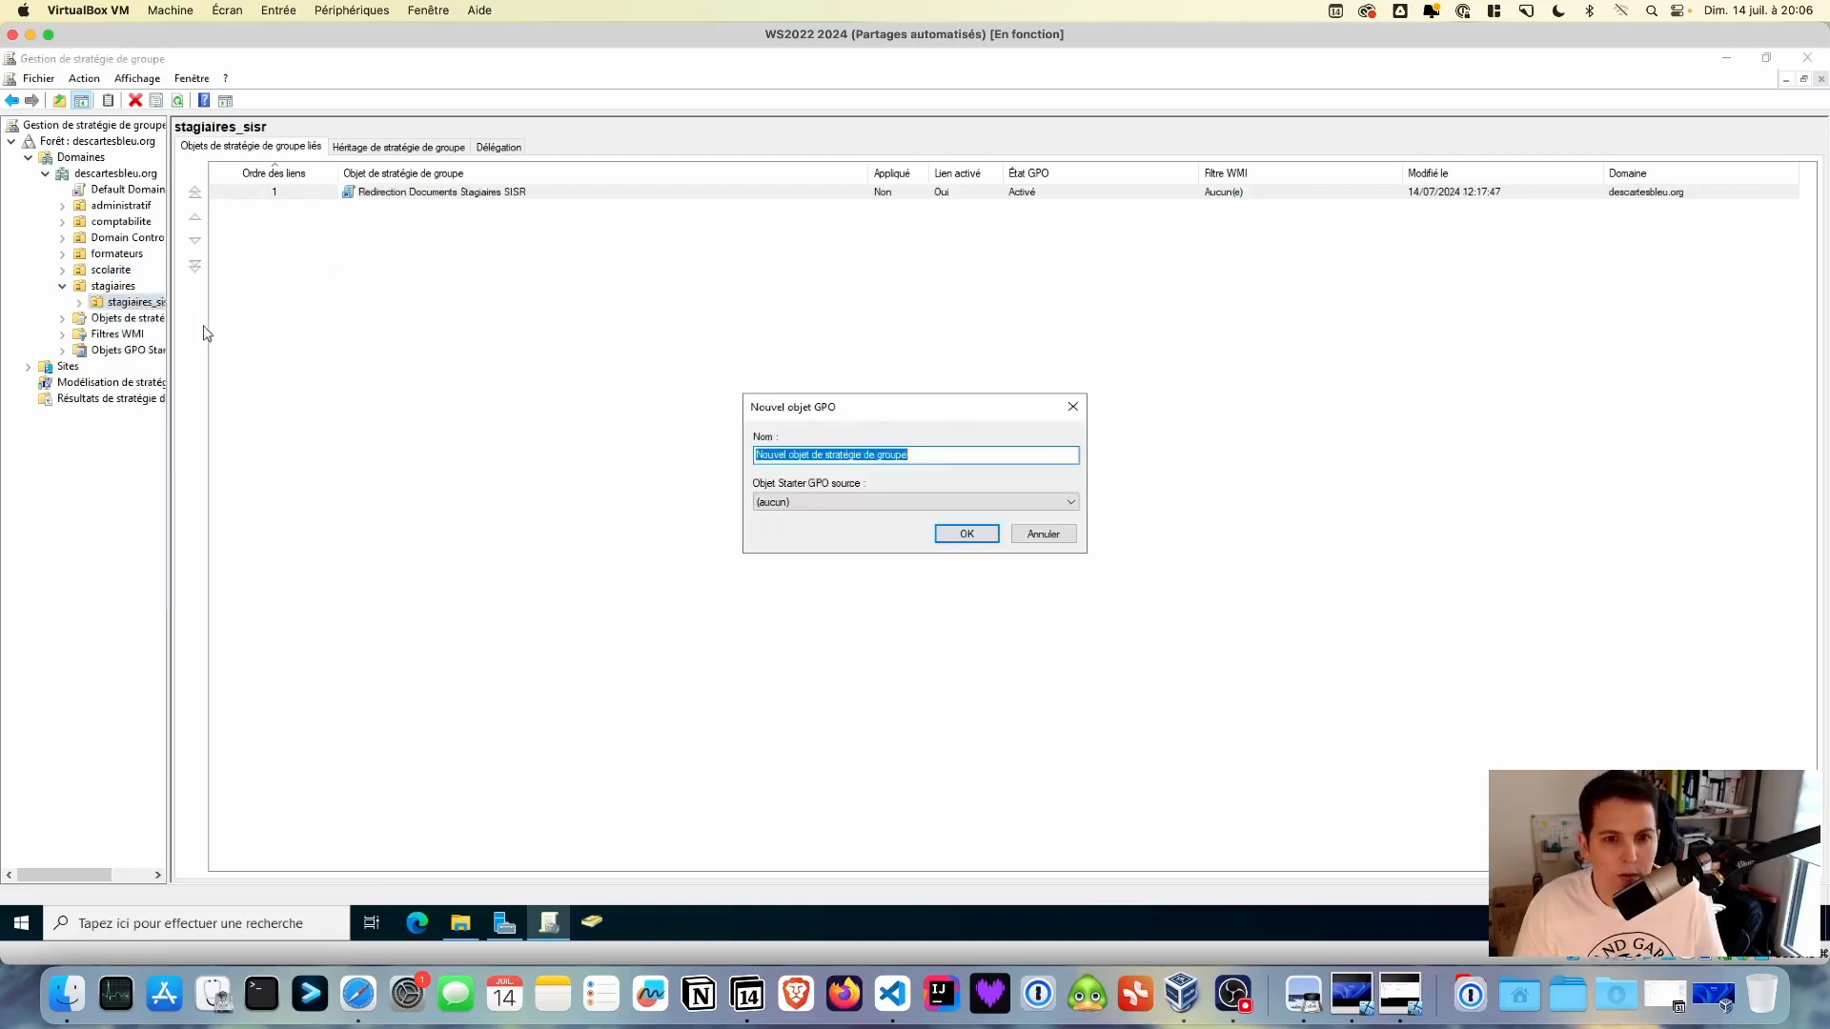
pyautogui.write('Mappage LR stagiaires SISR')
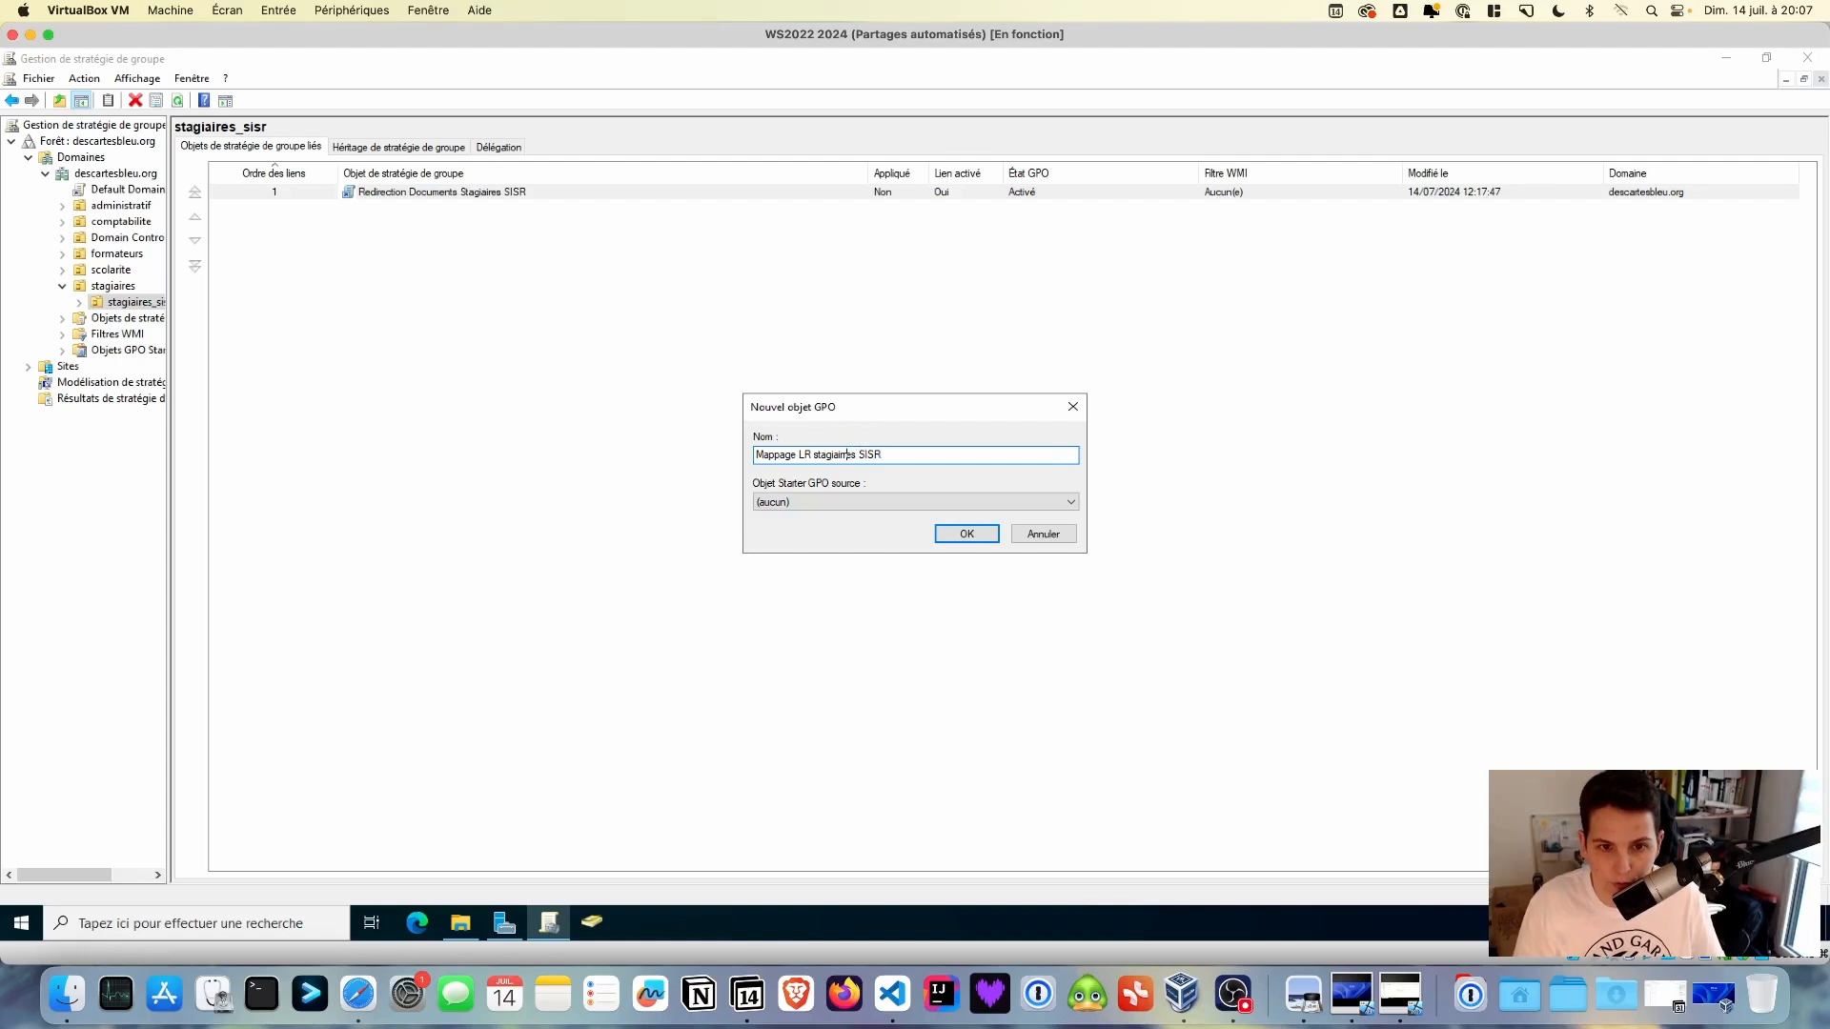
pyautogui.press('BackSpace')
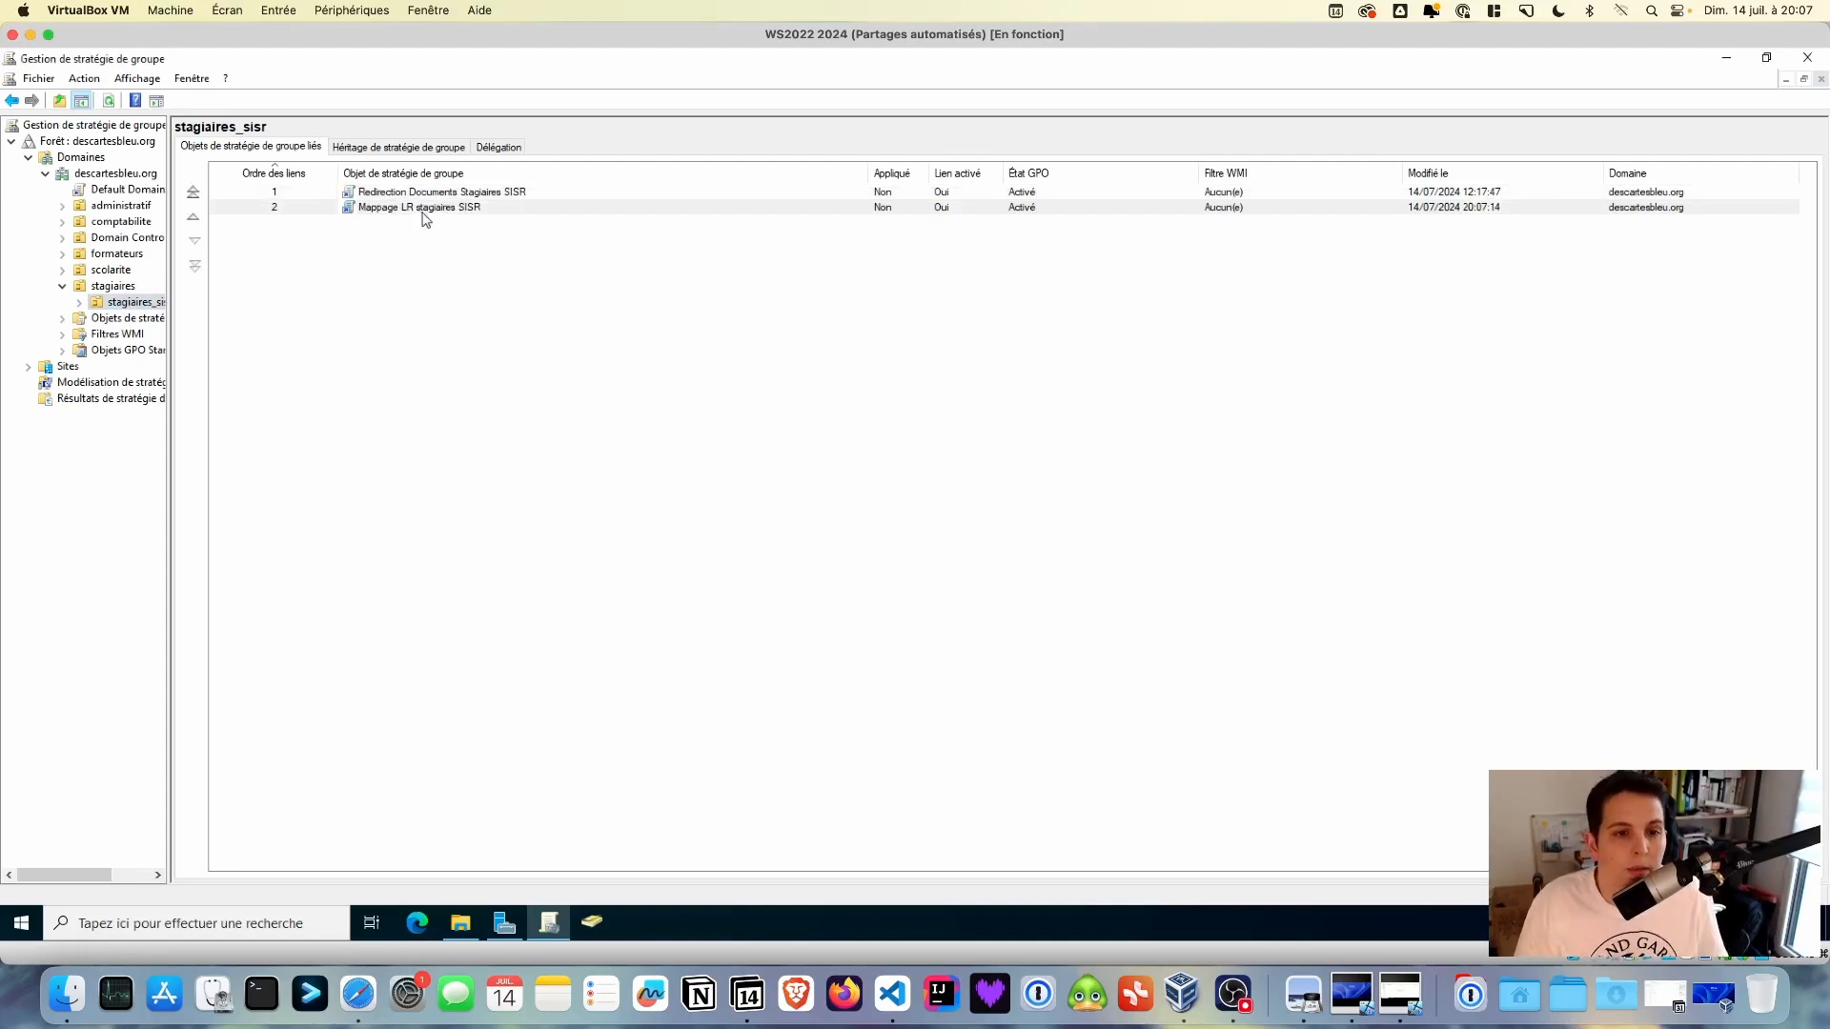
# - Edit Mappage LR stagiaires SISR at User Configuration > Preferences > Windows Settings > Drive Maps, maximized
pyautogui.rightClick(422, 212)
pyautogui.click(477, 227)
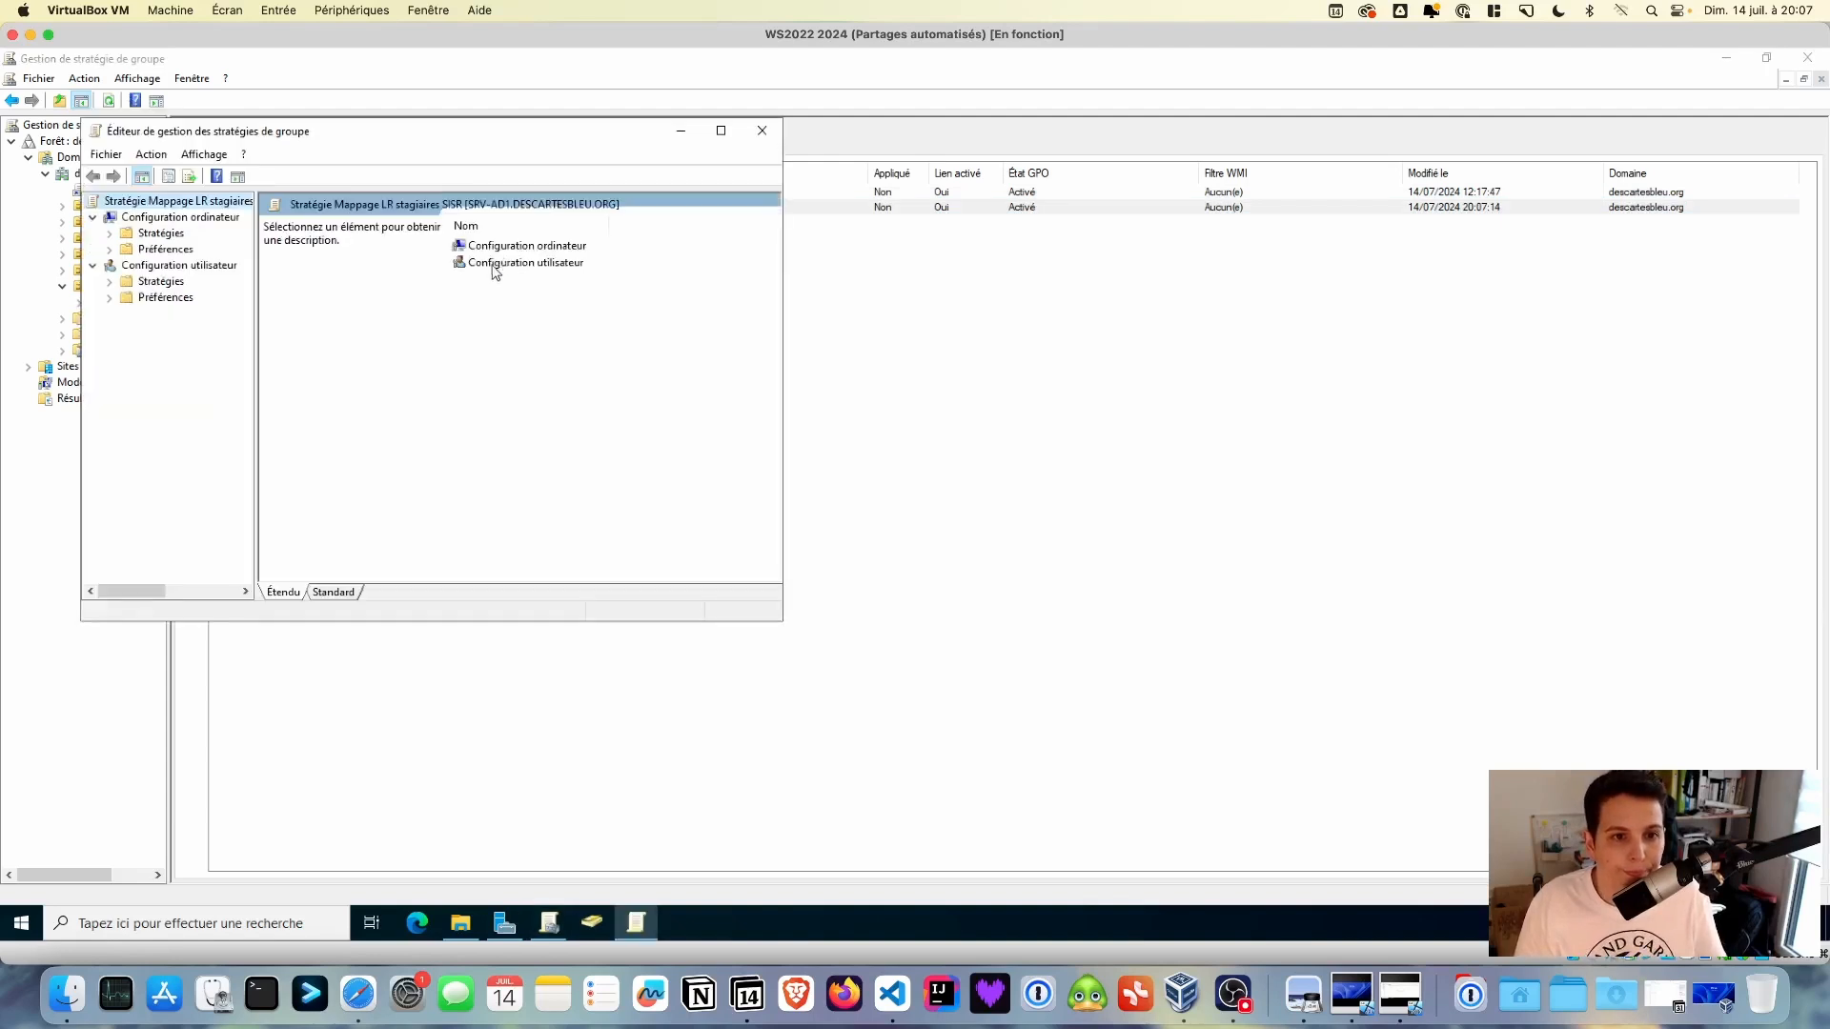
pyautogui.moveTo(459, 134); pyautogui.dragTo(636, 225)
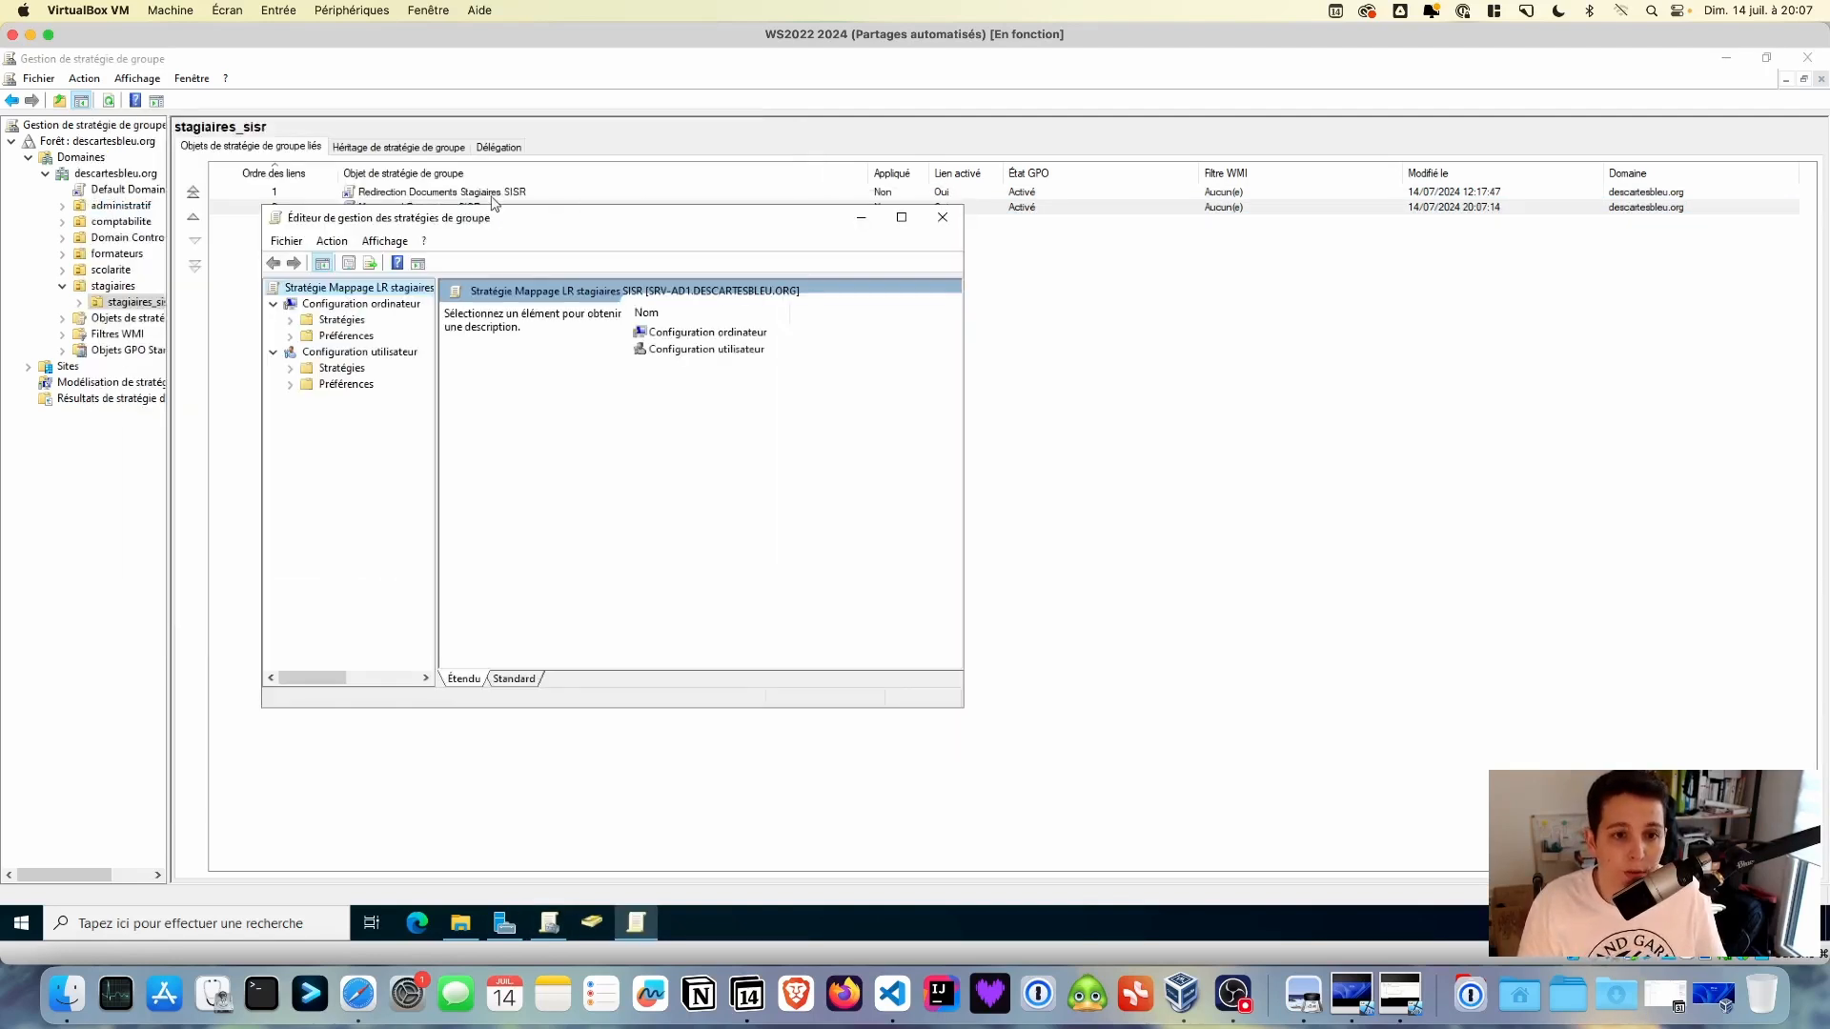
pyautogui.click(290, 385)
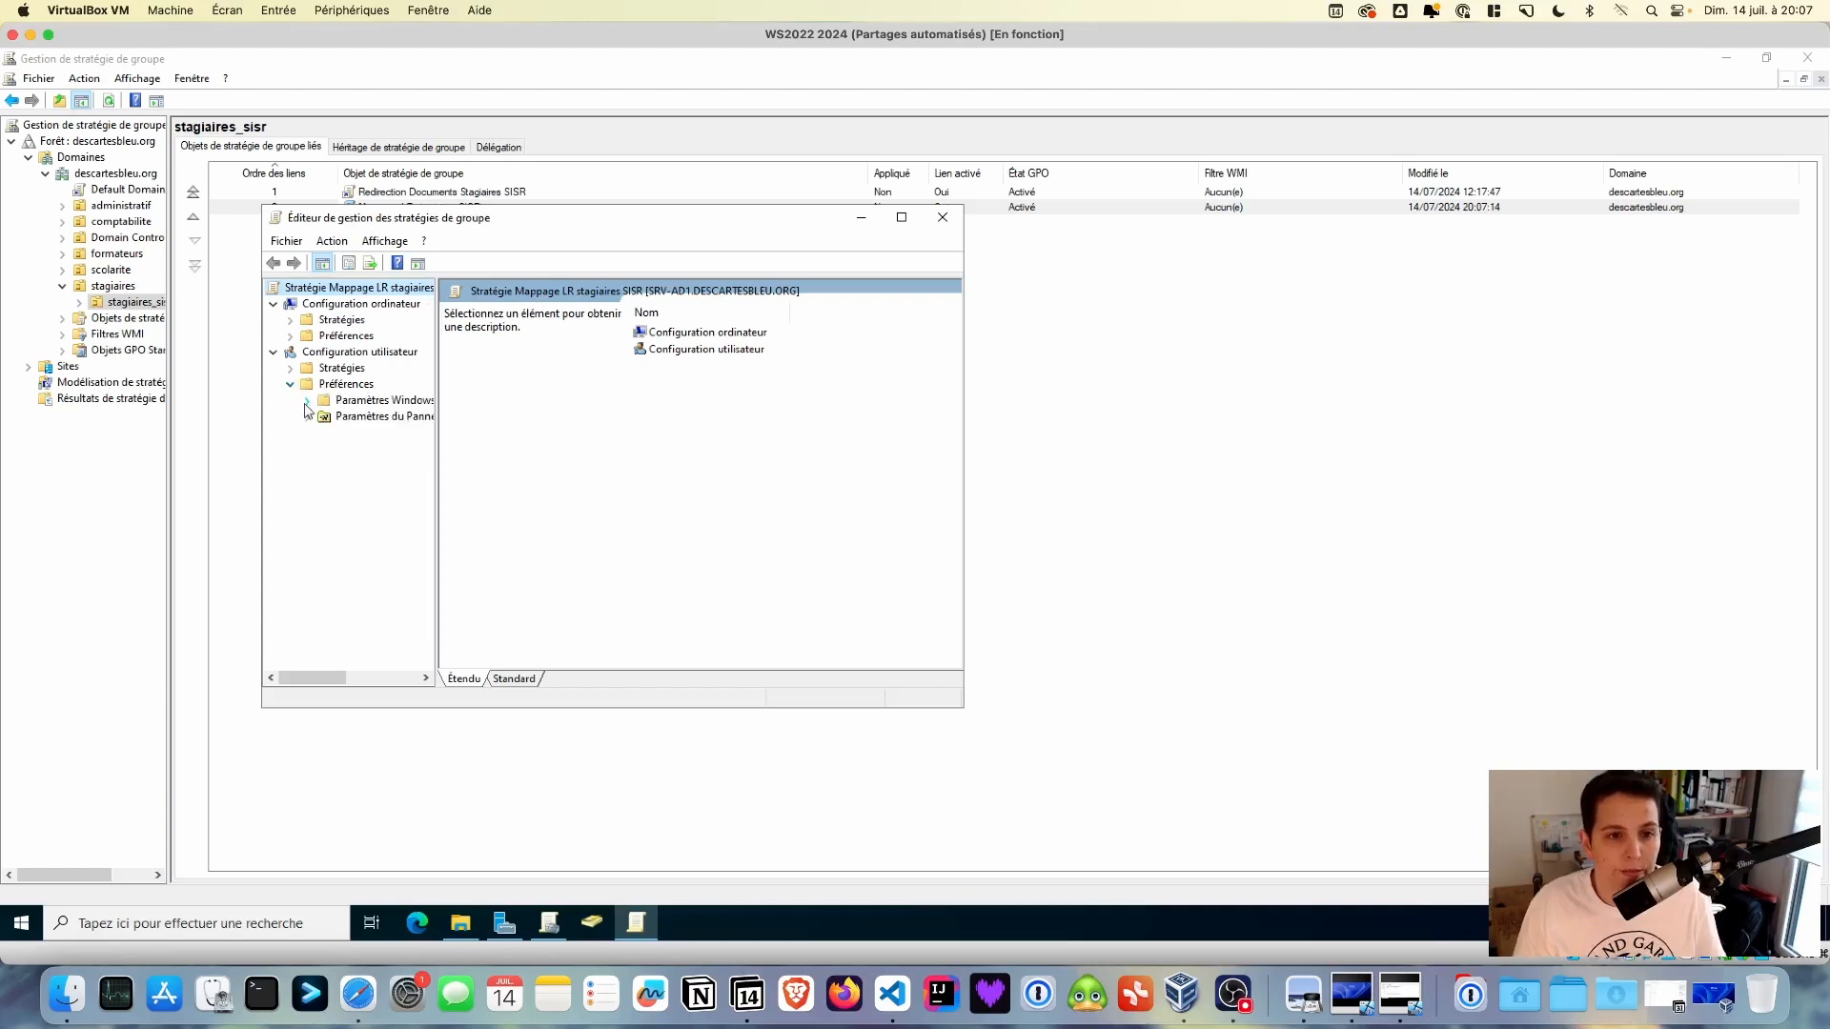
pyautogui.click(307, 401)
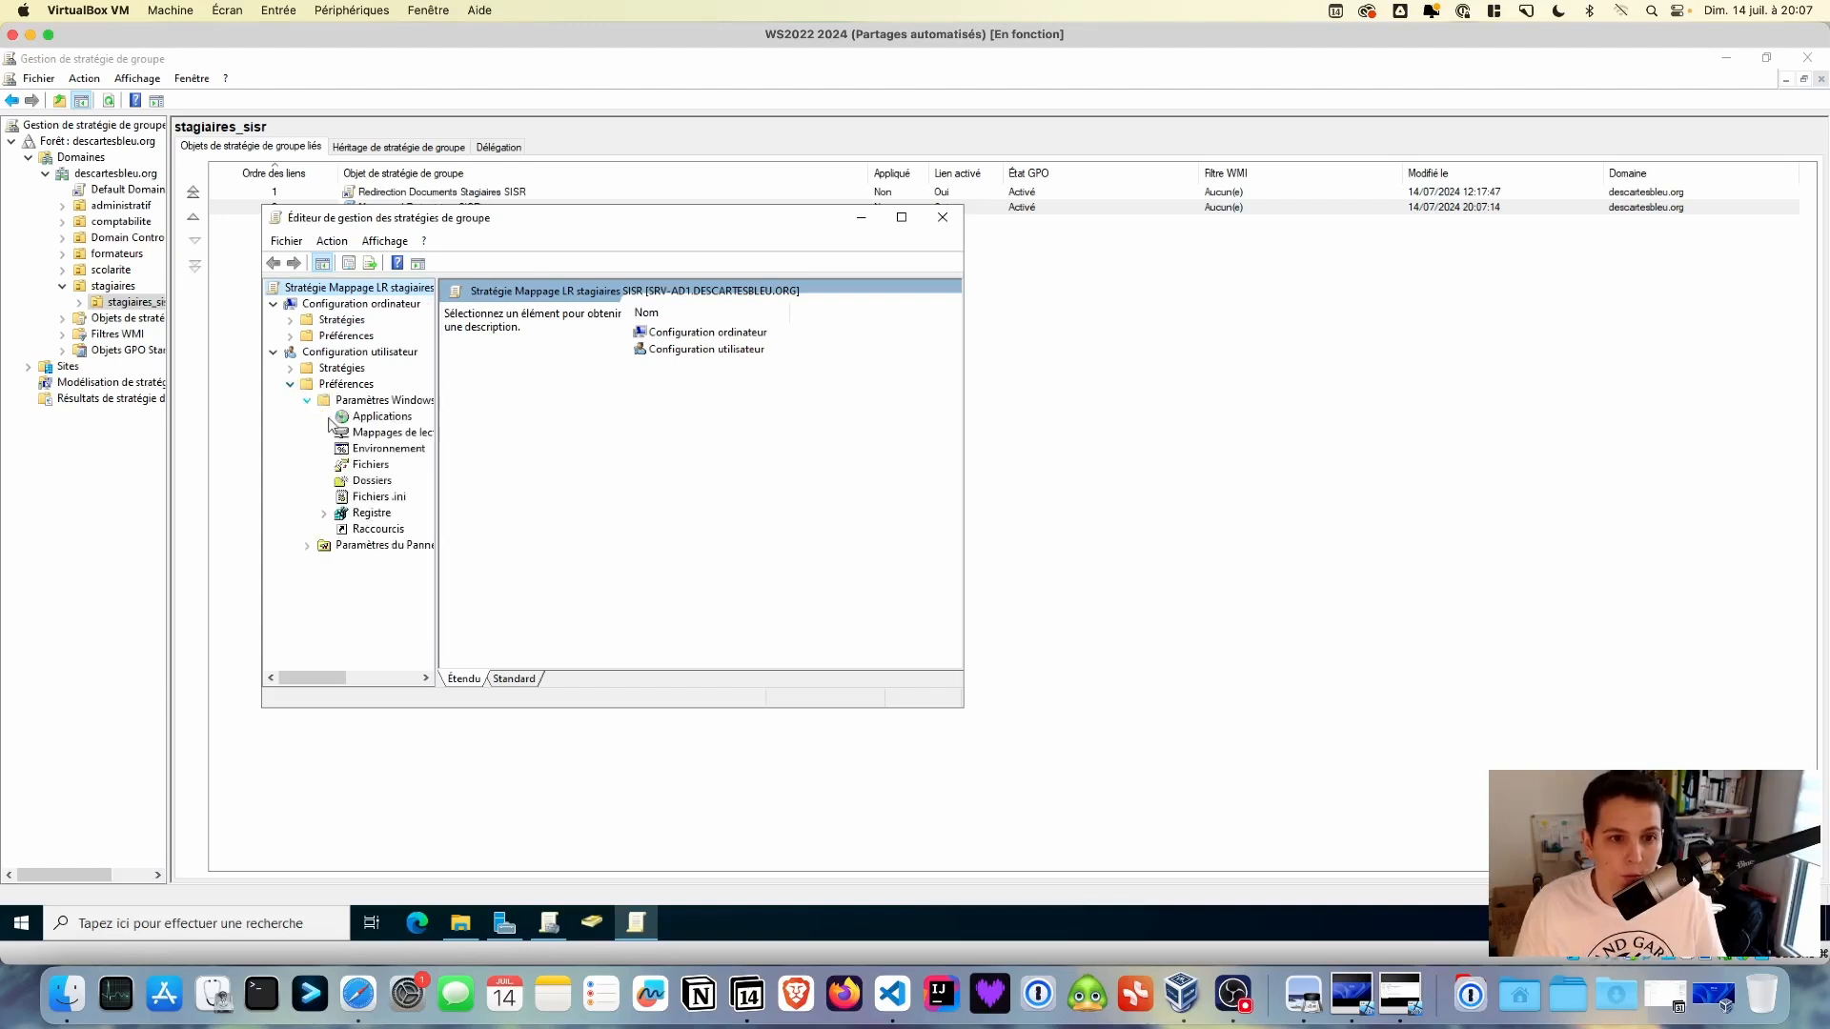
pyautogui.click(386, 432)
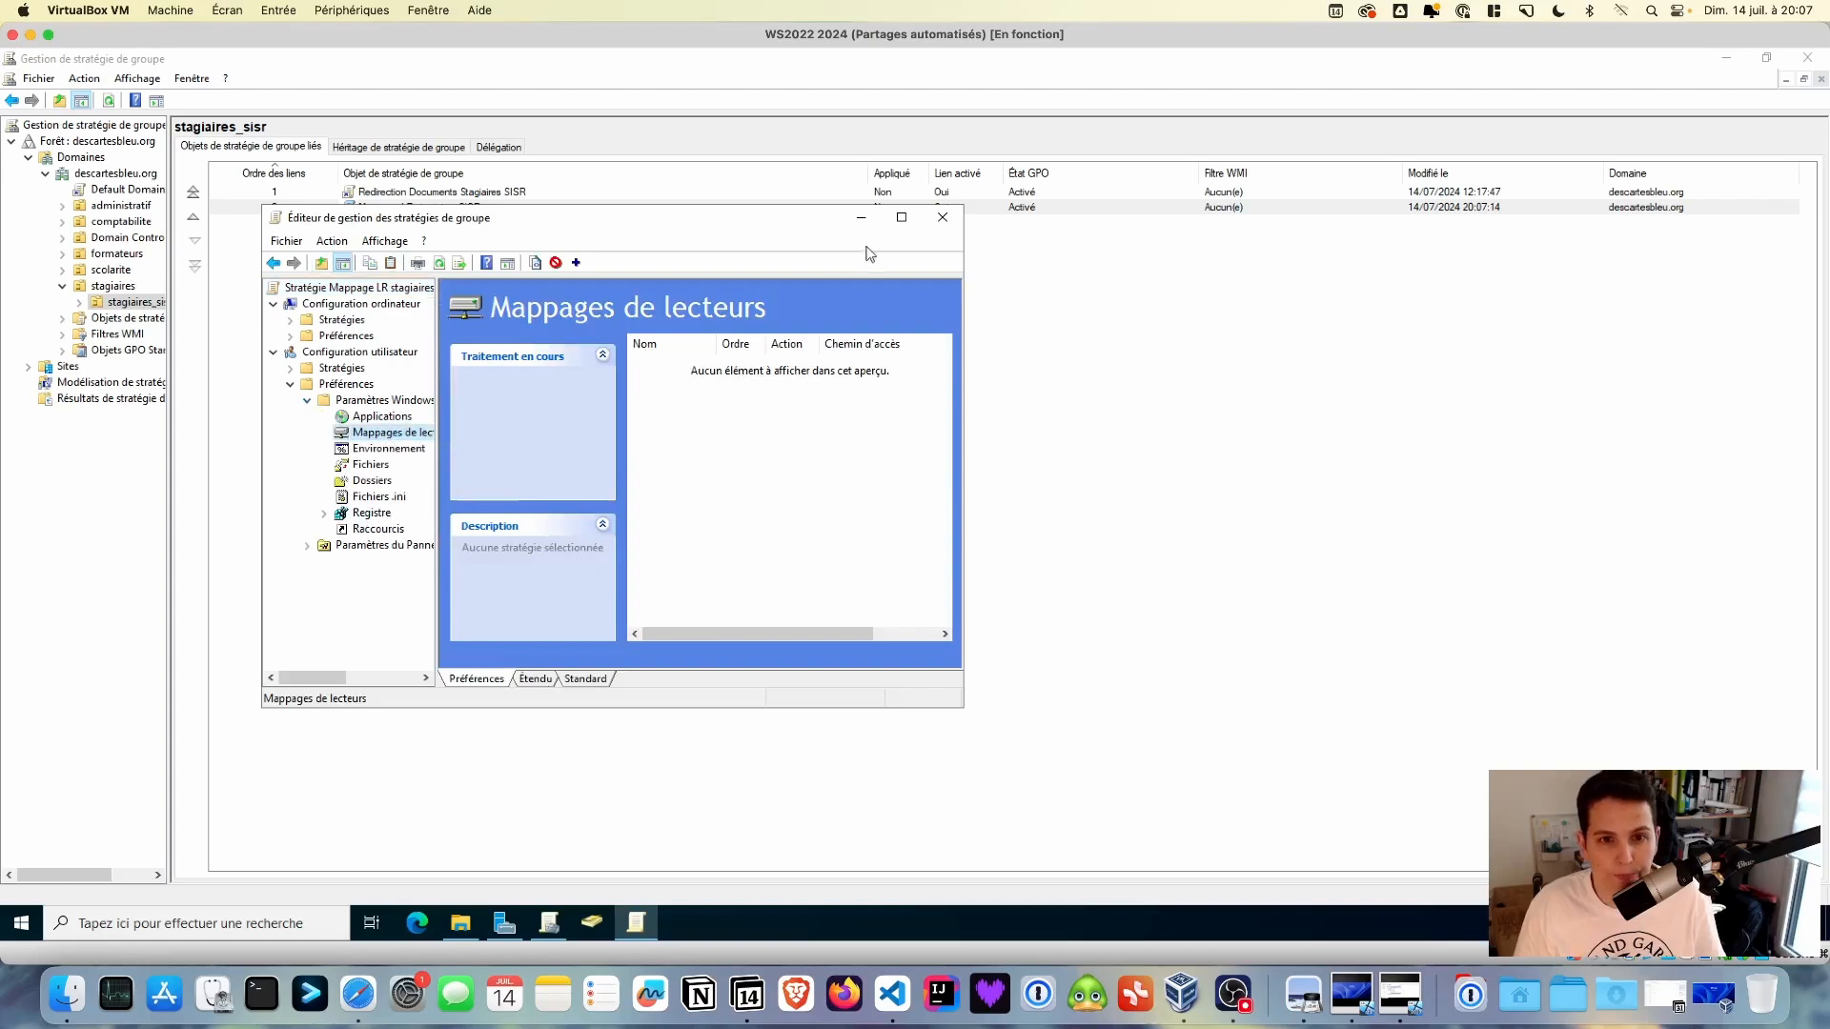
pyautogui.click(902, 217)
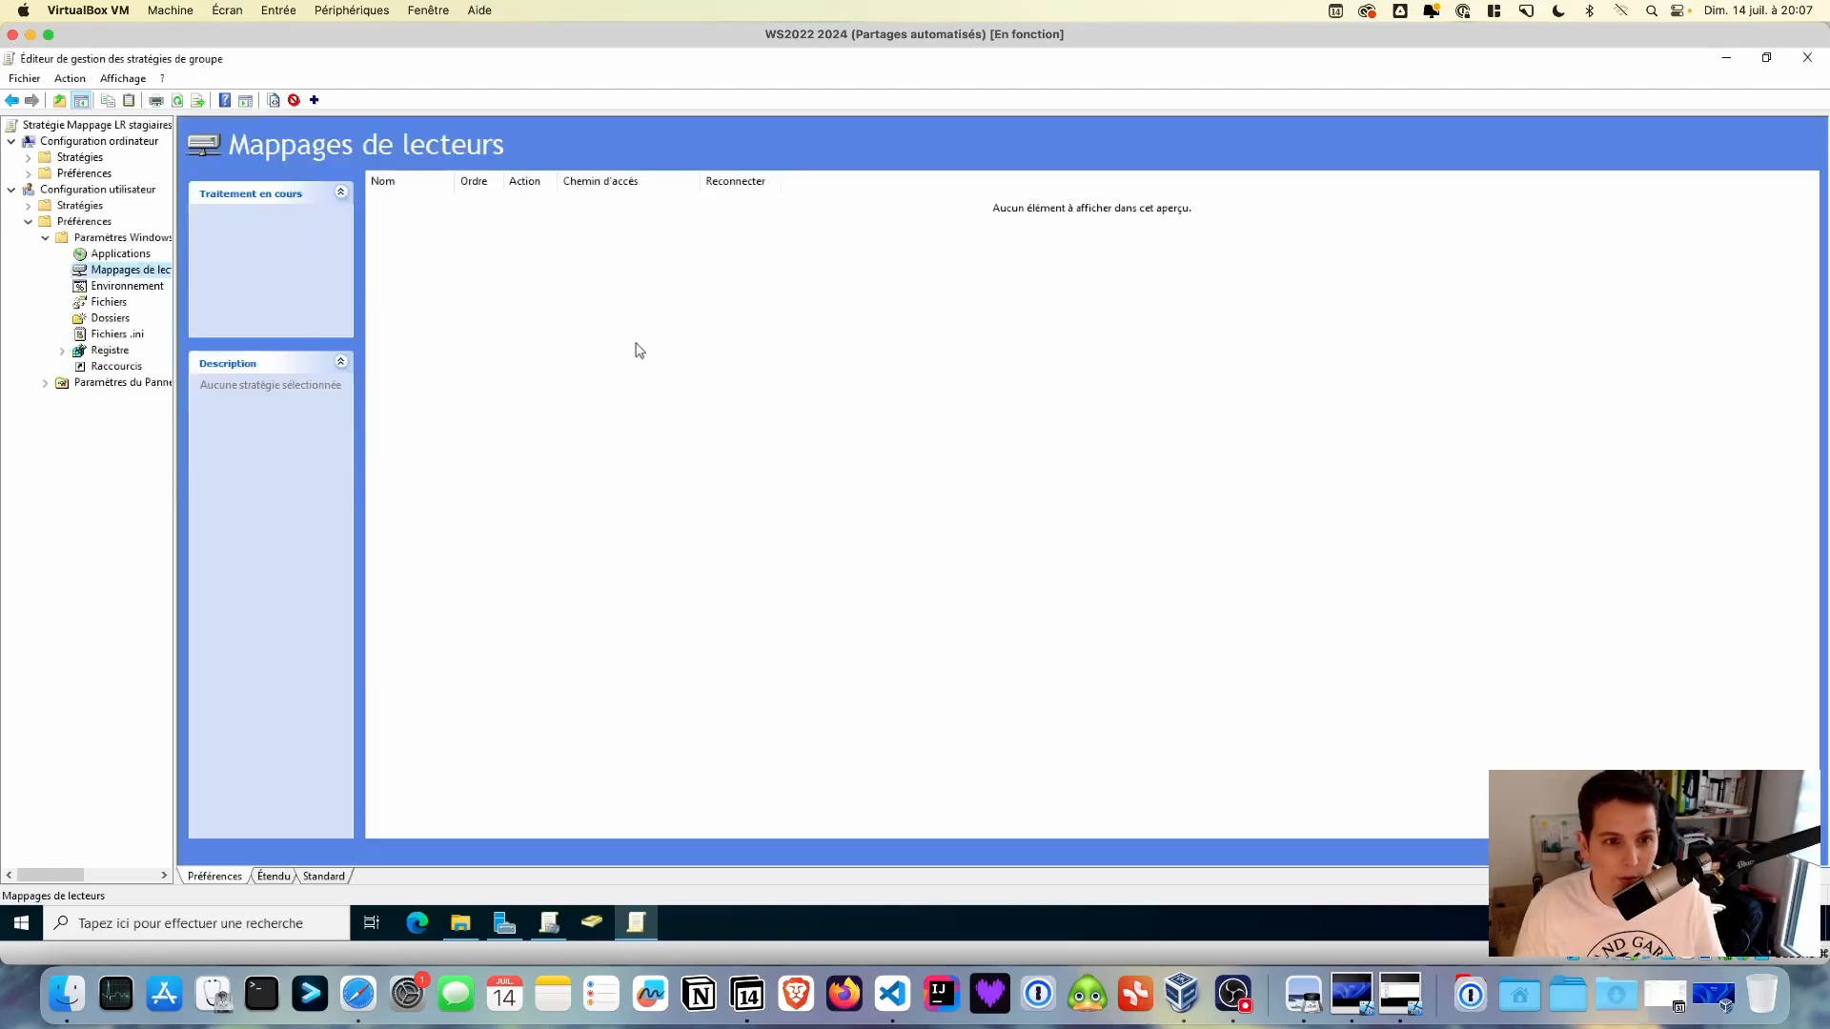
# - Start a new mapped drive with location \\SRV-AD1\depot_sio_sisr copied from File Explorer
pyautogui.rightClick(560, 276)
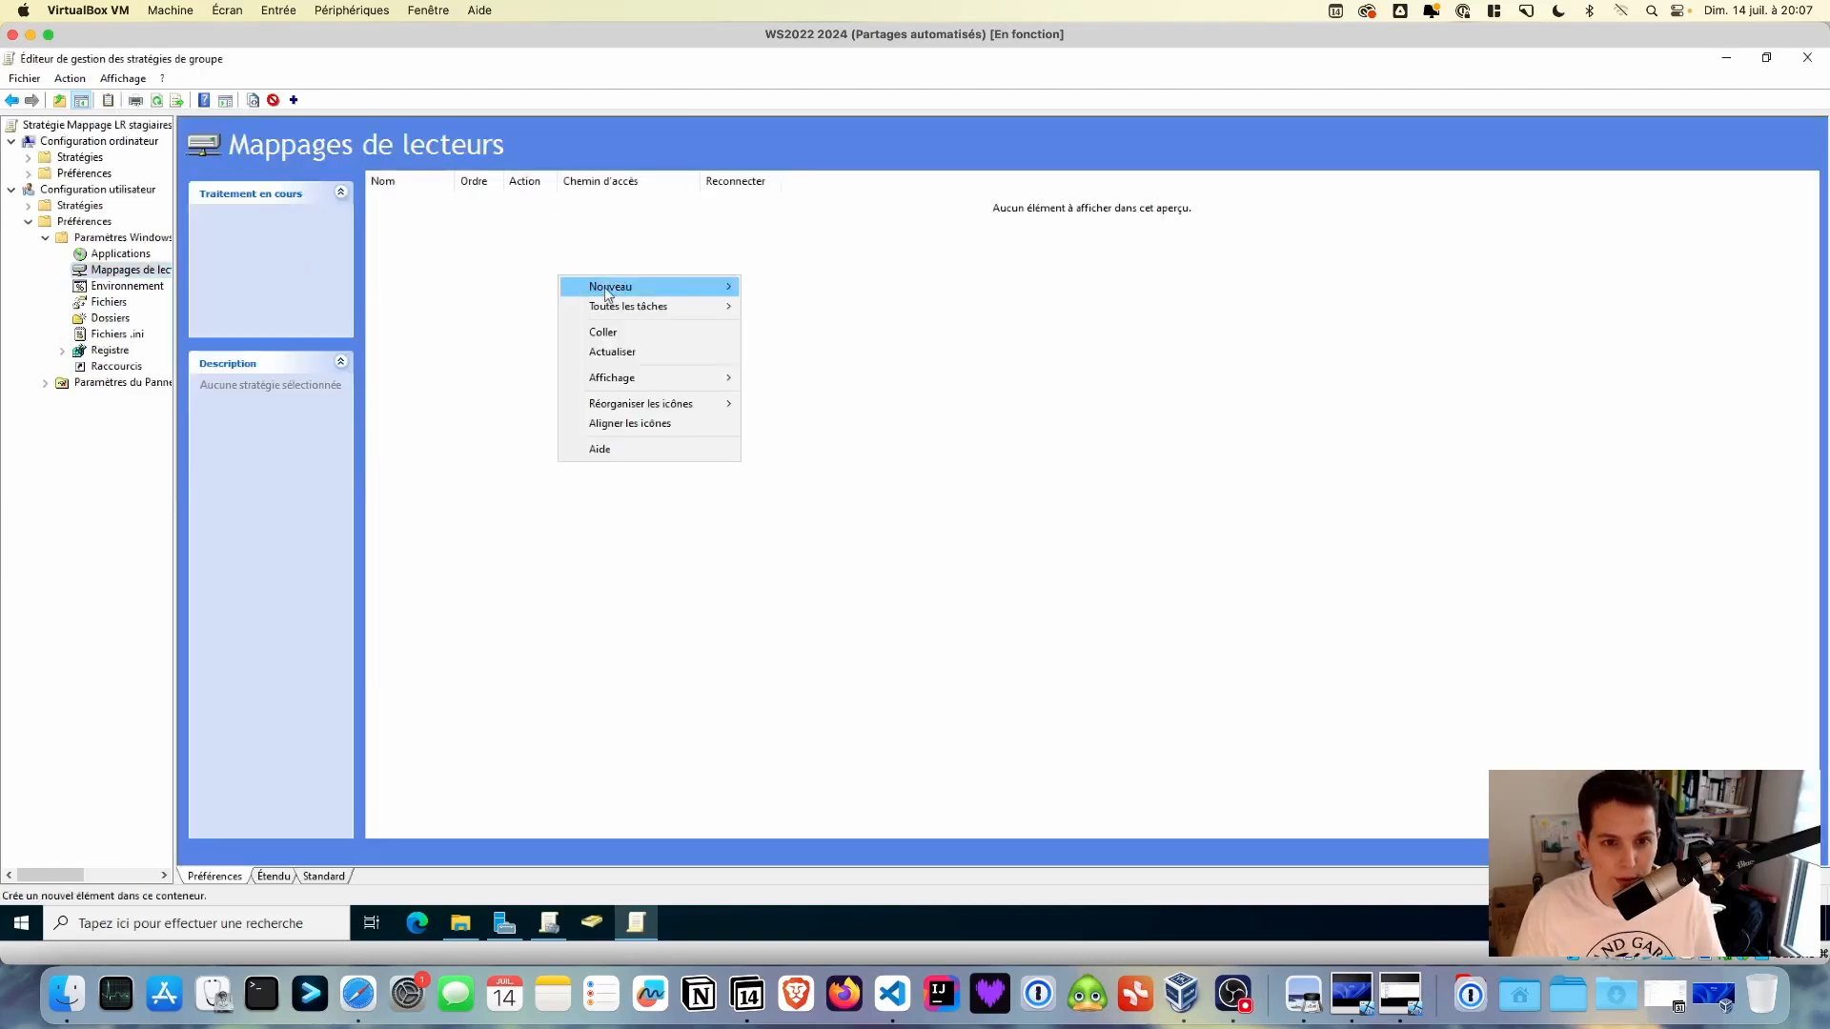
pyautogui.moveTo(610, 287)
pyautogui.click(803, 287)
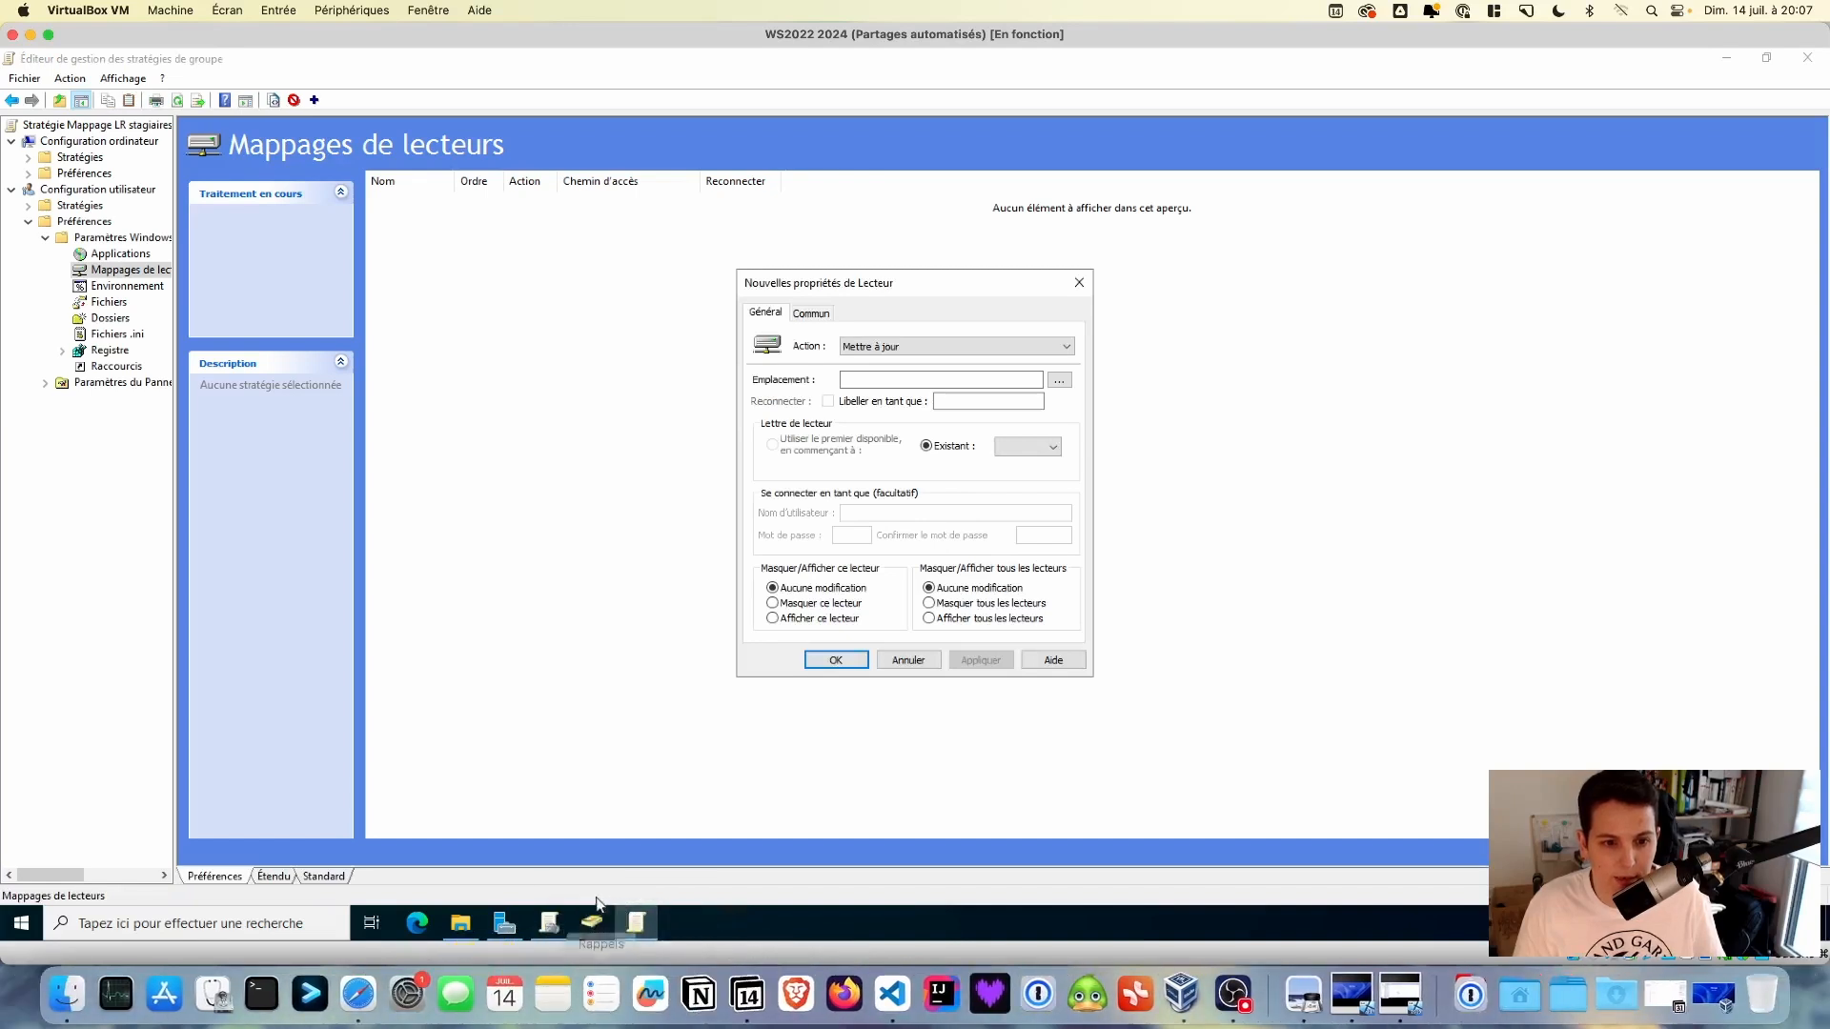
pyautogui.click(461, 922)
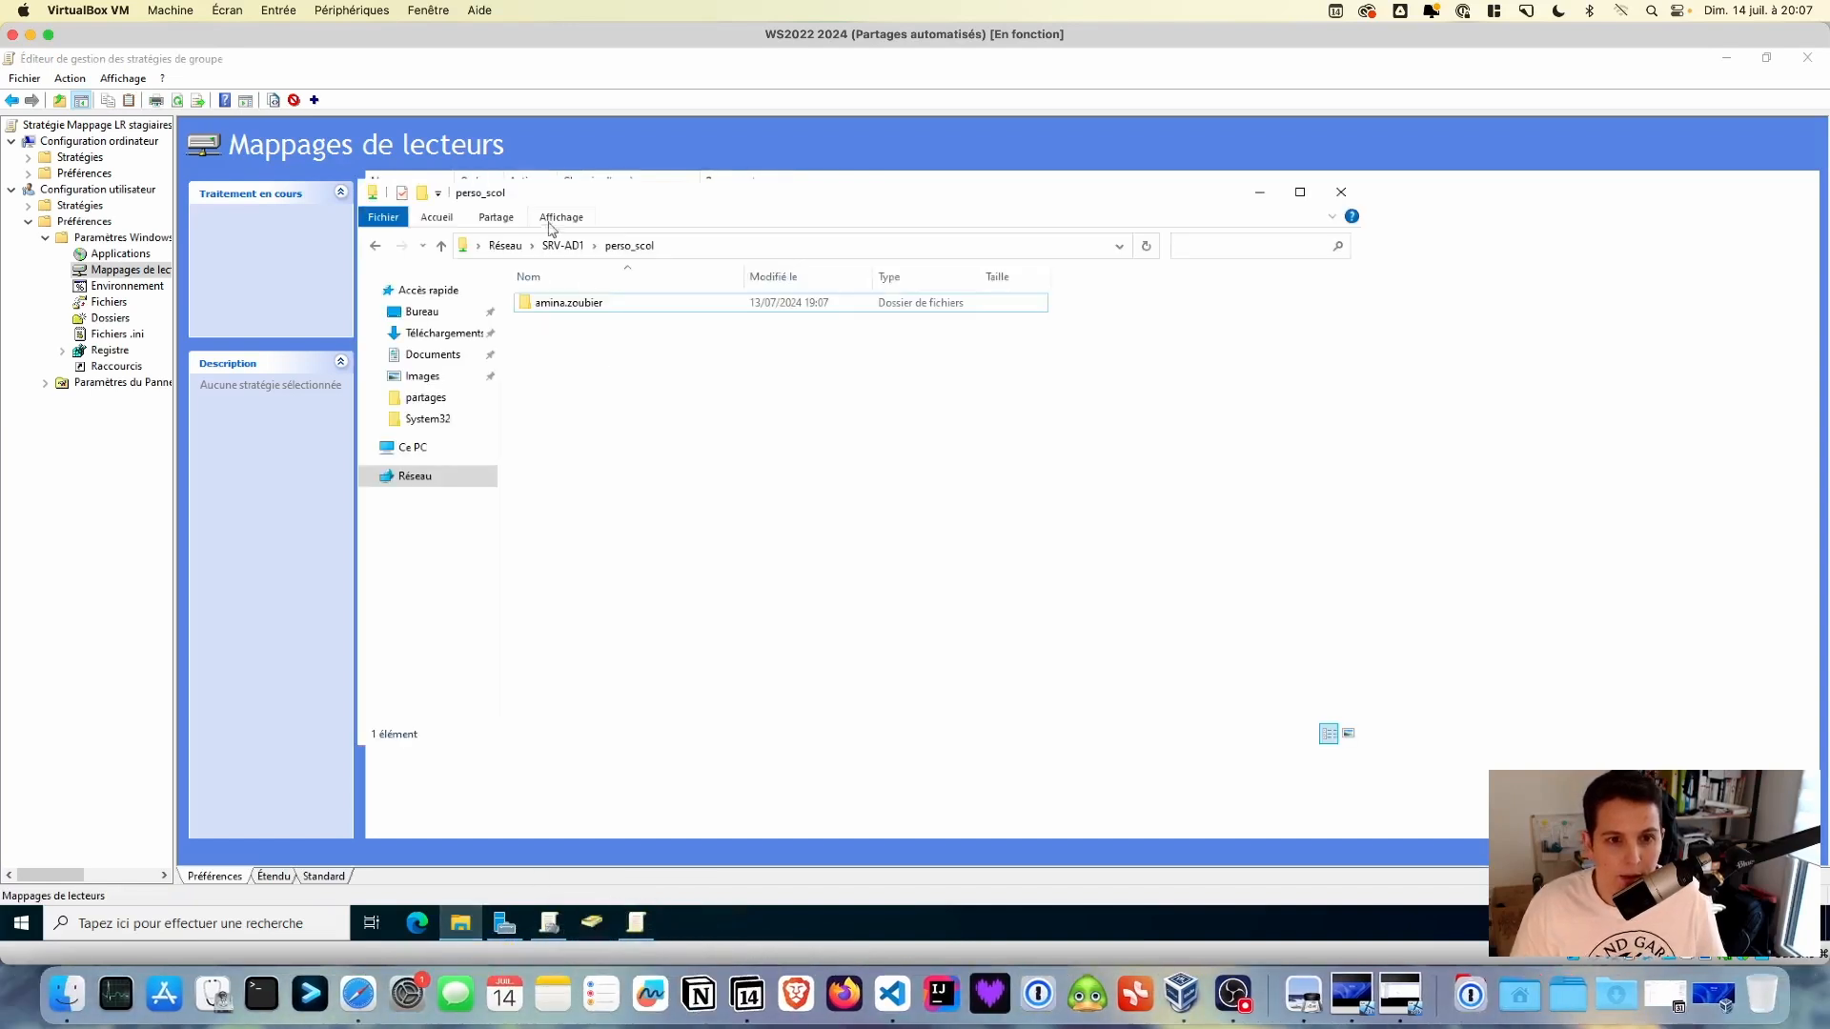
pyautogui.click(562, 245)
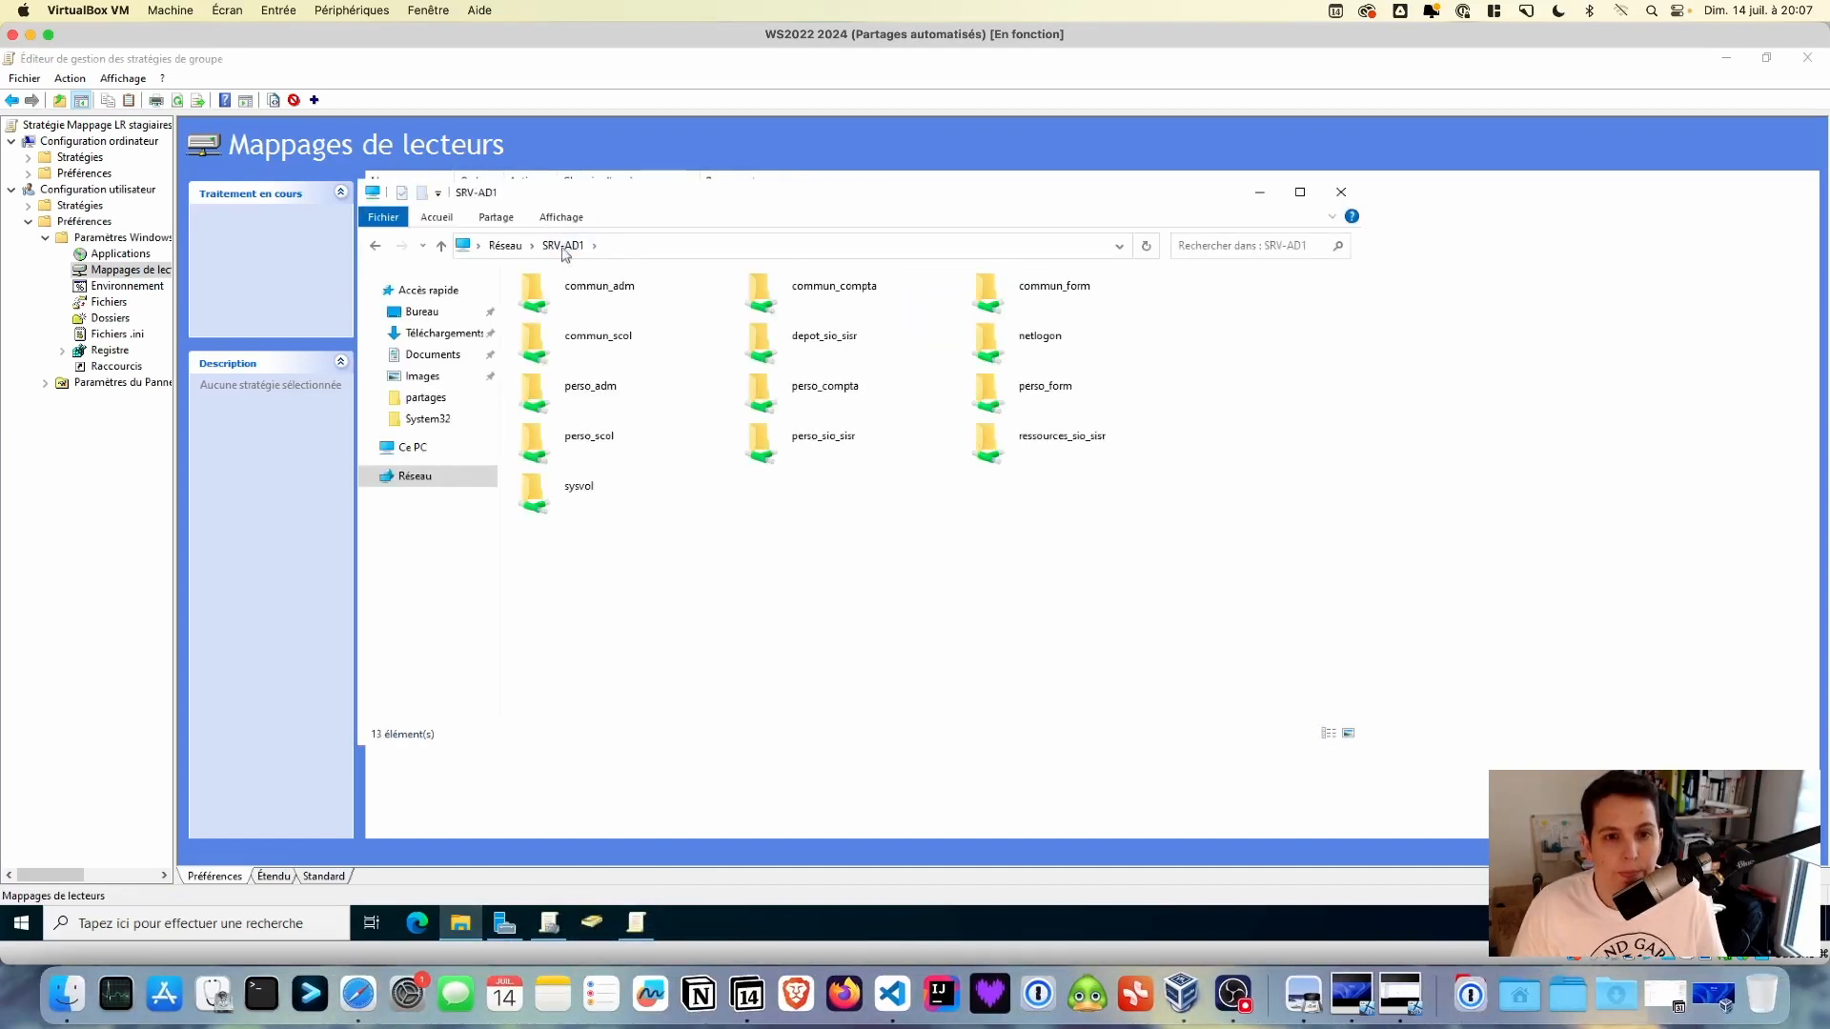
pyautogui.doubleClick(788, 345)
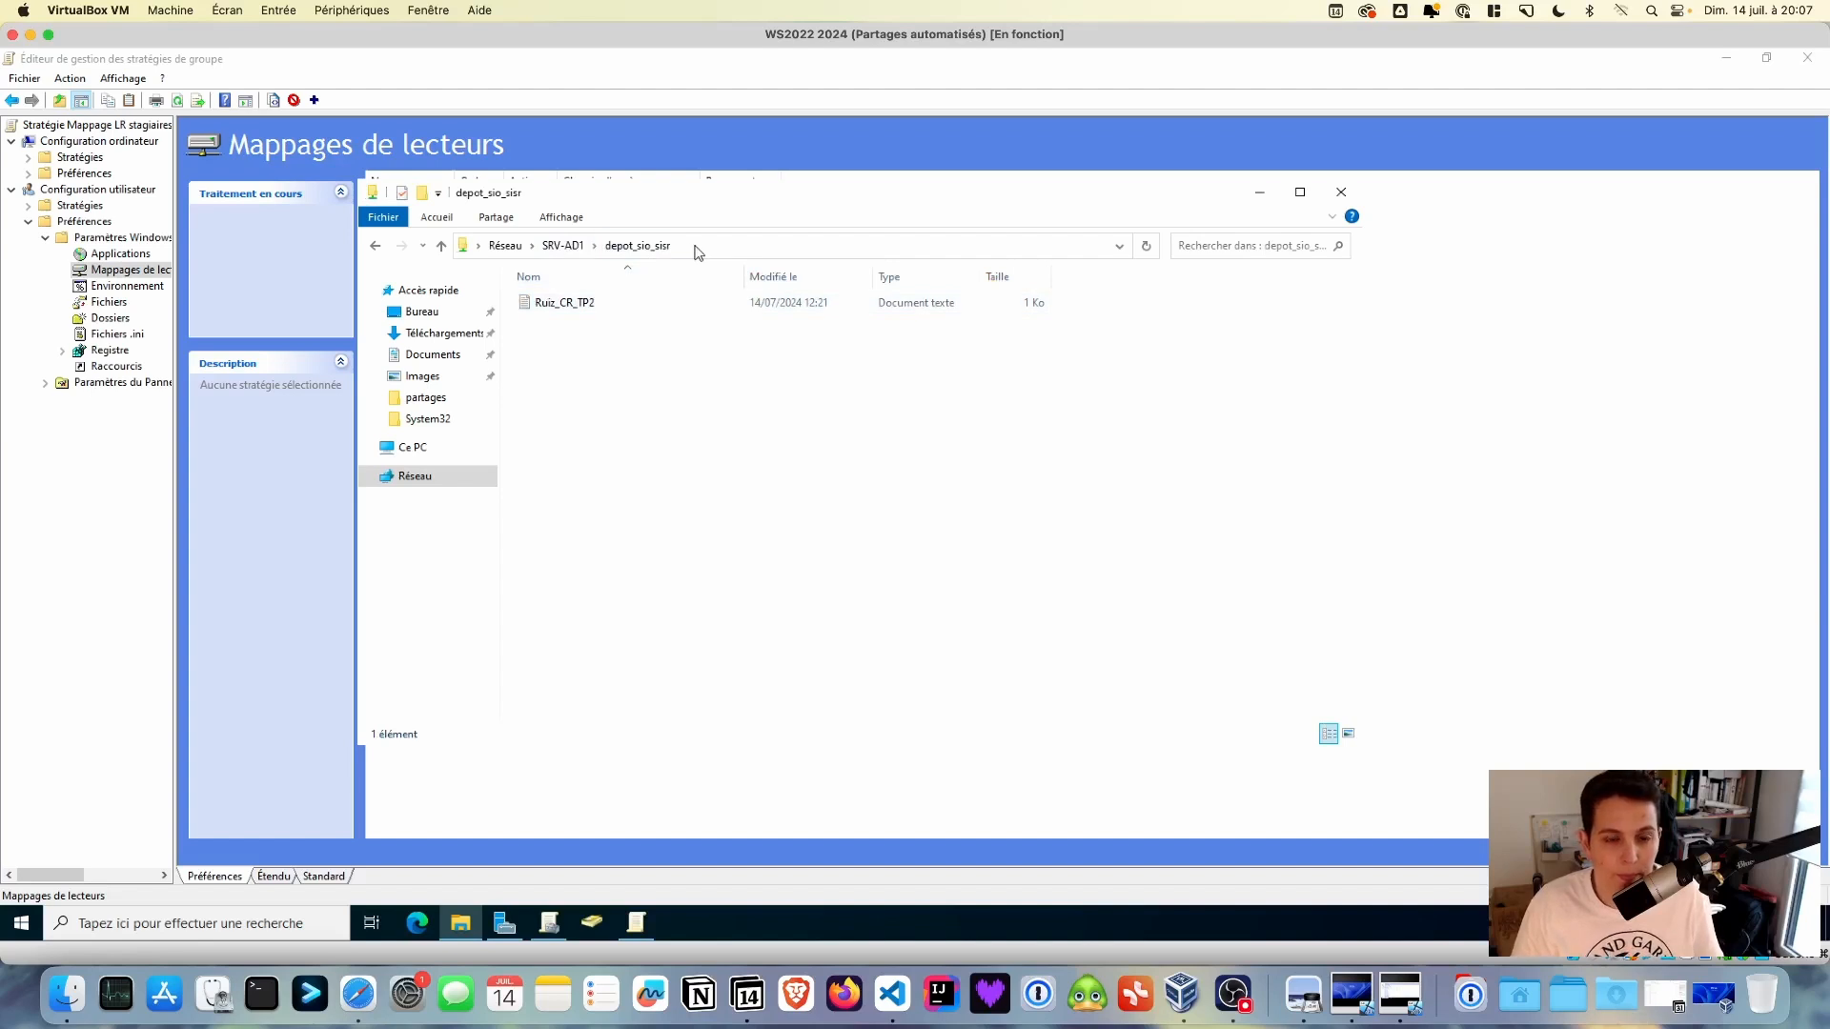
pyautogui.click(696, 246)
pyautogui.hotkey('ctrl', 'c')
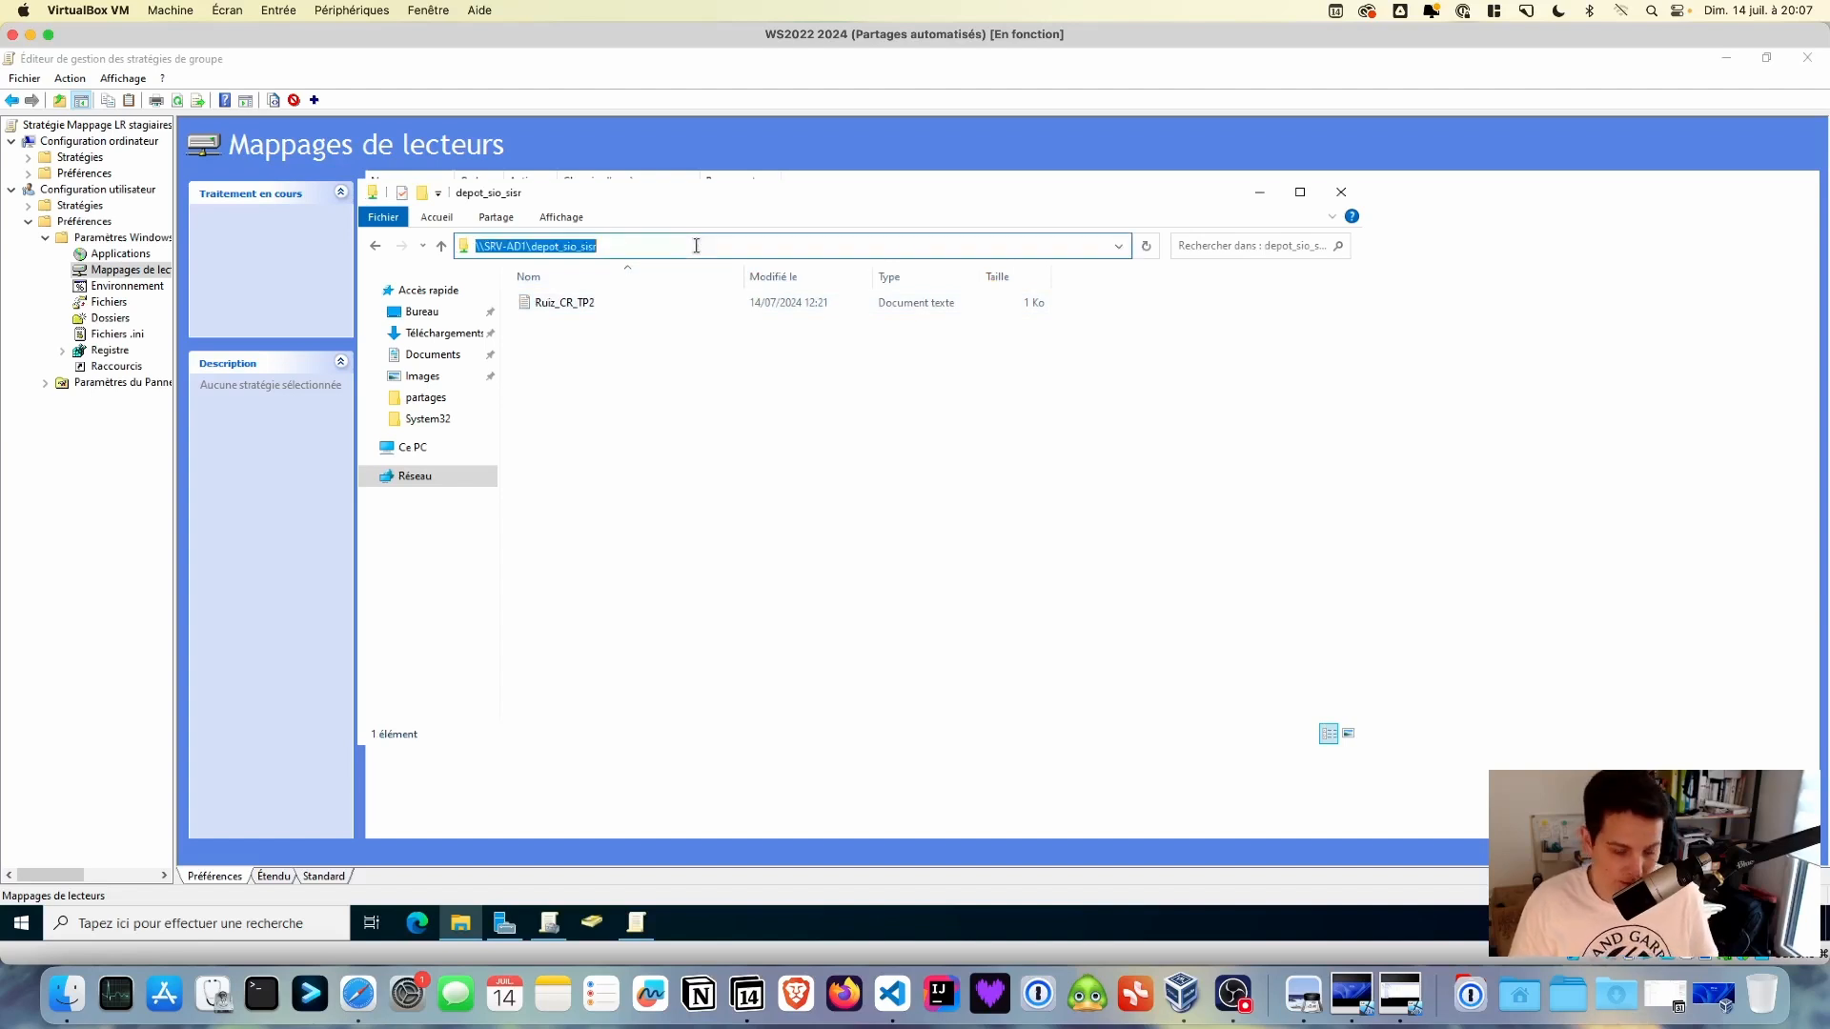
pyautogui.click(1254, 193)
pyautogui.click(886, 380)
pyautogui.hotkey('ctrl', 'v')
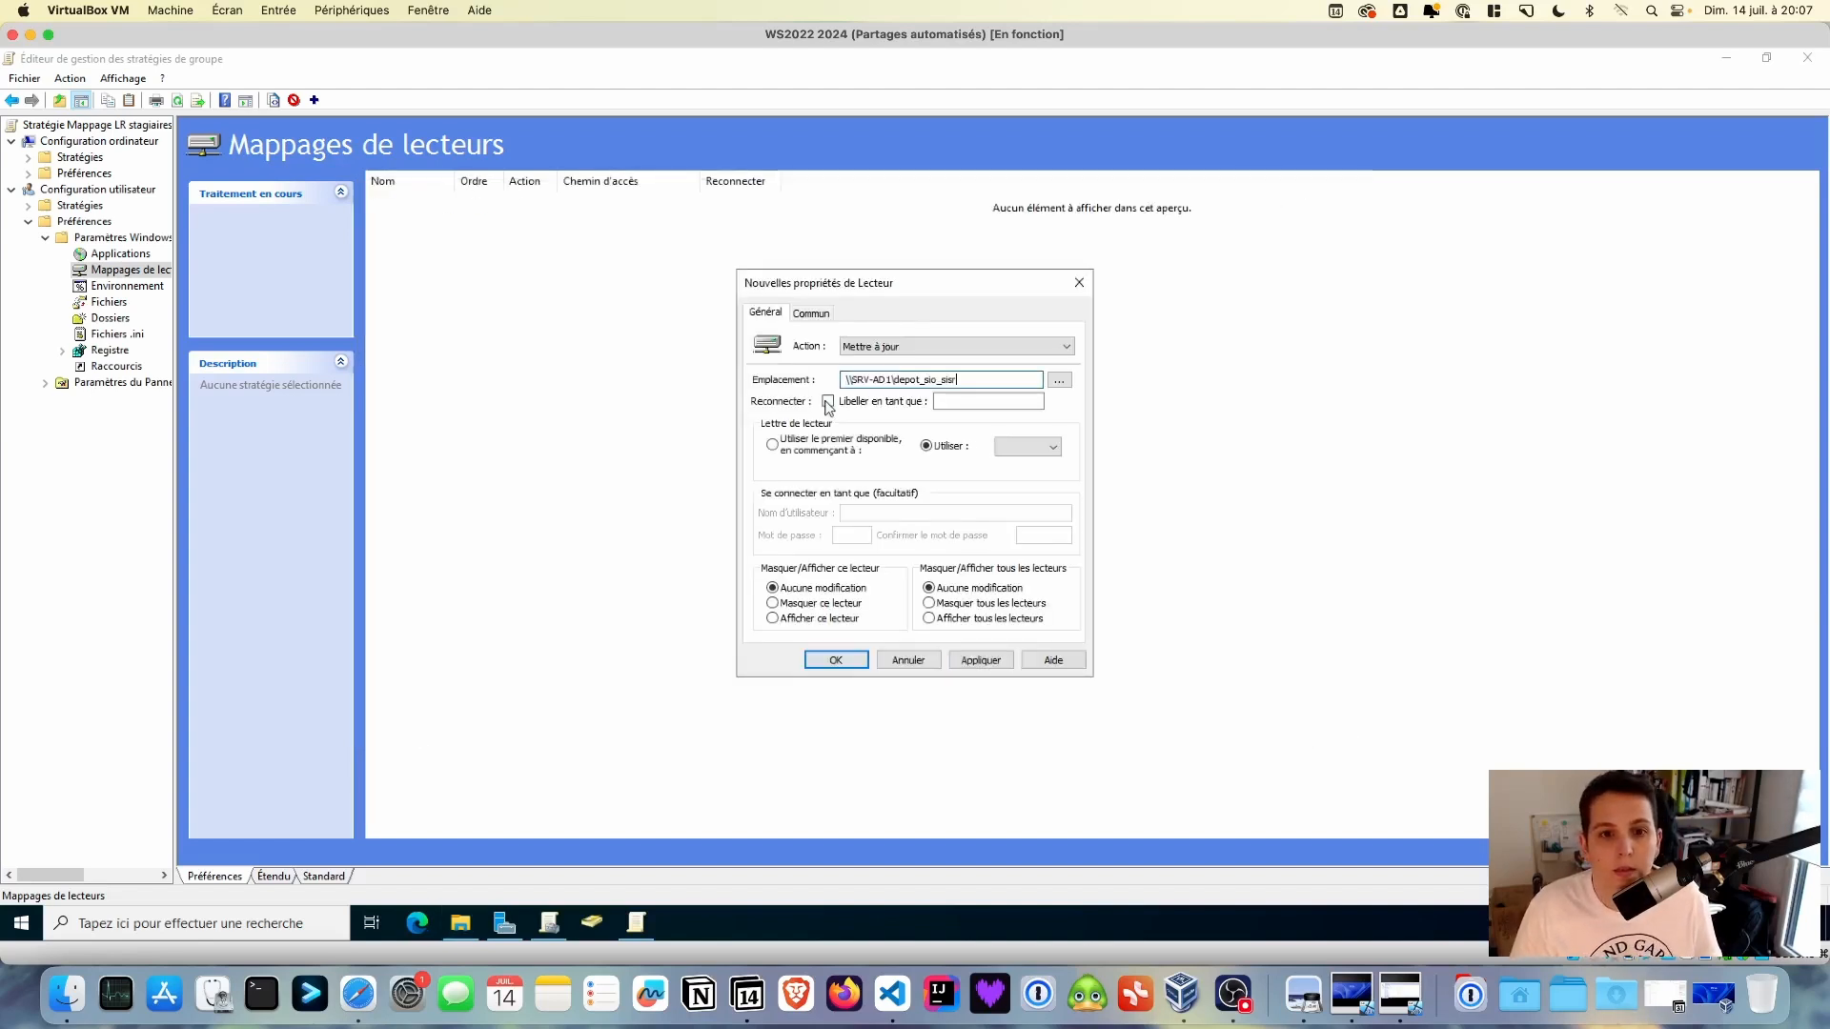
# - Enable reconnect, label it 'Dépôt SIO SISR', assign drive letter T: and save the mapping
pyautogui.click(827, 401)
pyautogui.click(960, 400)
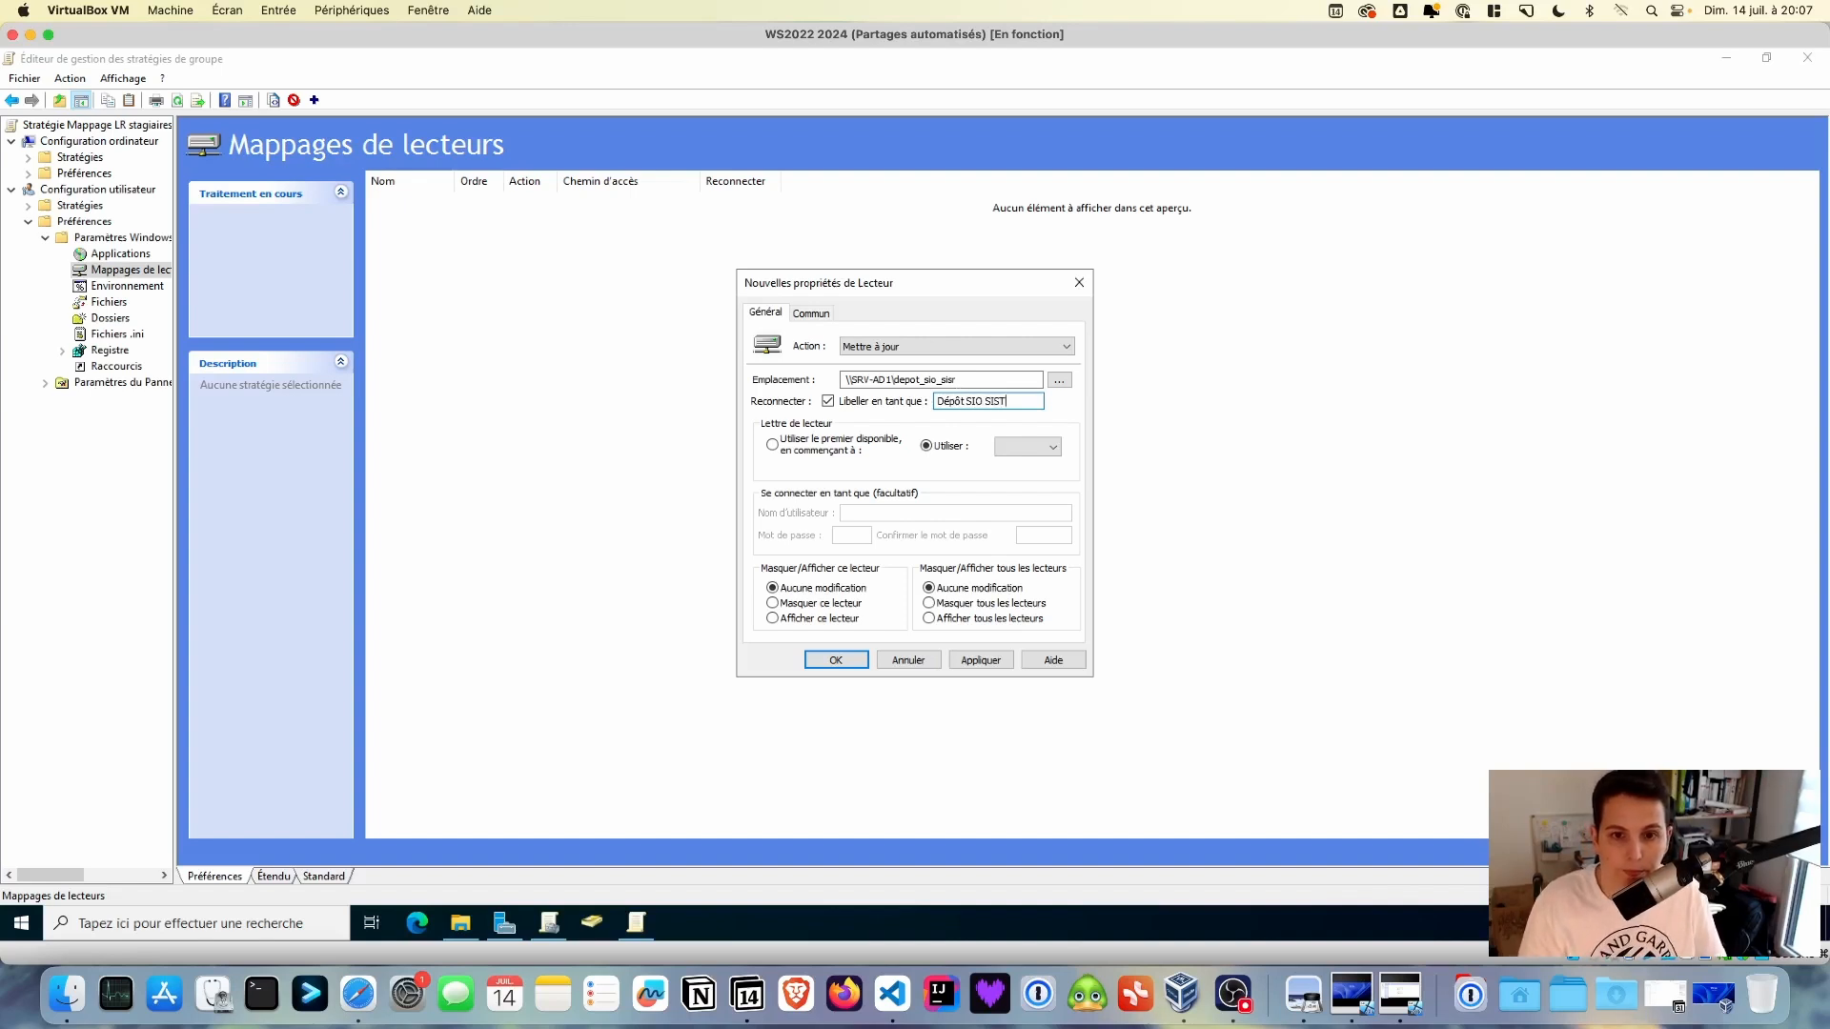
pyautogui.click(1049, 450)
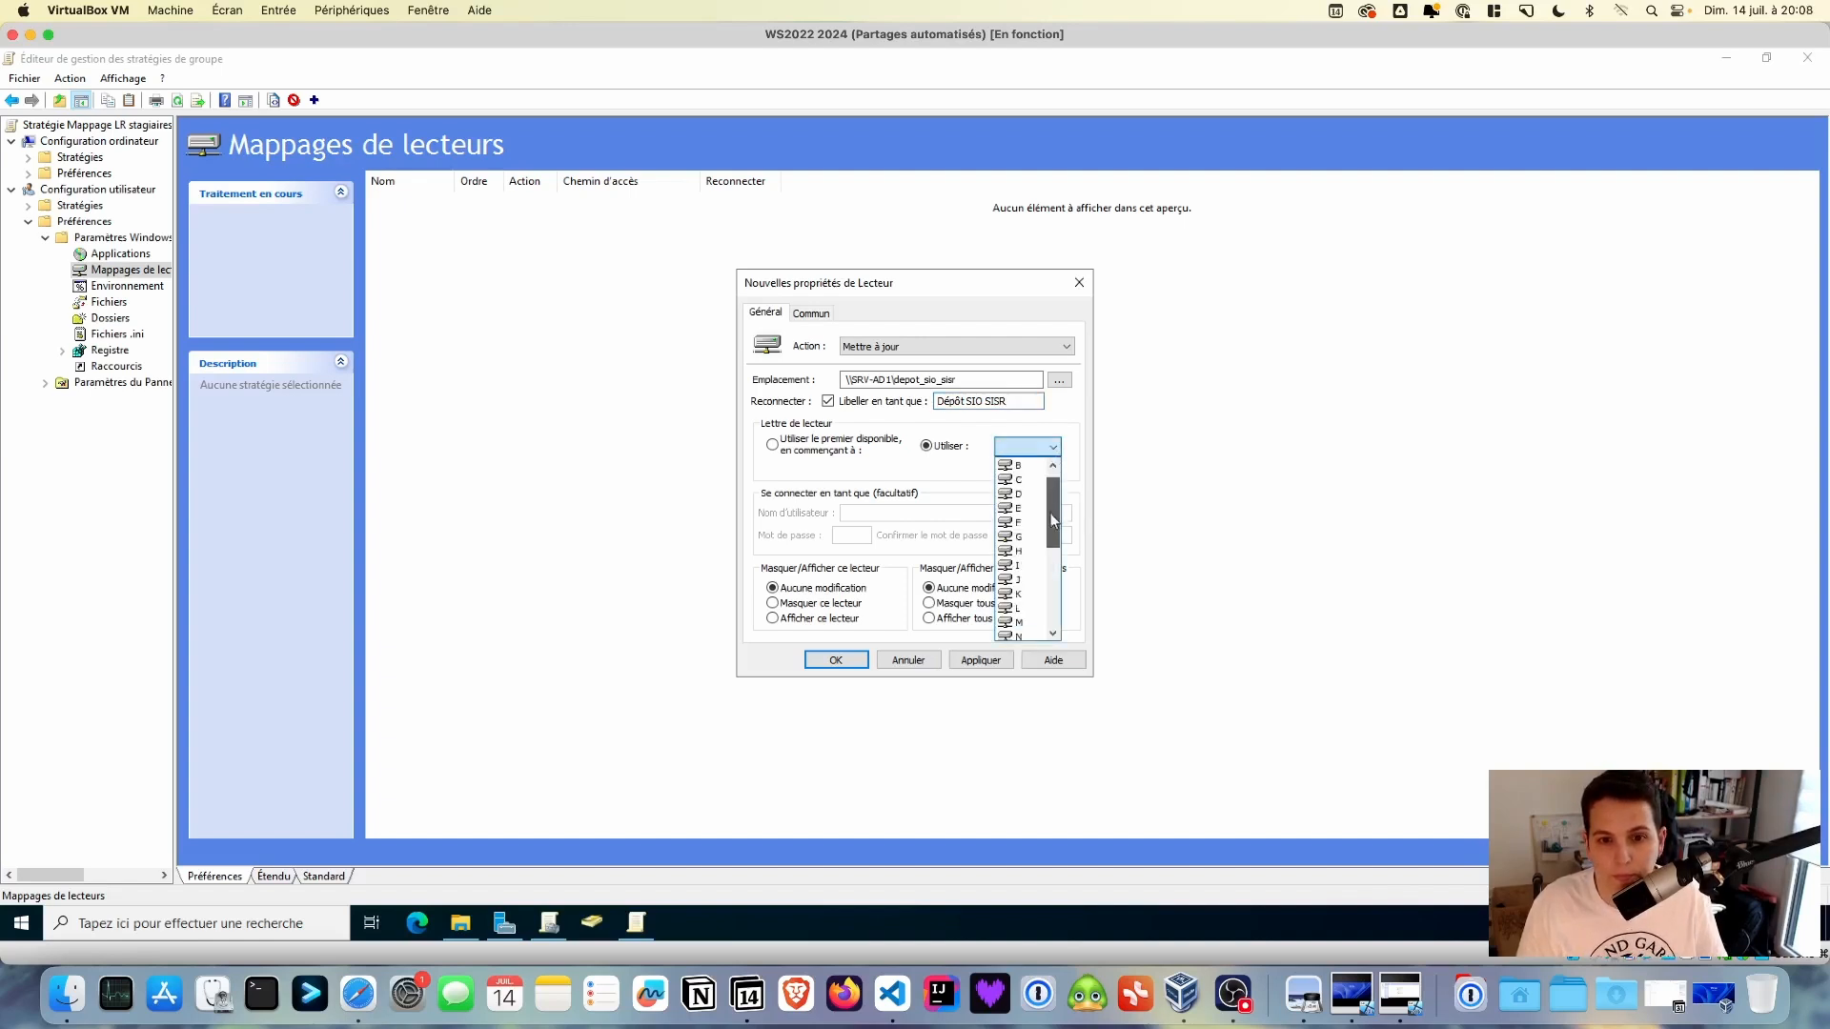
pyautogui.moveTo(1050, 513); pyautogui.dragTo(1053, 570)
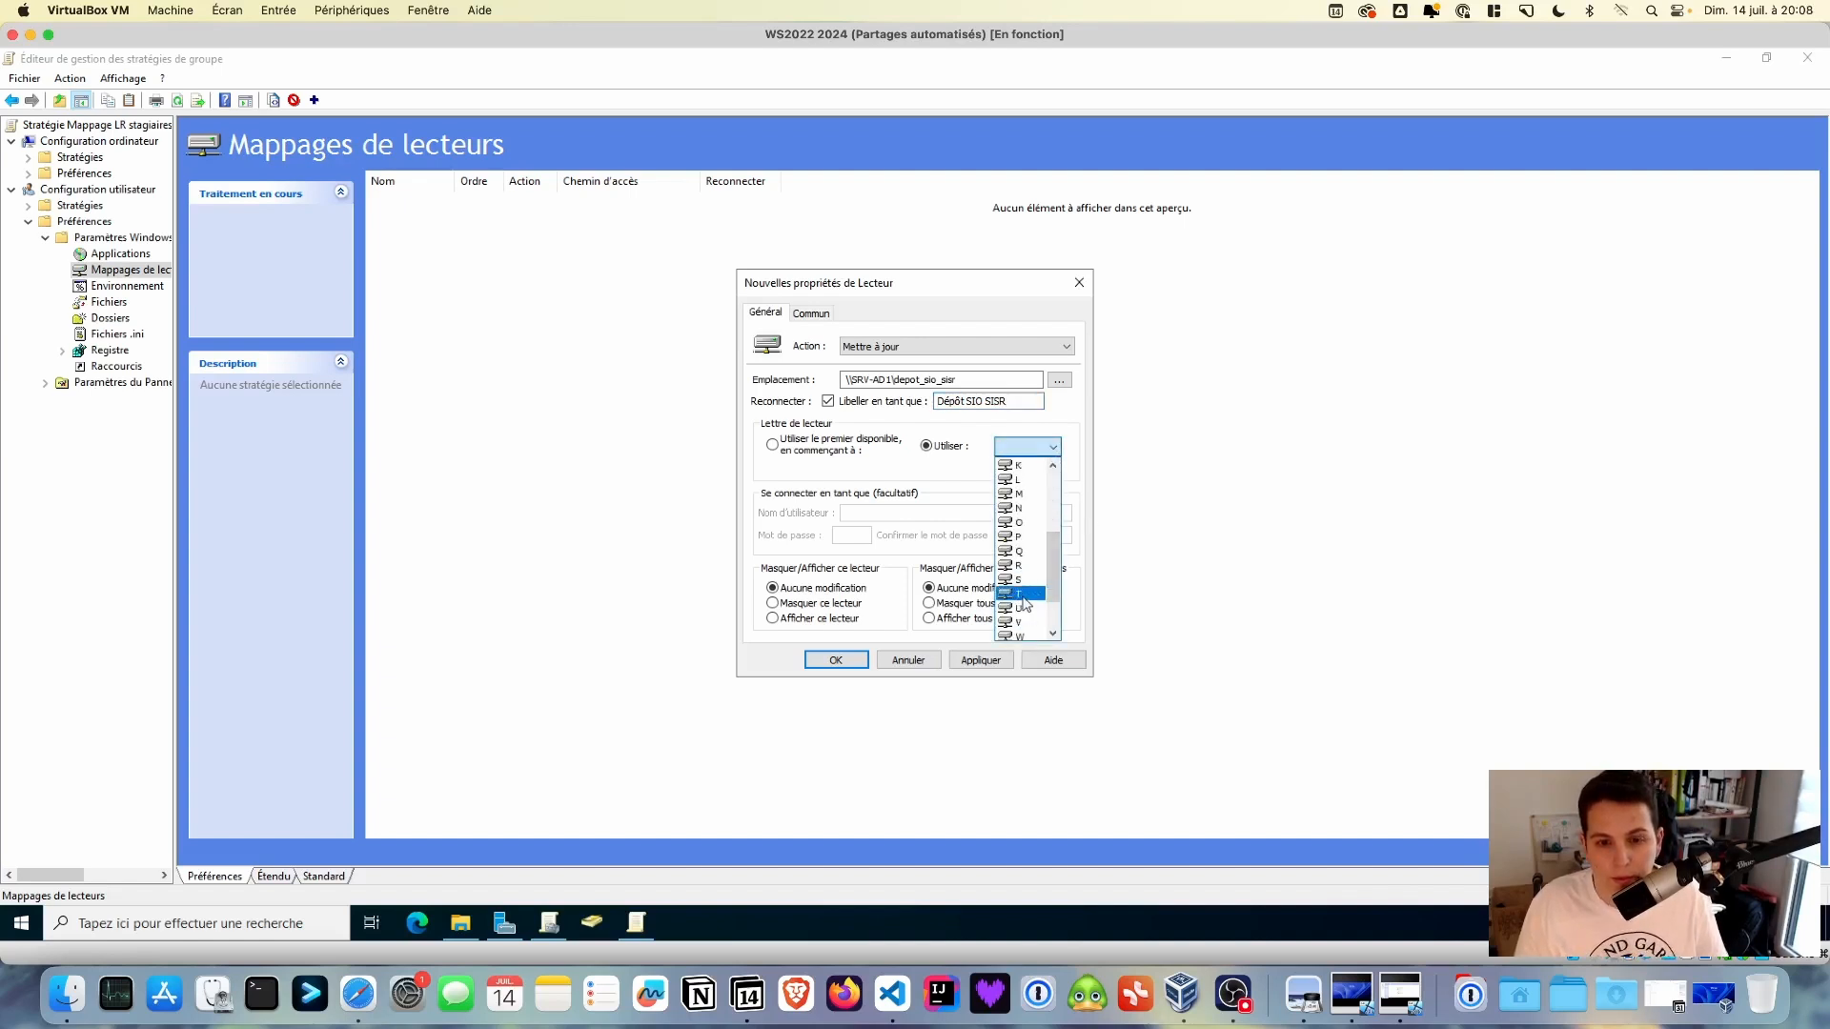
pyautogui.click(1023, 597)
pyautogui.click(981, 659)
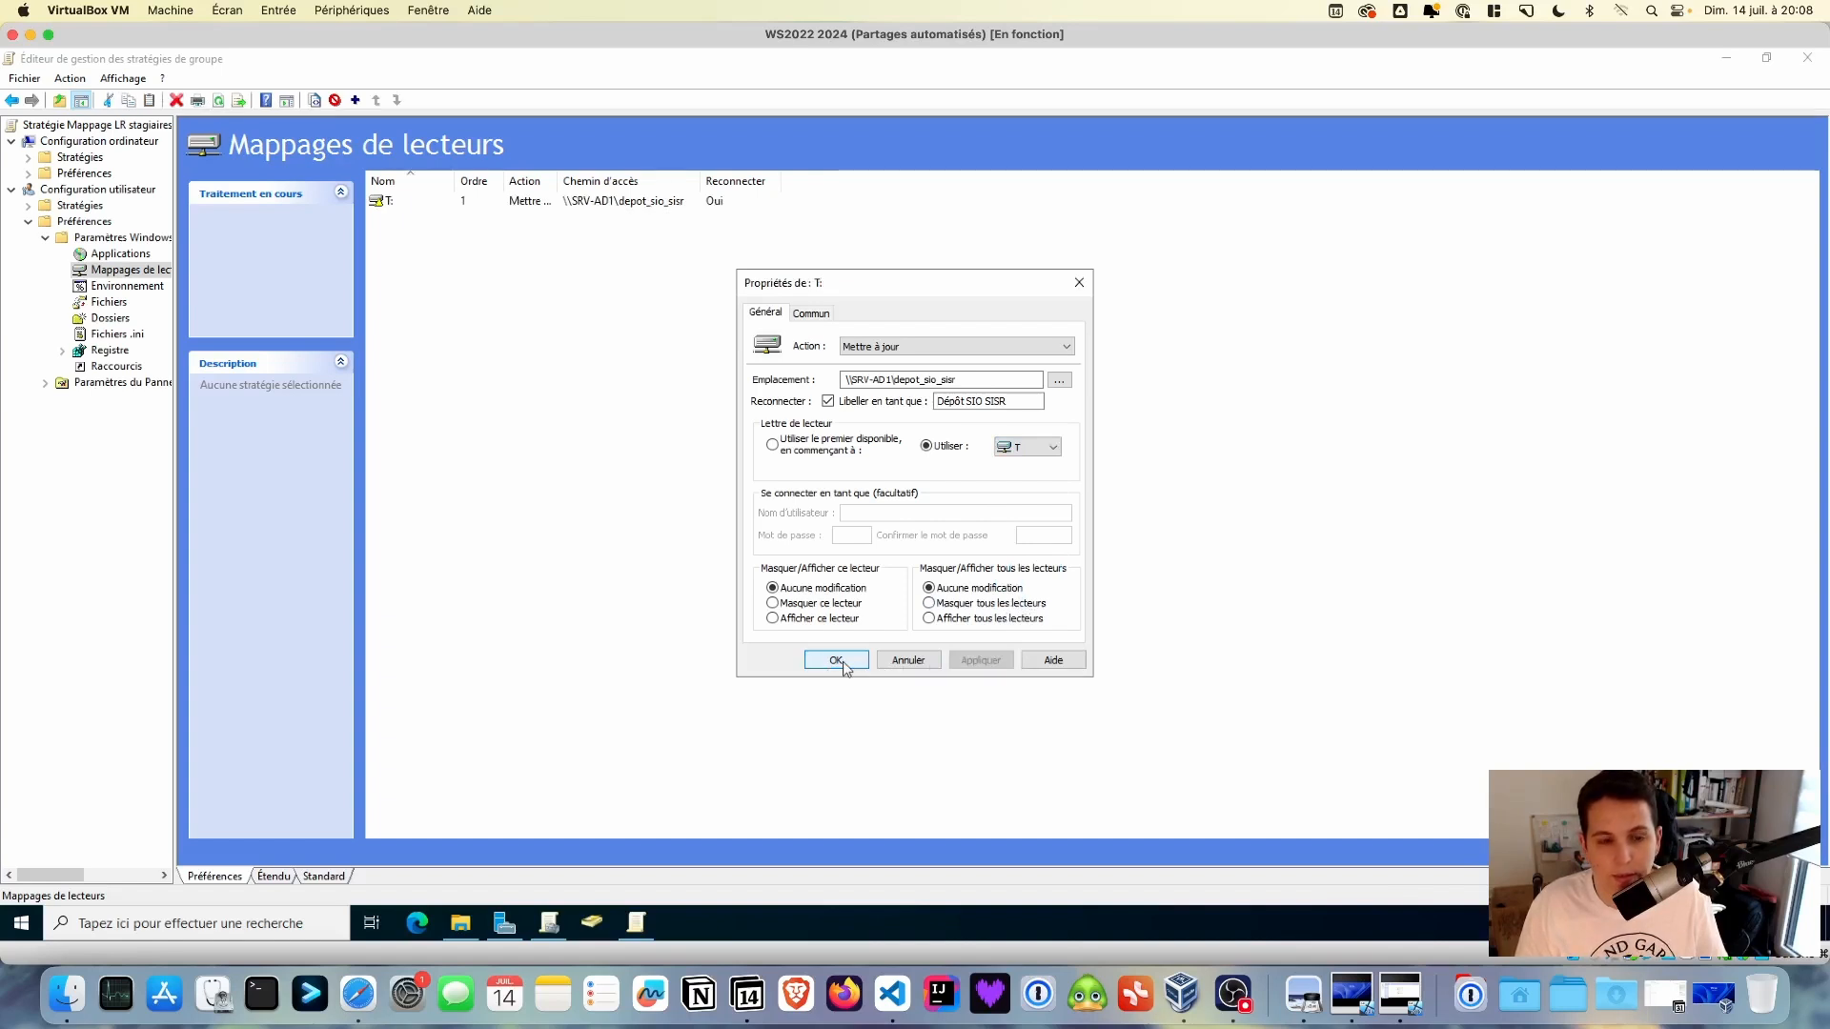
pyautogui.click(842, 666)
# - Add a new mapped drive located at \\SRV-AD1\ressources_sio_sisr, pasted from File Explorer
pyautogui.rightClick(499, 240)
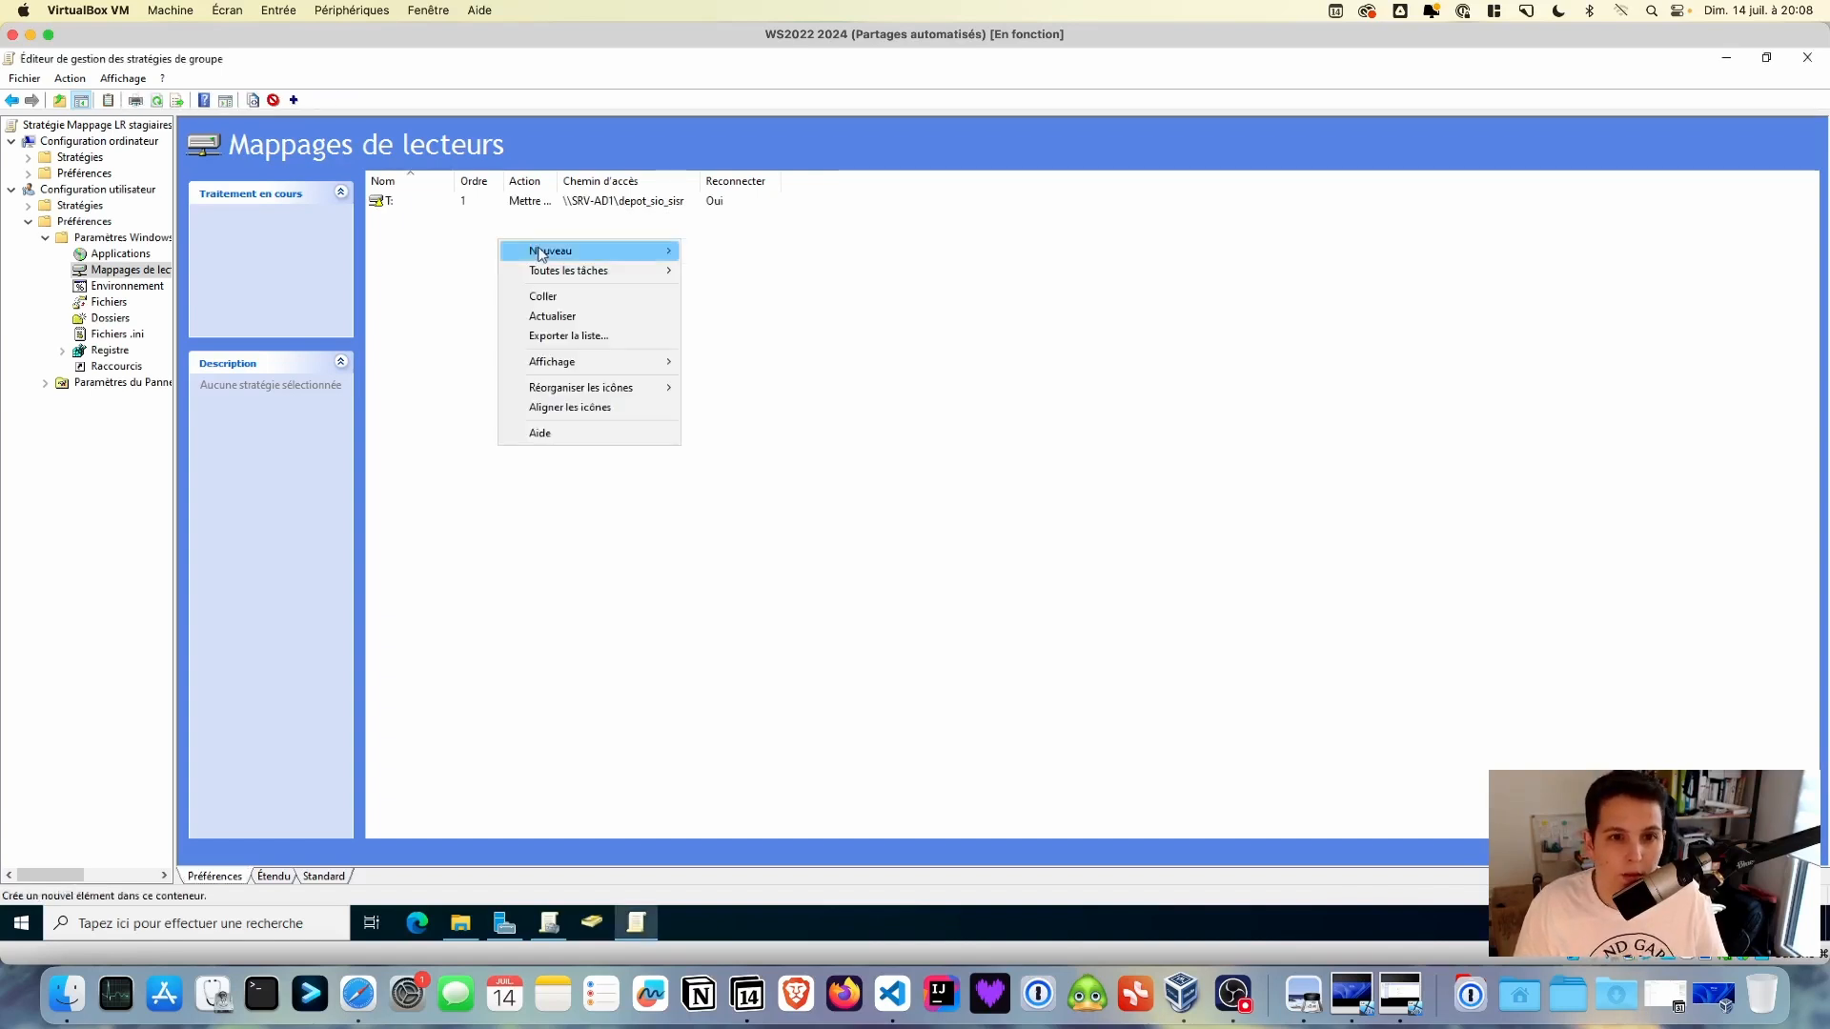
pyautogui.moveTo(539, 250)
pyautogui.click(719, 247)
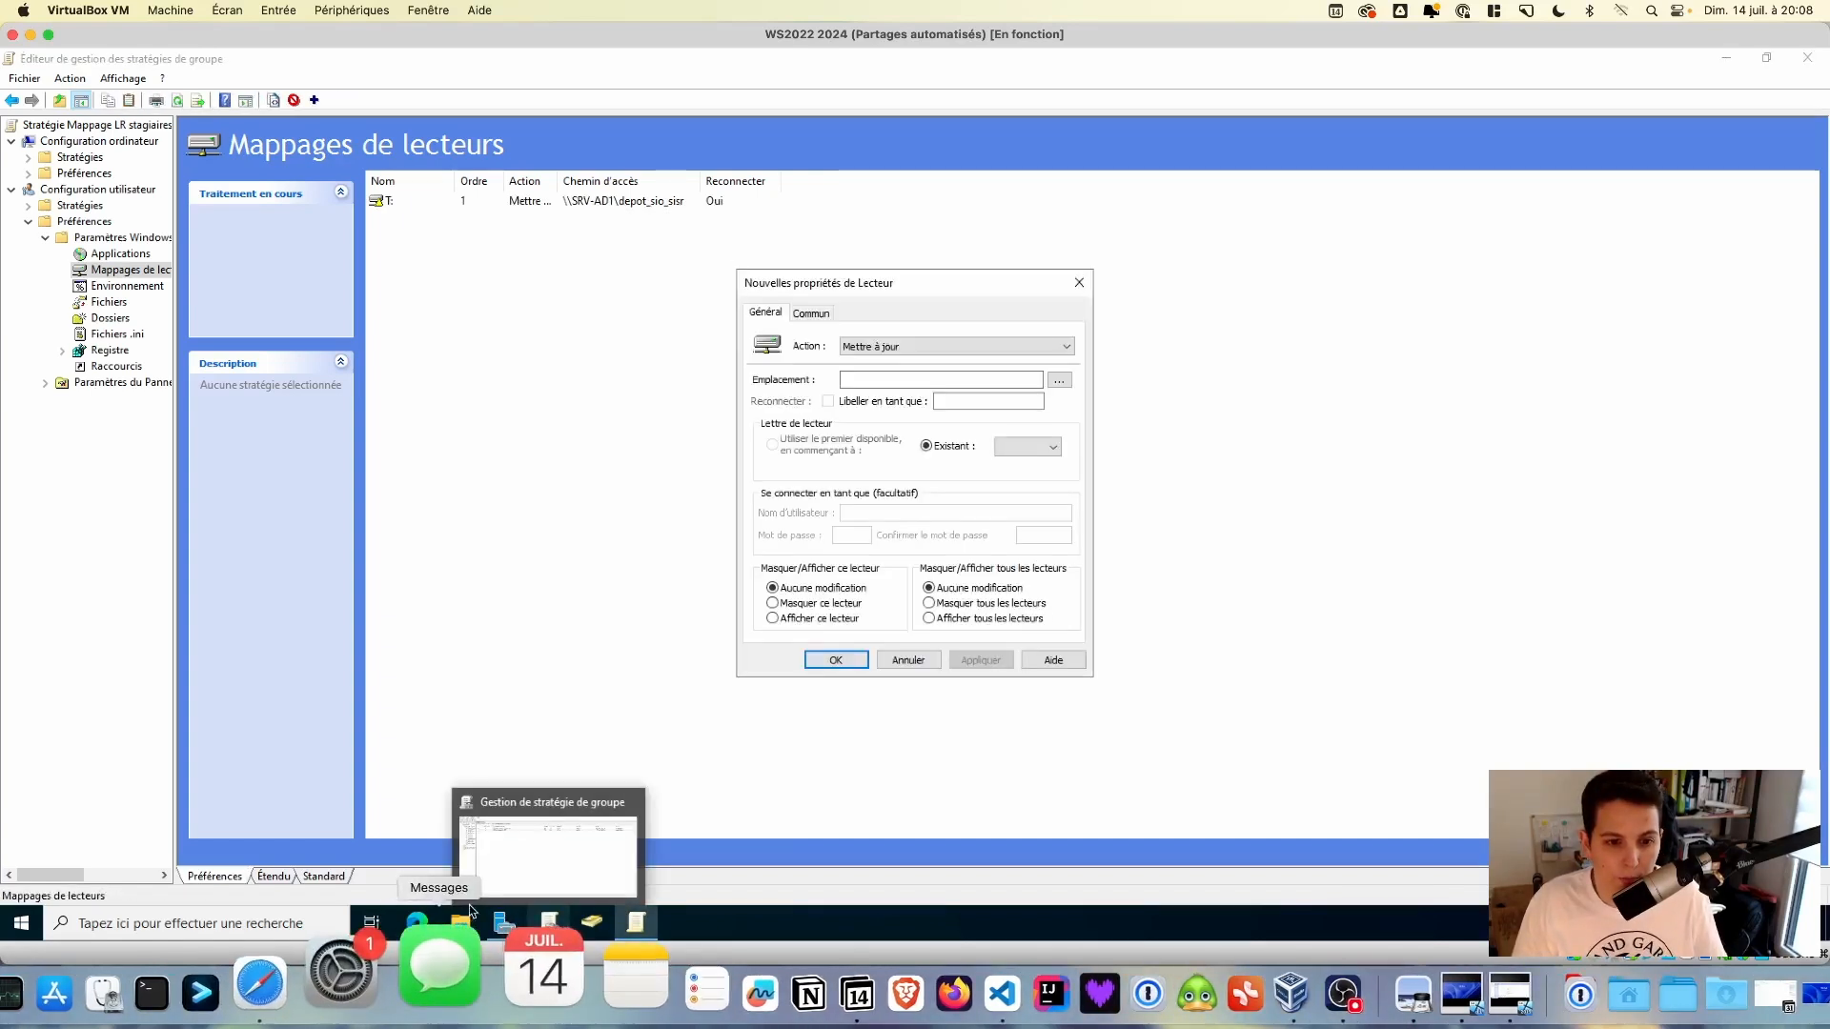
pyautogui.click(460, 921)
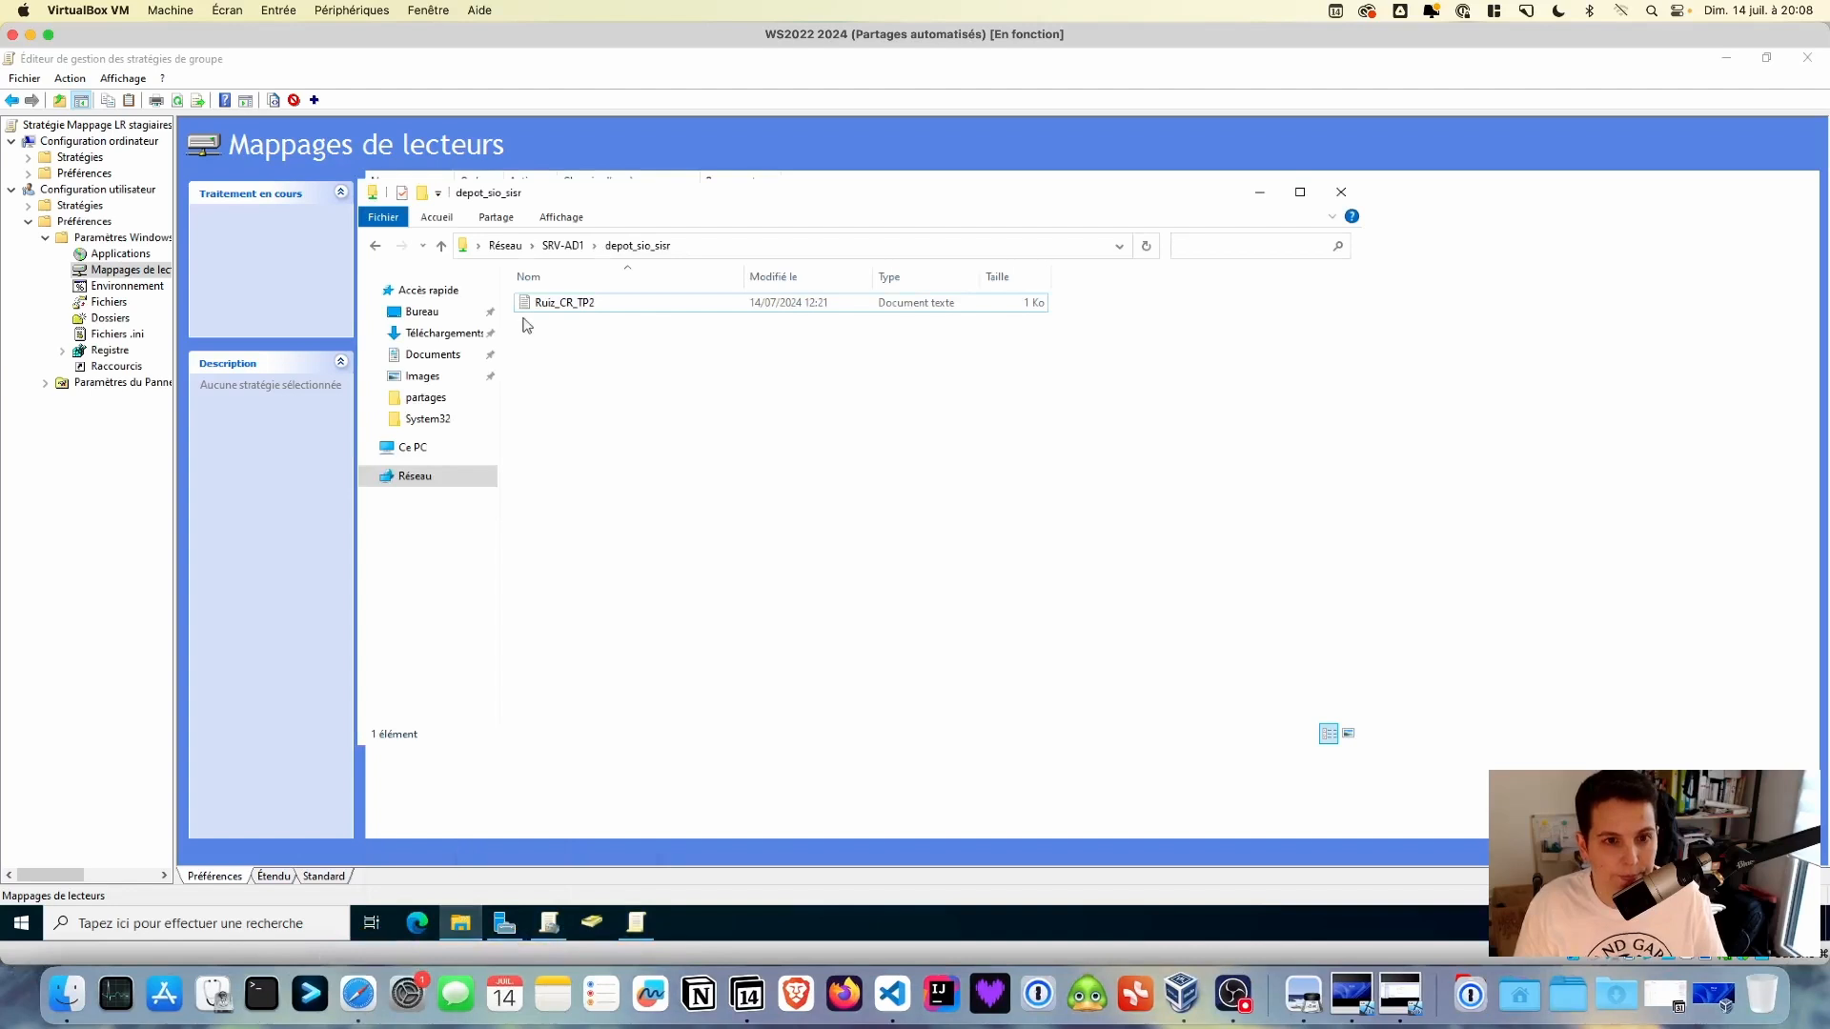
pyautogui.click(575, 251)
pyautogui.doubleClick(1039, 440)
pyautogui.click(853, 246)
pyautogui.hotkey('ctrl', 'c')
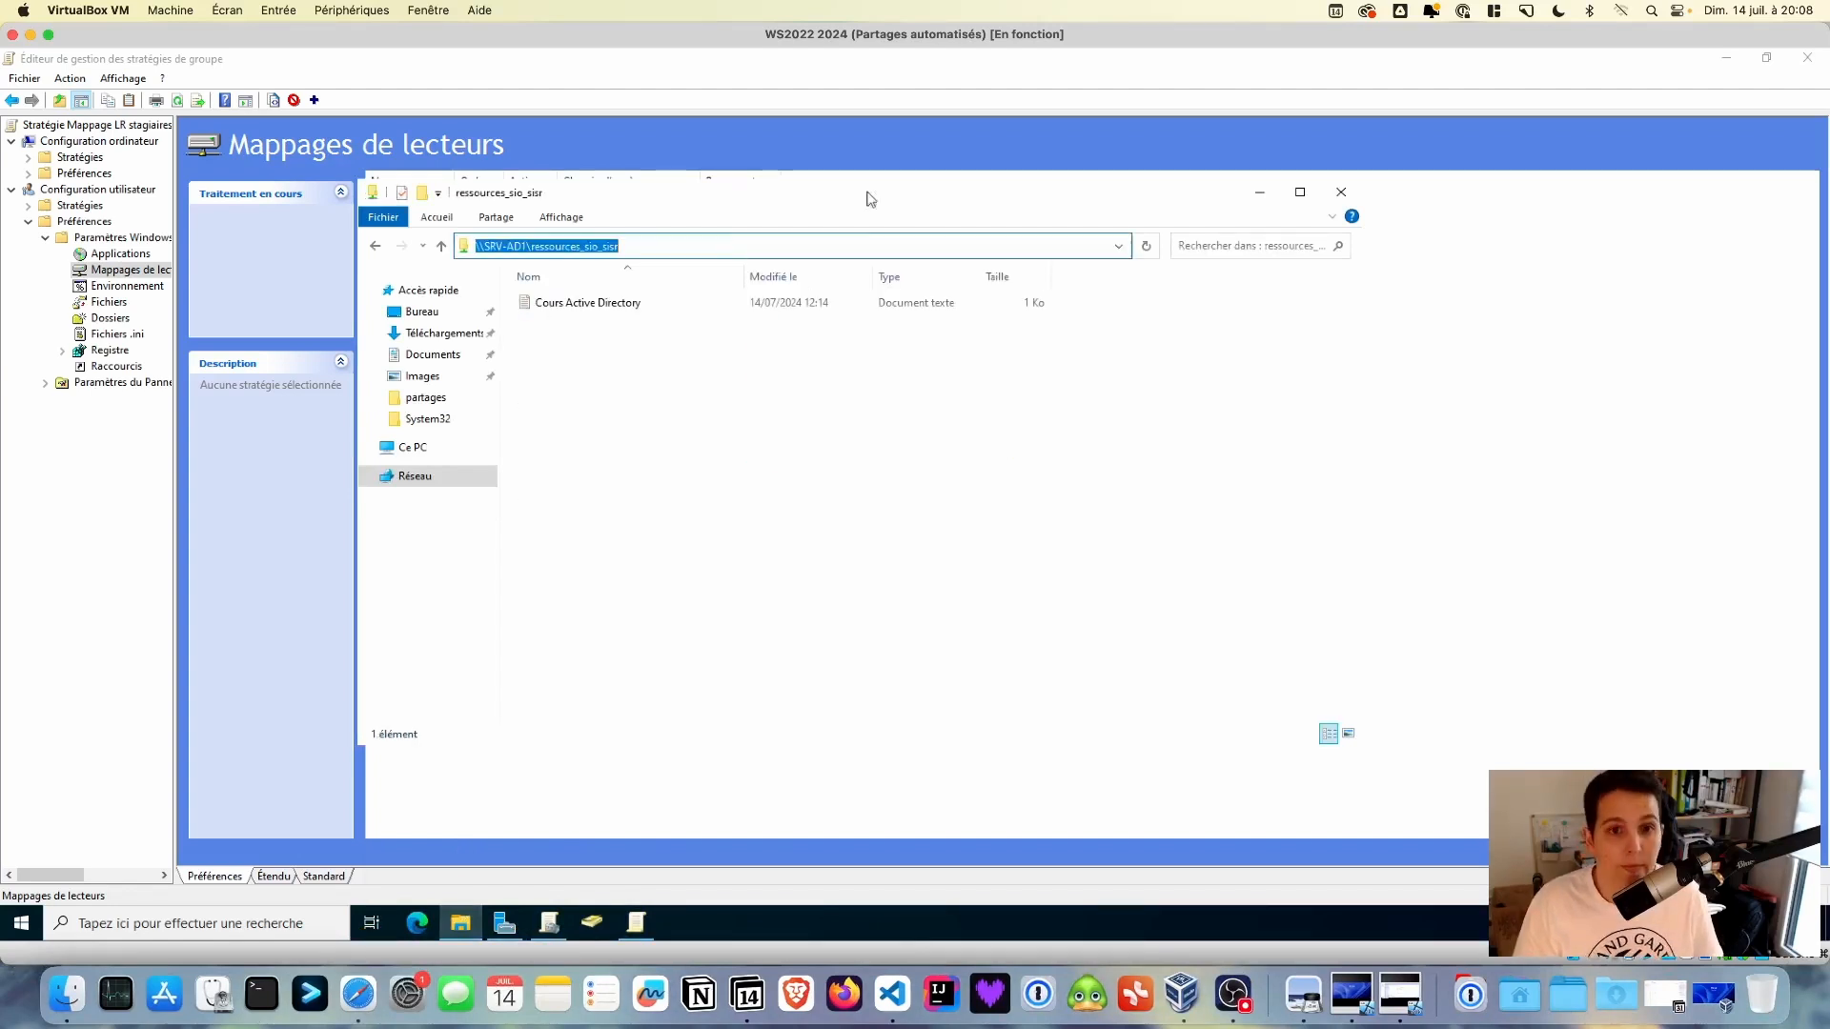
pyautogui.click(1259, 193)
pyautogui.click(901, 379)
pyautogui.hotkey('ctrl', 'v')
# - Enable reconnect, label it 'Ressources SIO SISR', assign drive letter R: and save the mapping
pyautogui.click(827, 401)
pyautogui.click(987, 401)
pyautogui.write('Ressources')
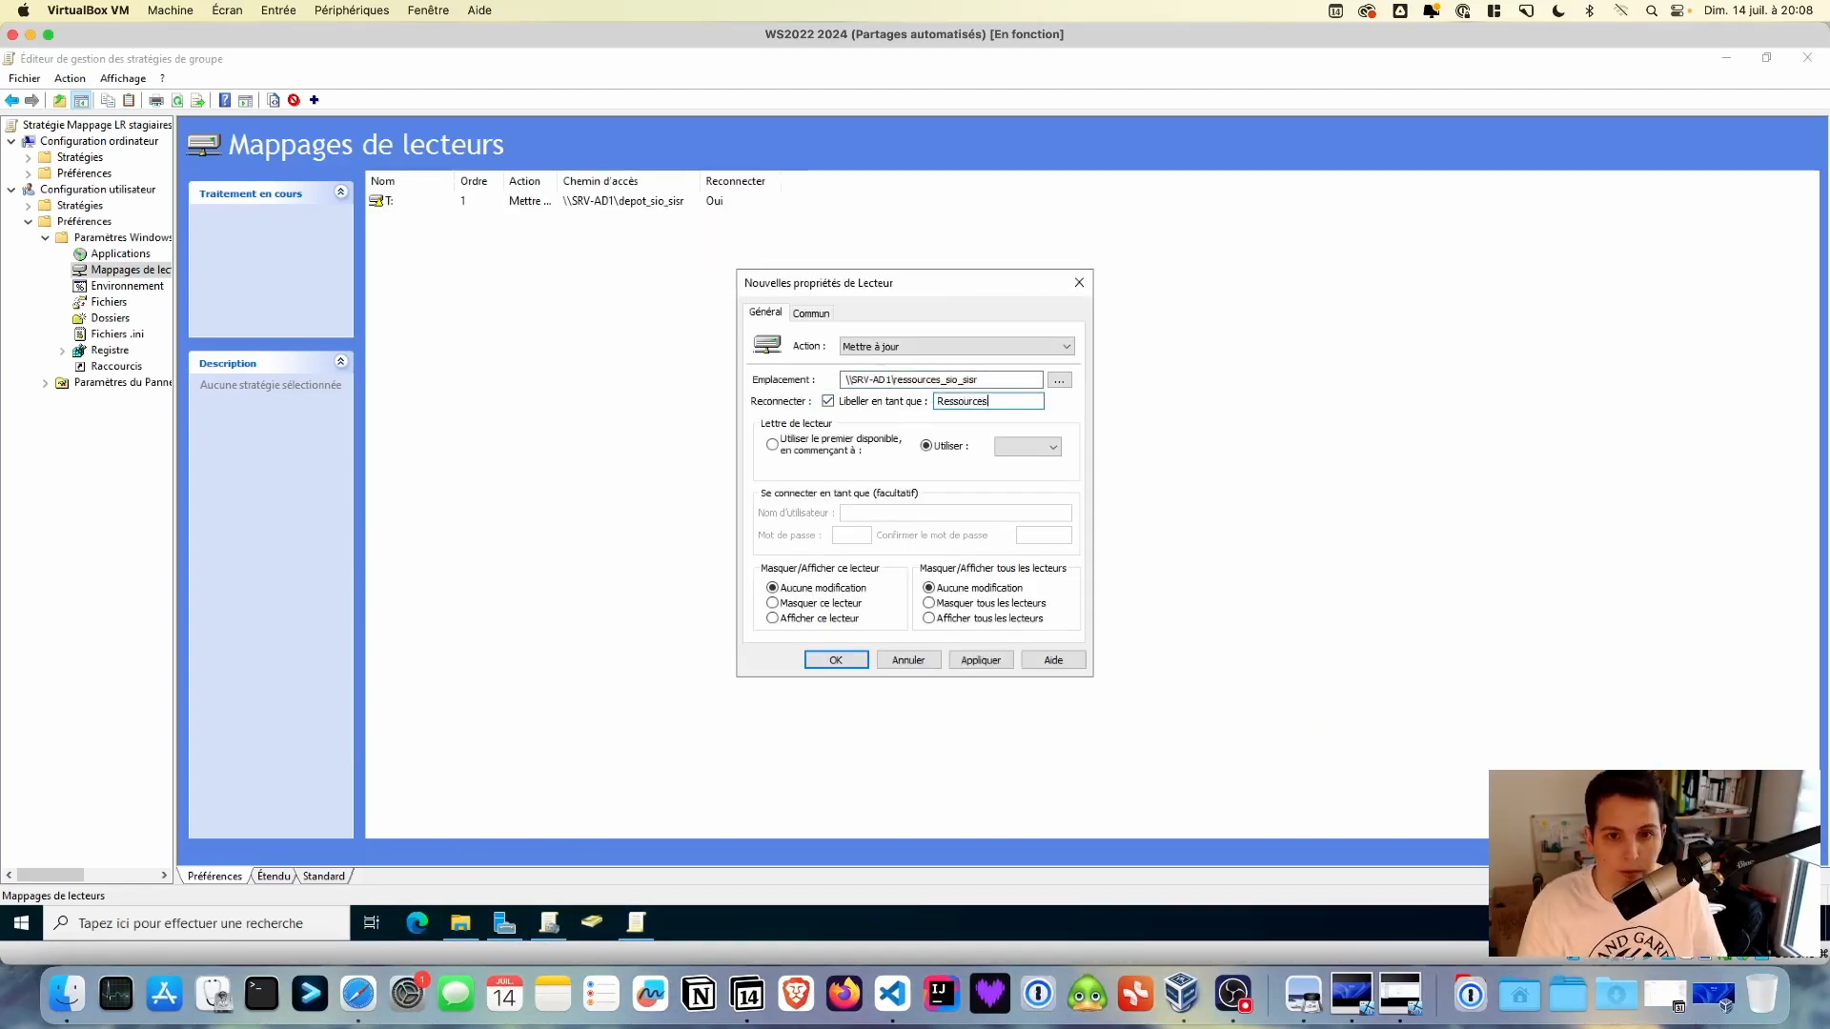
pyautogui.write(' SIO SISR')
pyautogui.click(1053, 446)
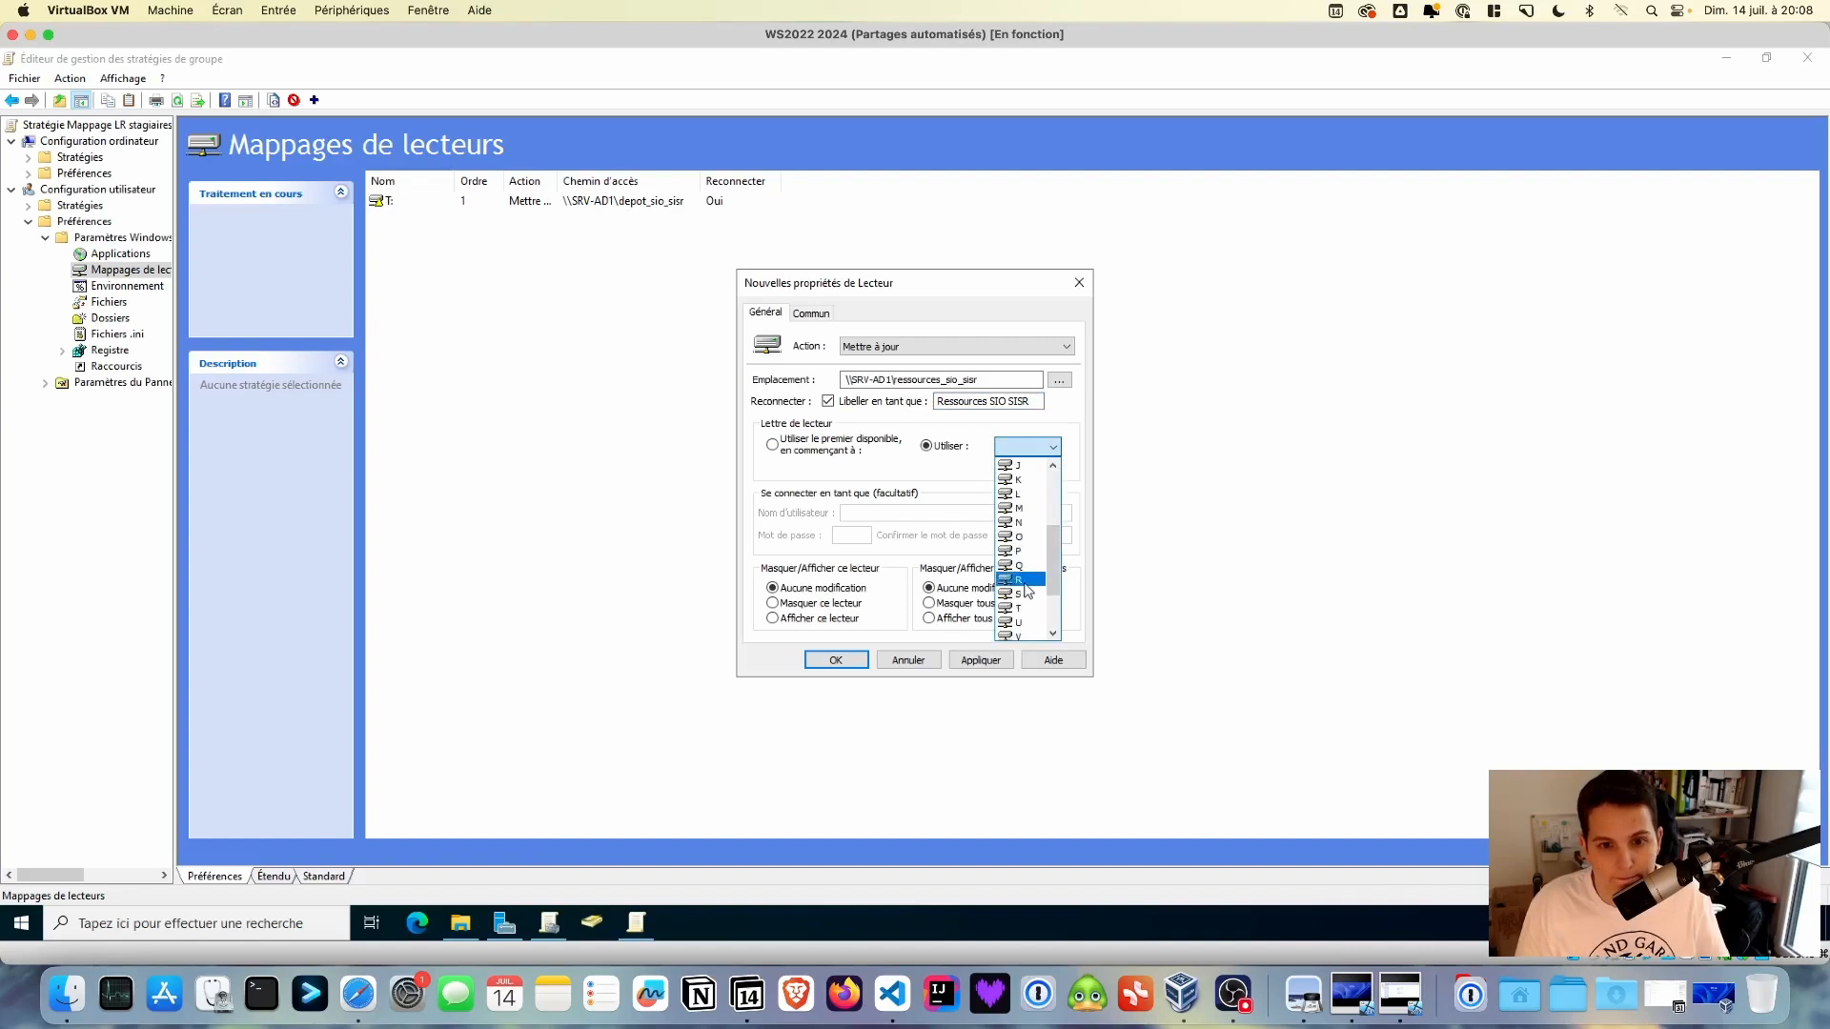
pyautogui.click(1025, 581)
pyautogui.click(980, 660)
pyautogui.click(835, 660)
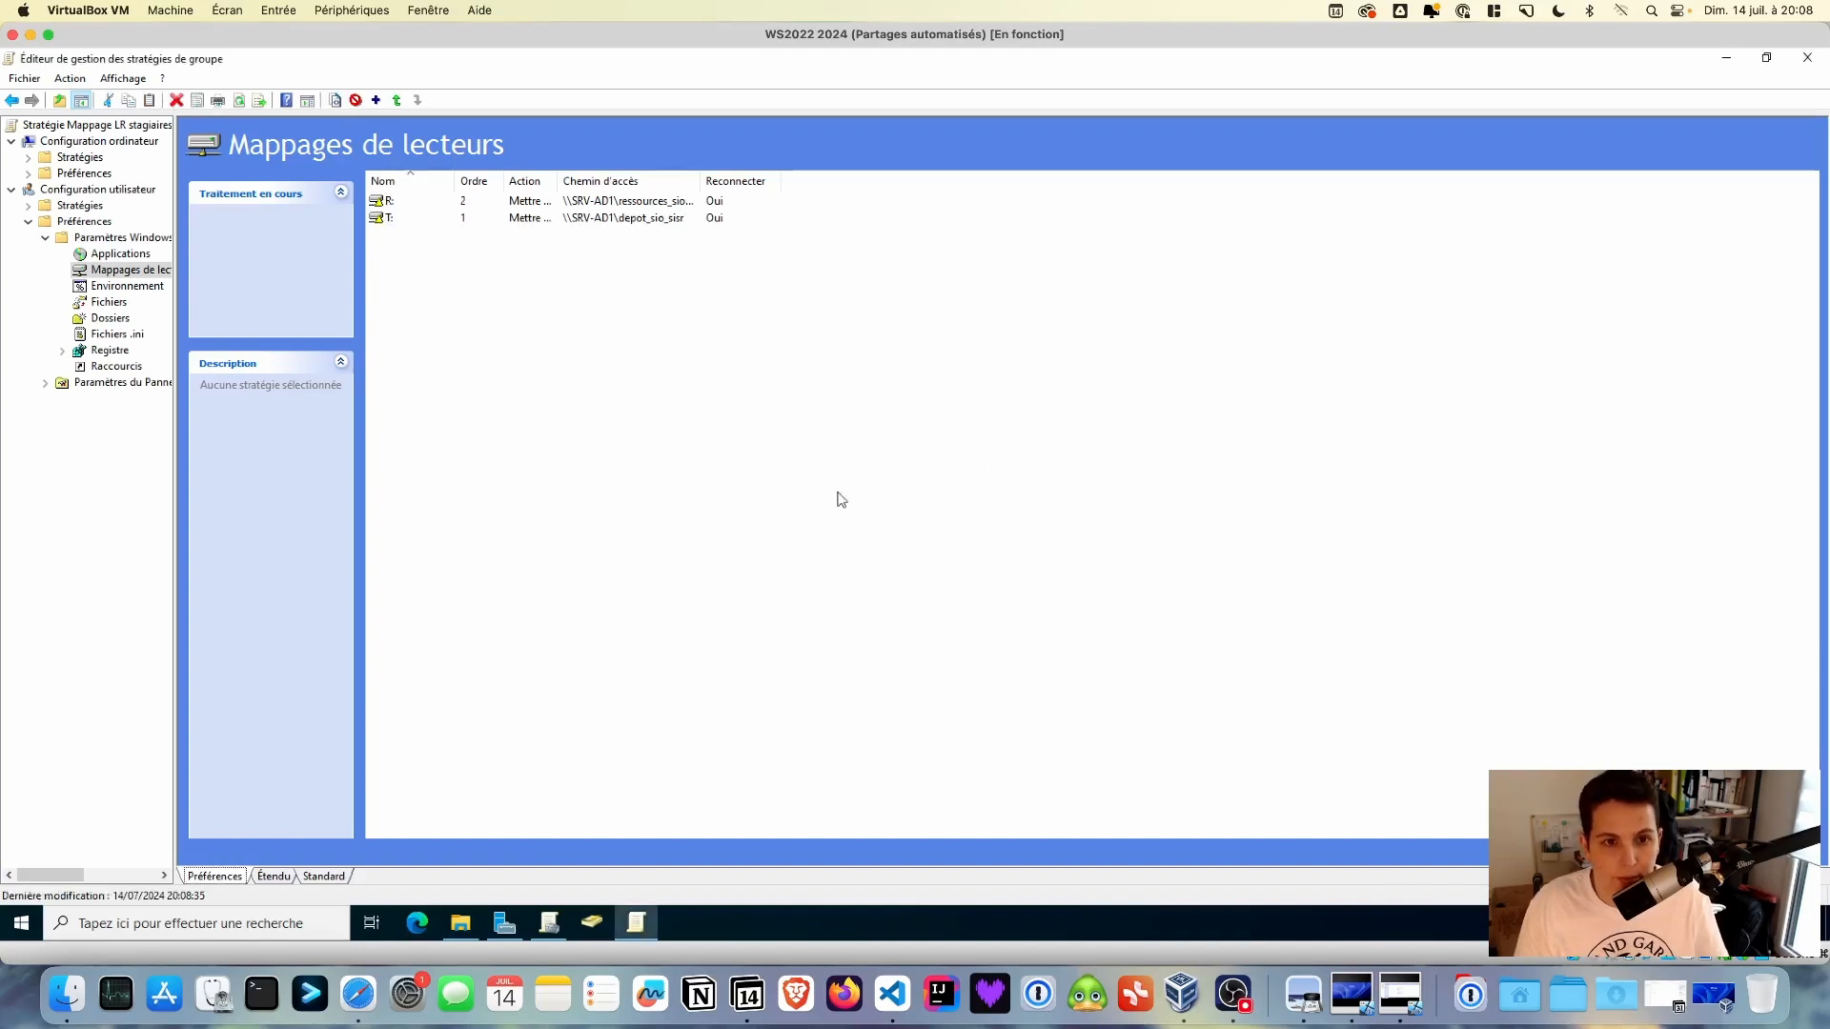
# - Widen the Path column, review the SRV-AD1 shares, then close the policy editor and management console
pyautogui.moveTo(700, 182); pyautogui.dragTo(723, 181)
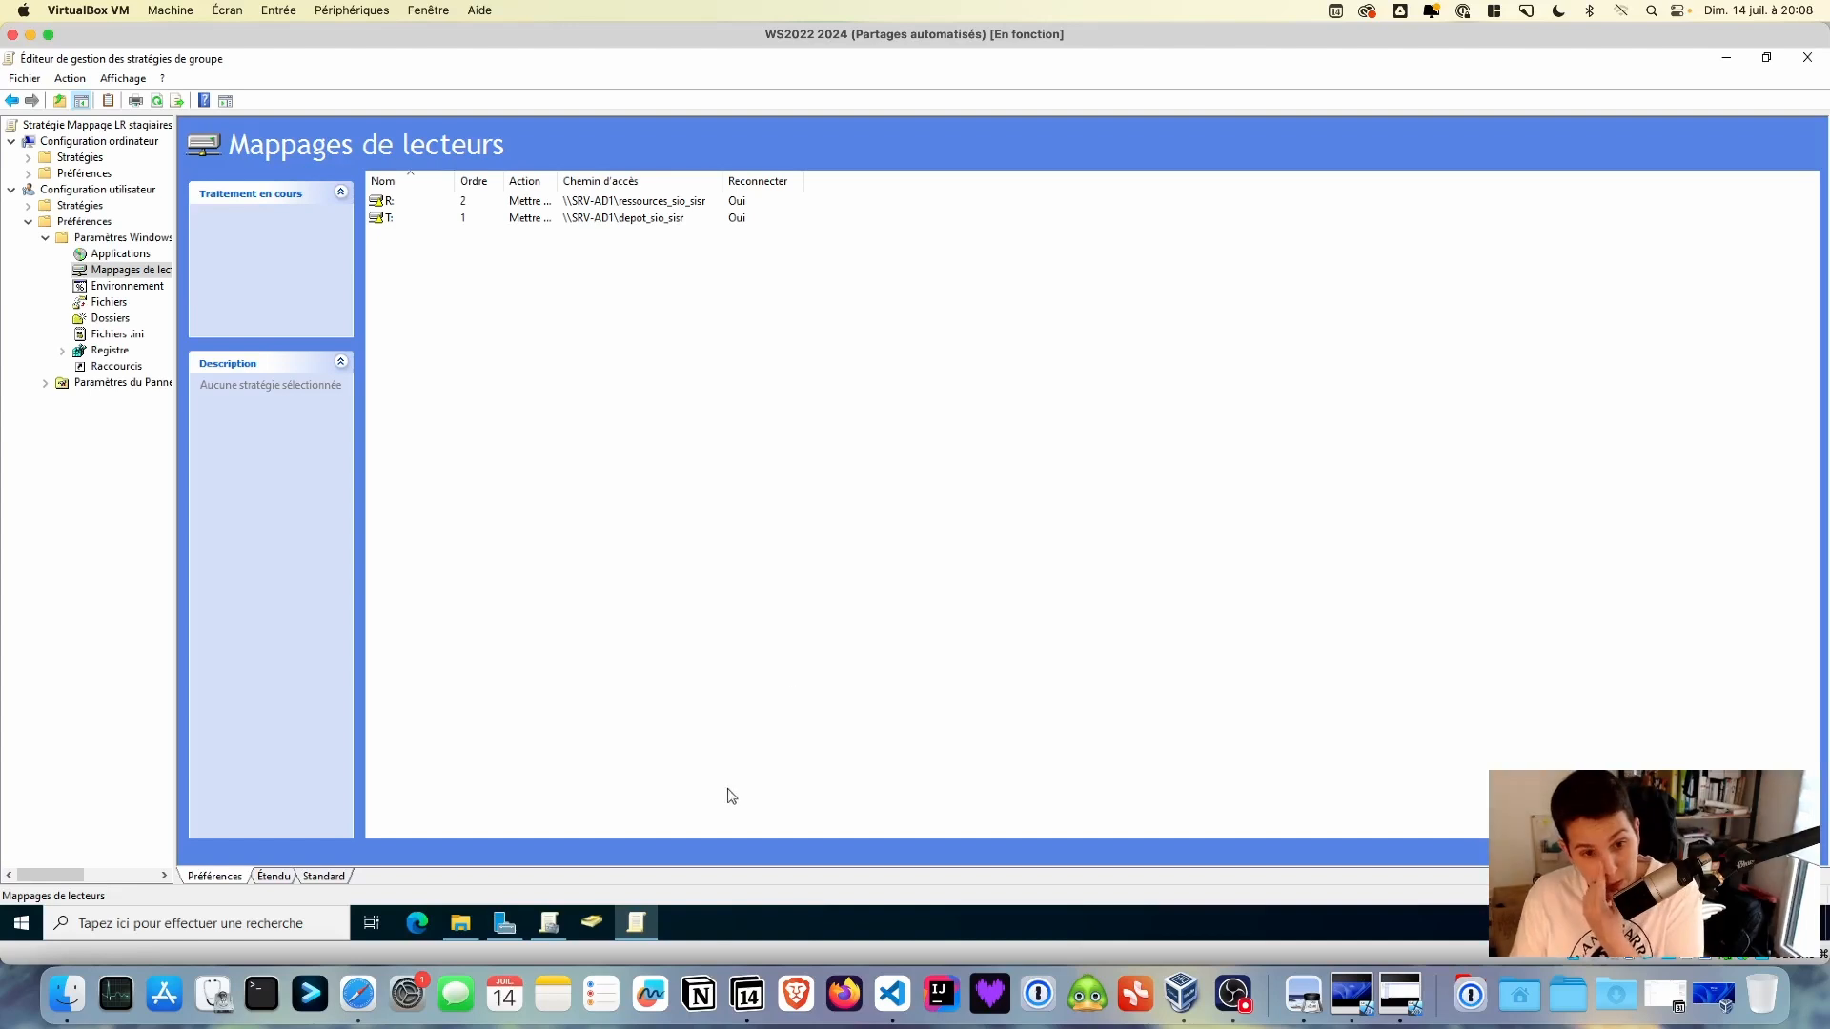
pyautogui.click(463, 923)
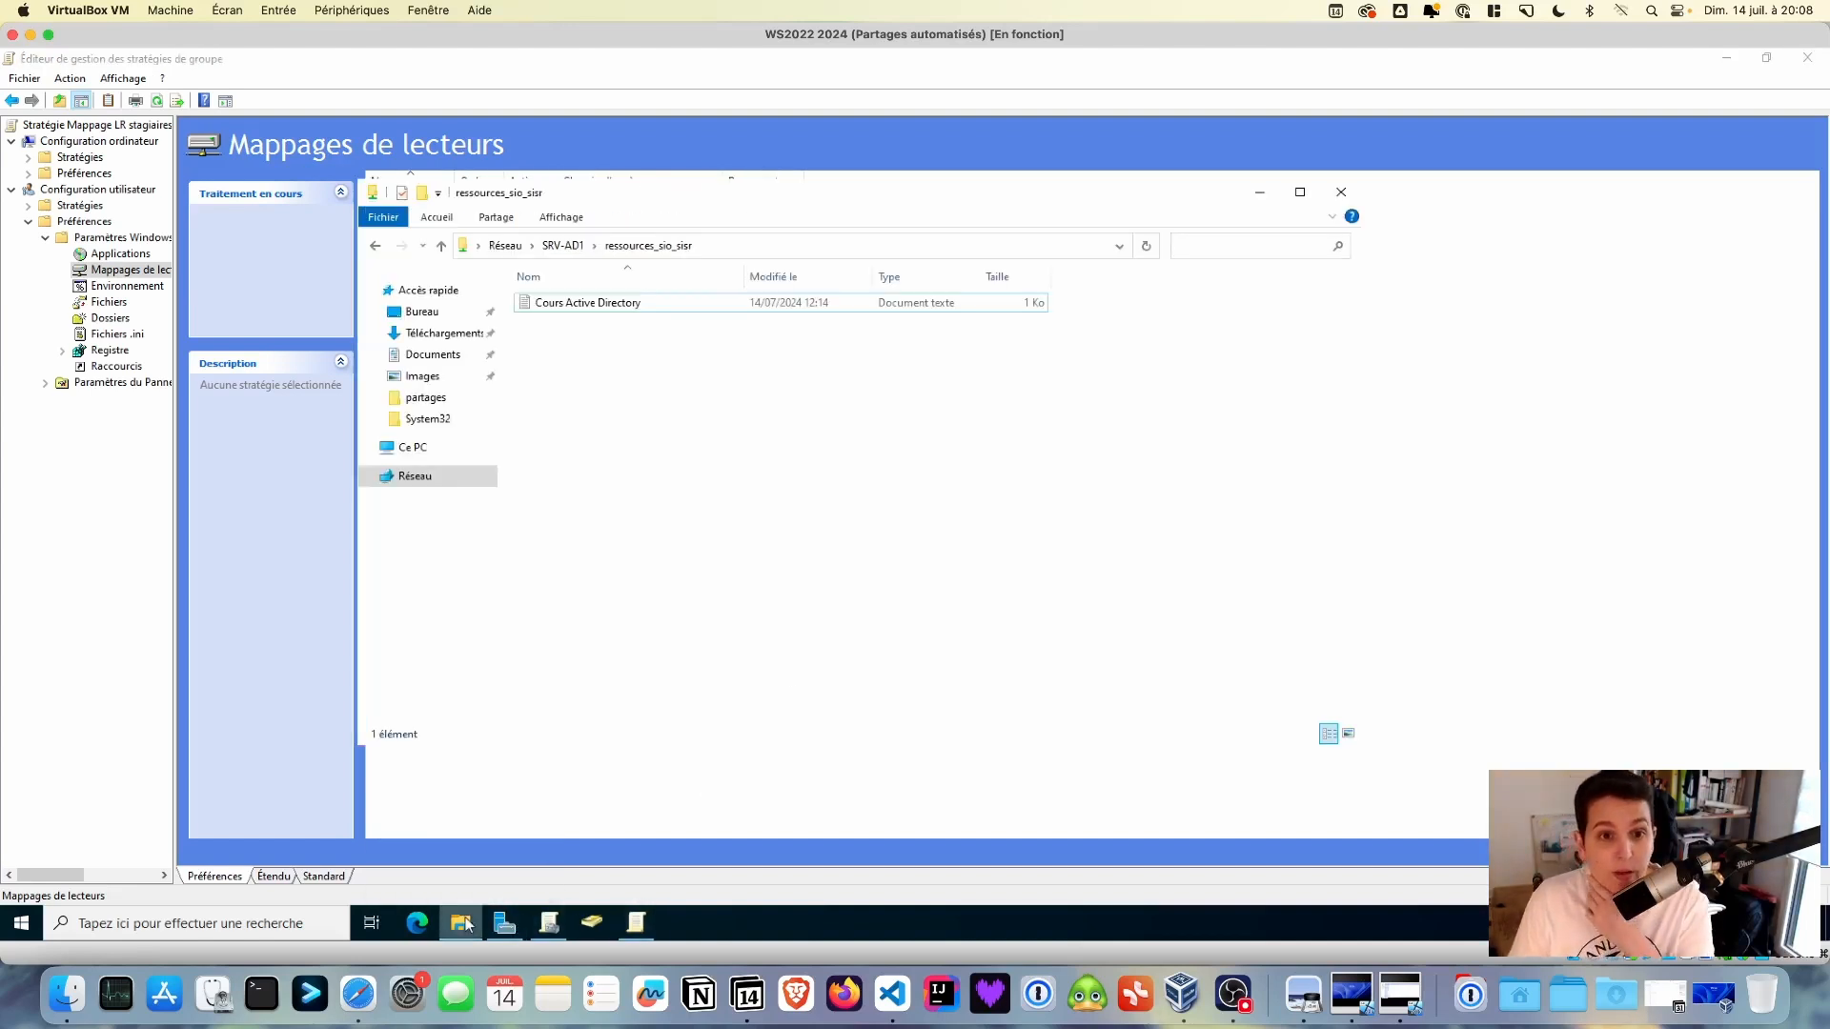
pyautogui.click(562, 246)
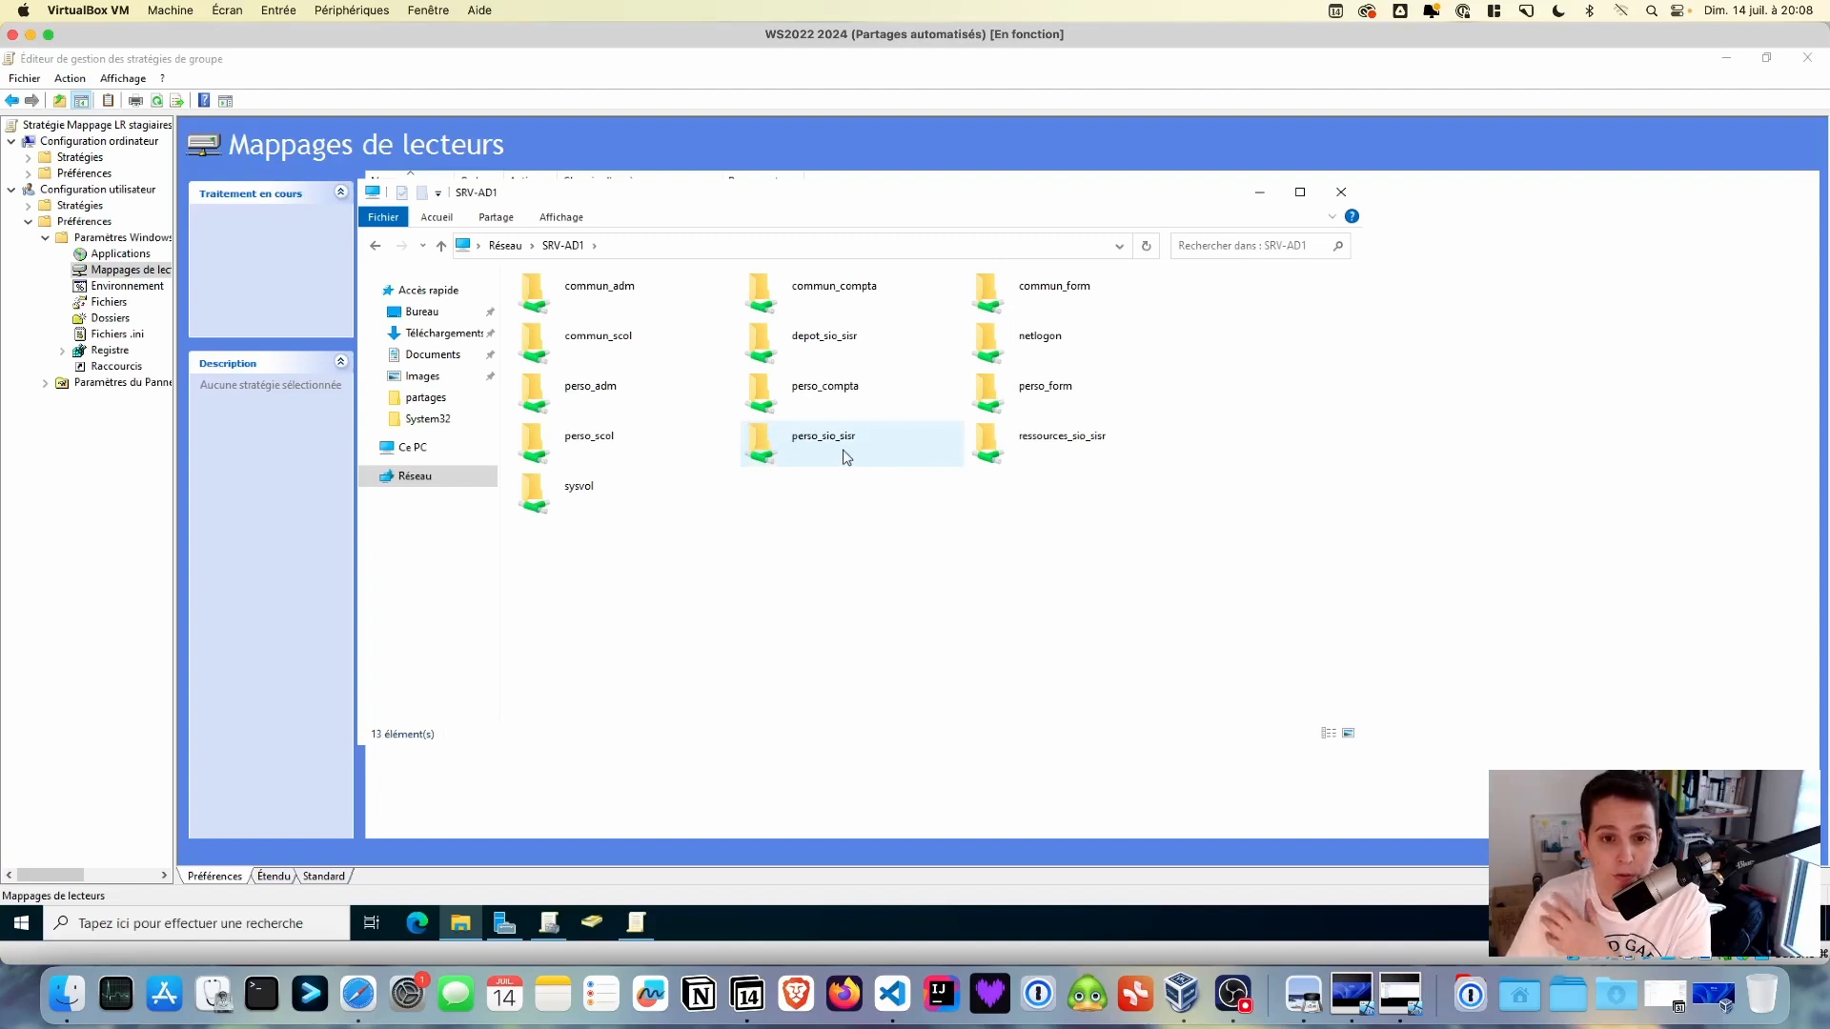
pyautogui.click(1260, 193)
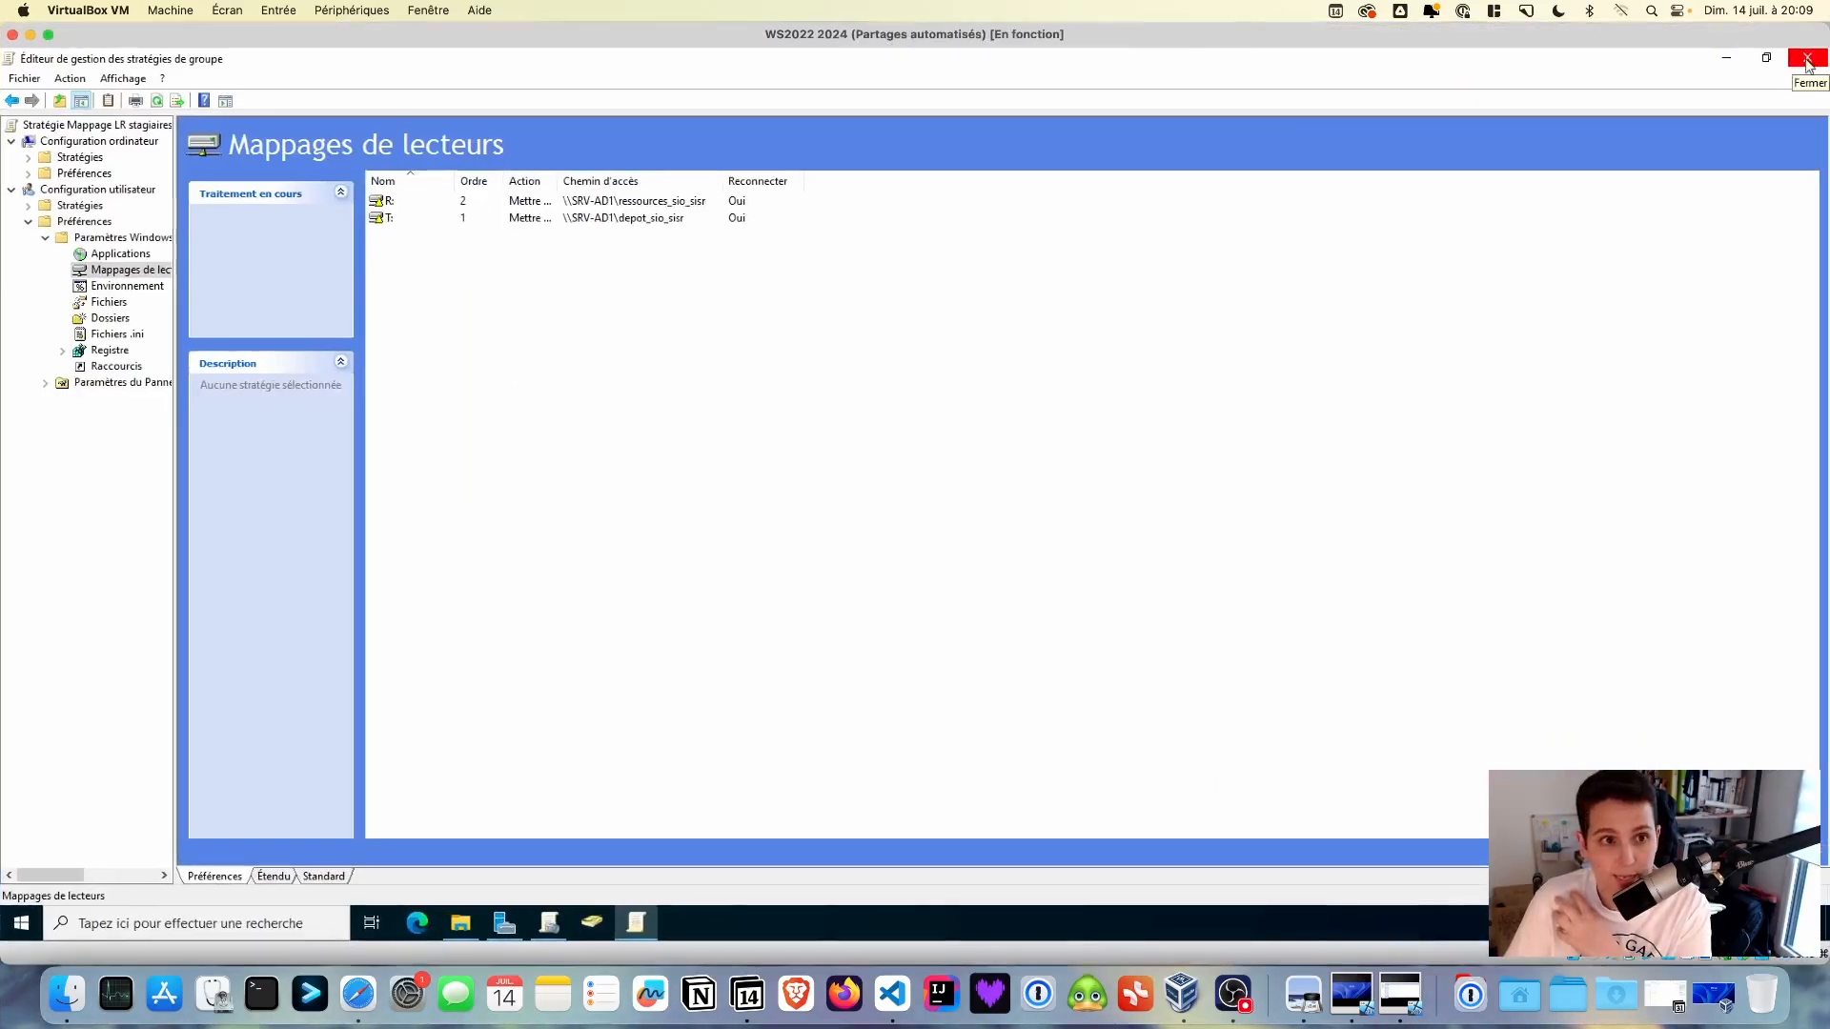
pyautogui.click(1808, 61)
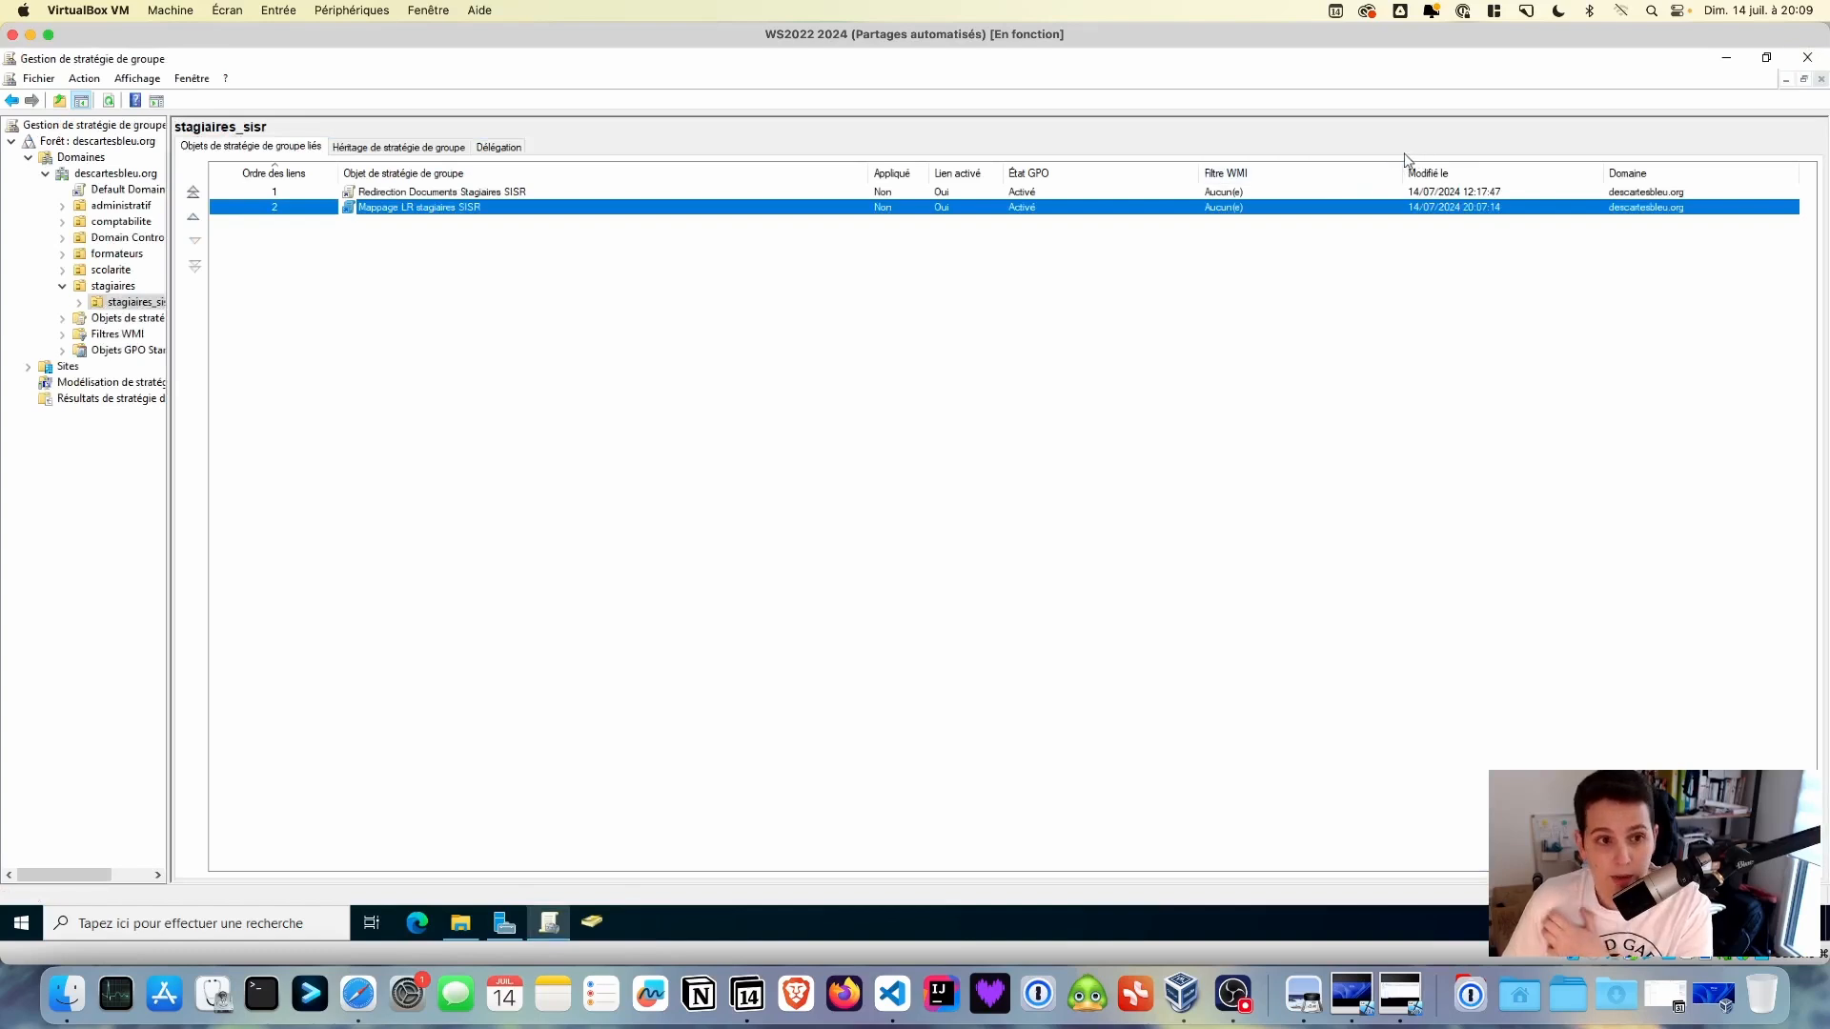
pyautogui.click(1804, 57)
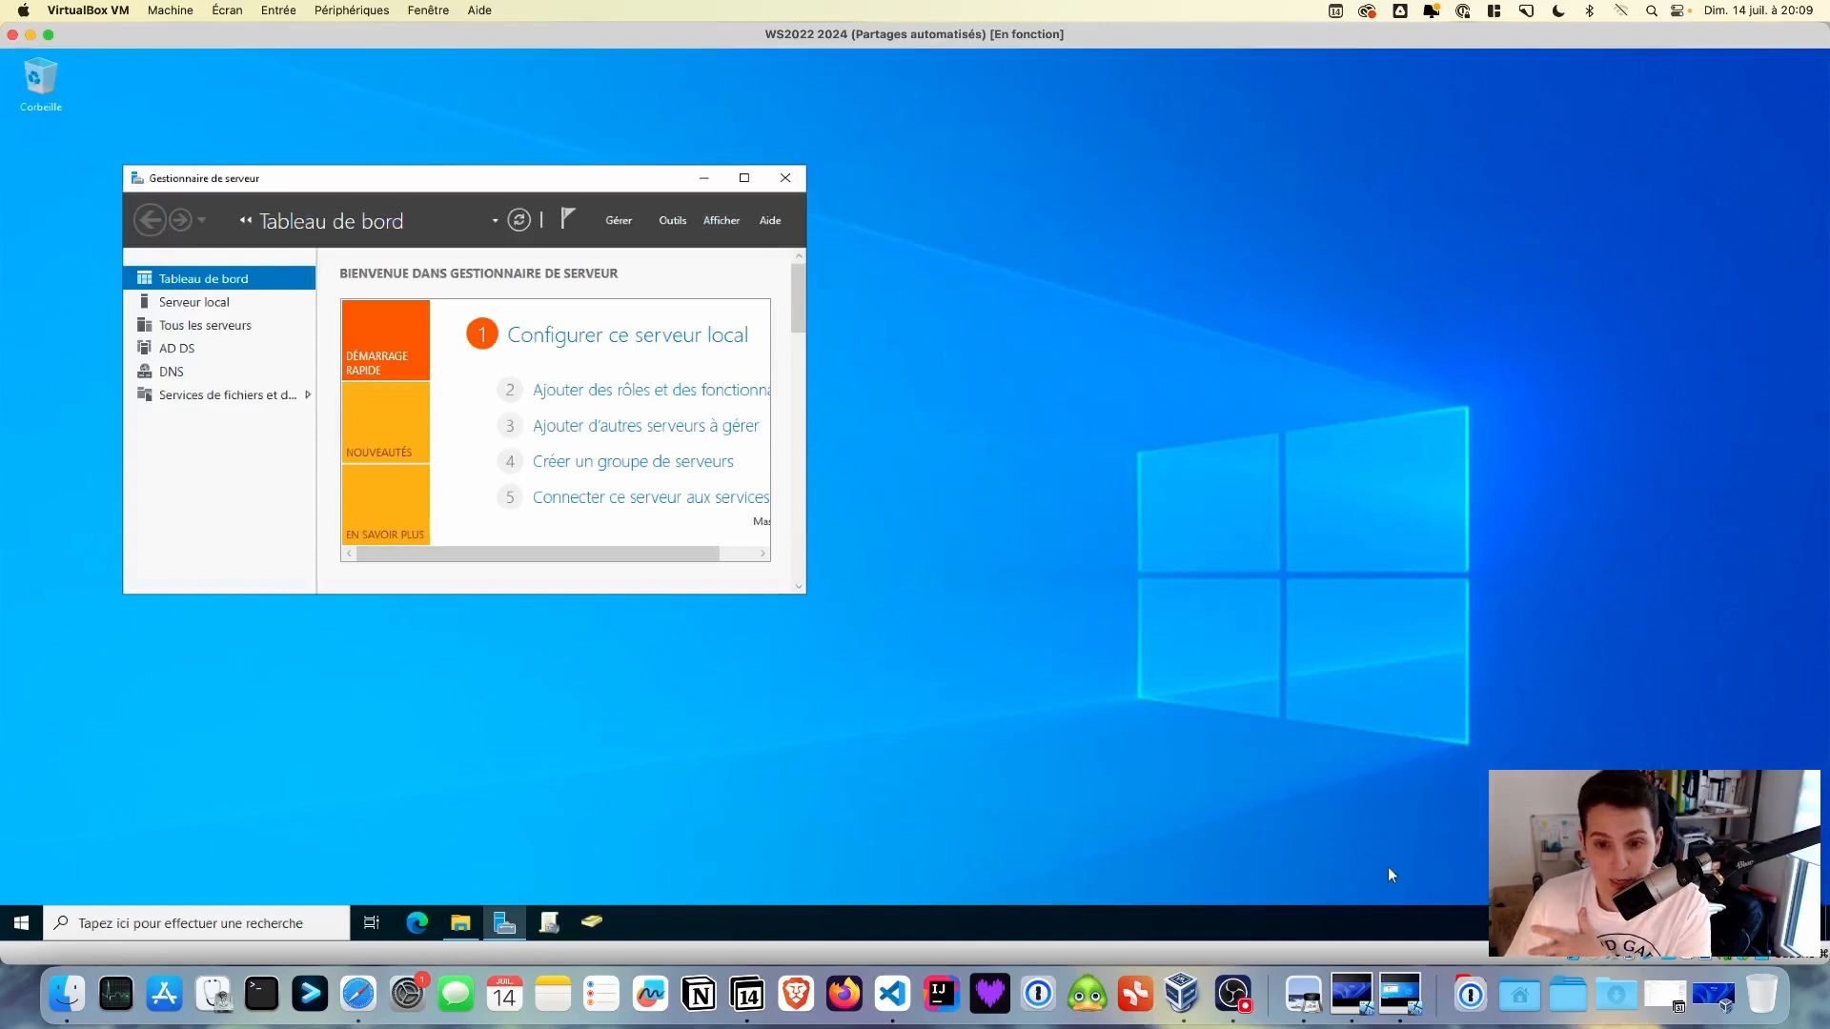
# - On the Windows 11 VM, sign in through Other user with a domain user's username and password
pyautogui.click(1351, 995)
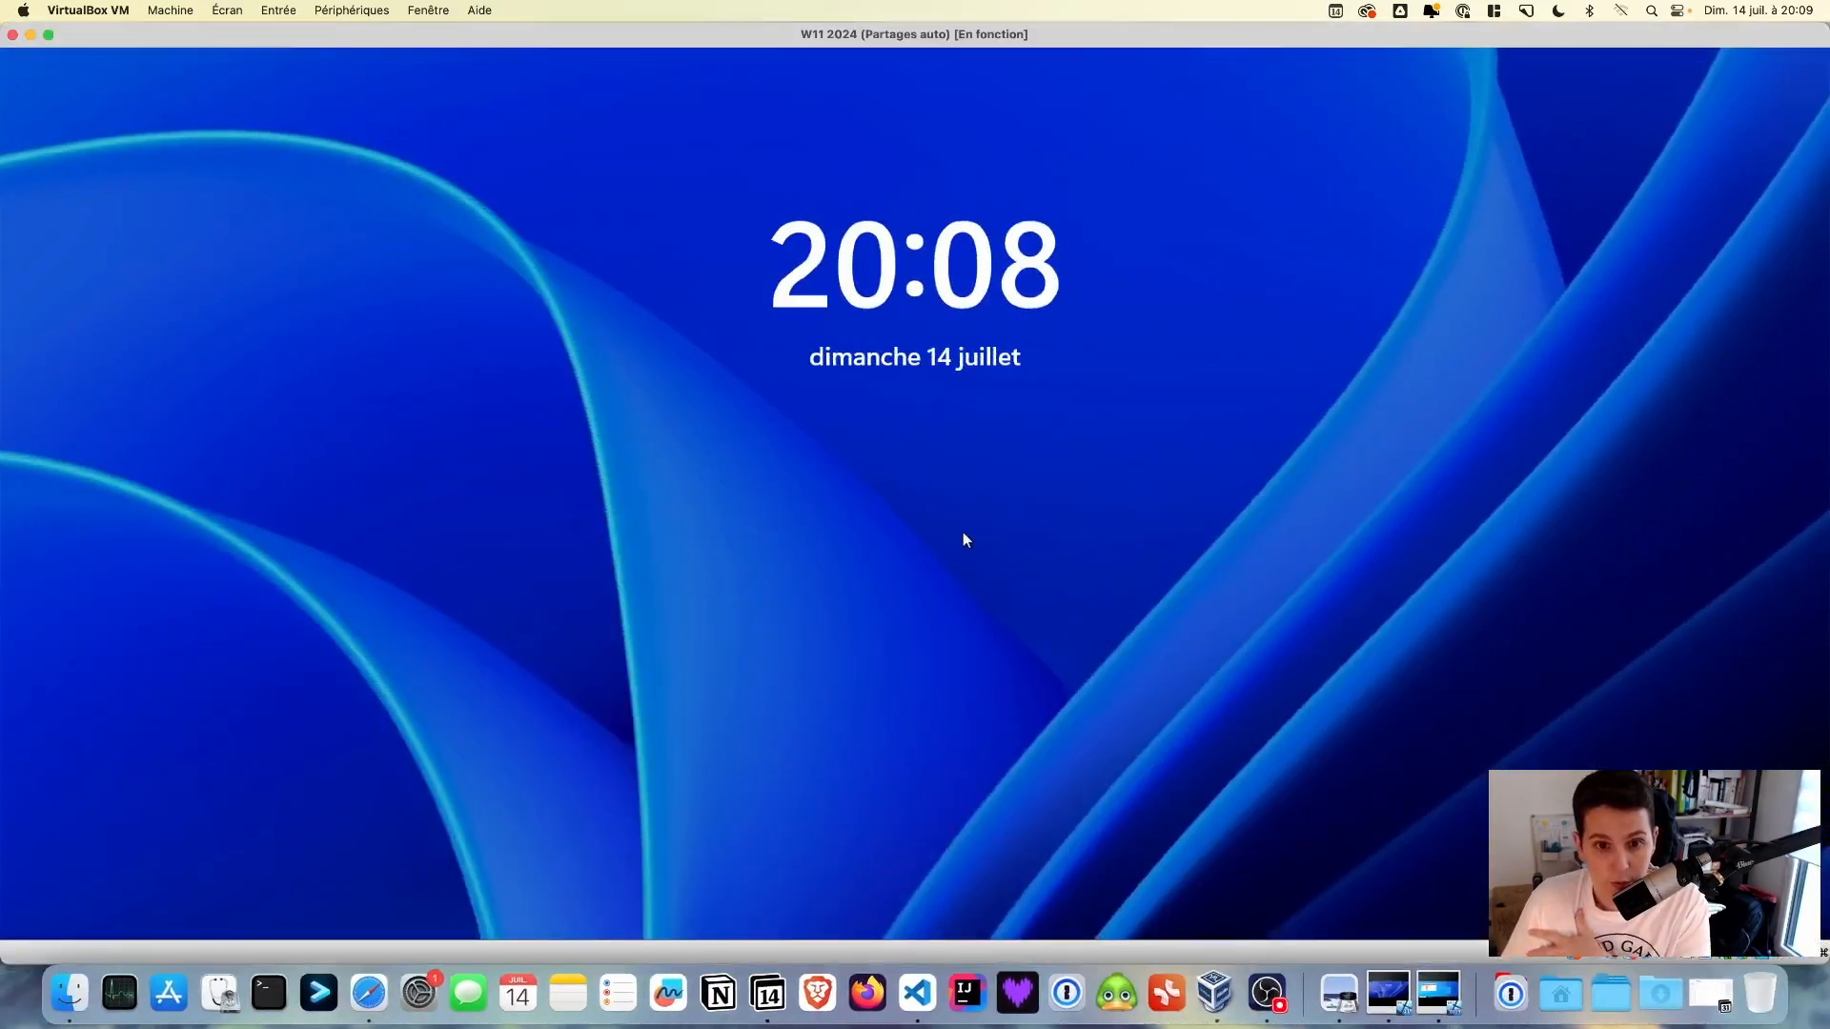
pyautogui.click(963, 534)
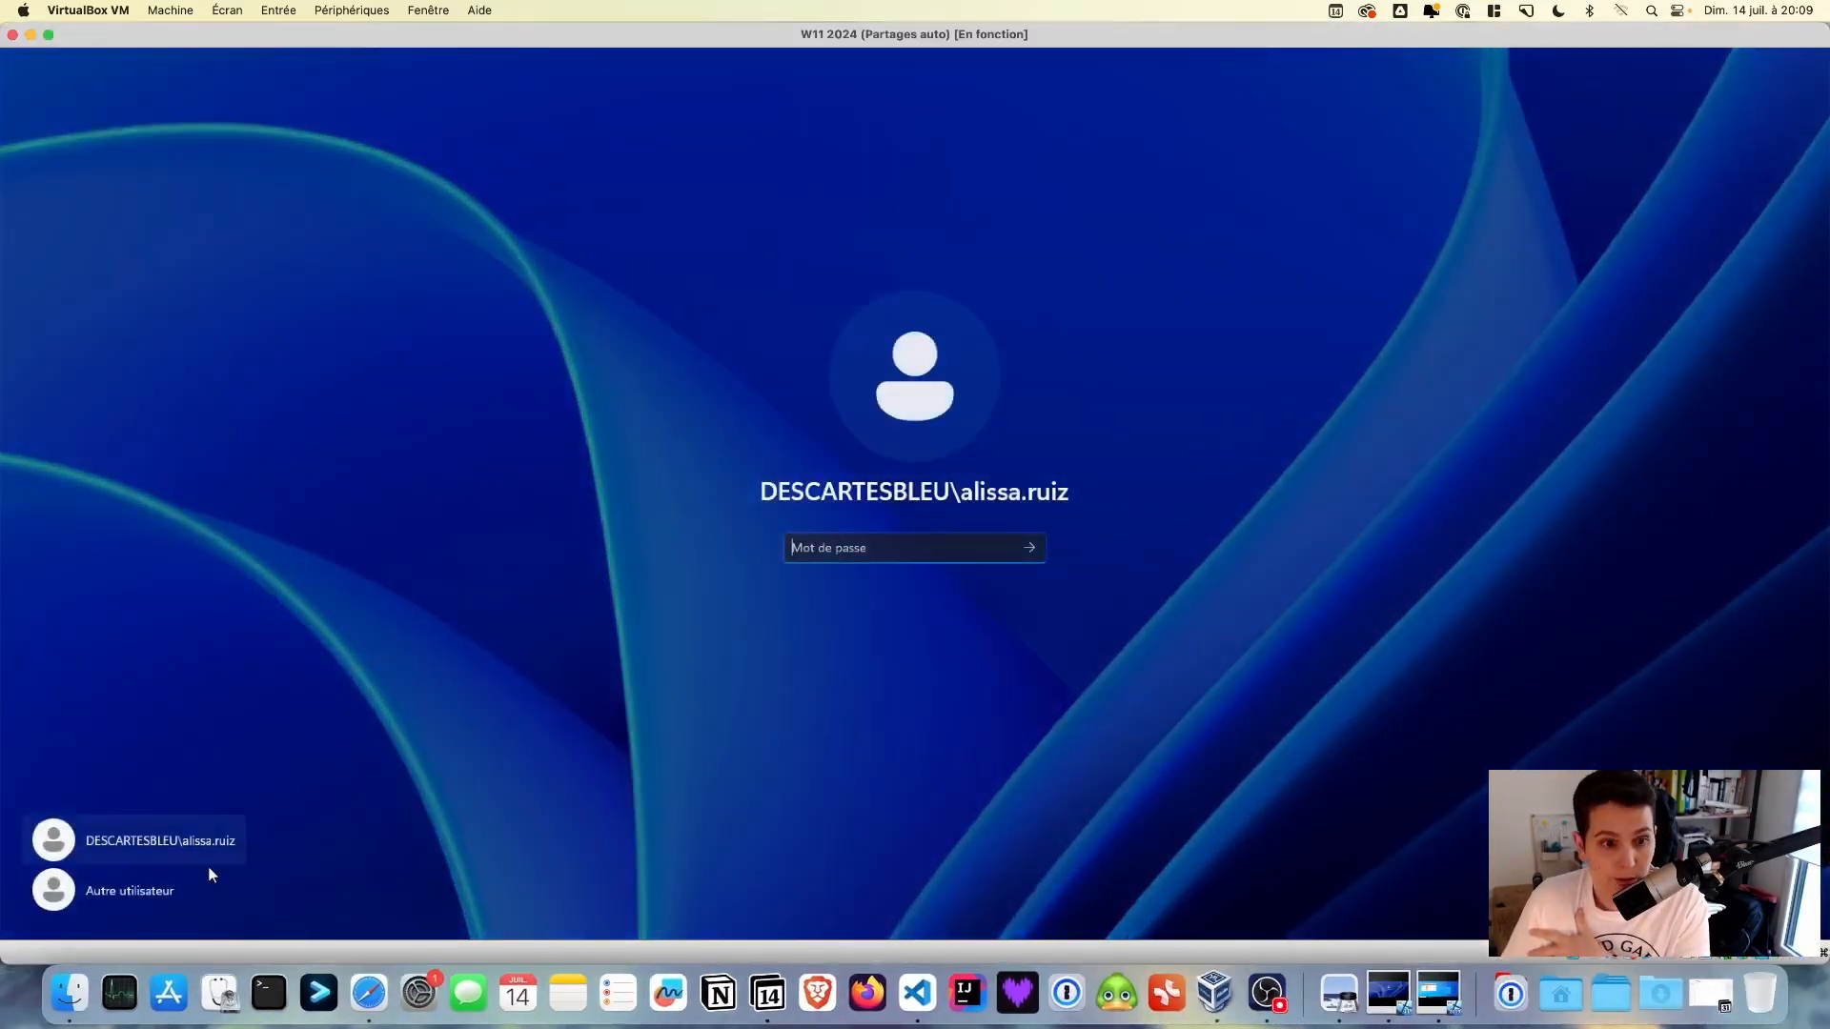
pyautogui.click(178, 886)
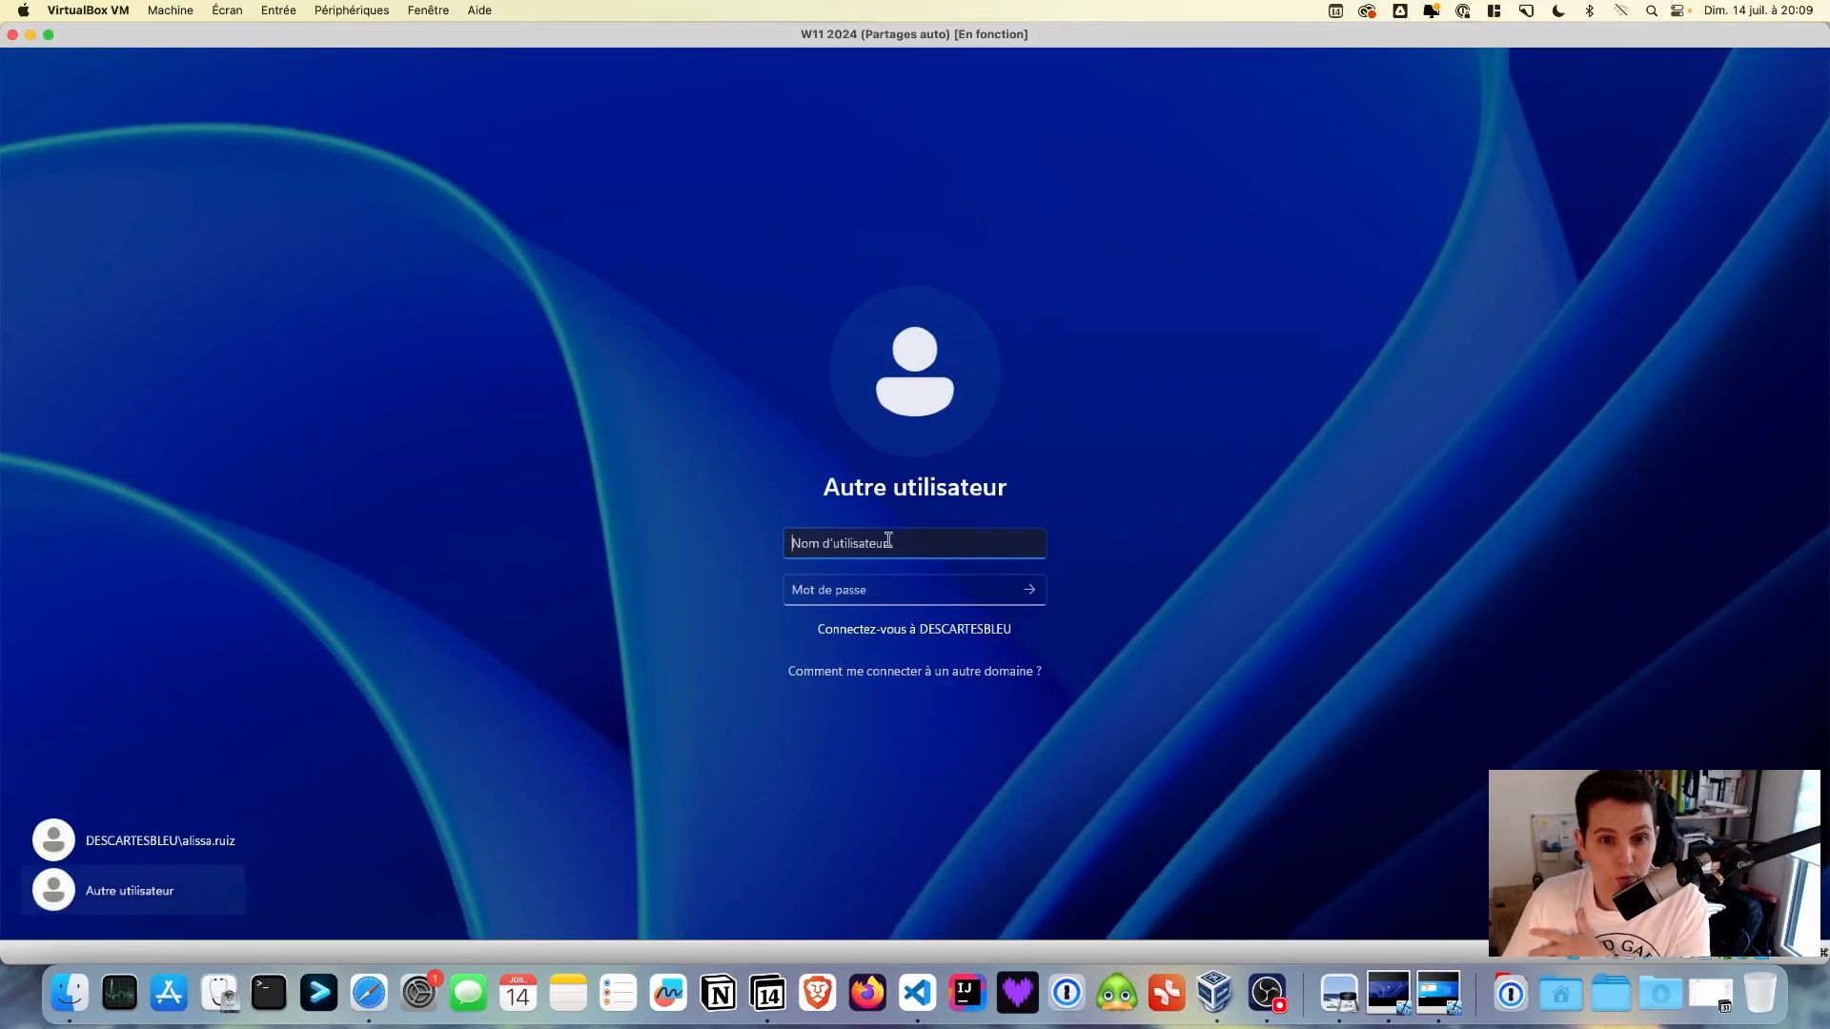
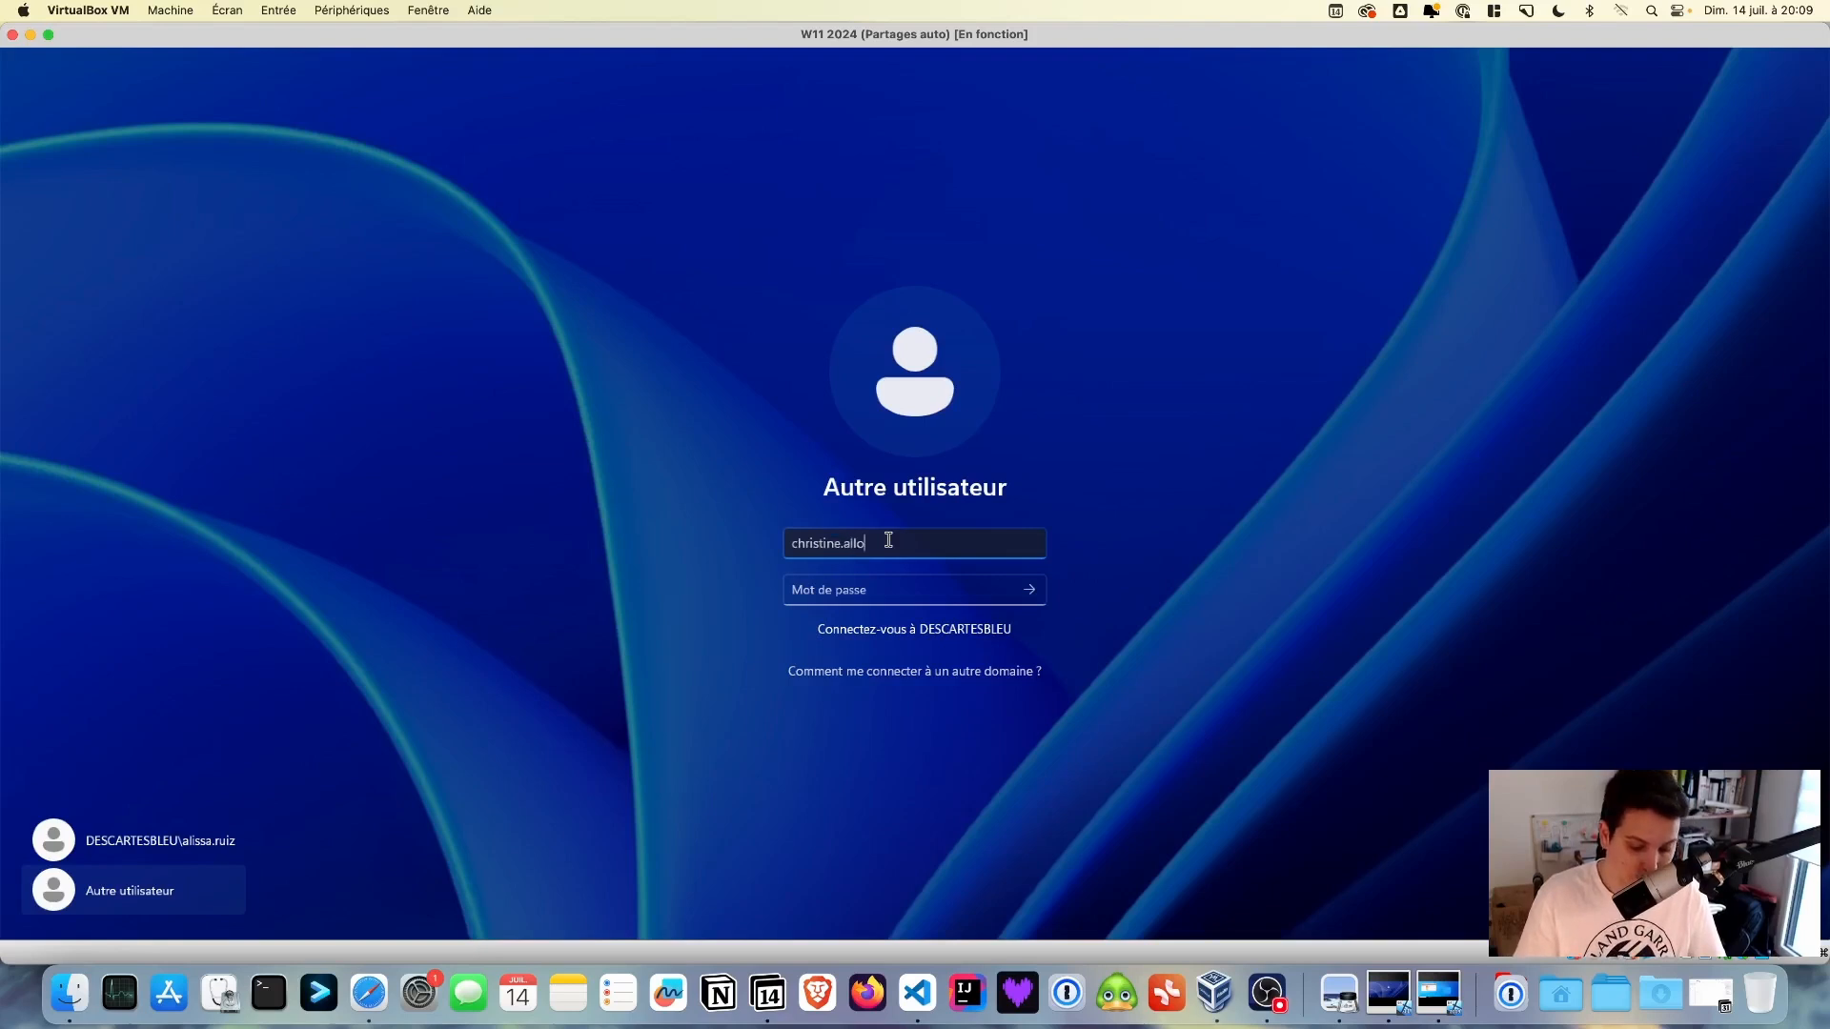
pyautogui.press('Tab')
pyautogui.write('************')
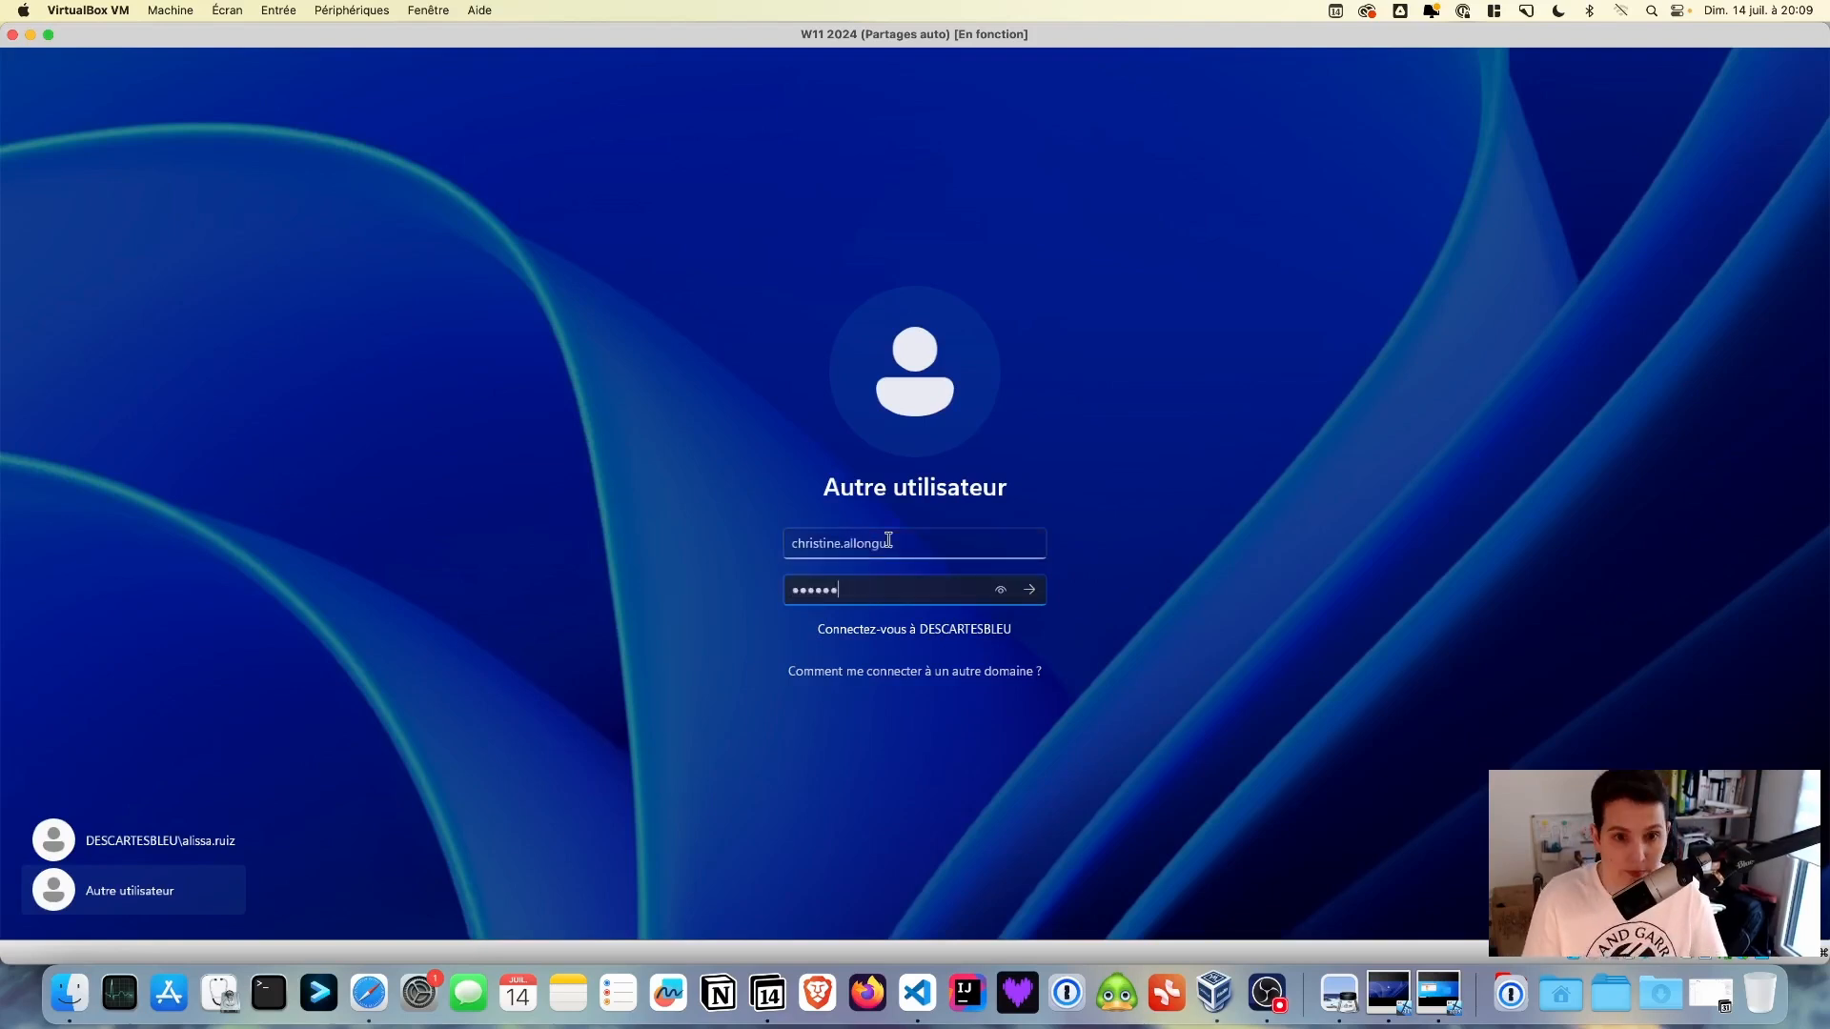
pyautogui.press('Return')
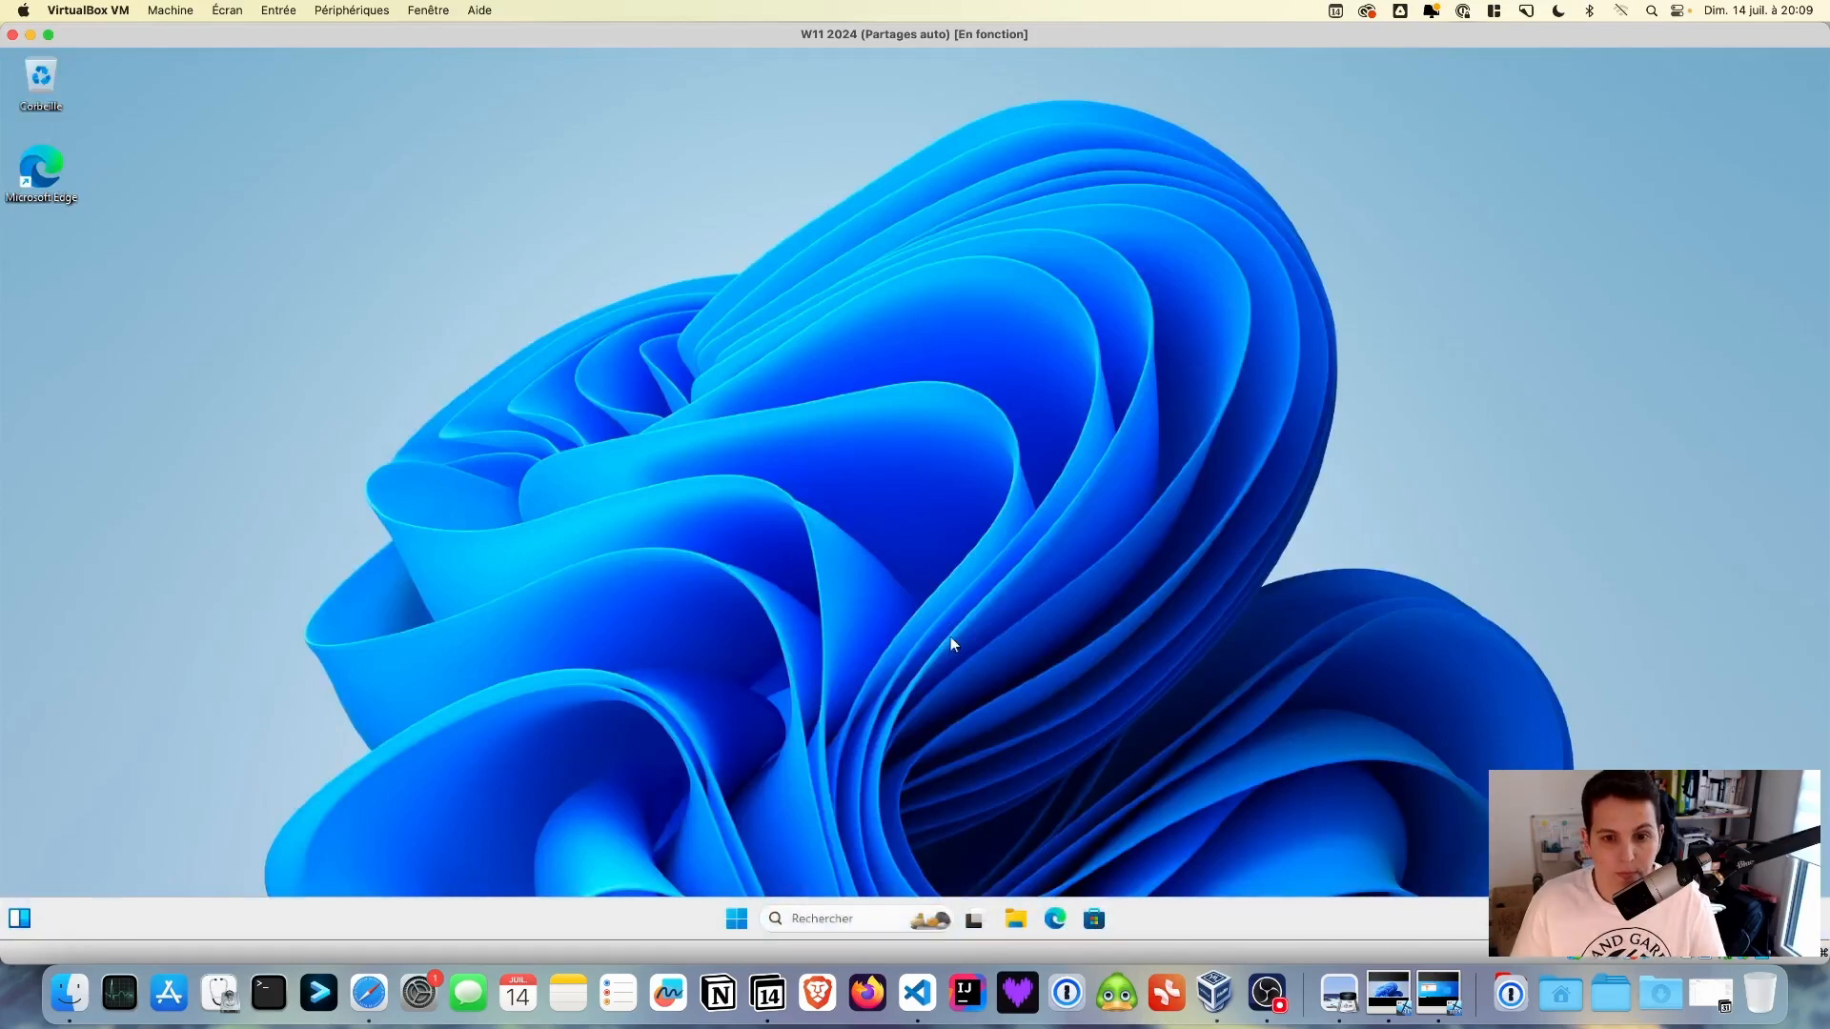
pyautogui.click(1016, 918)
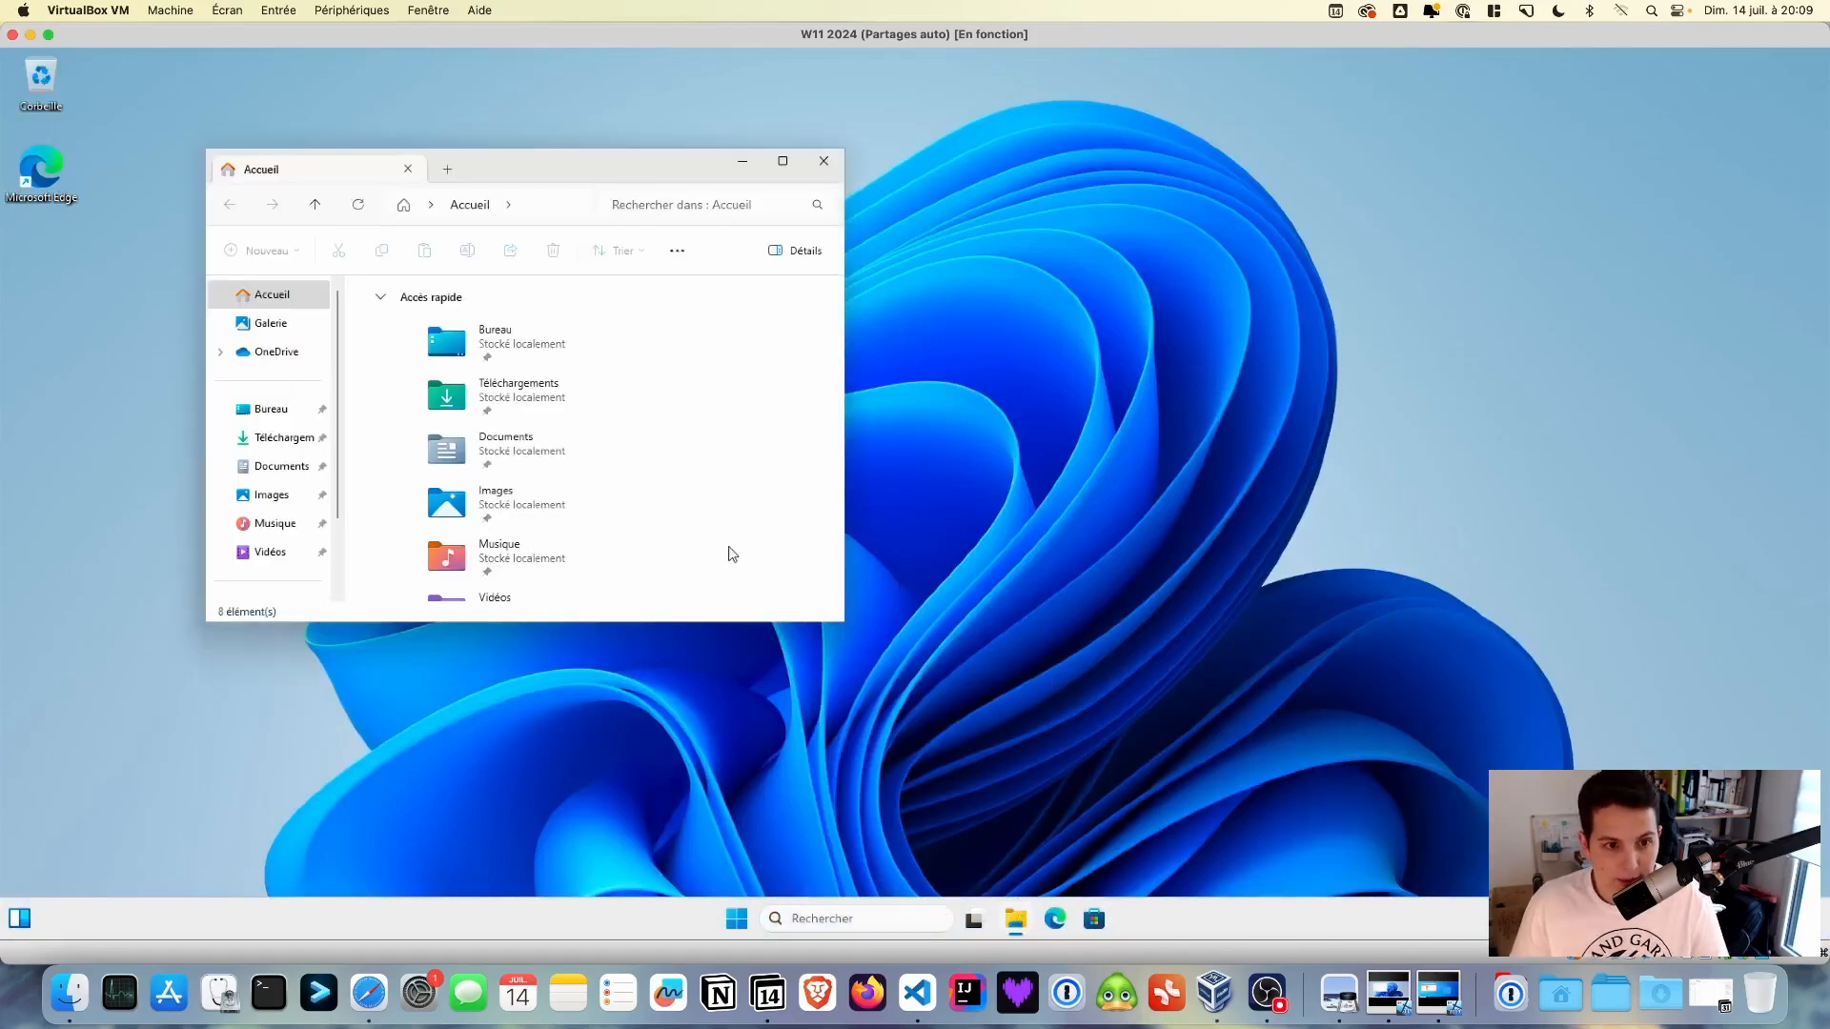
pyautogui.scroll(-2, 286, 534)
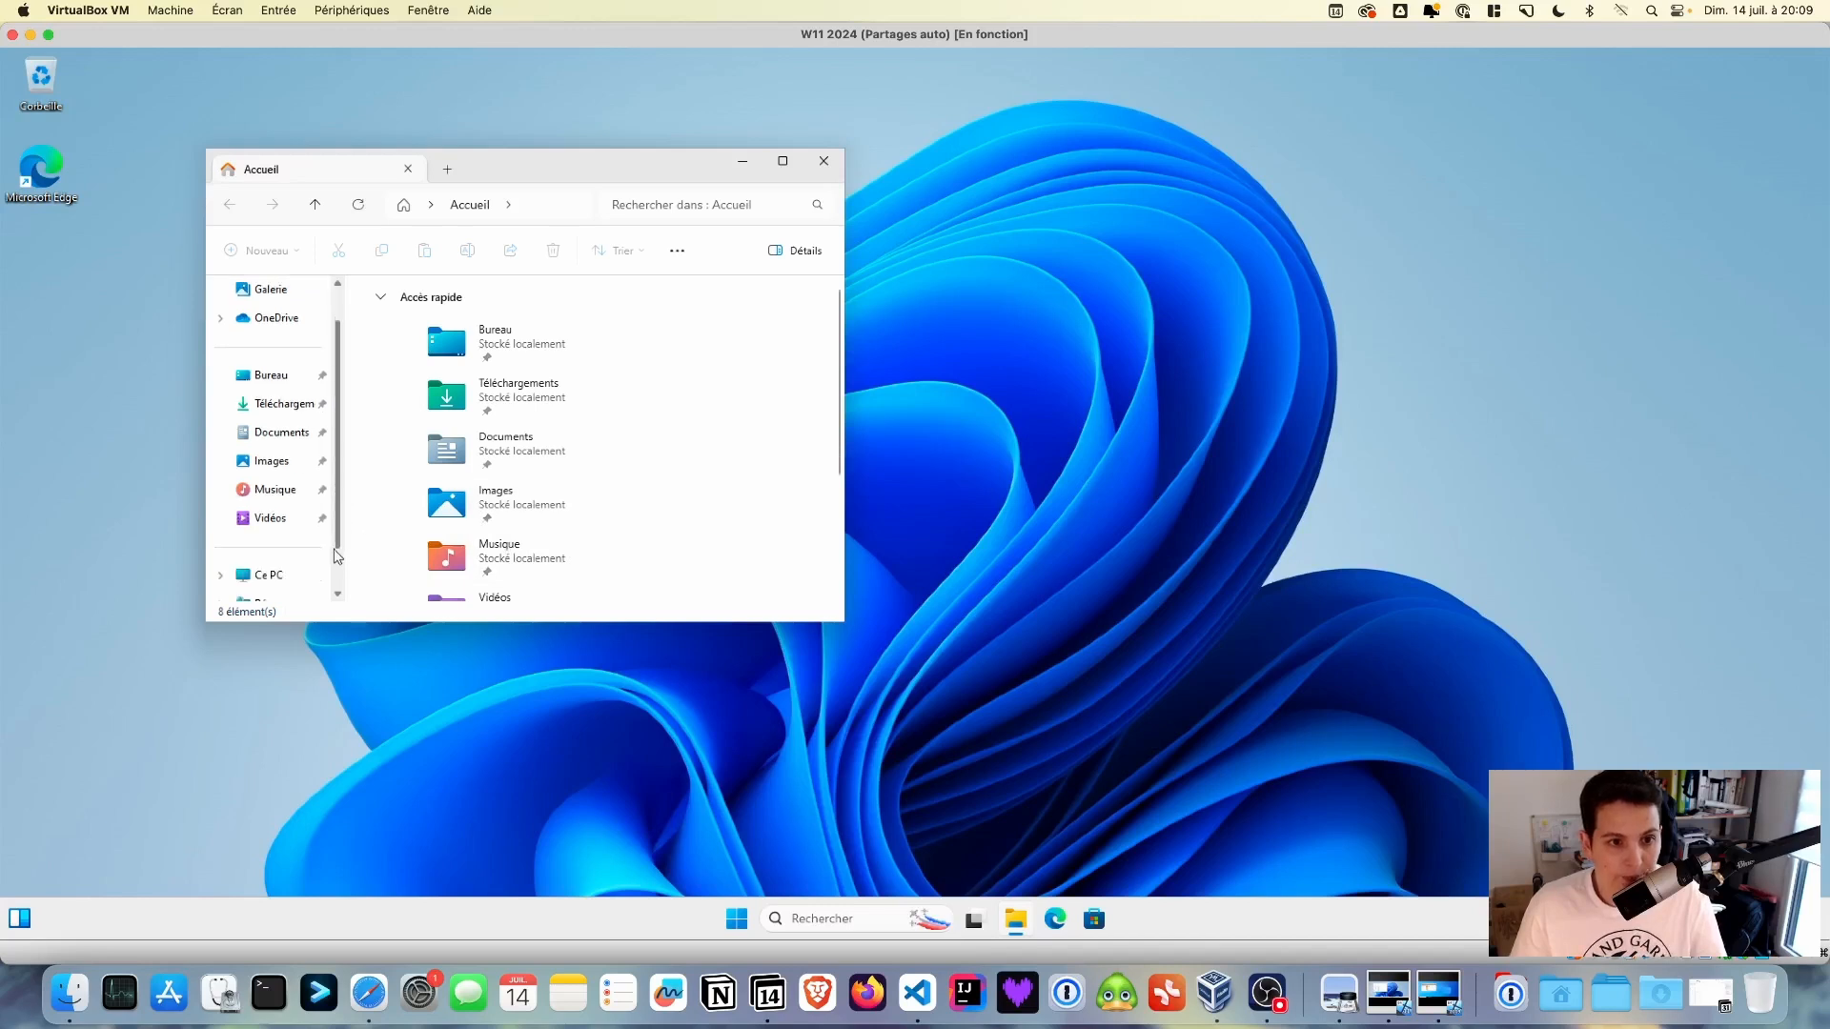
pyautogui.click(285, 551)
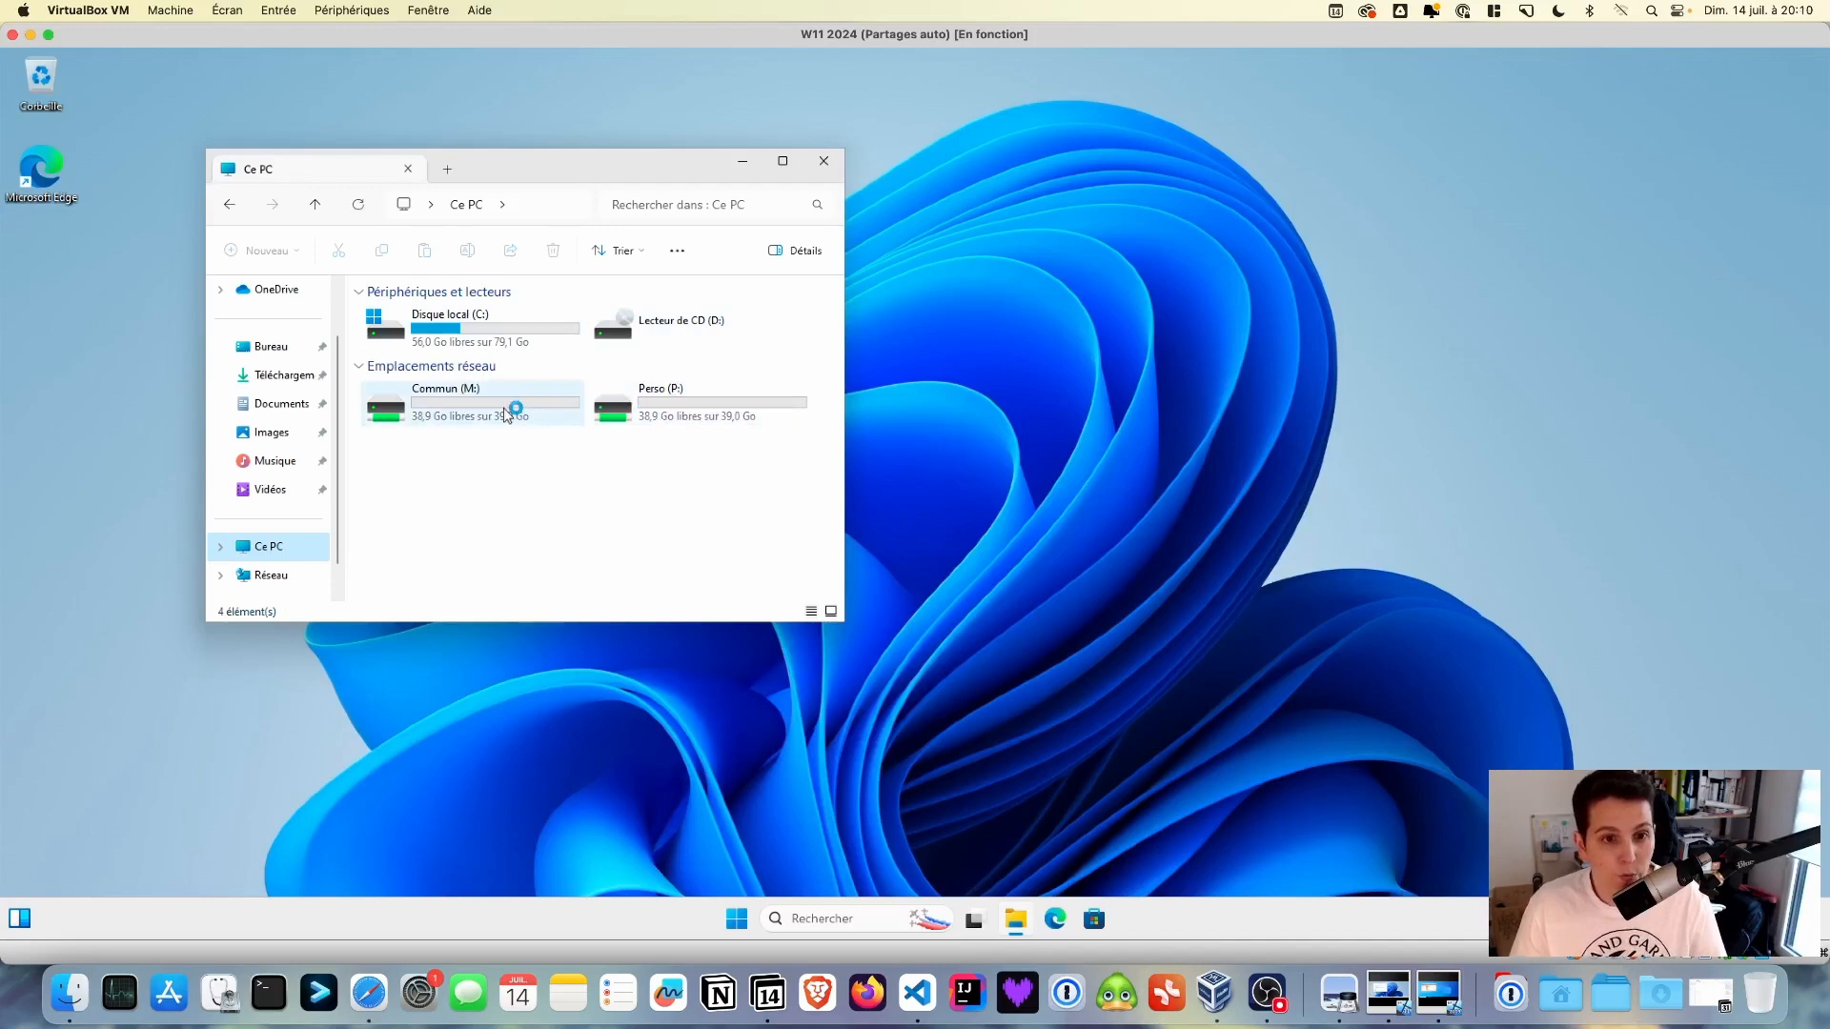
pyautogui.doubleClick(506, 412)
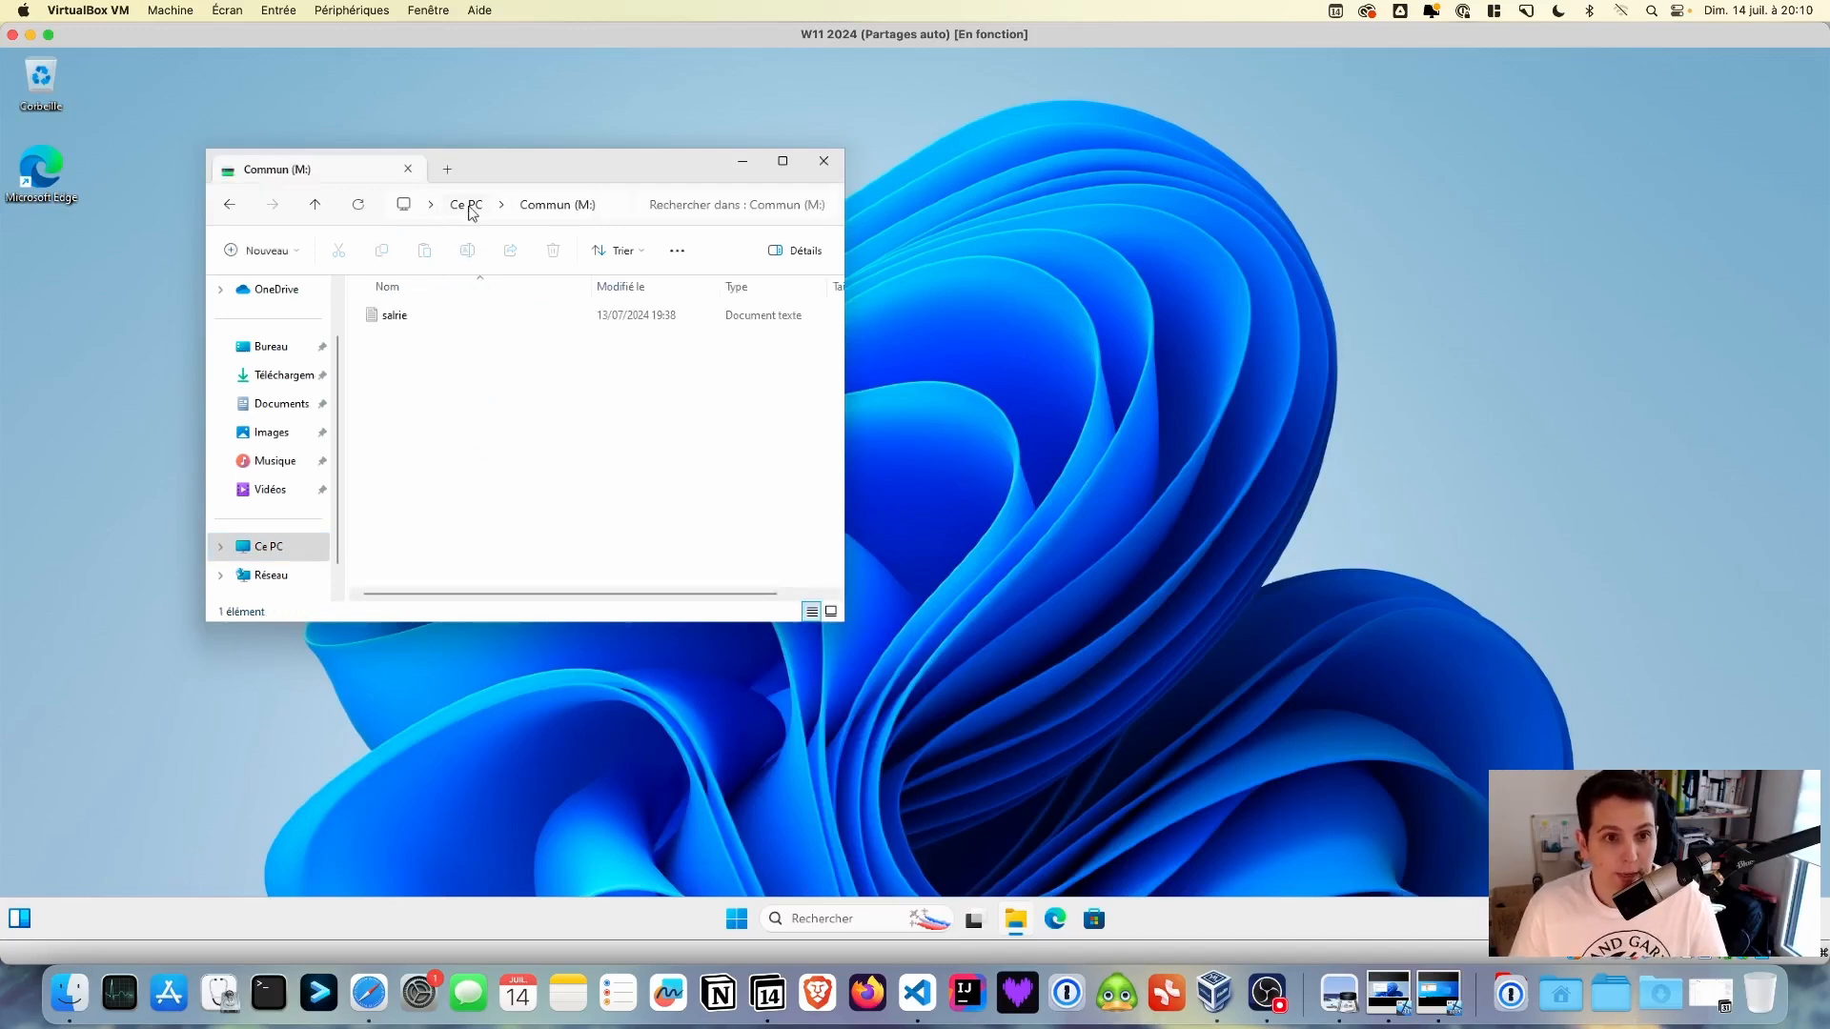
pyautogui.click(471, 212)
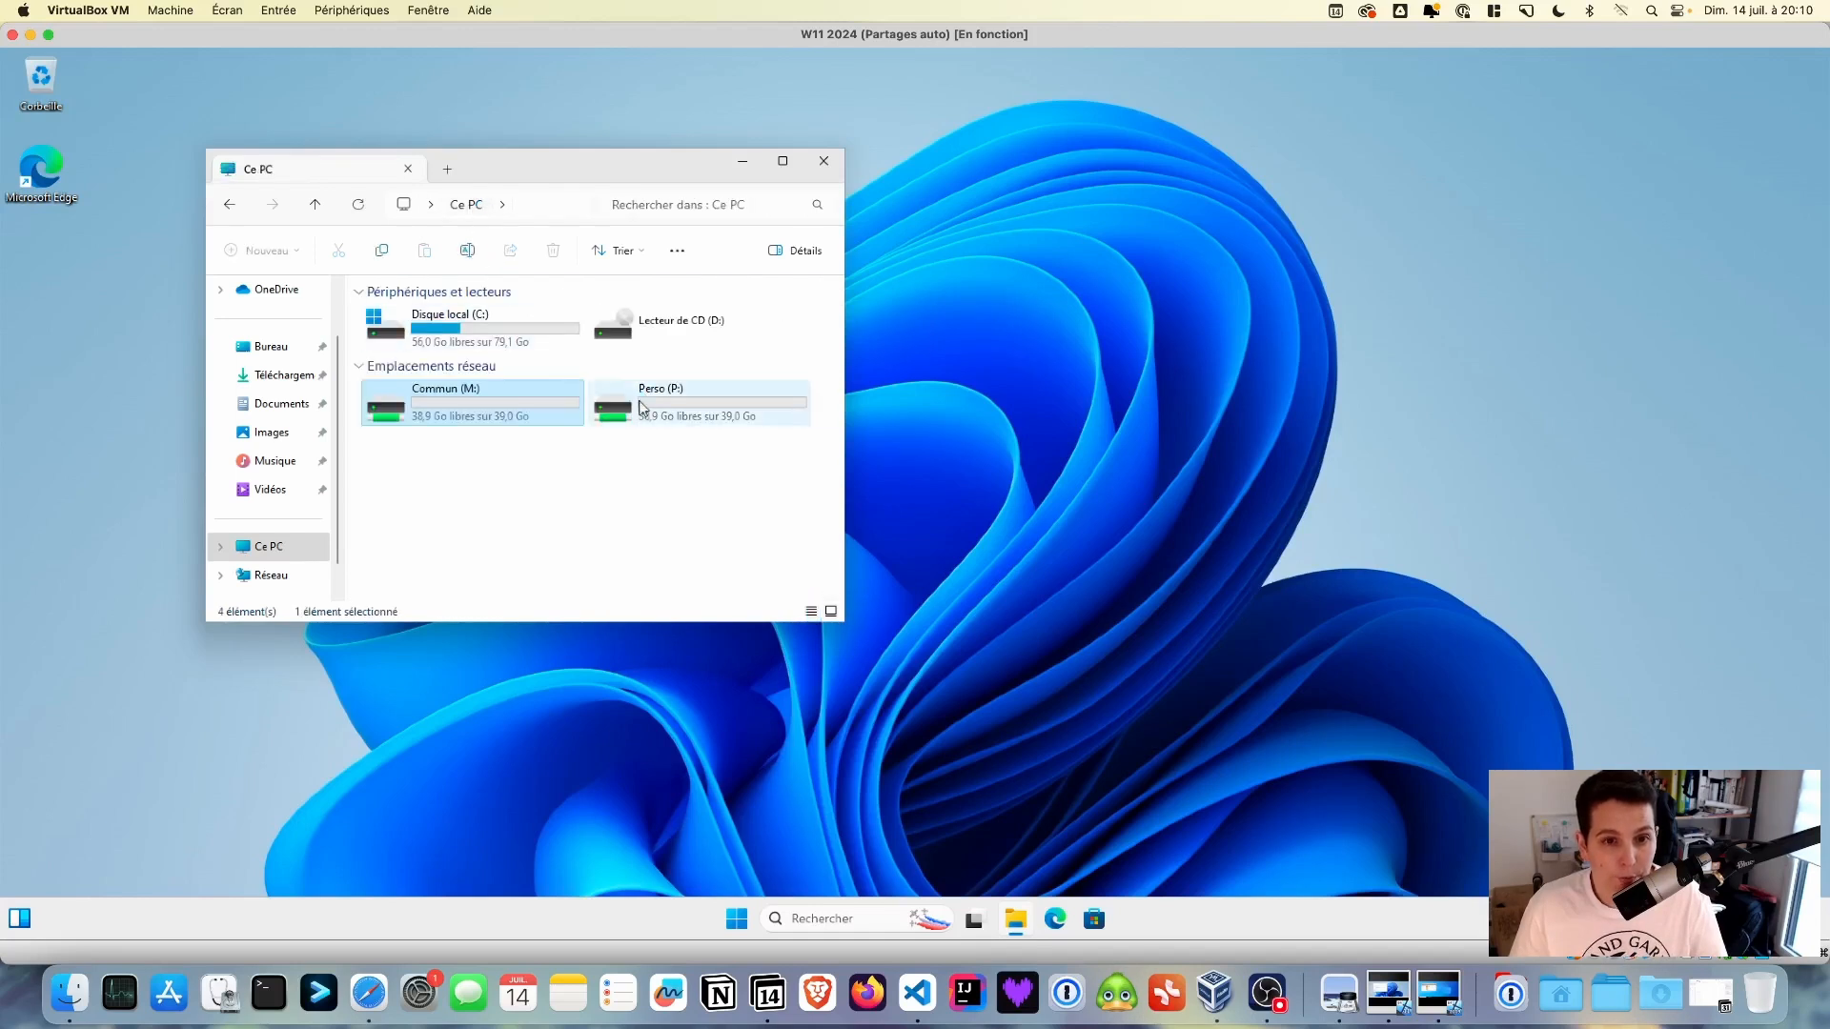
pyautogui.doubleClick(642, 408)
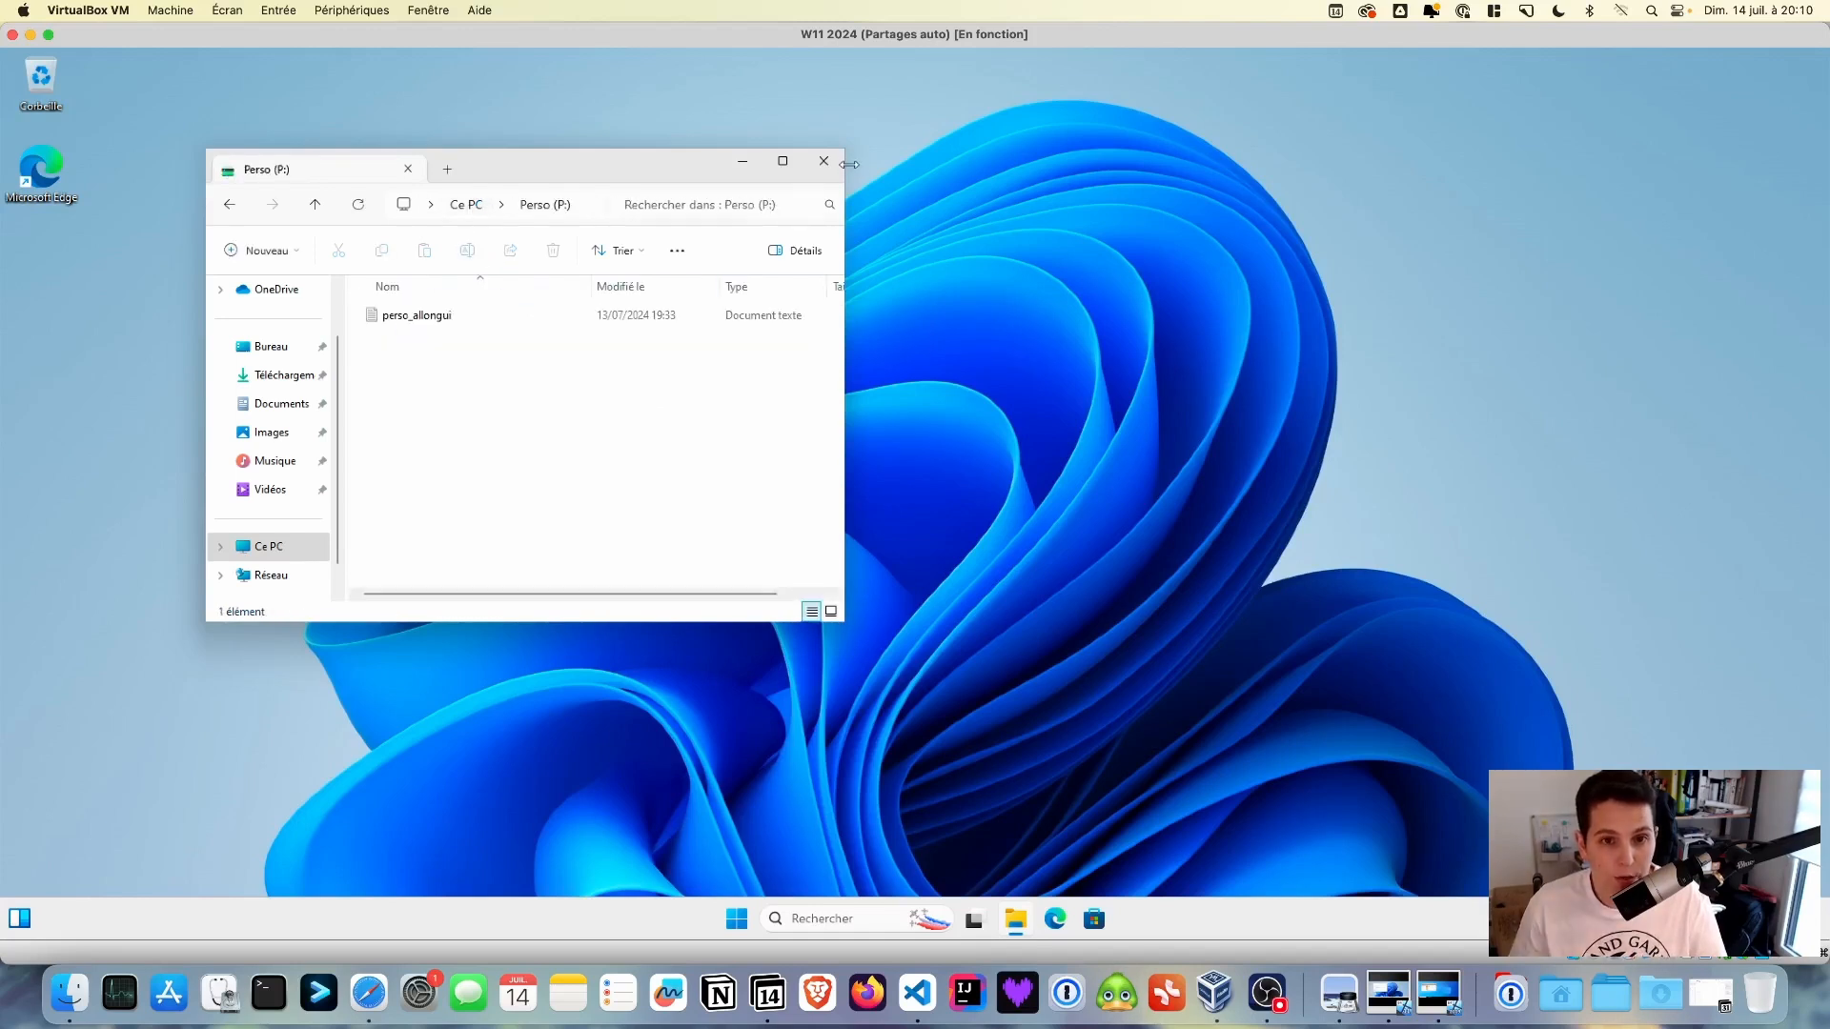
pyautogui.click(826, 164)
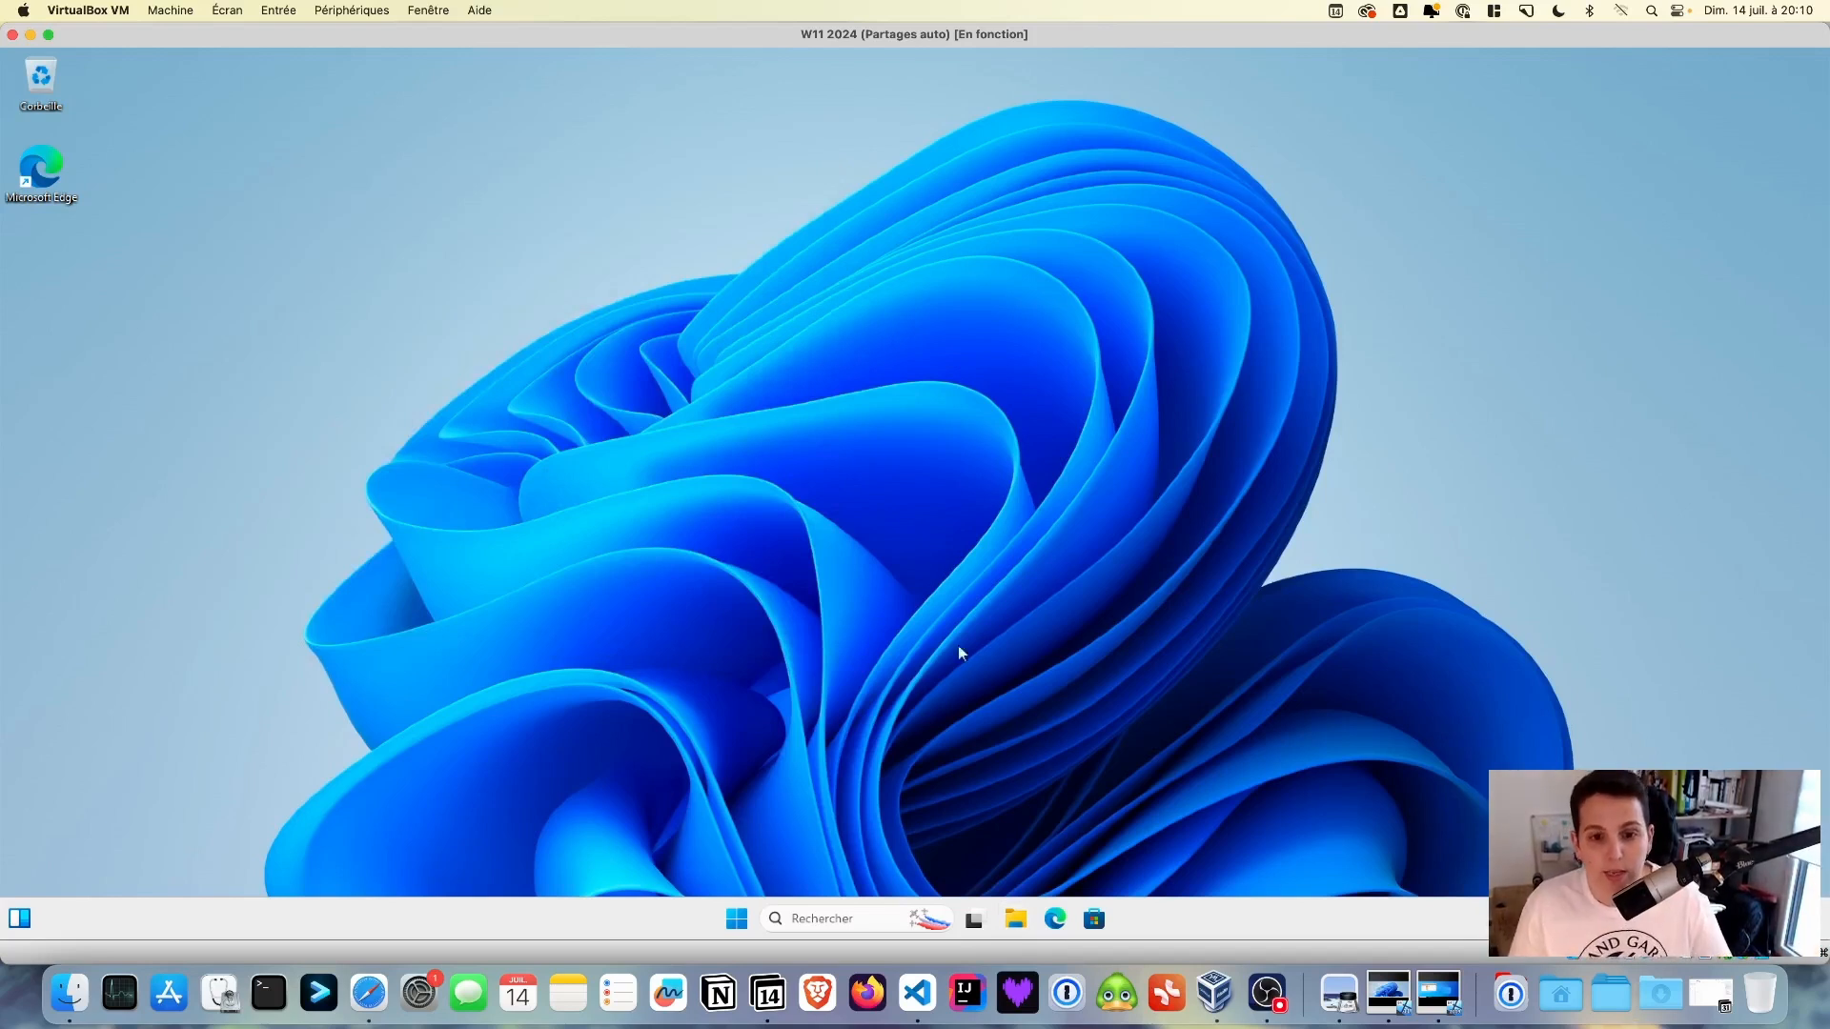
# - Sign out, sign back in as another domain user with their username, and open File Explorer
pyautogui.click(728, 924)
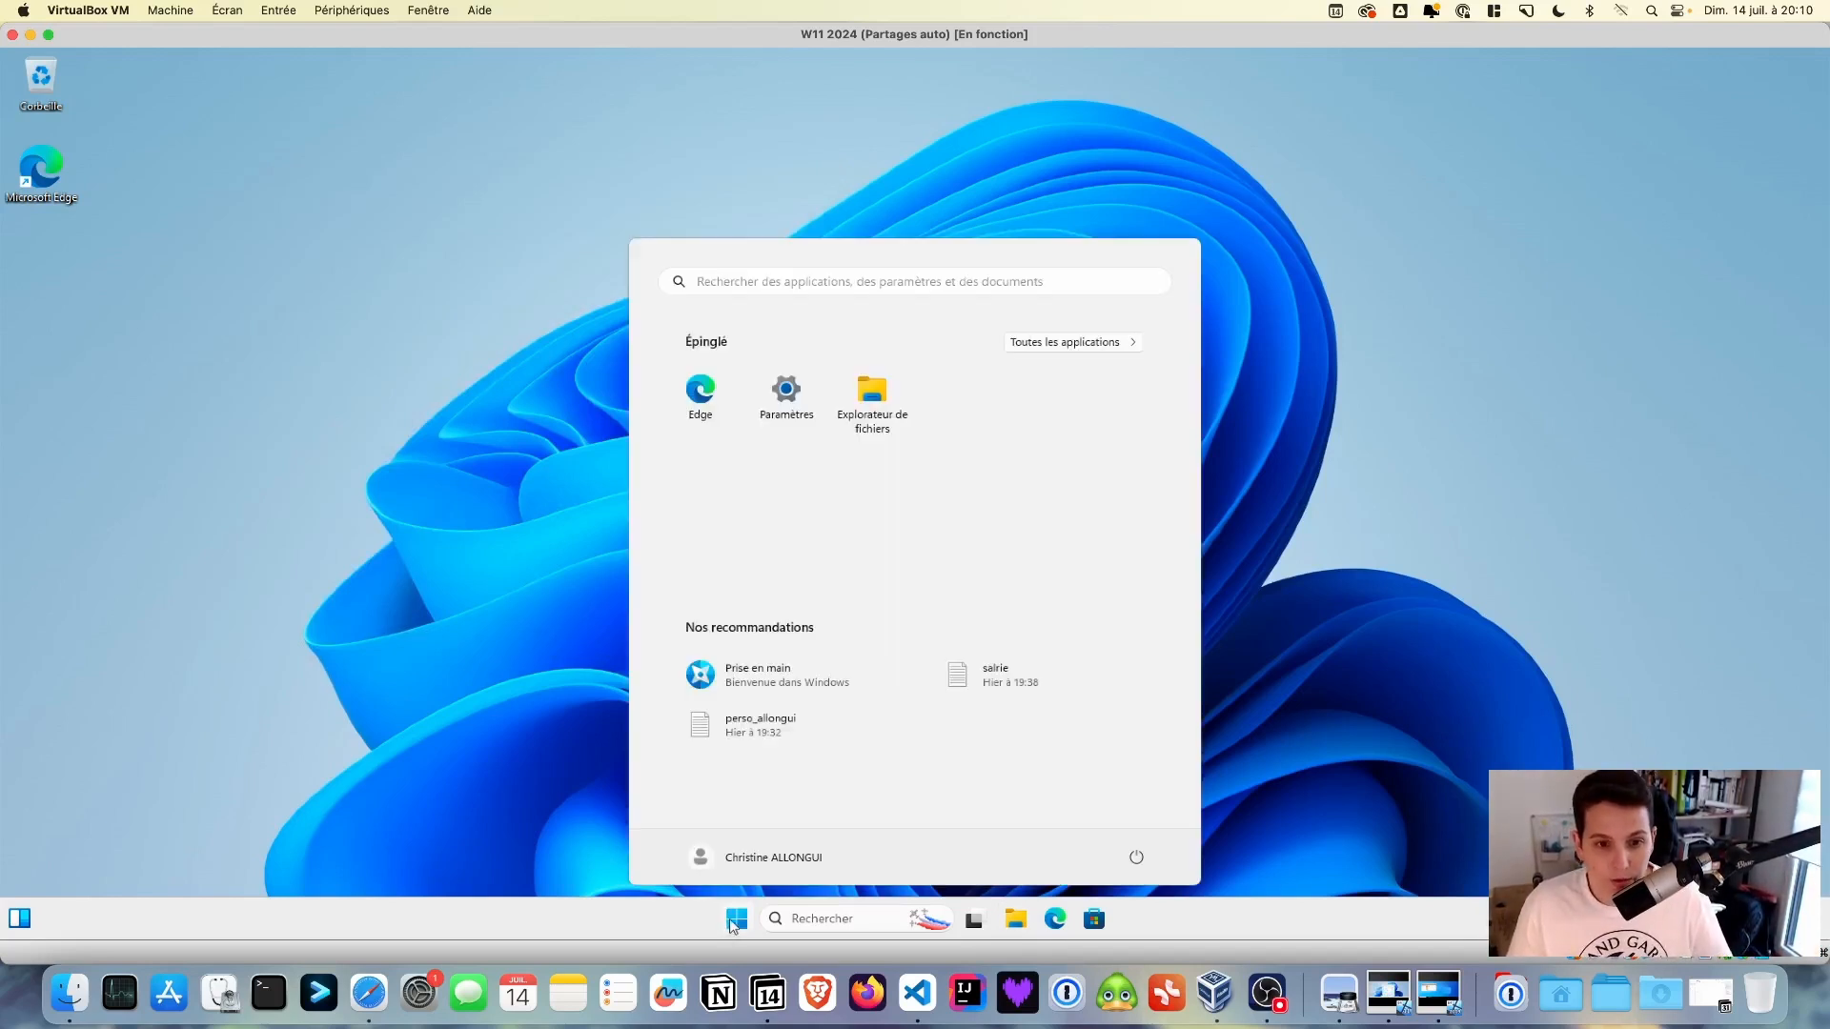
pyautogui.click(752, 865)
pyautogui.click(741, 793)
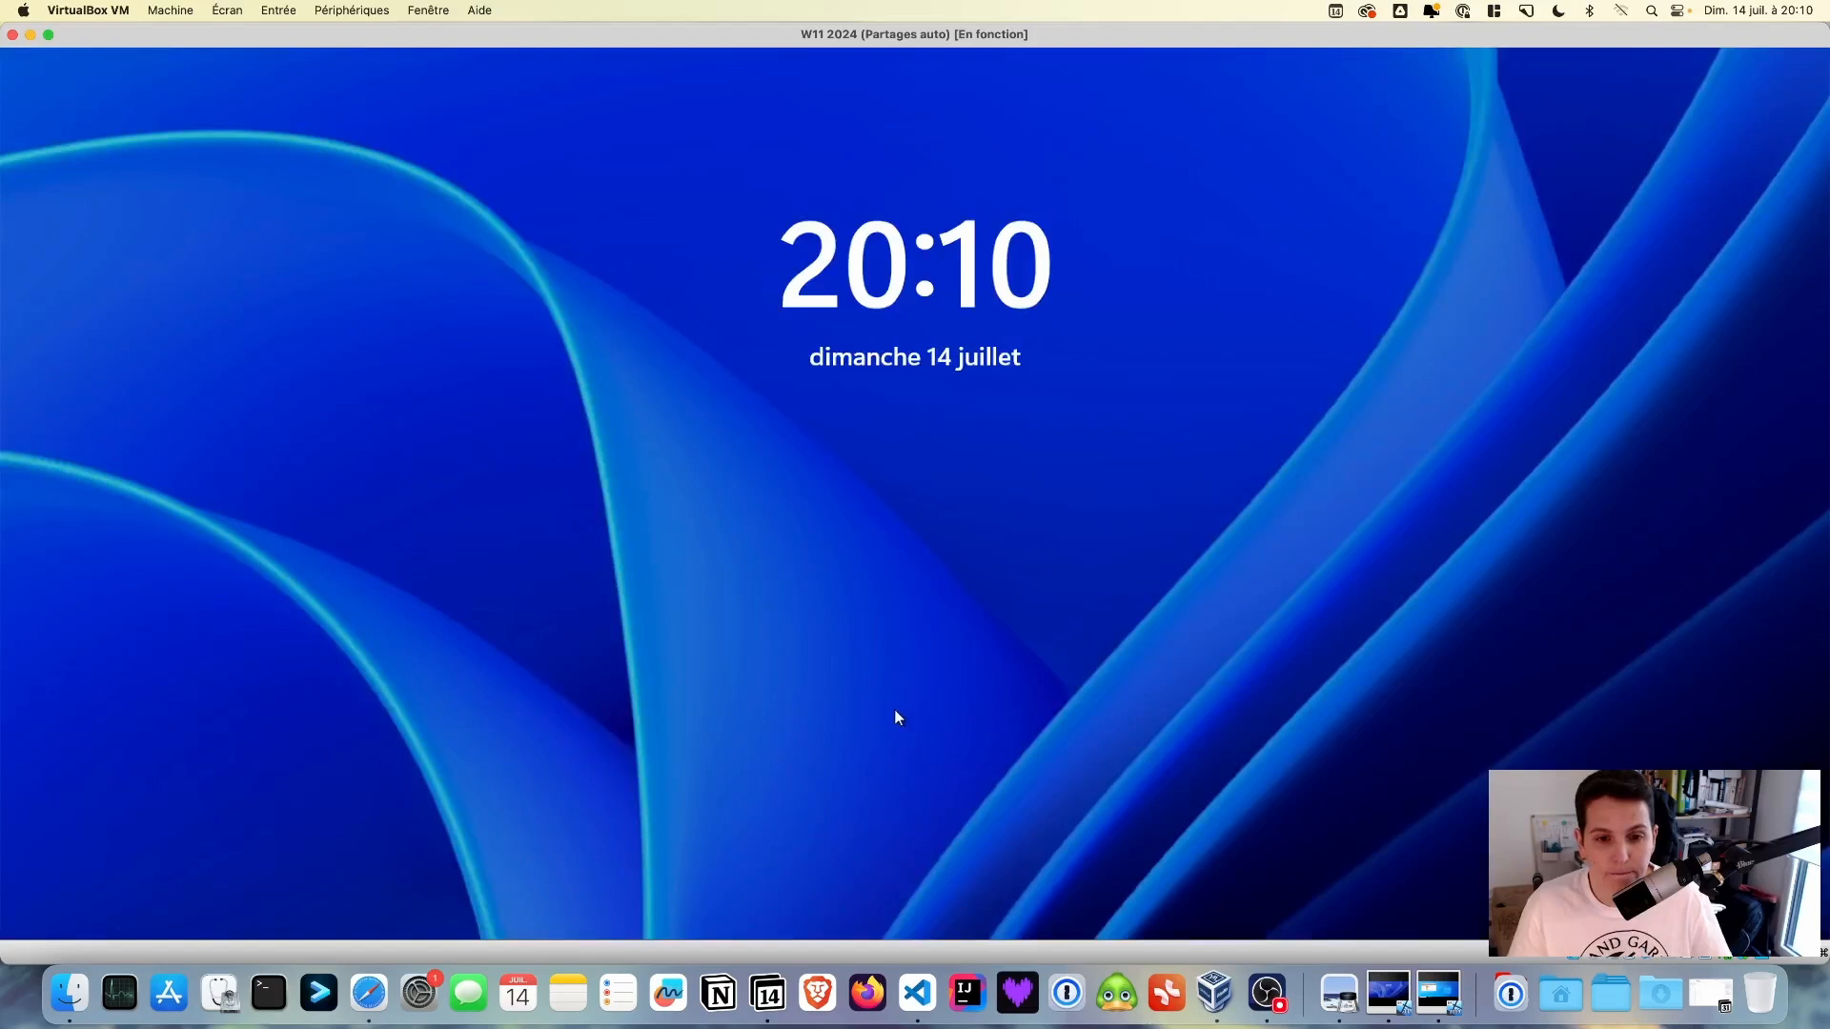
pyautogui.click(895, 719)
pyautogui.press('Tab')
pyautogui.press('Return')
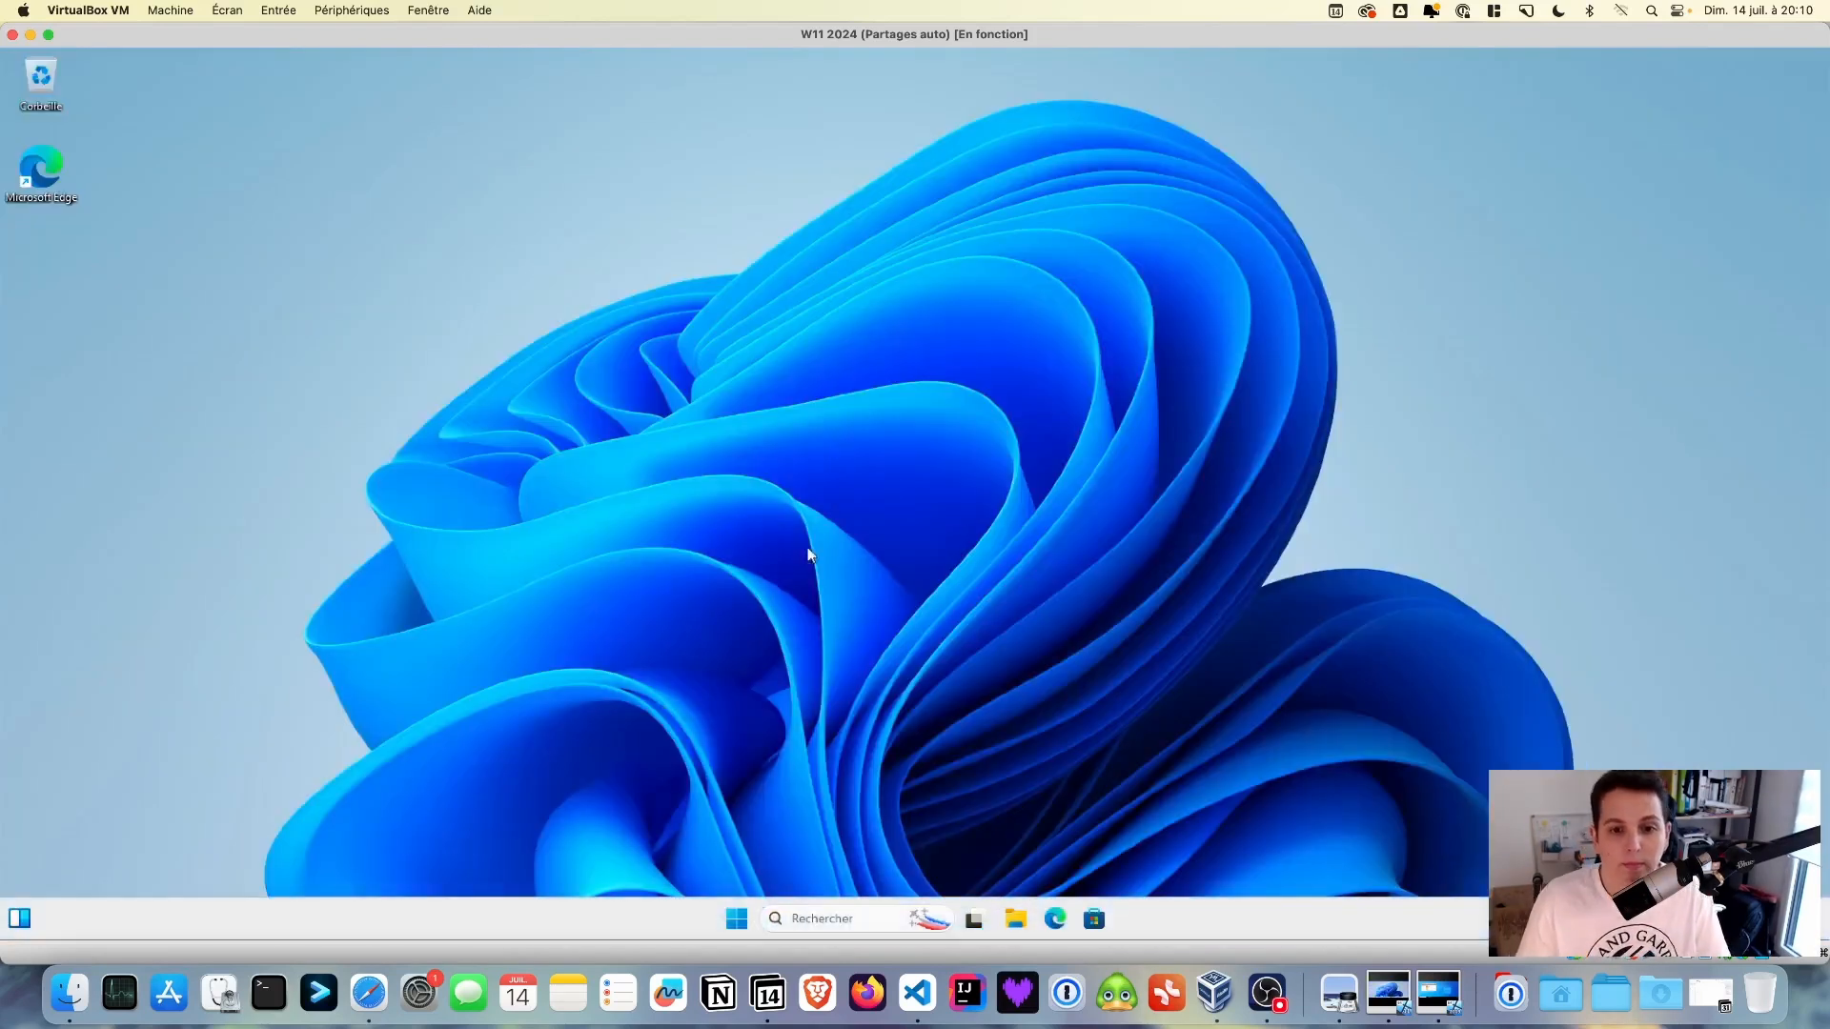
pyautogui.click(1012, 913)
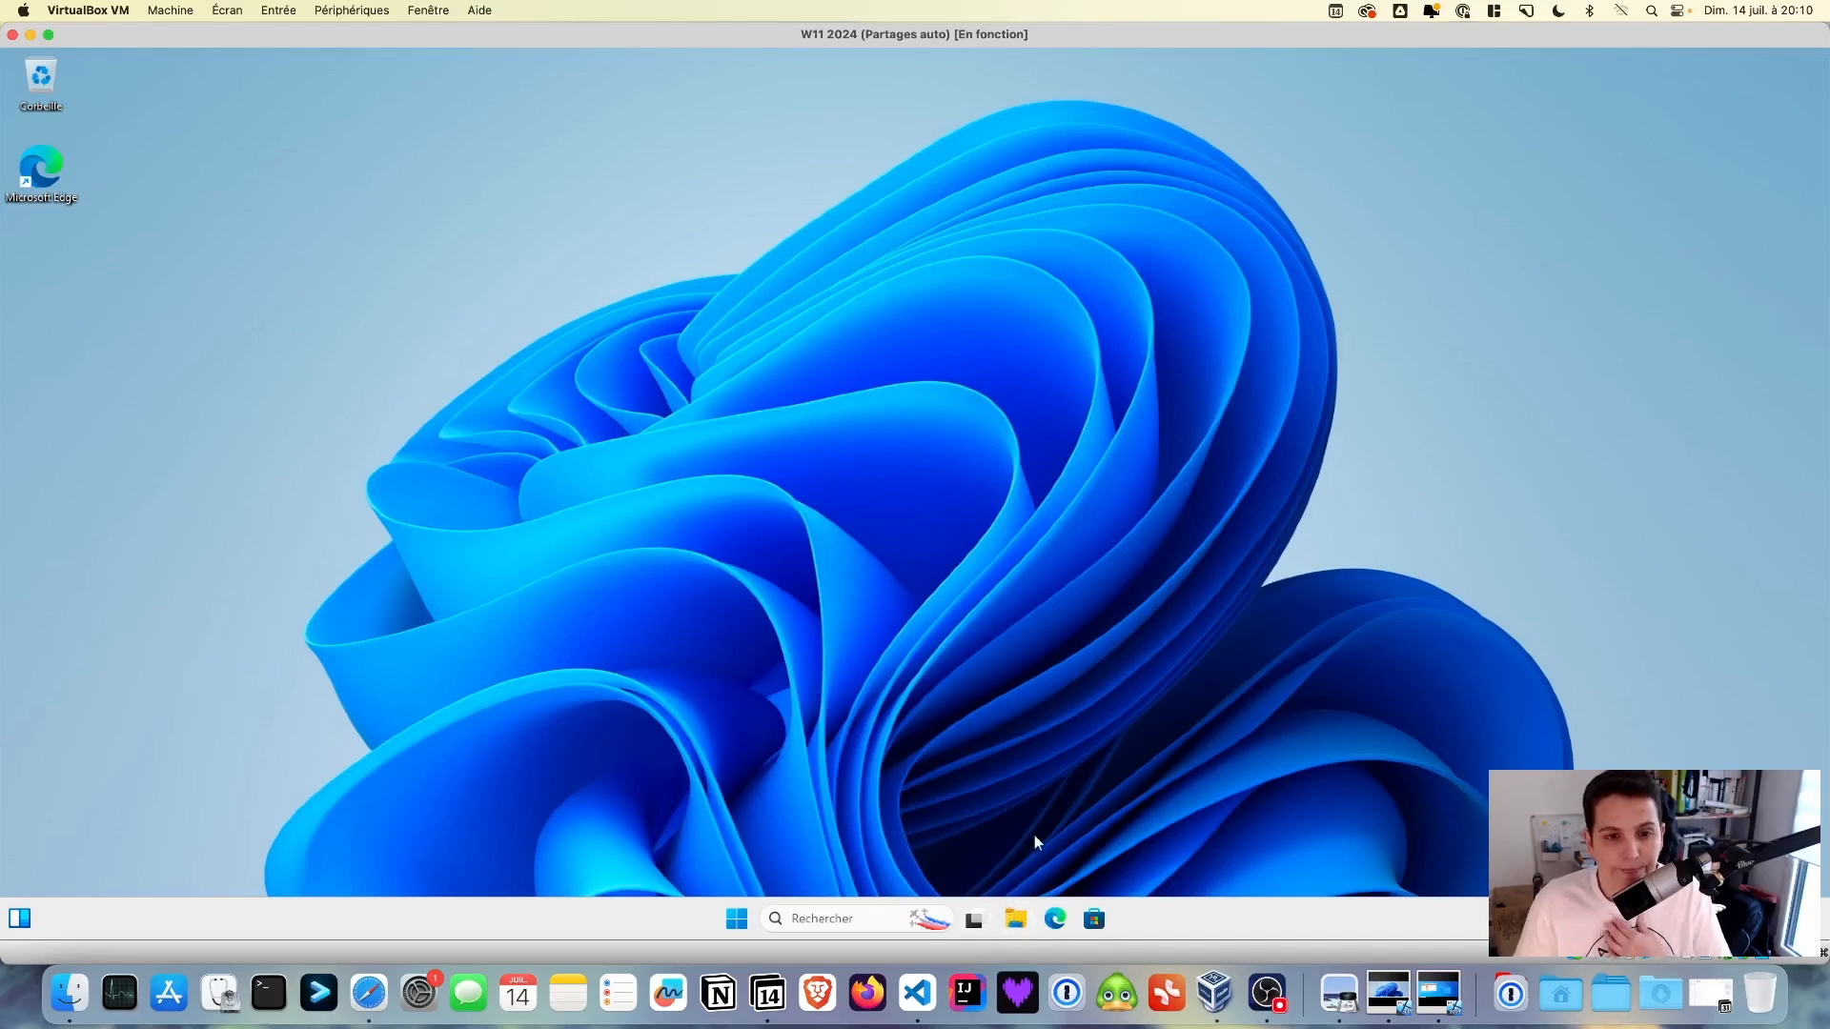
# - From This PC, open Commun (M:), Ressources SIO SISR (R:) and Dépôt SIO SISR (T:), then close Explorer
pyautogui.click(371, 681)
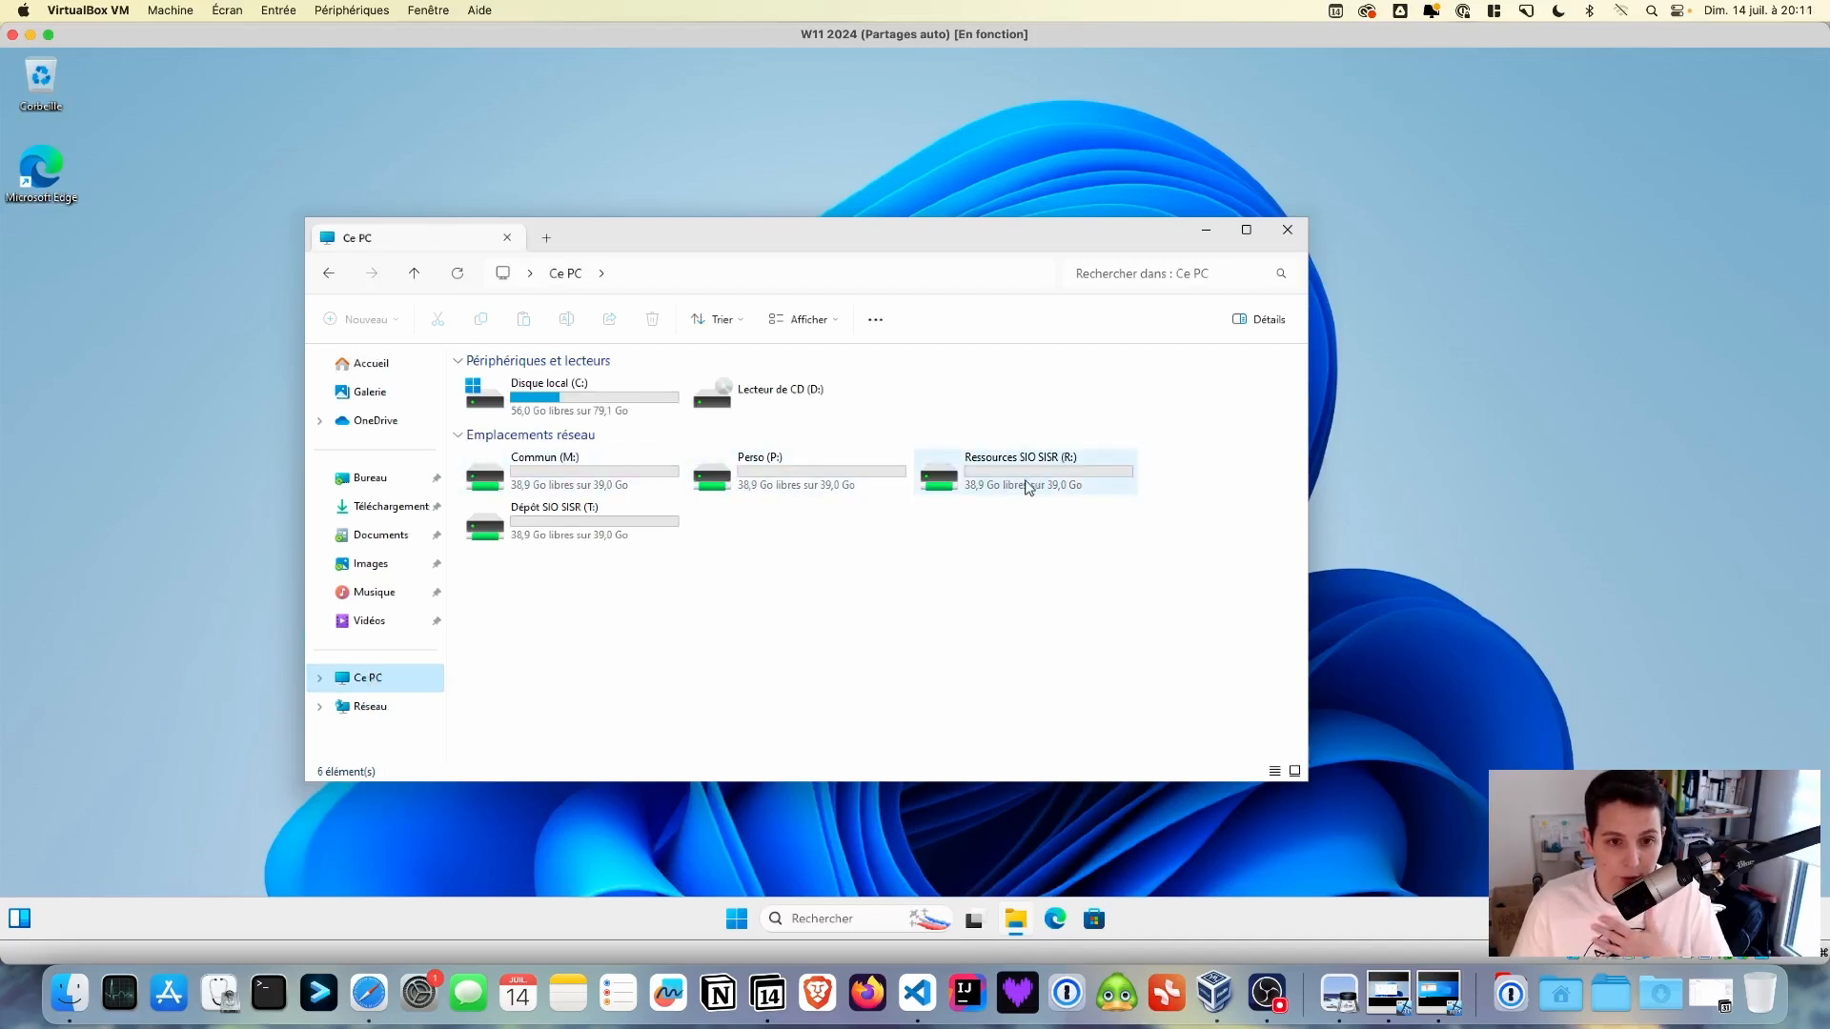
pyautogui.doubleClick(637, 474)
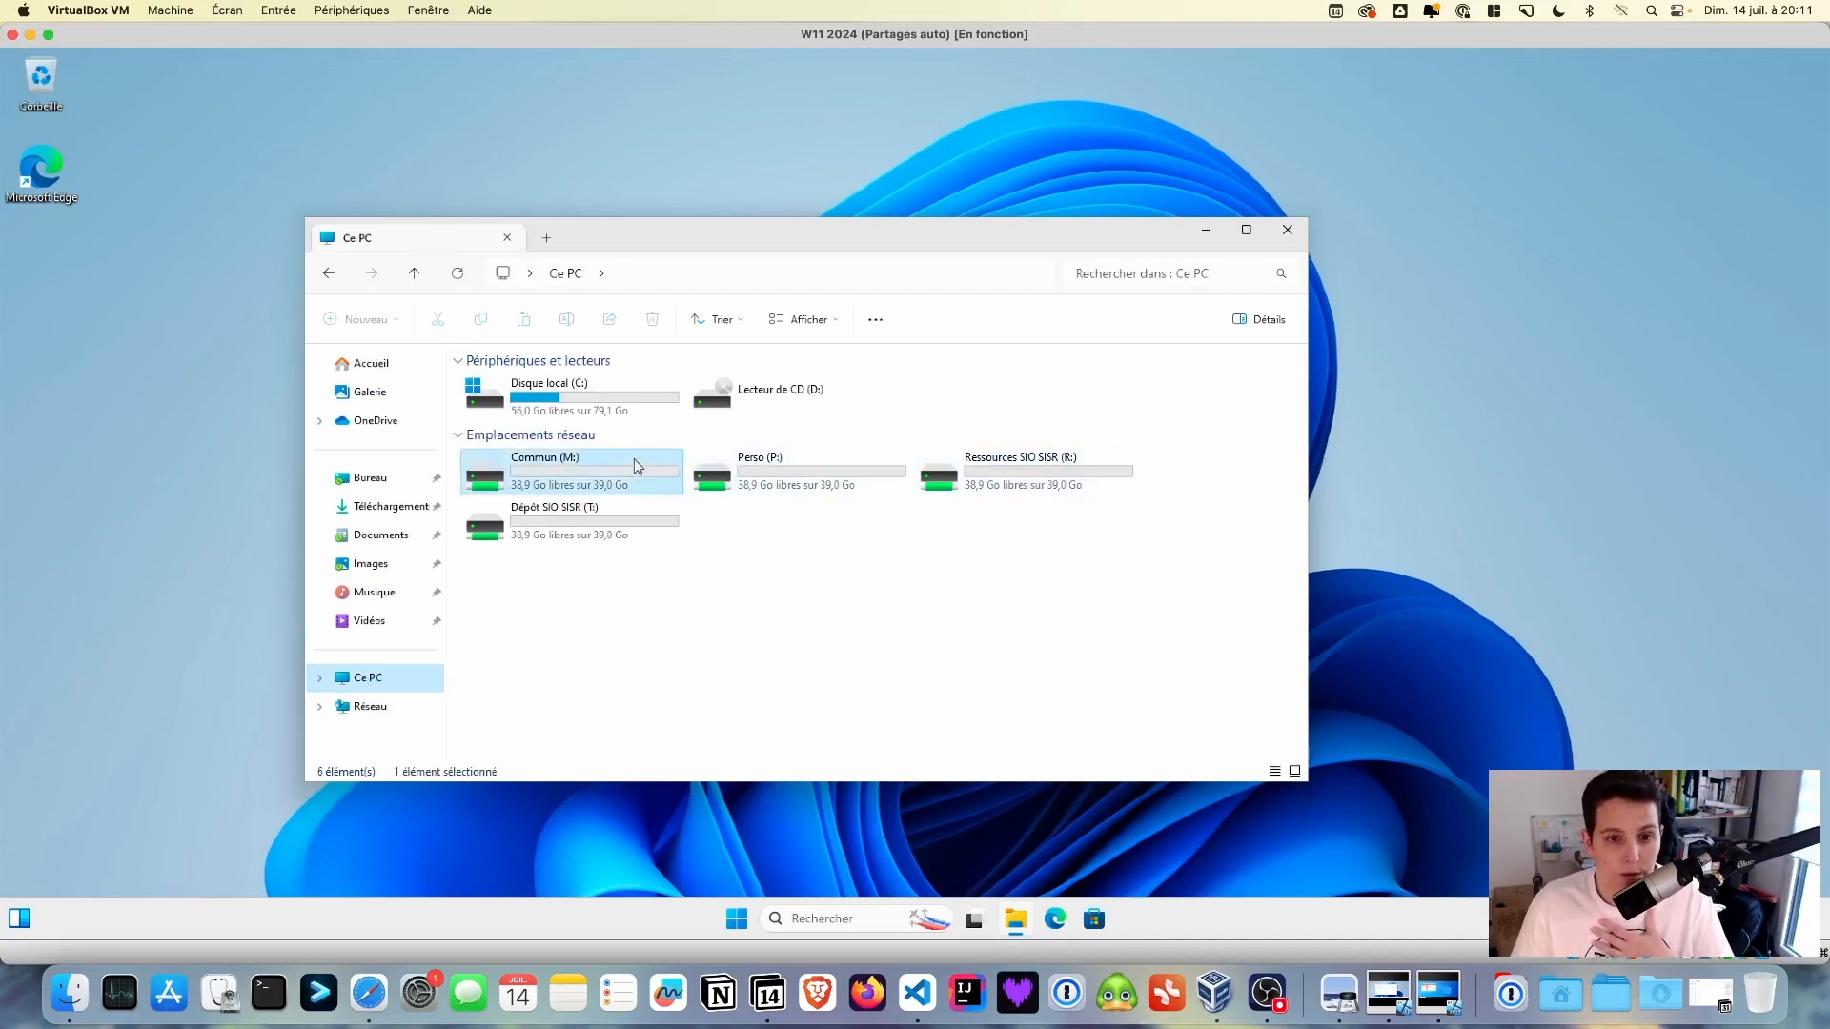
pyautogui.click(569, 275)
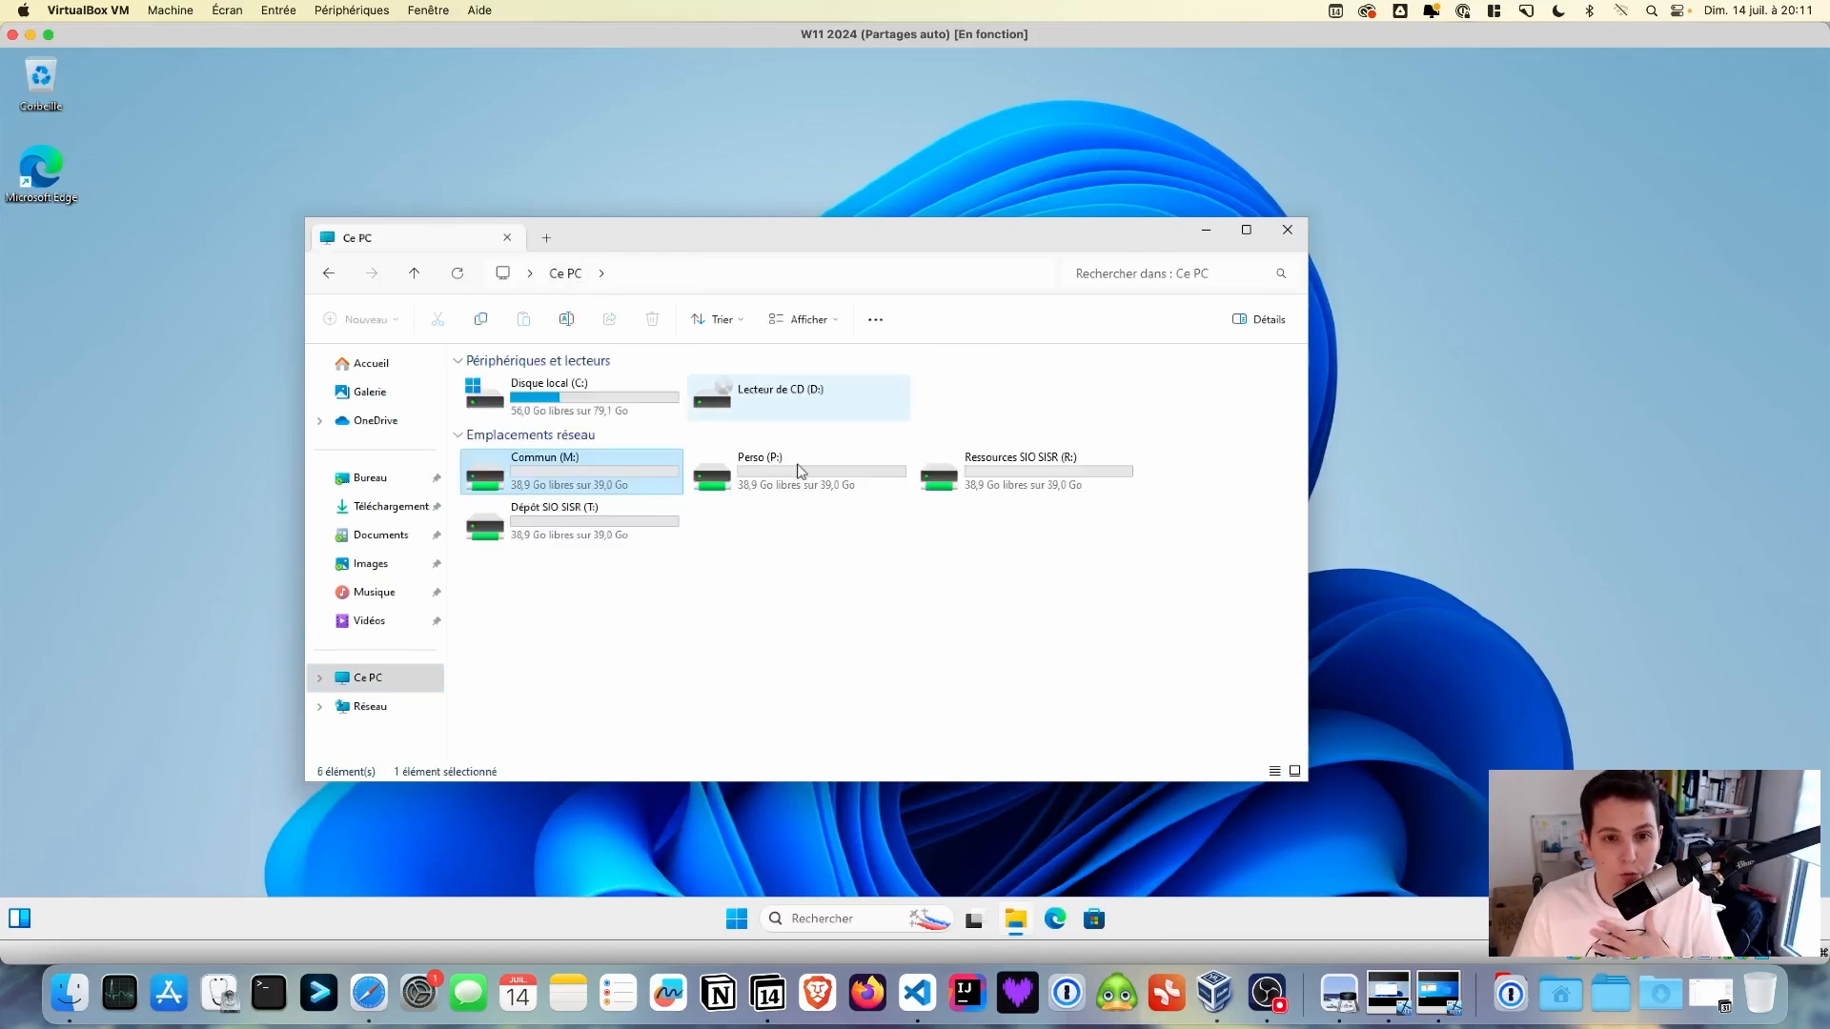
pyautogui.doubleClick(971, 477)
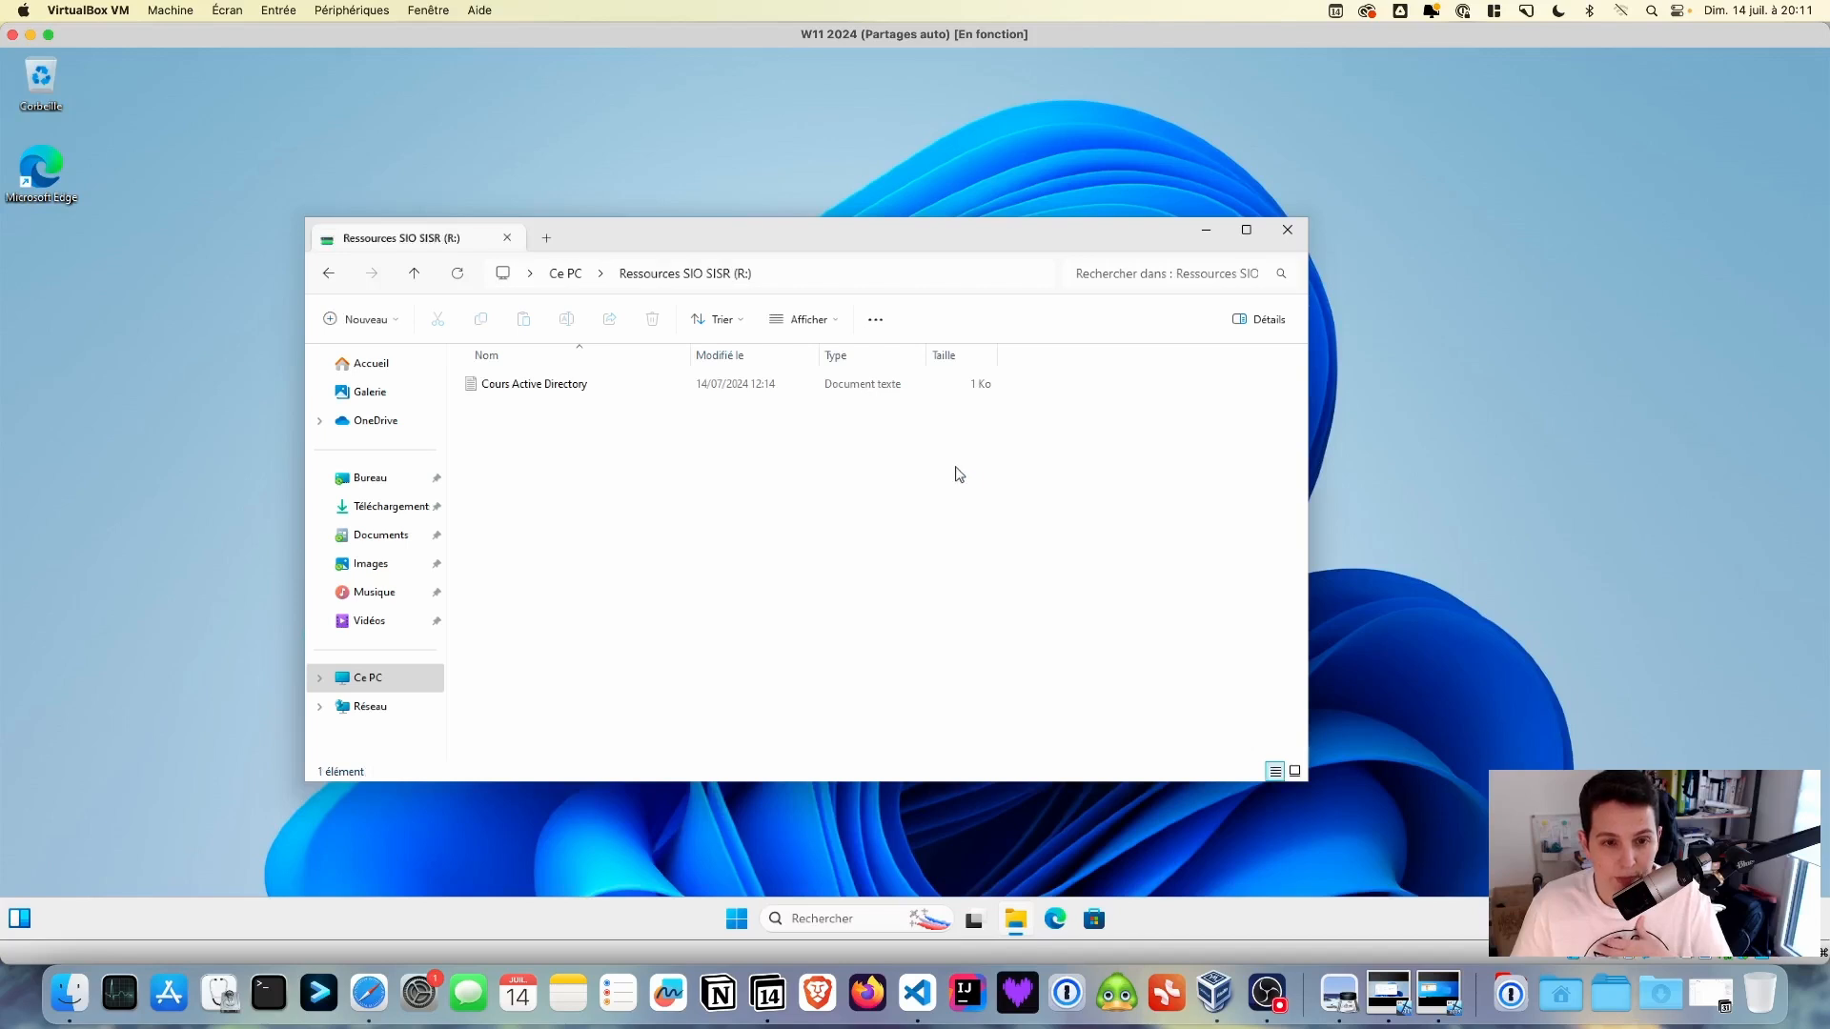
pyautogui.click(567, 275)
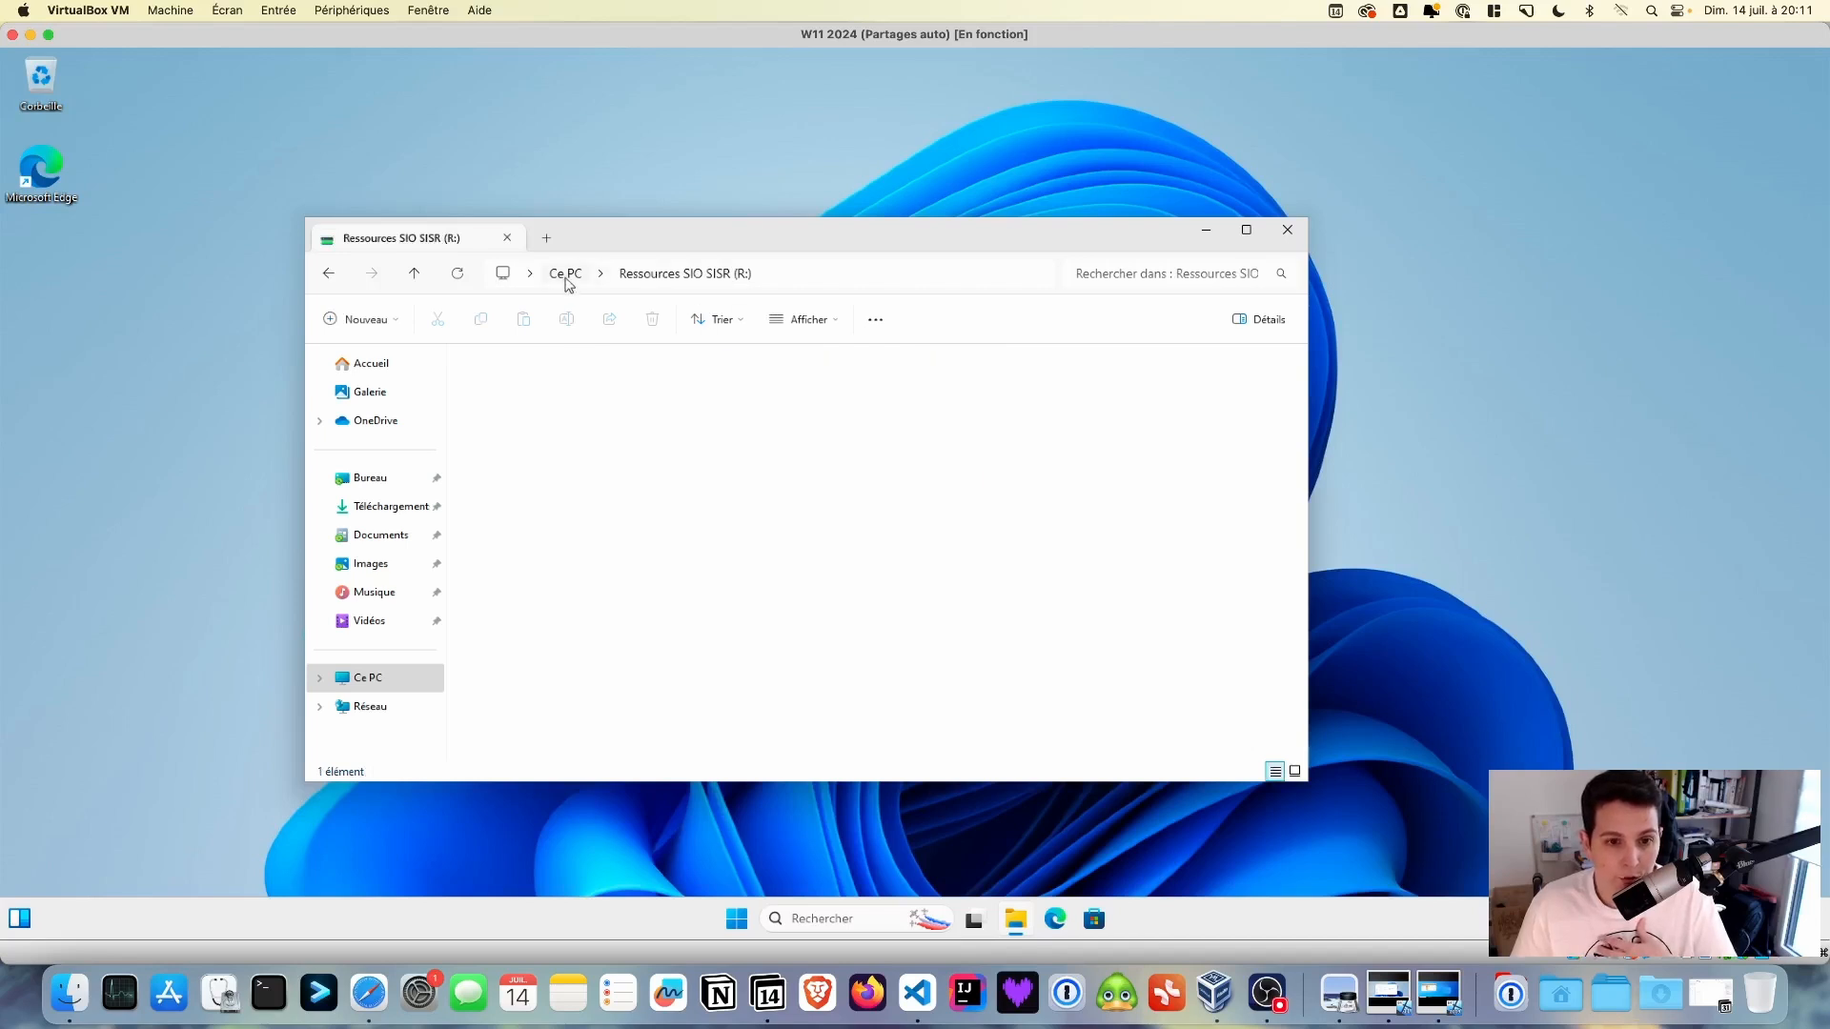
pyautogui.doubleClick(552, 529)
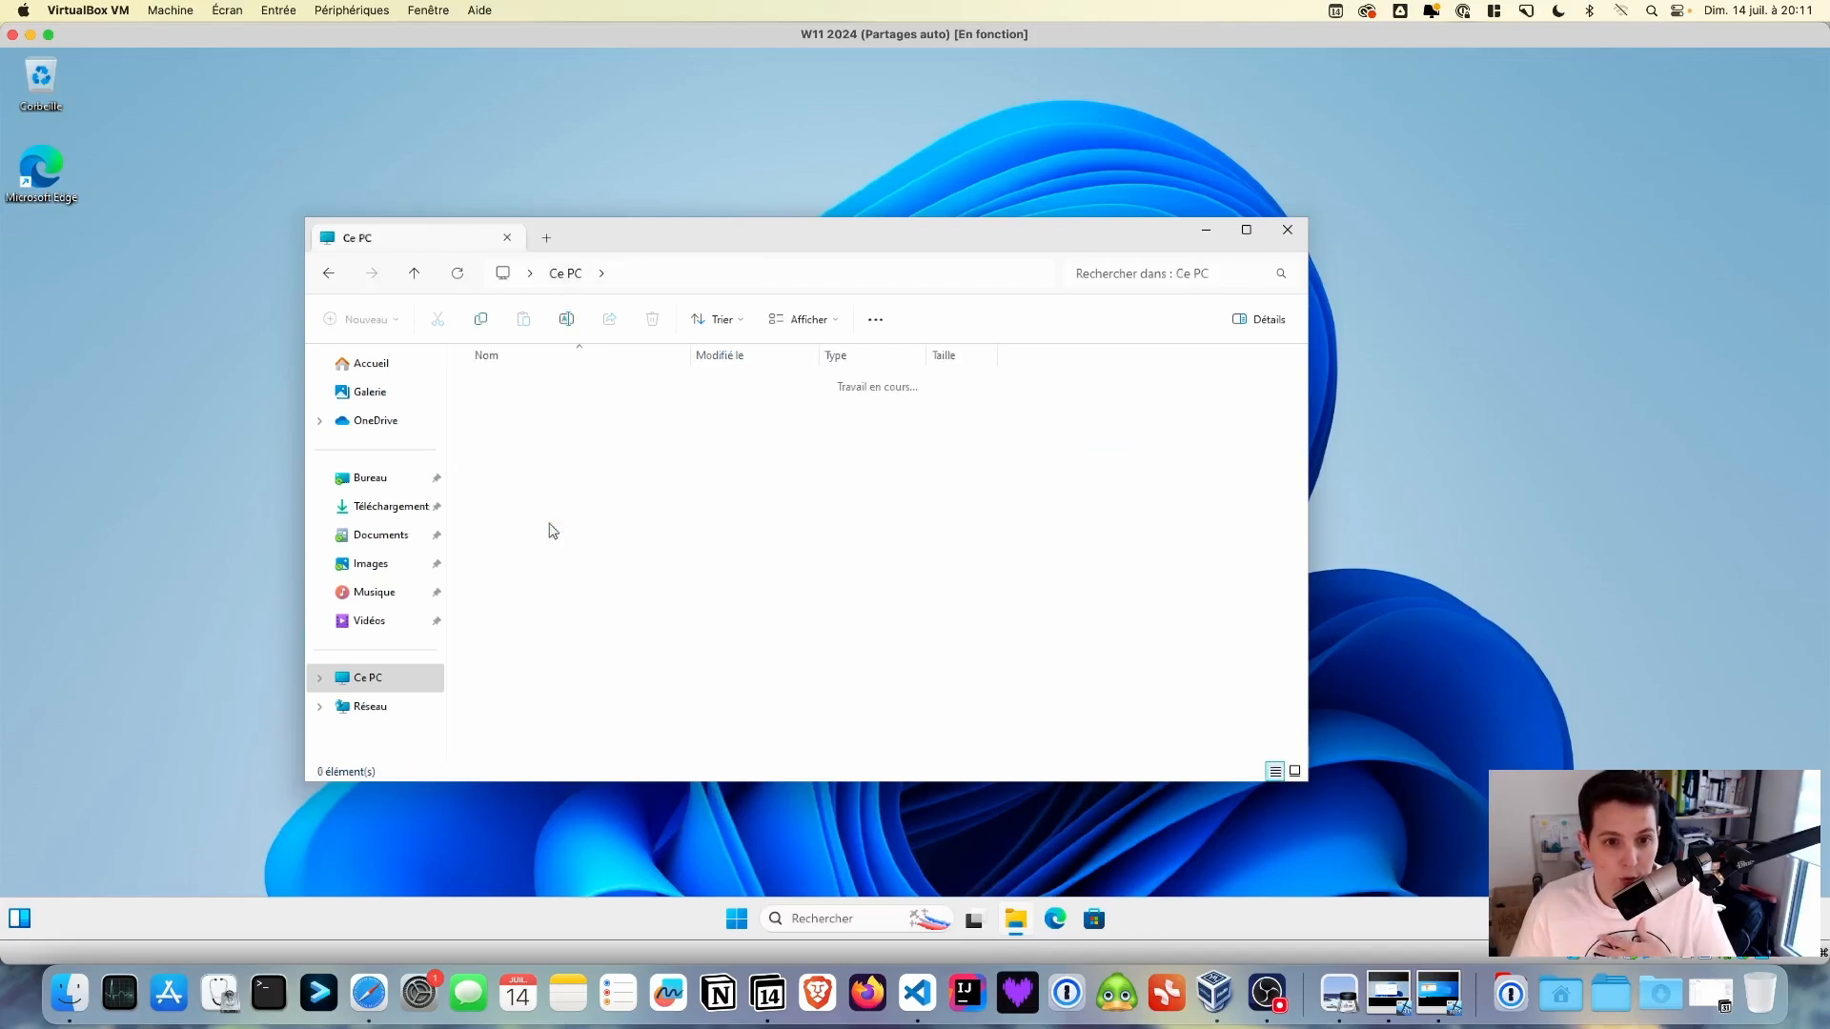
pyautogui.click(1287, 230)
# - Switch user from Start, sign in as another domain user with their credentials, and open File Explorer
pyautogui.click(735, 919)
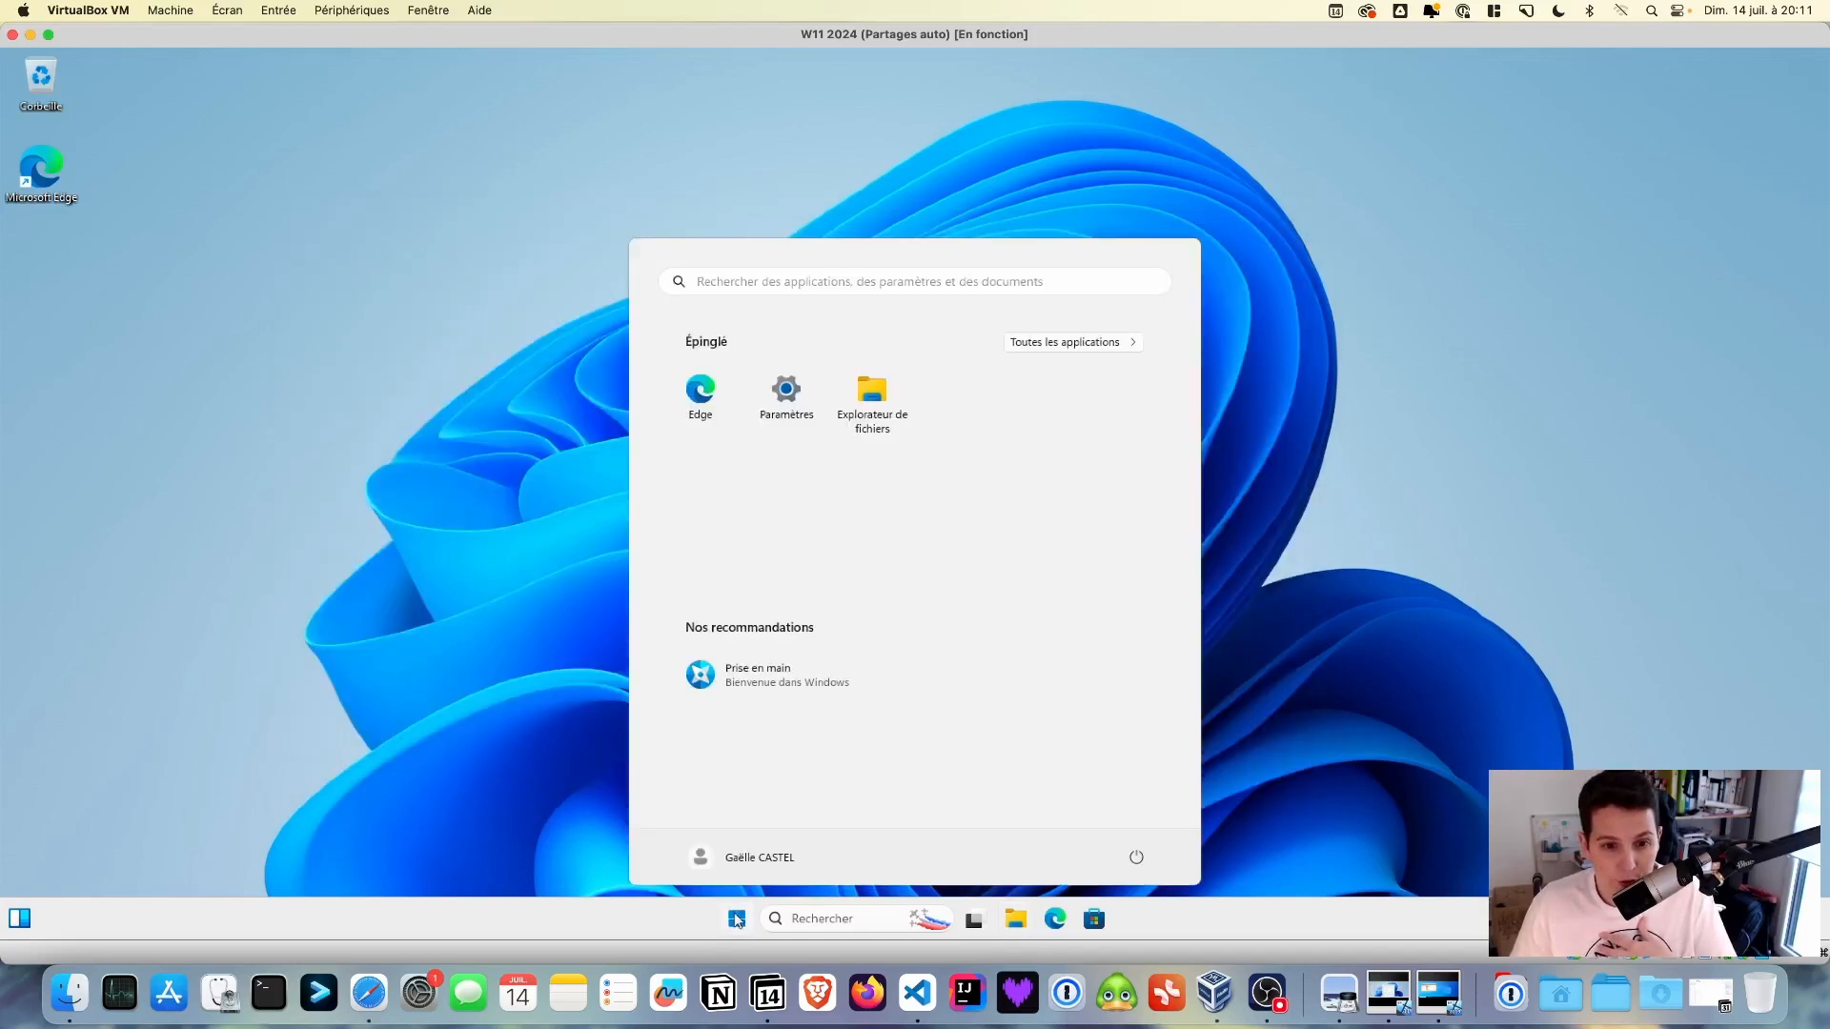
pyautogui.click(741, 863)
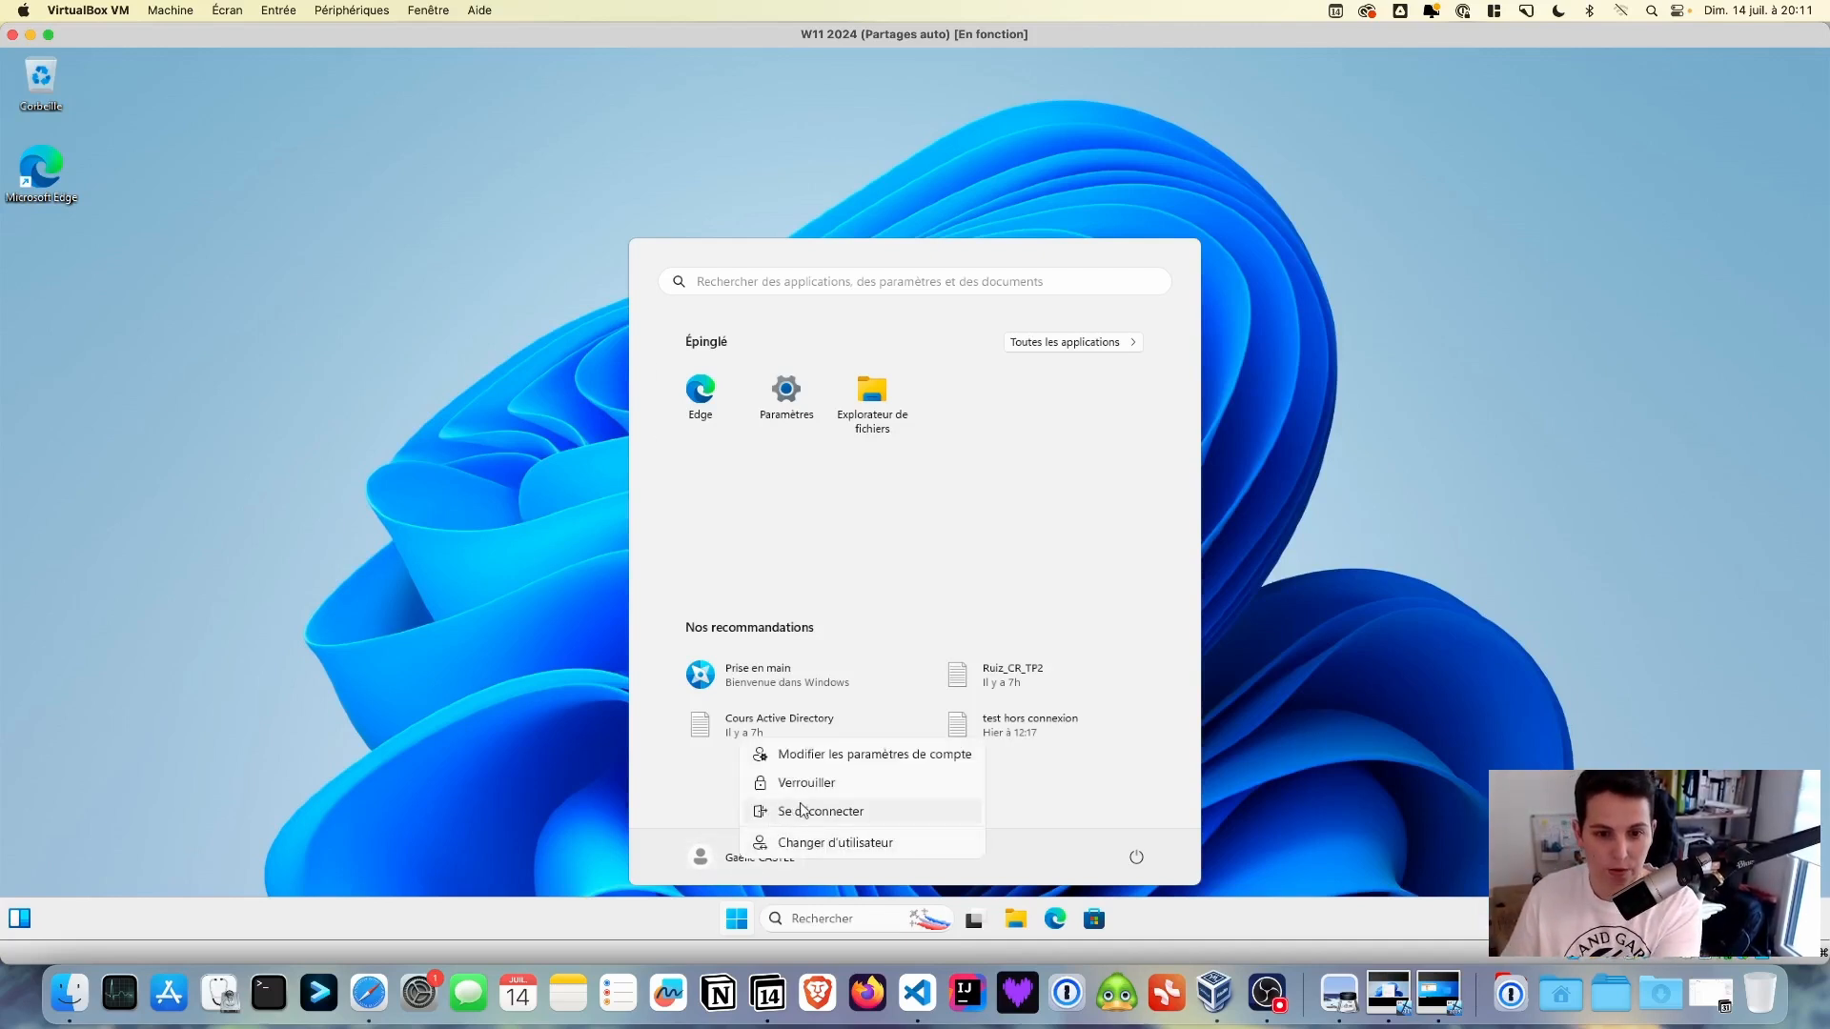
pyautogui.click(828, 851)
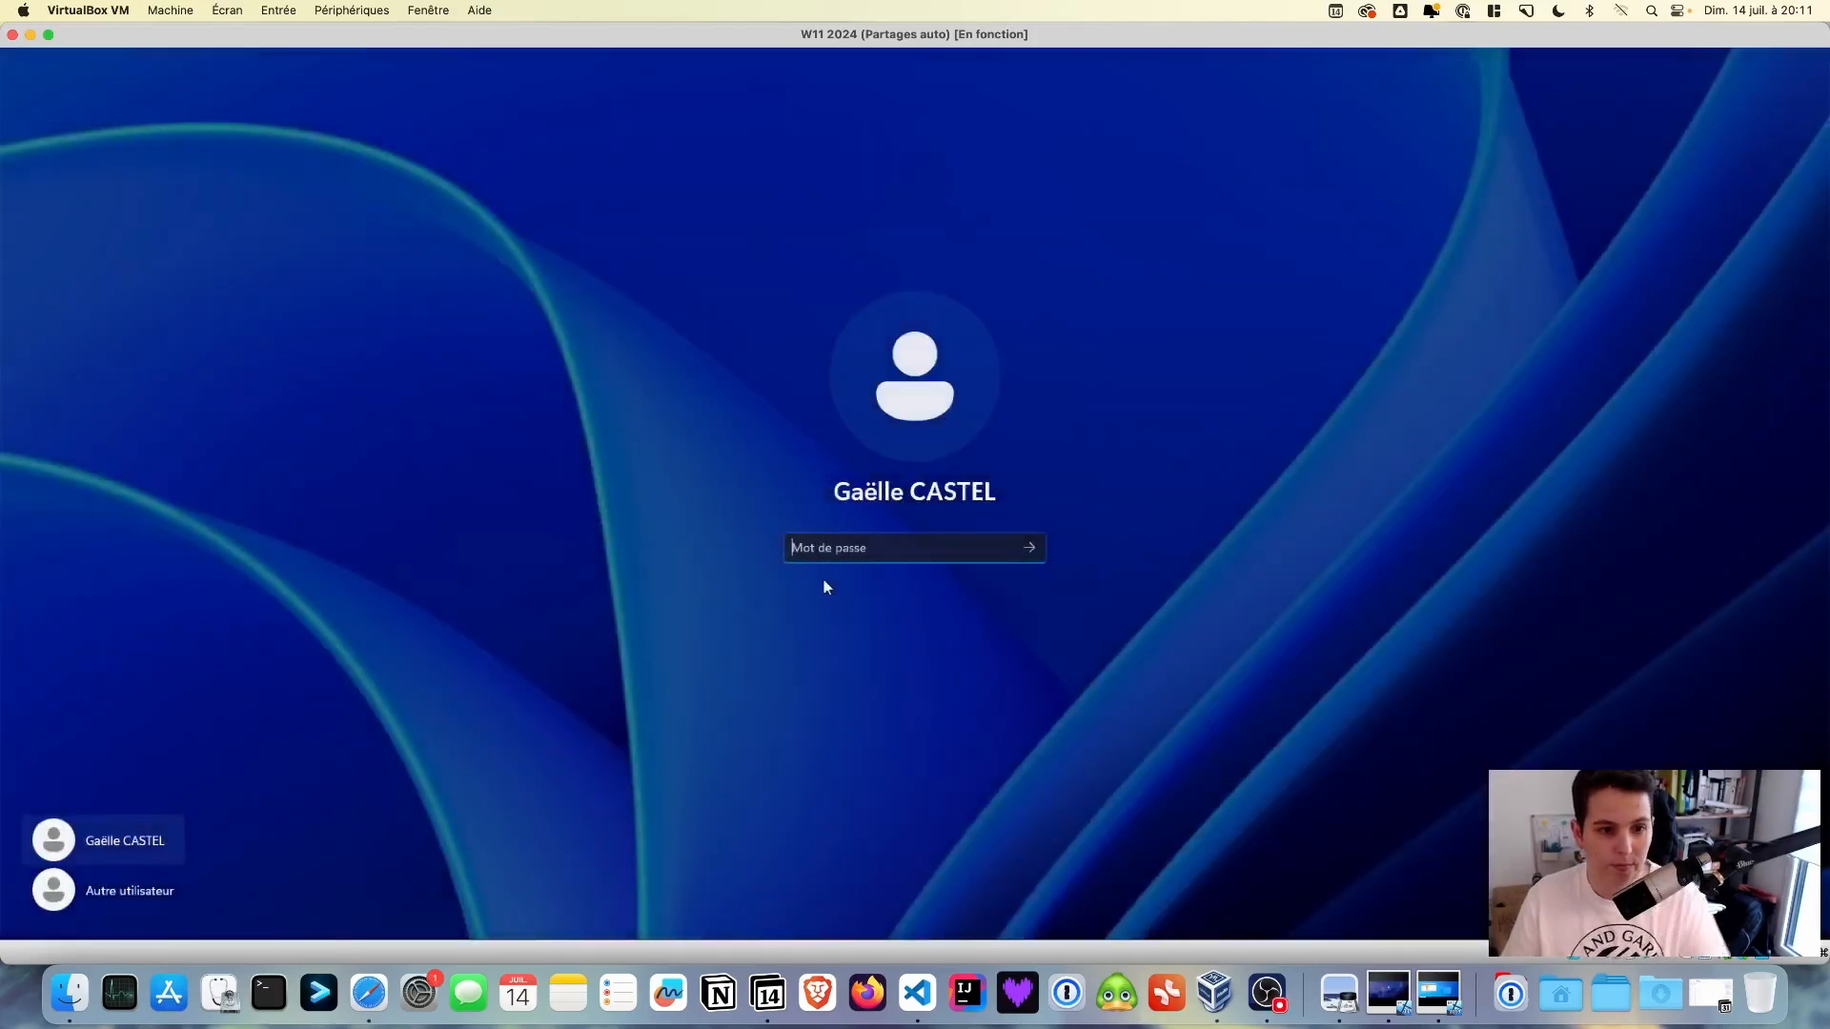
pyautogui.click(143, 896)
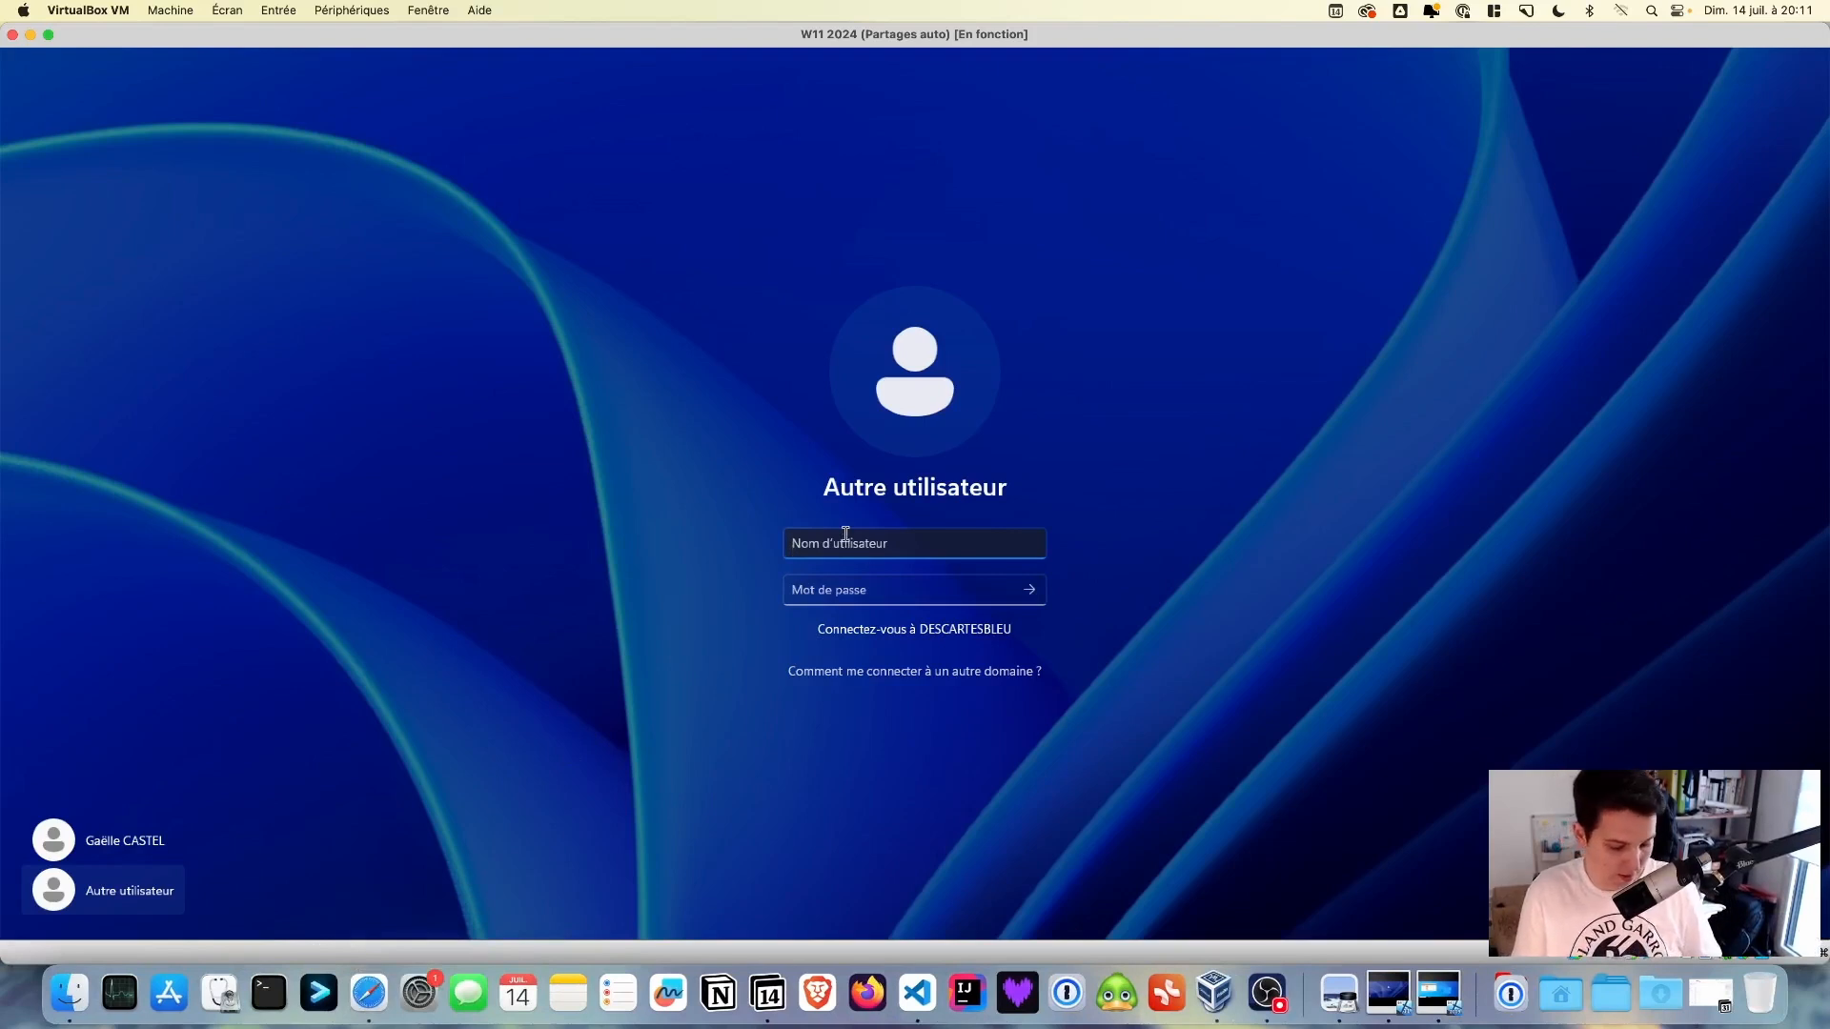
pyautogui.write('alissa')
pyautogui.press('Tab')
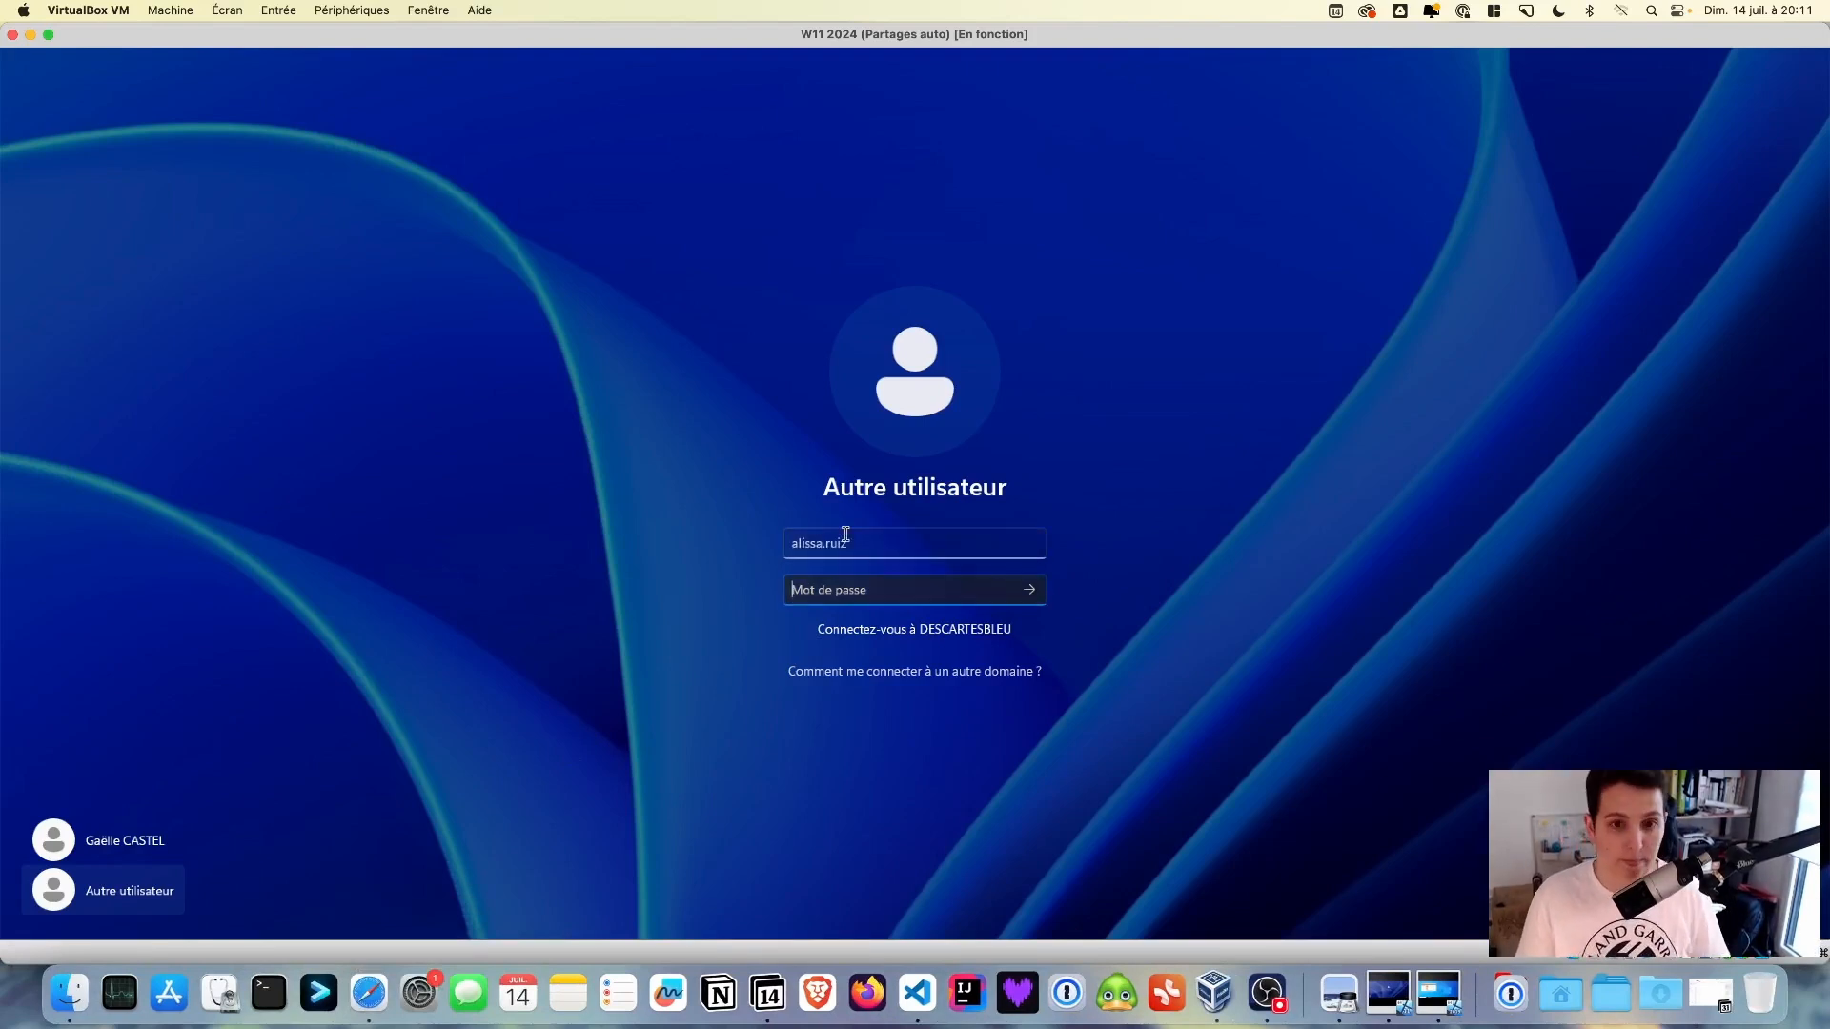
pyautogui.write('*****')
pyautogui.press('Return')
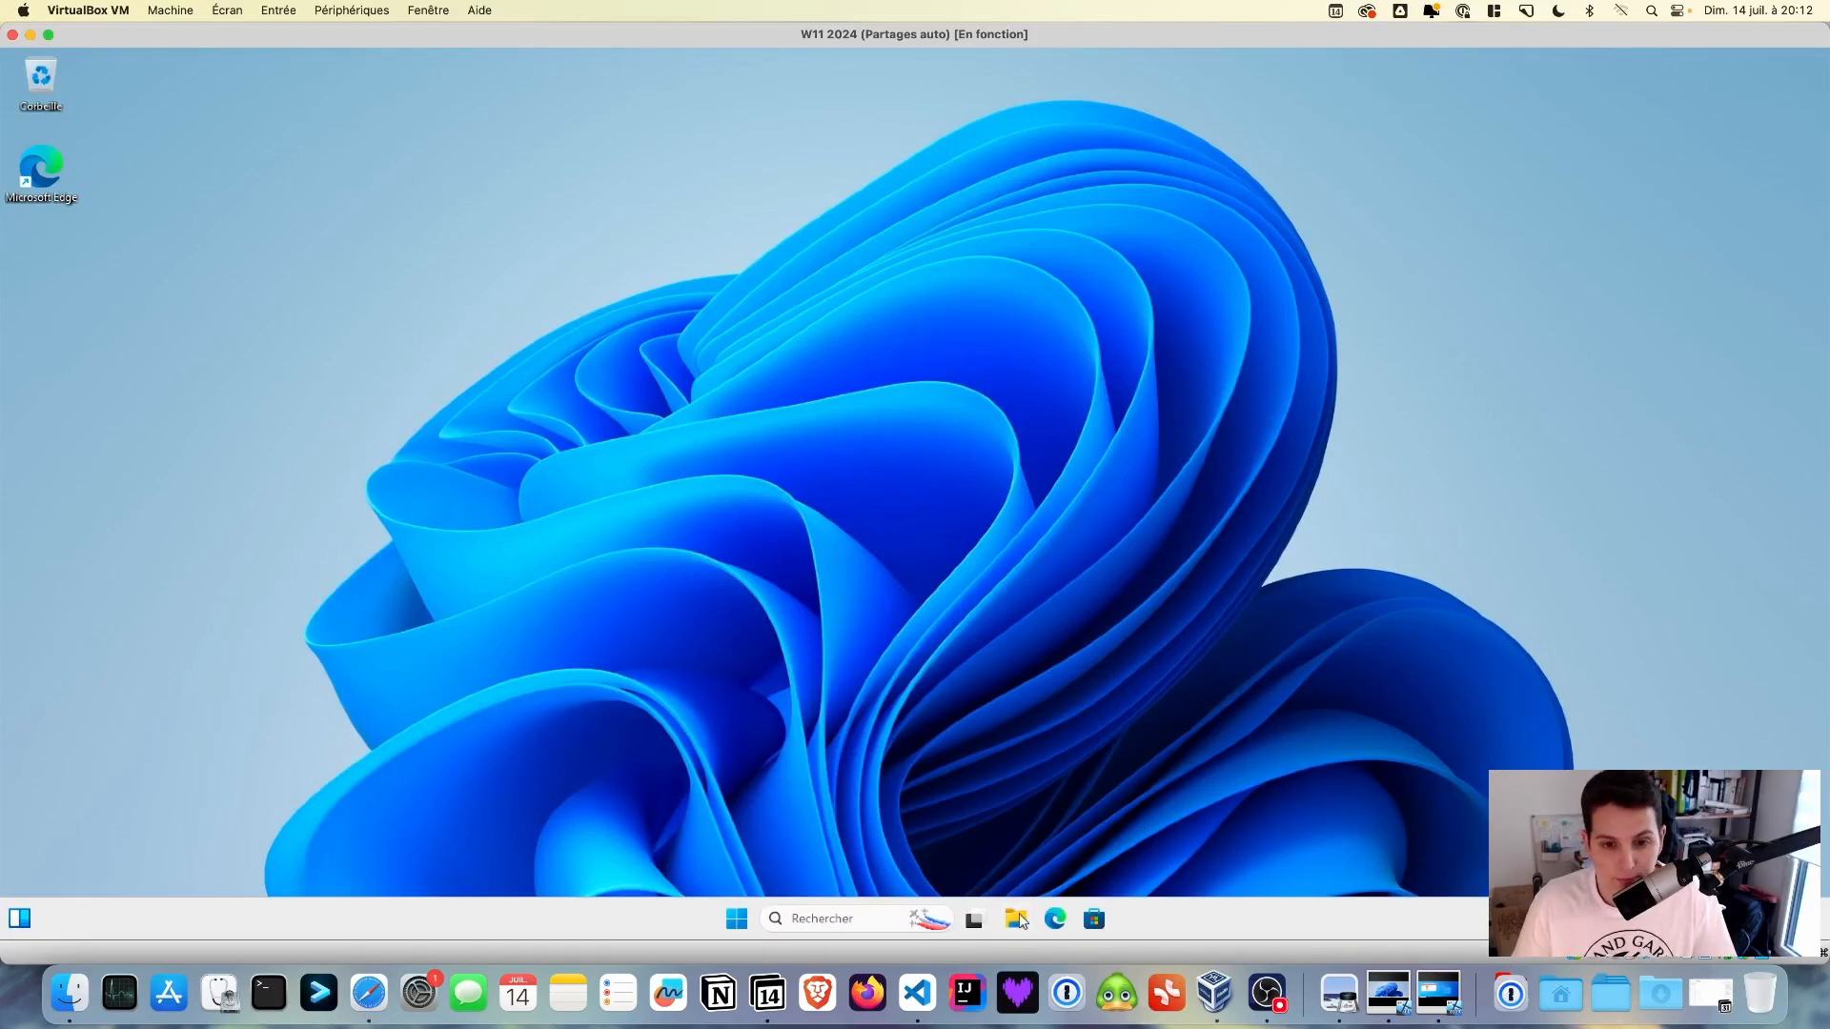
pyautogui.click(1017, 919)
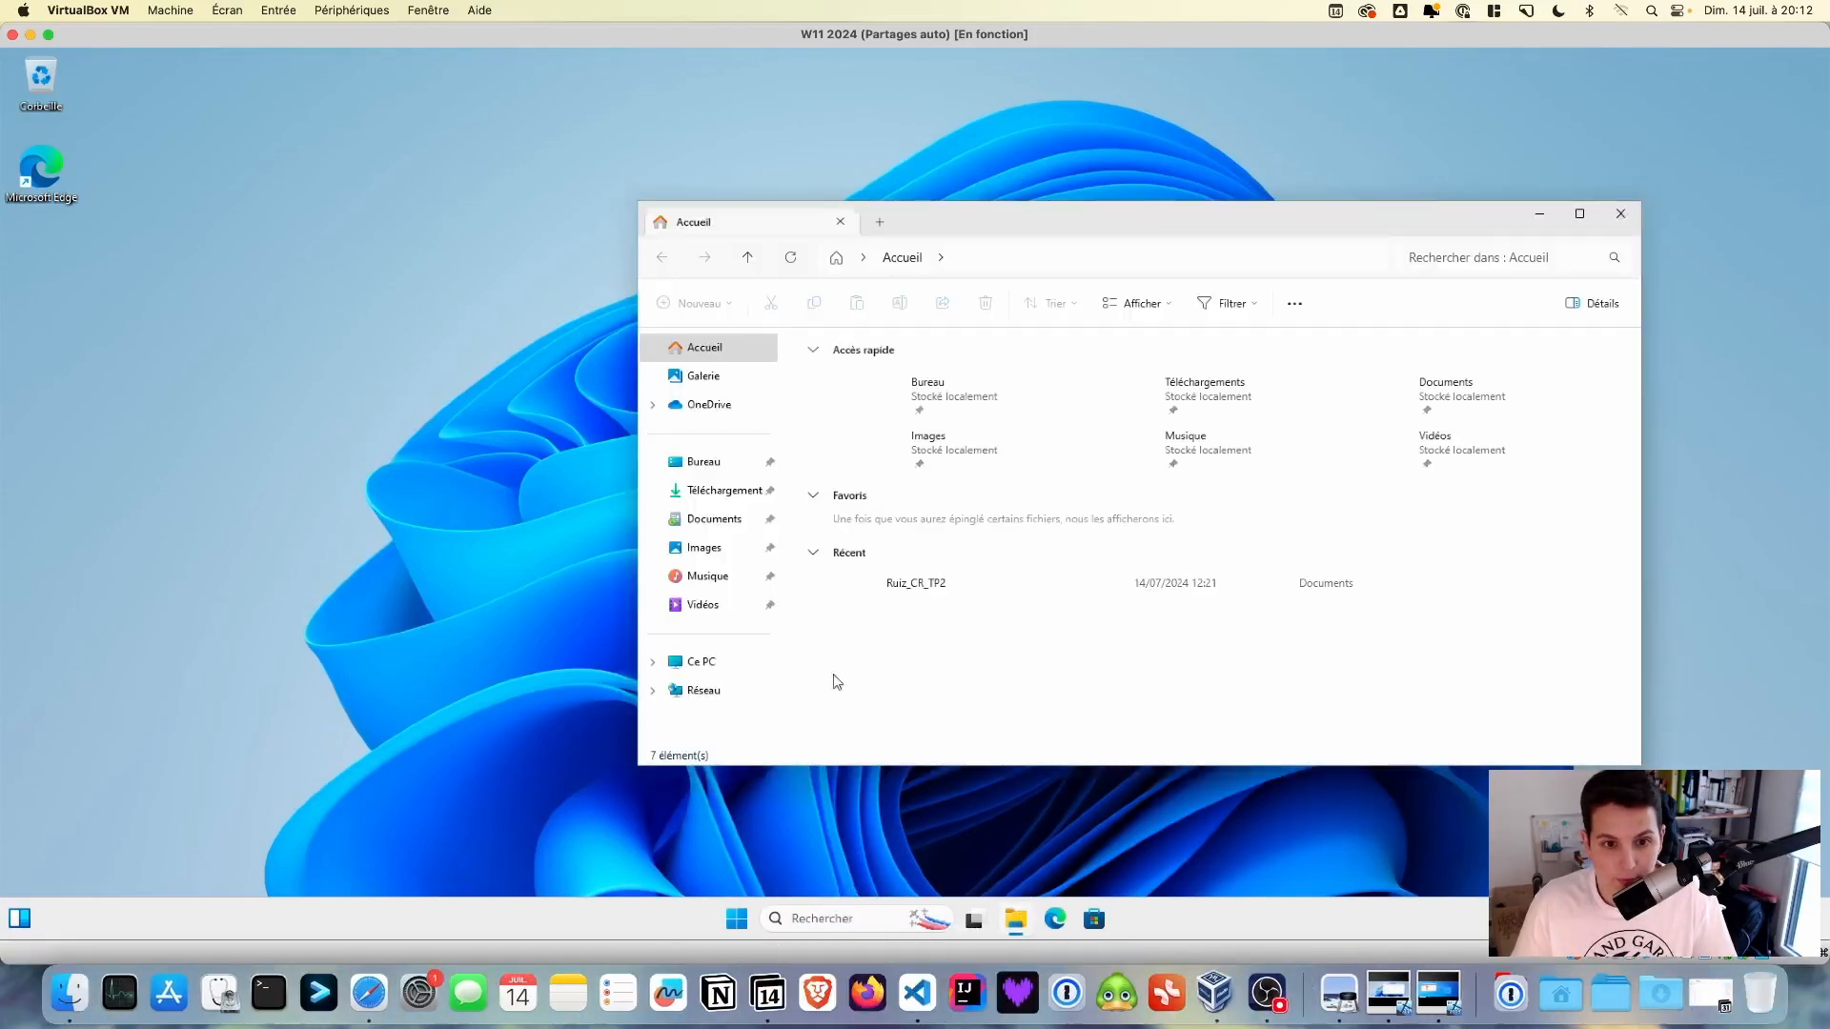
# - Check that Ce PC lists only Ressources SIO SISR (R:) and Dépôt SIO SISR (T:), then open Documents
pyautogui.click(696, 659)
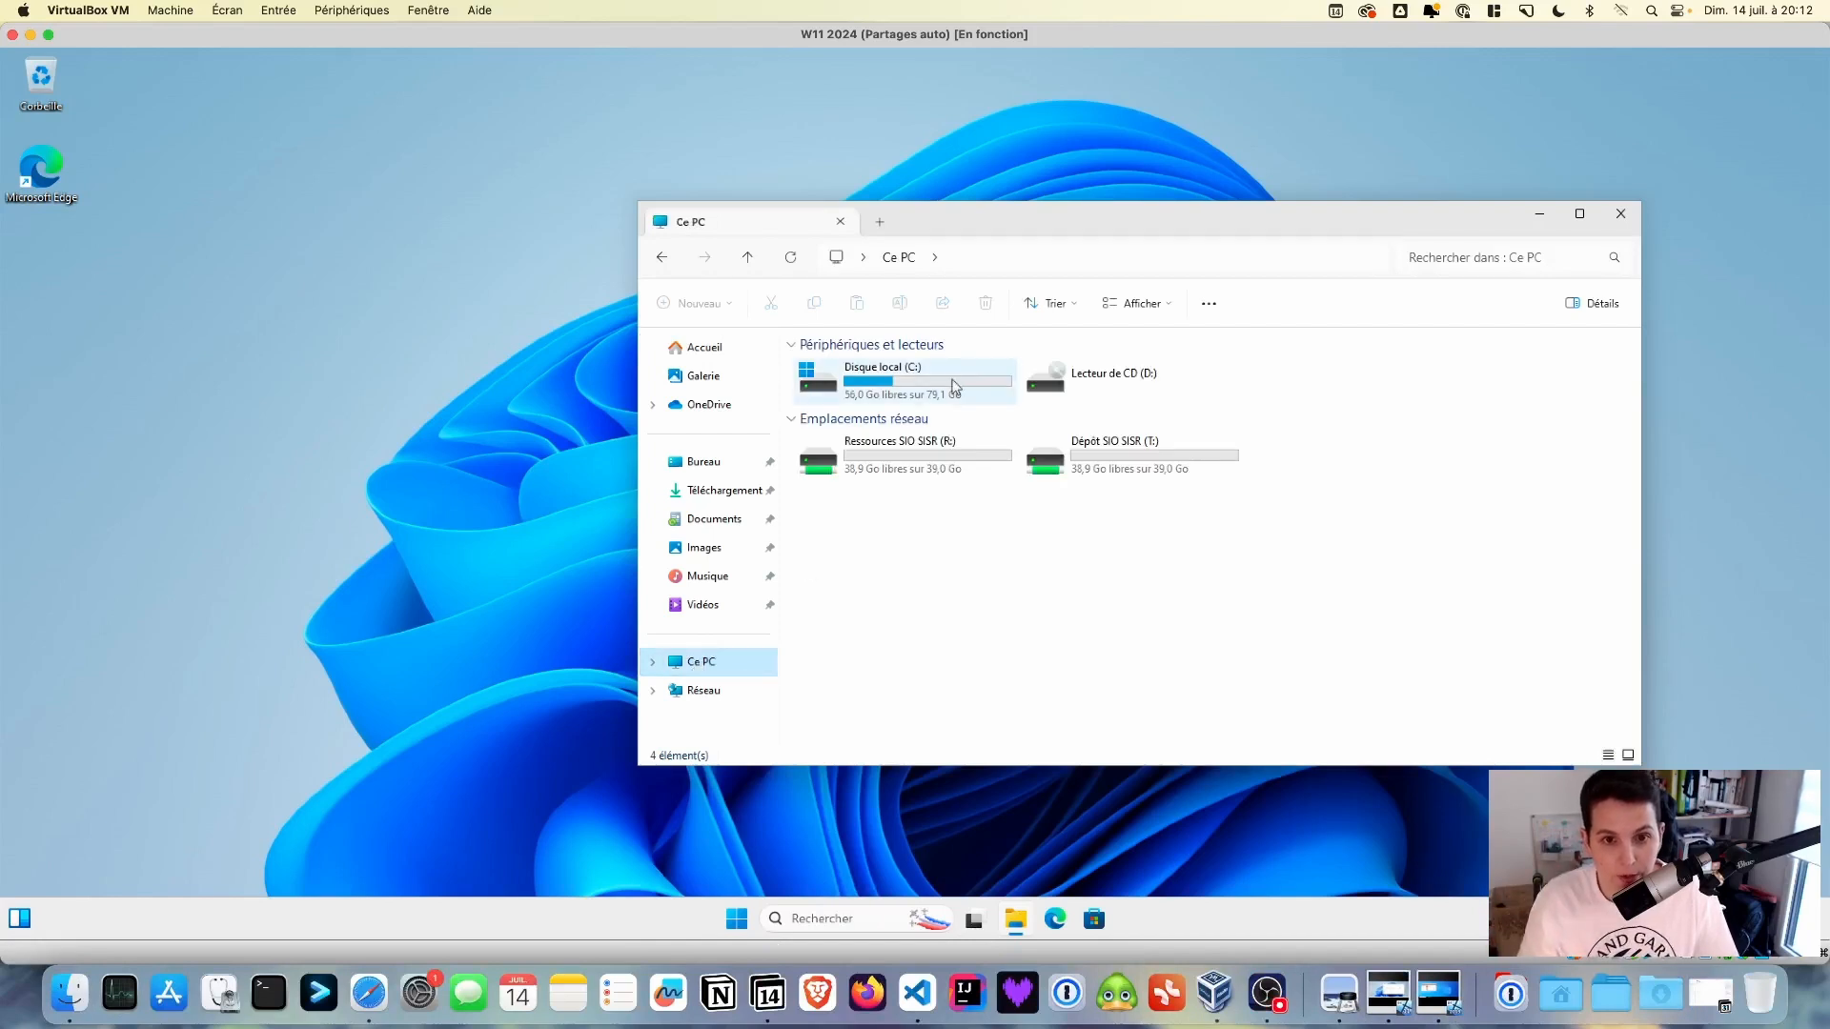
pyautogui.click(939, 448)
pyautogui.click(1100, 471)
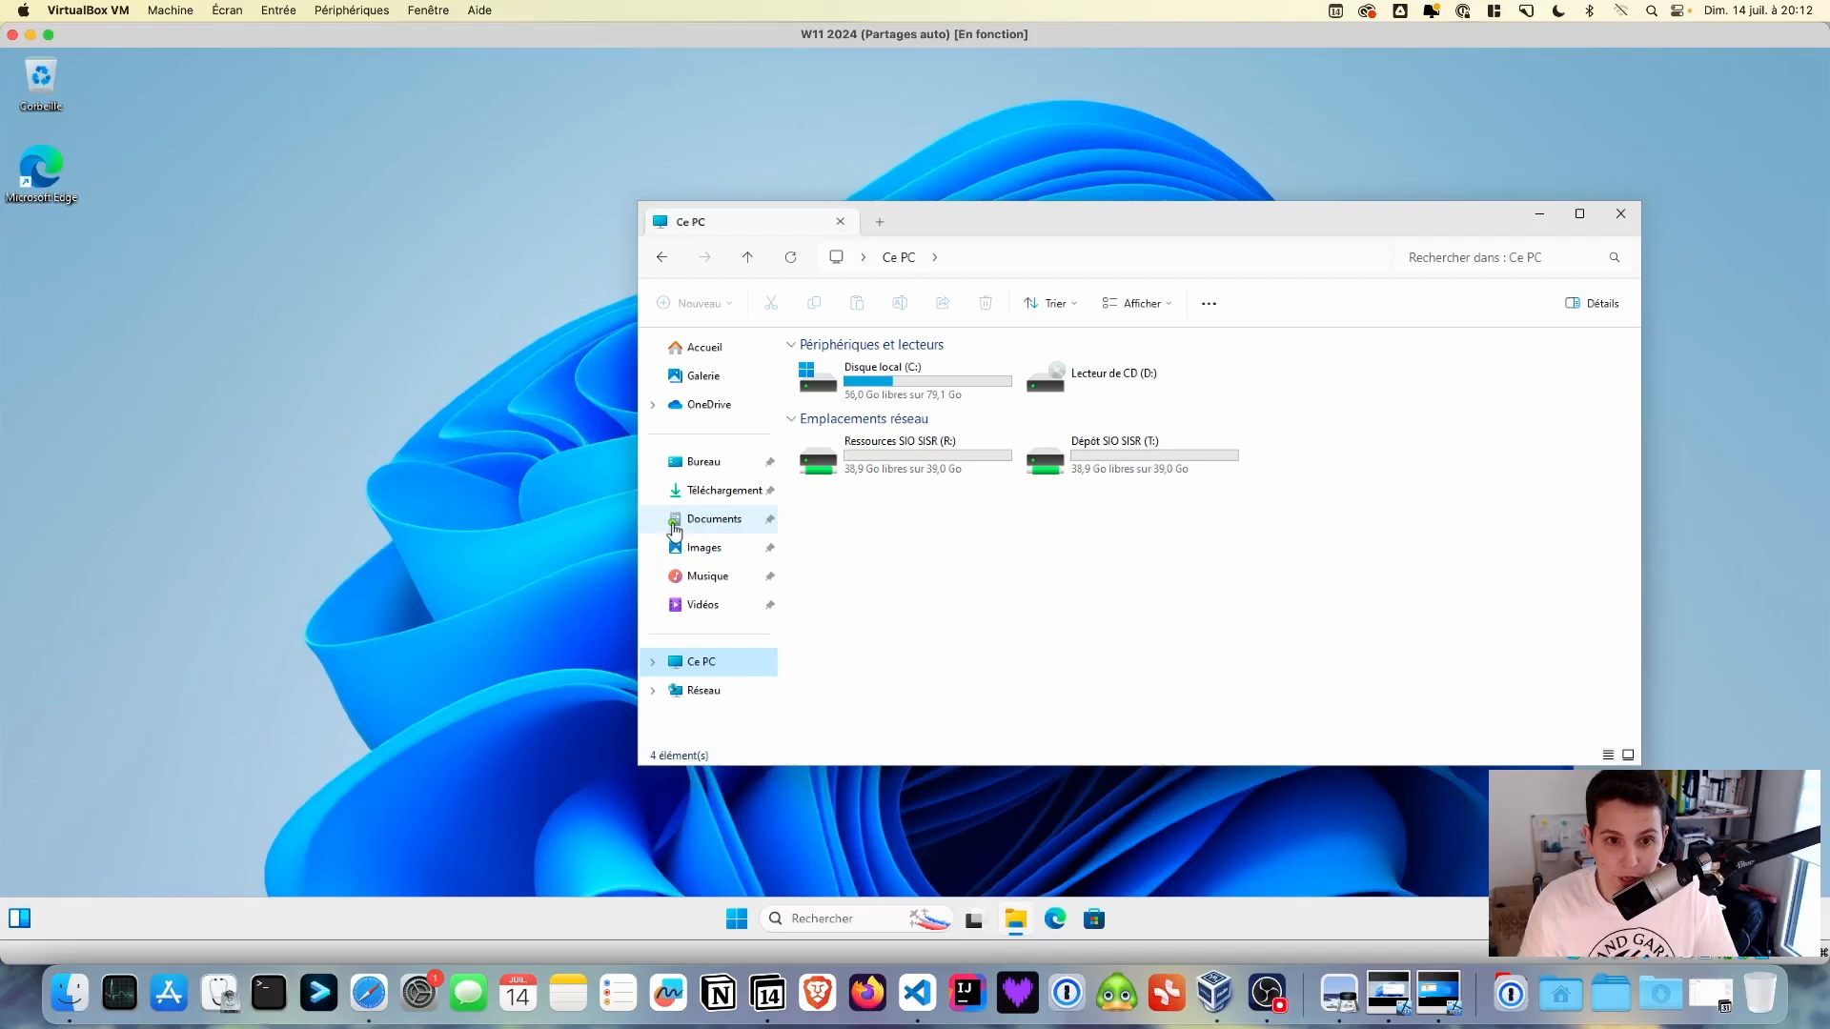
pyautogui.click(720, 351)
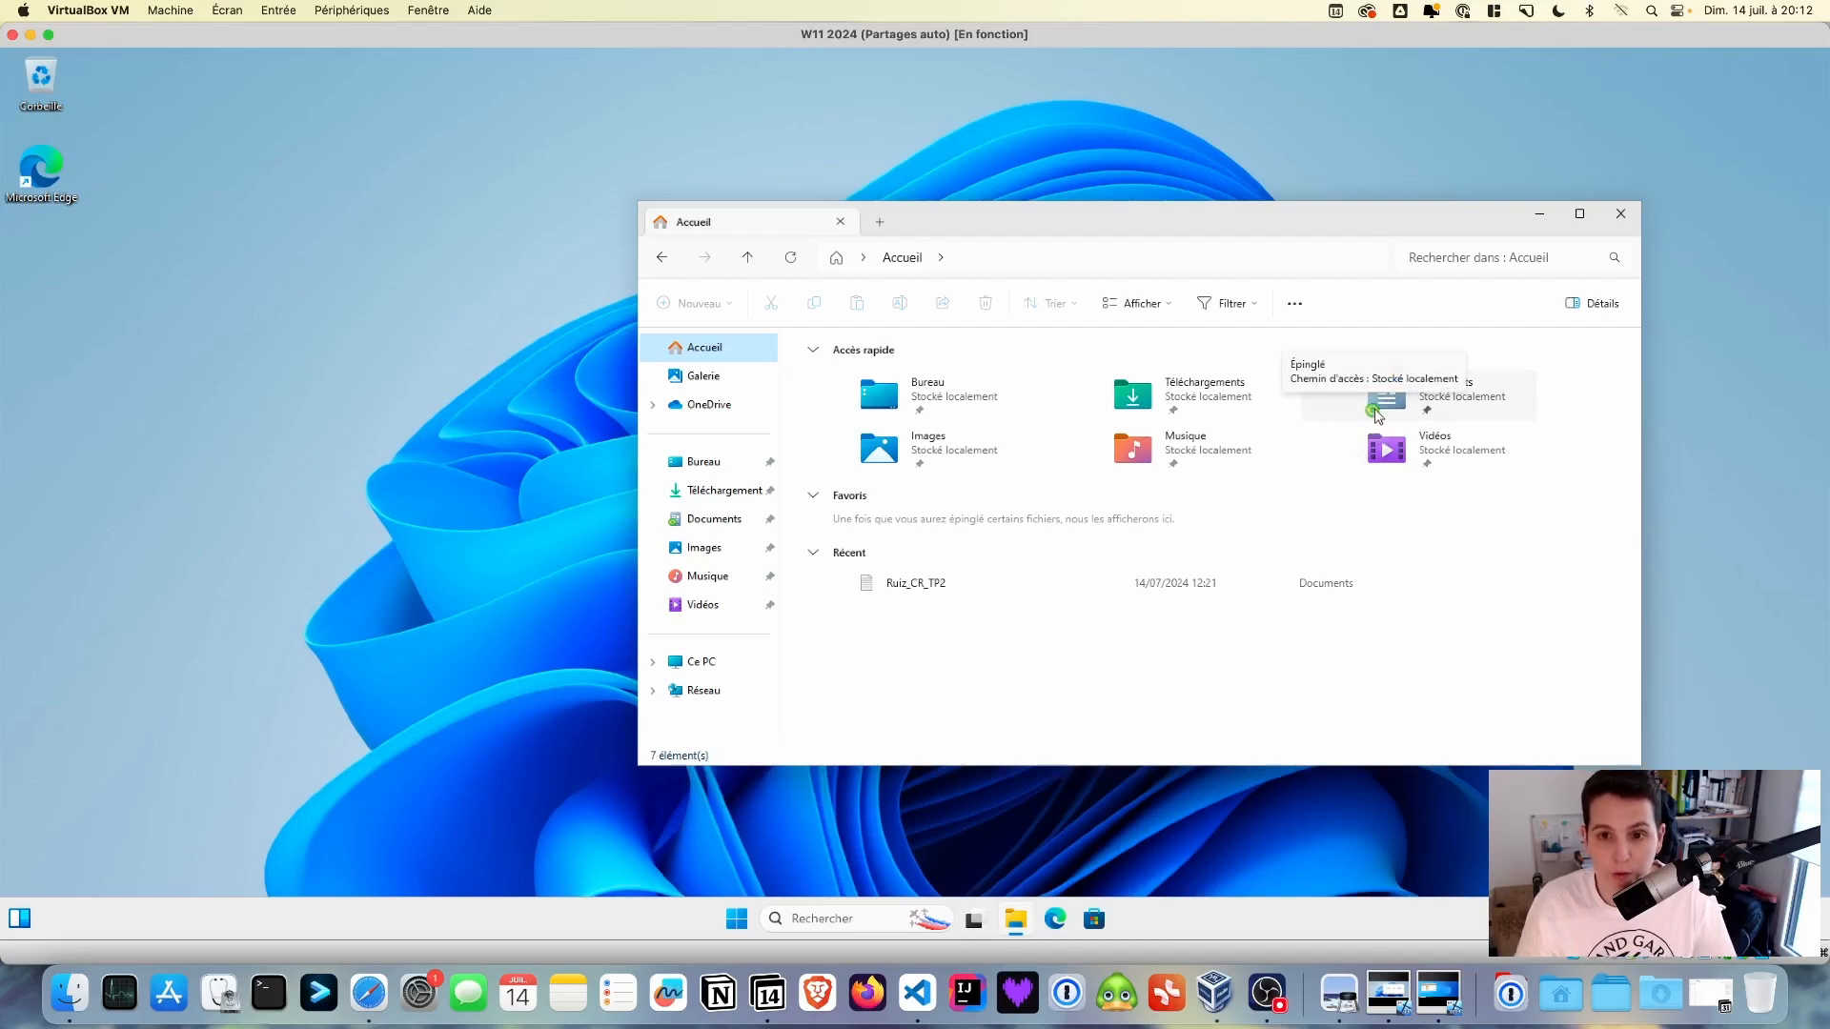
pyautogui.click(717, 526)
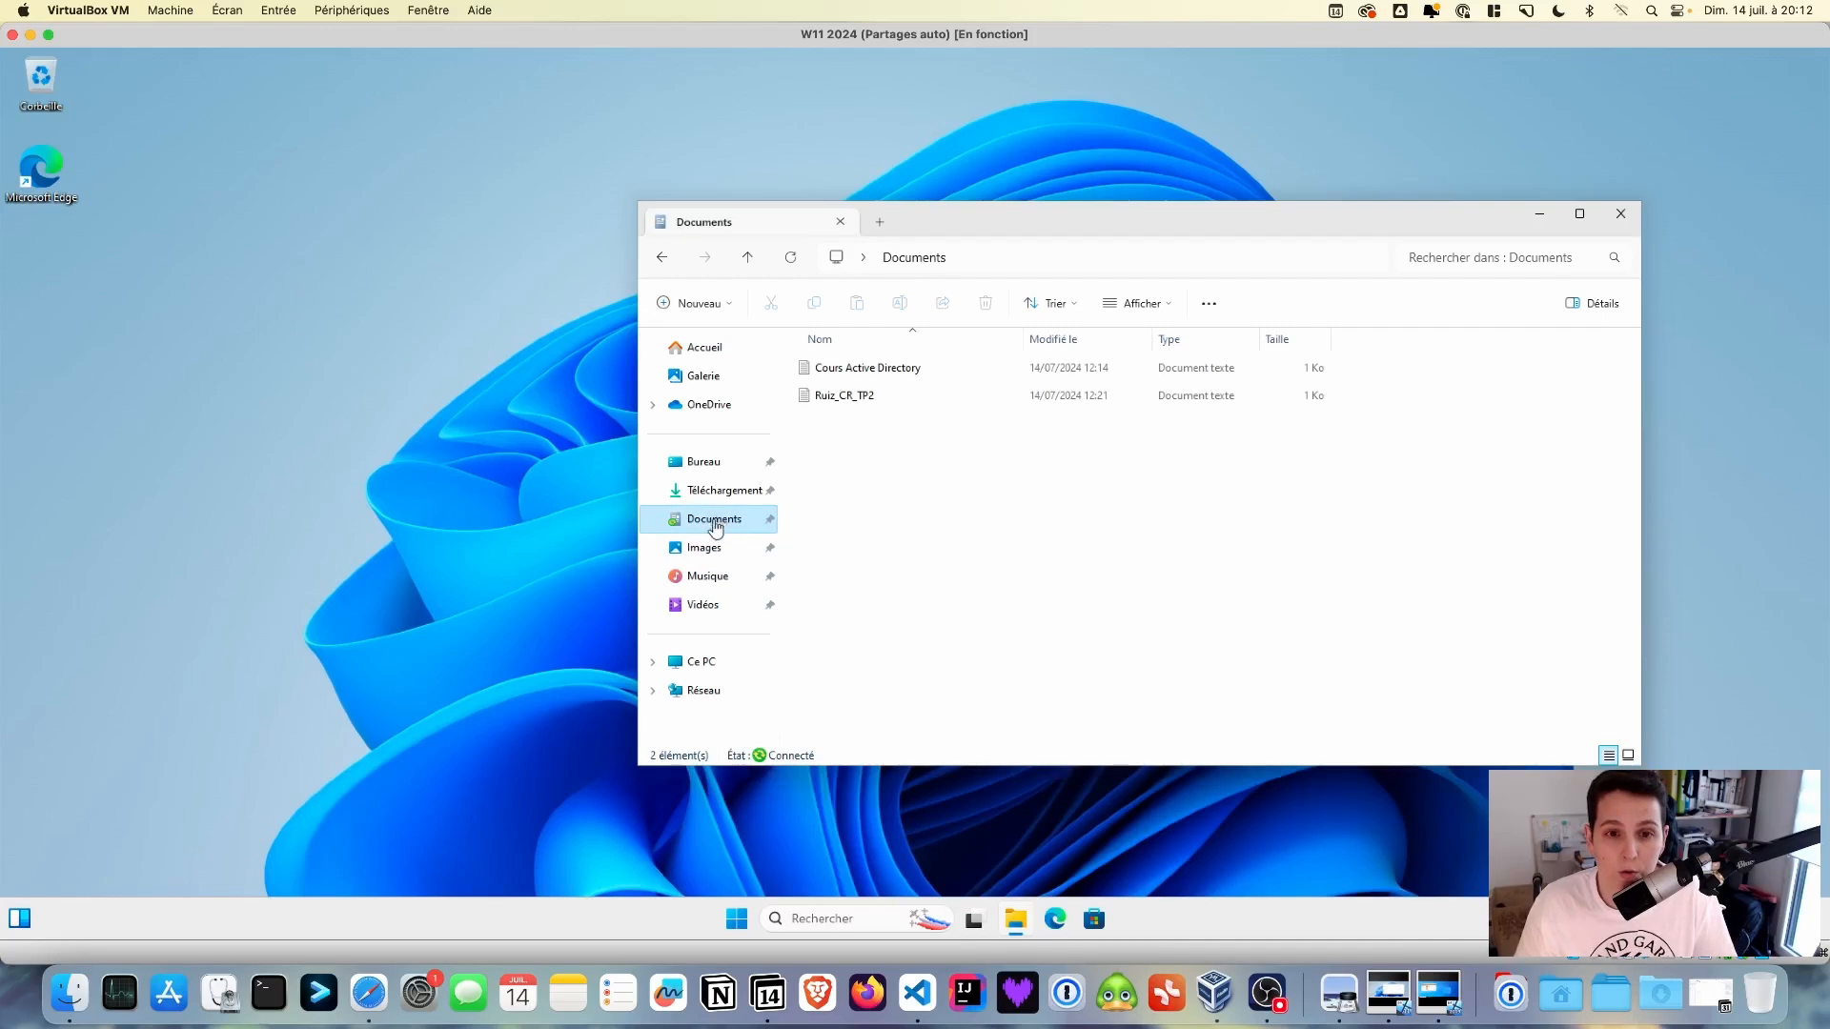
# - Create a new text document in Documents named with the user's surname plus '_CR_TP3'
pyautogui.rightClick(861, 459)
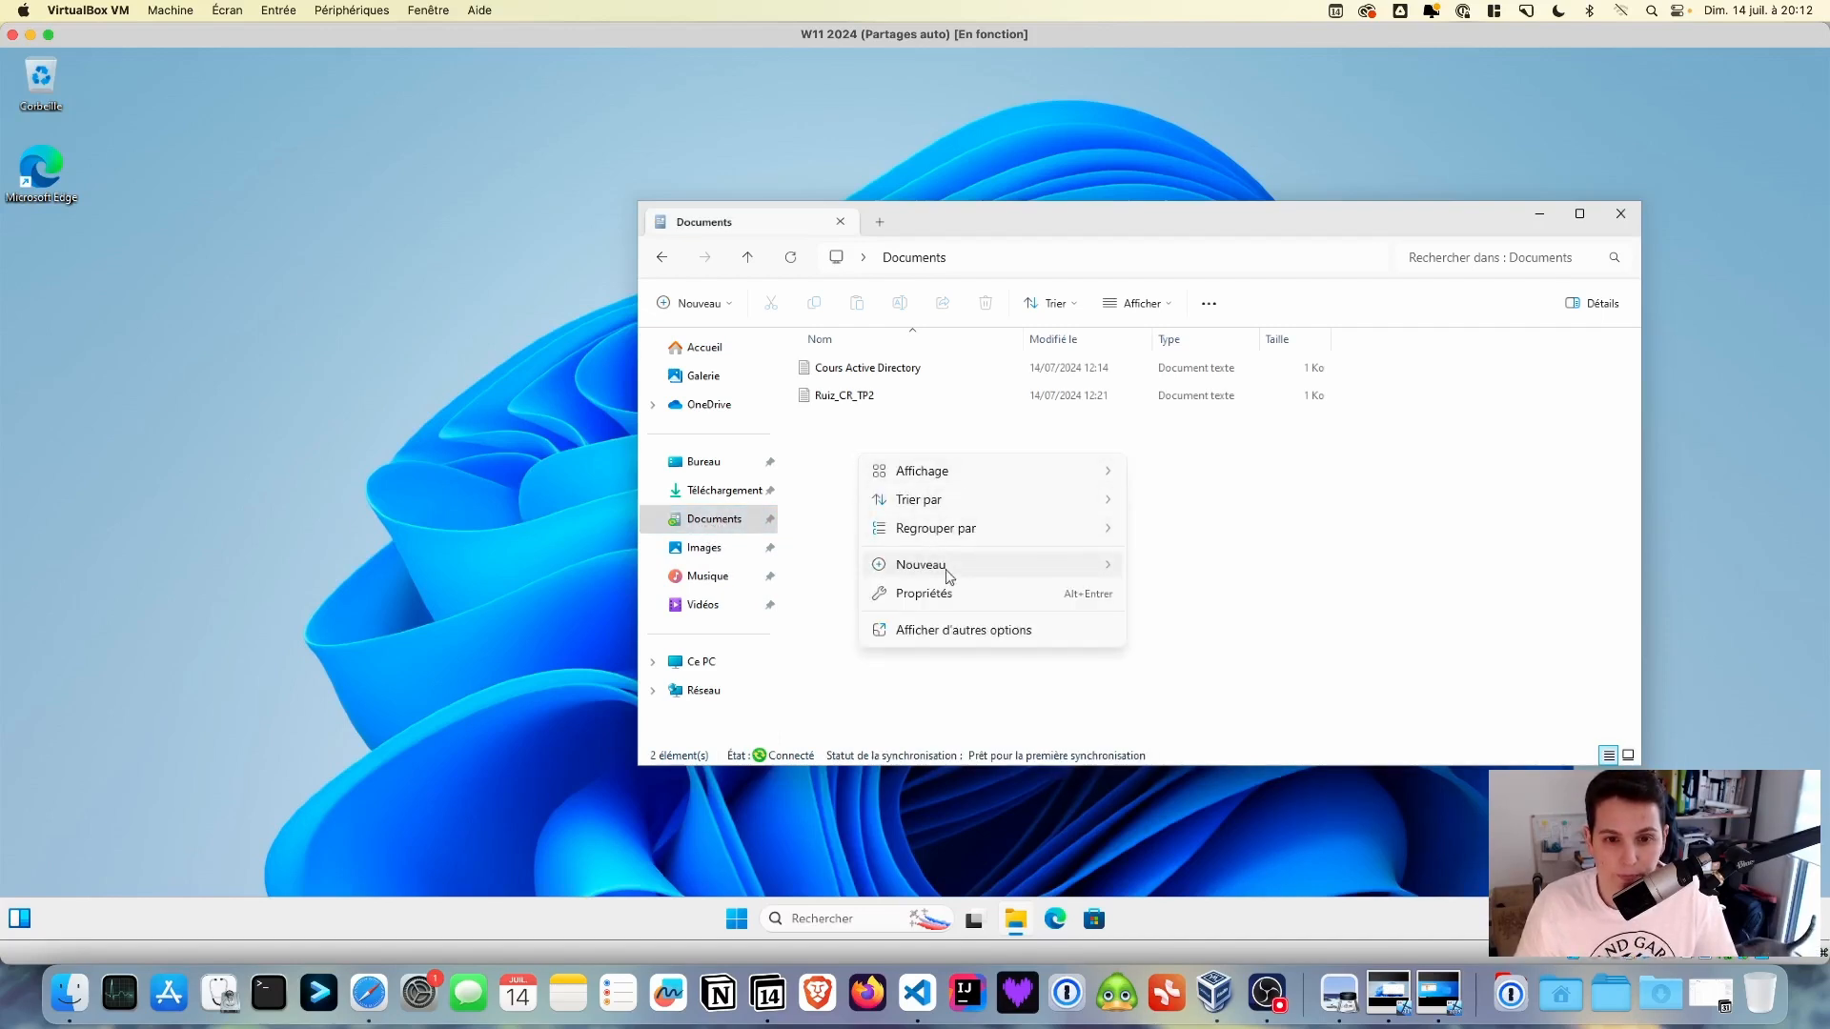
pyautogui.moveTo(949, 575)
pyautogui.click(1199, 655)
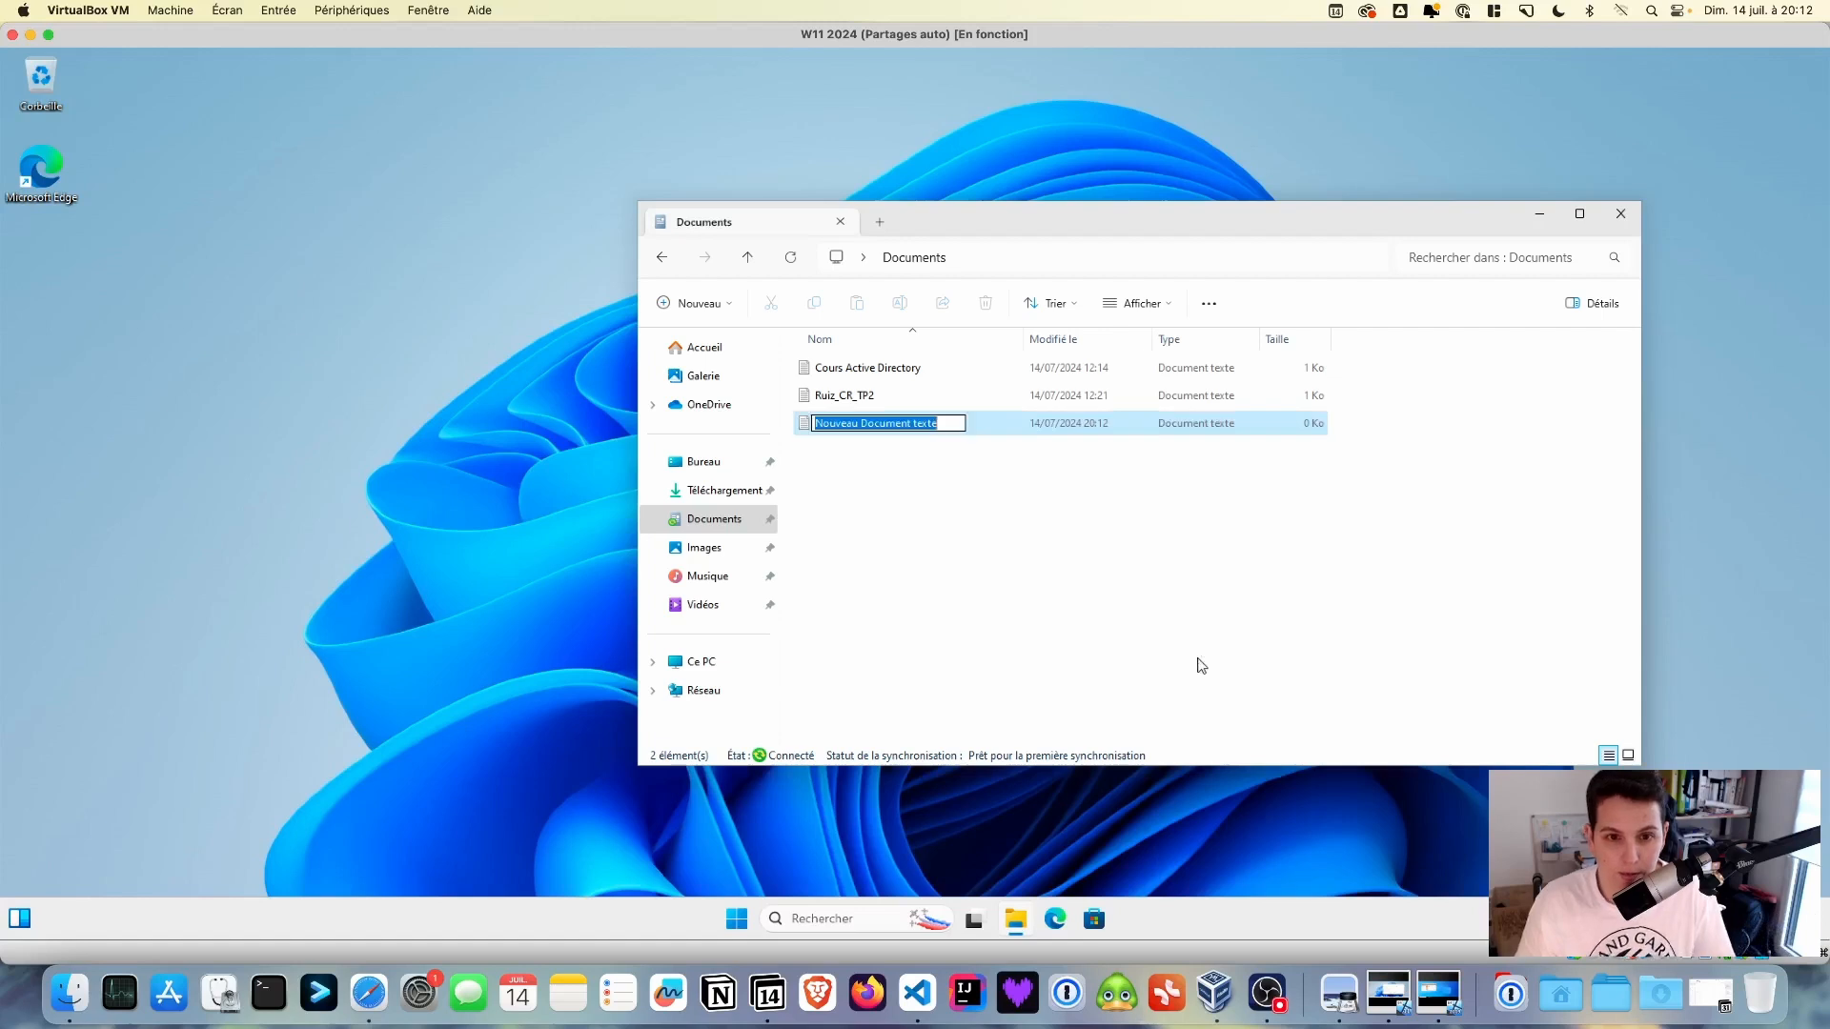
pyautogui.write('R')
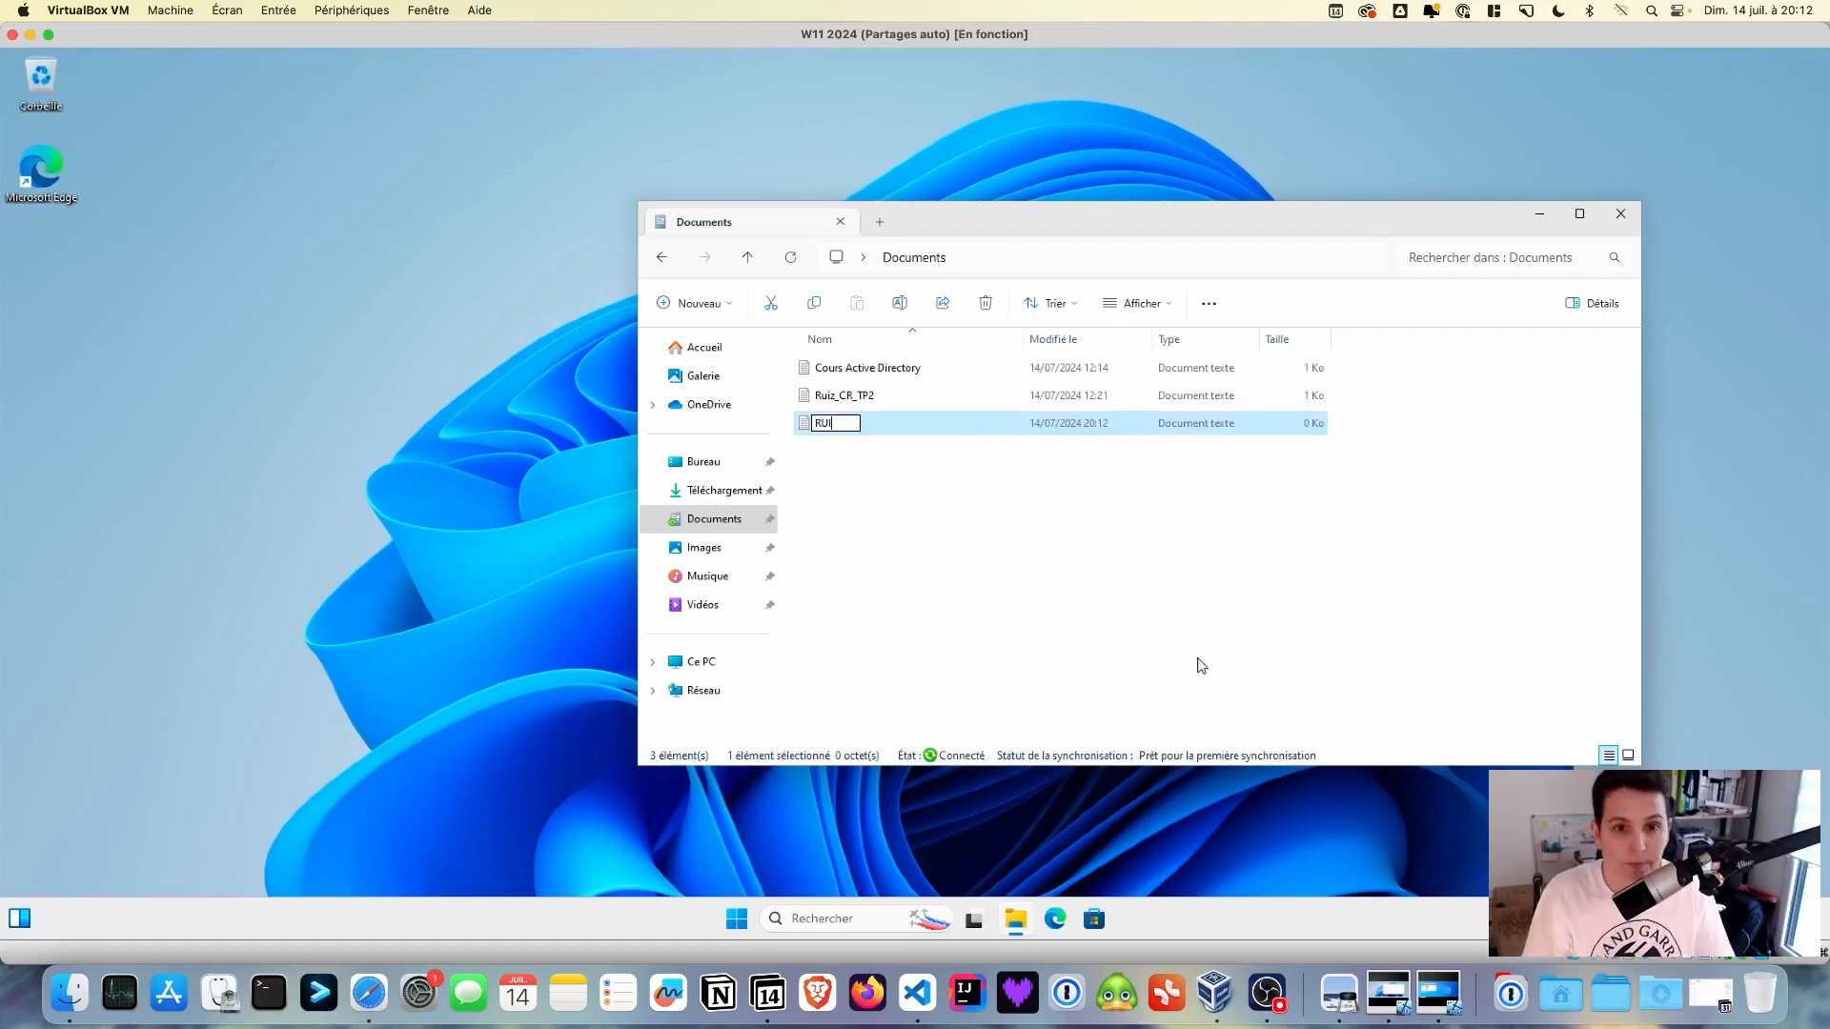
pyautogui.write('UI')
pyautogui.press('BackSpace')
pyautogui.press('BackSpace')
pyautogui.write('ui')
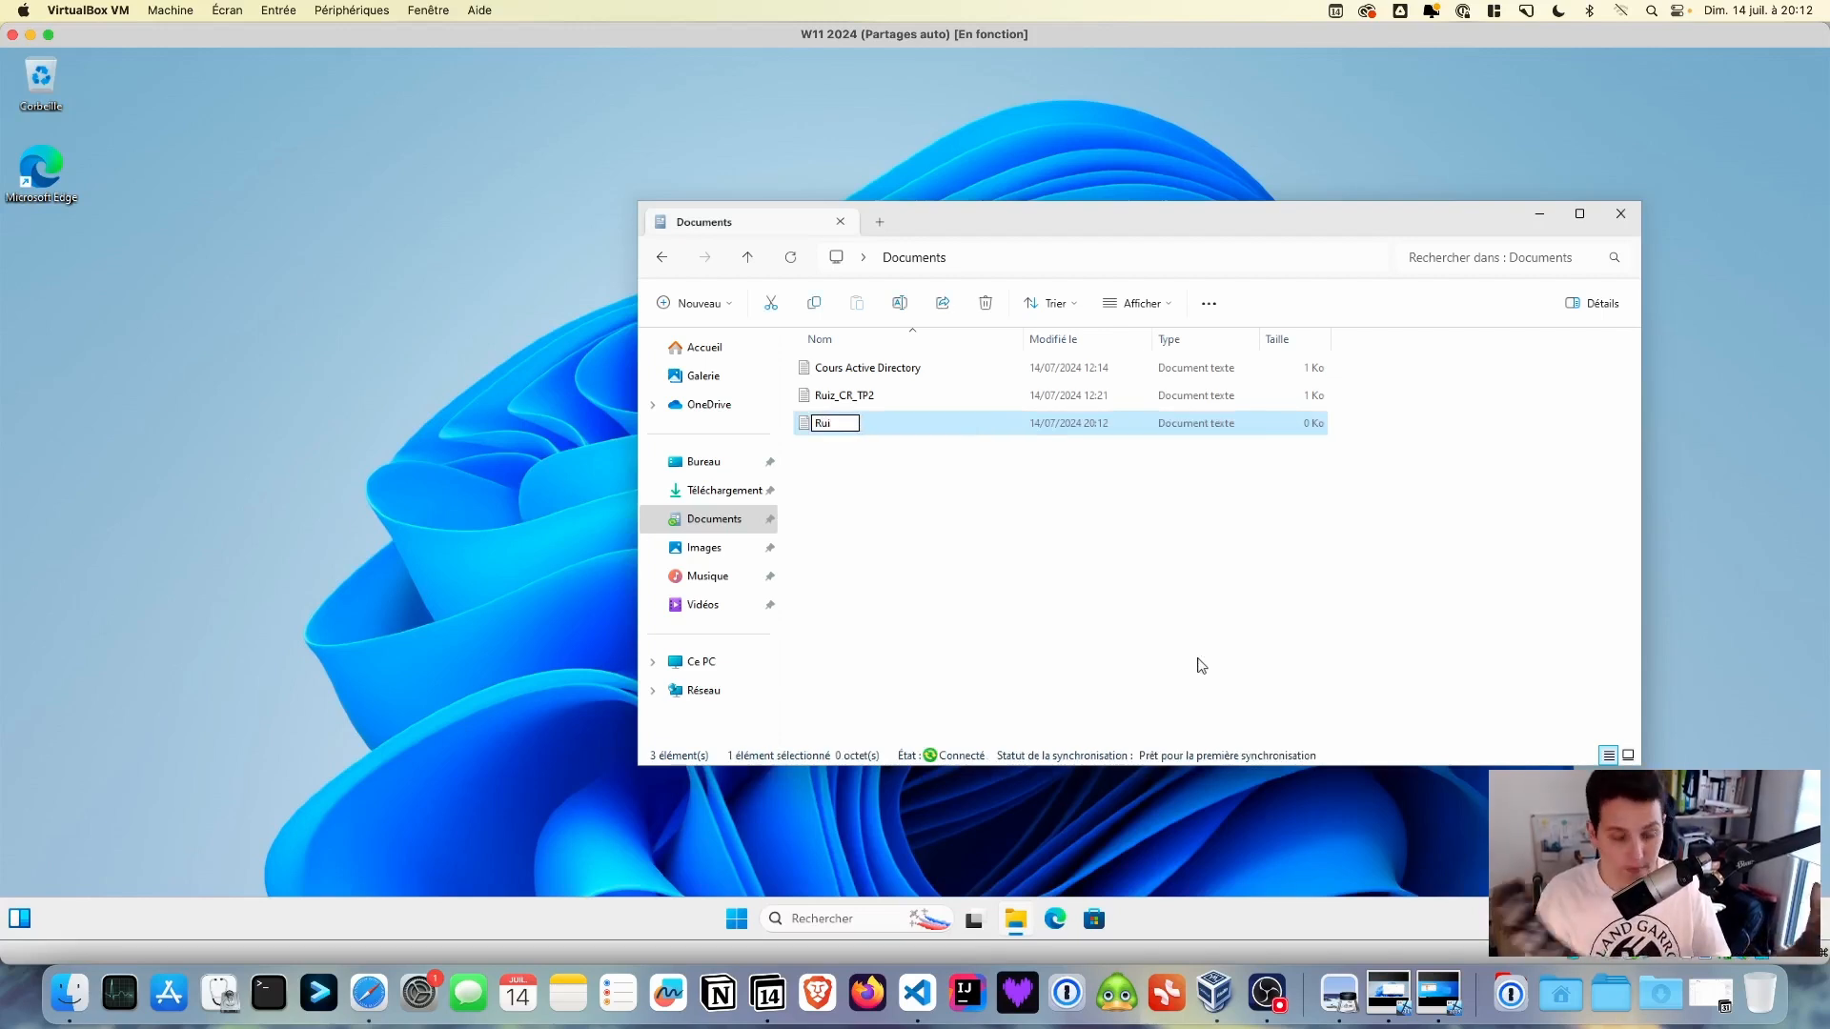
pyautogui.write('z')
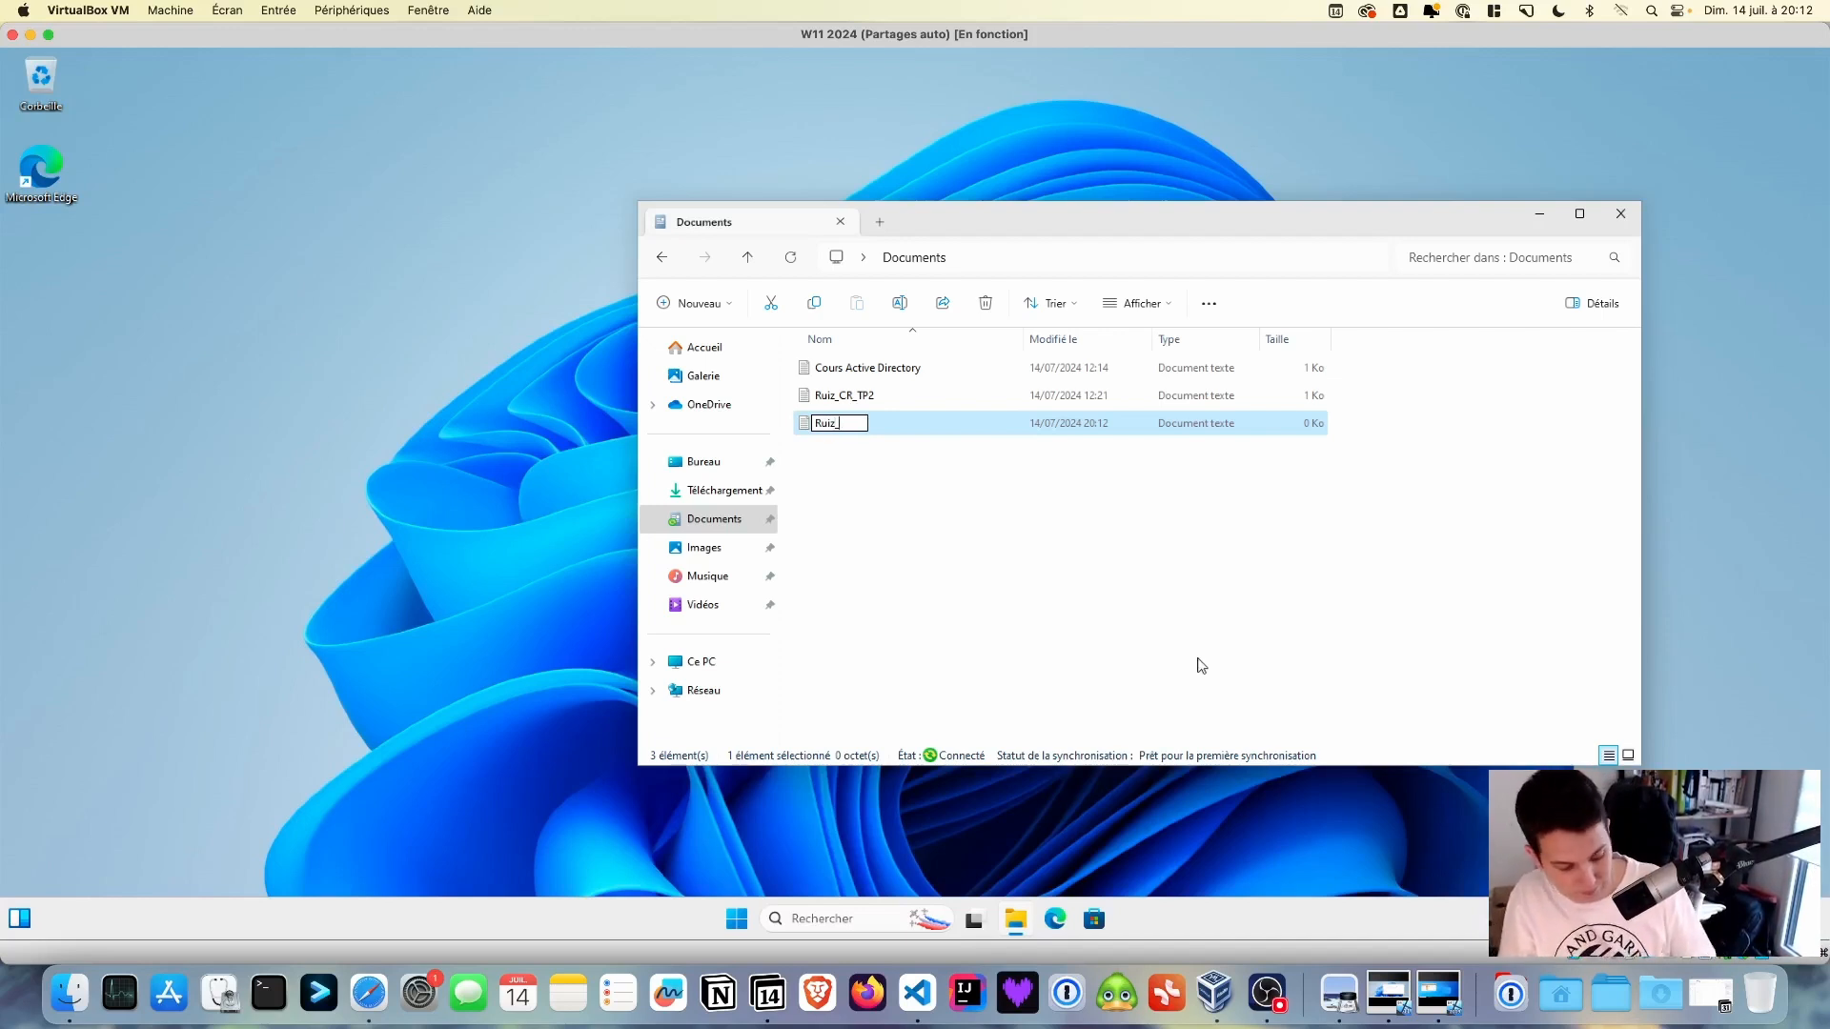
pyautogui.write('_CR8')
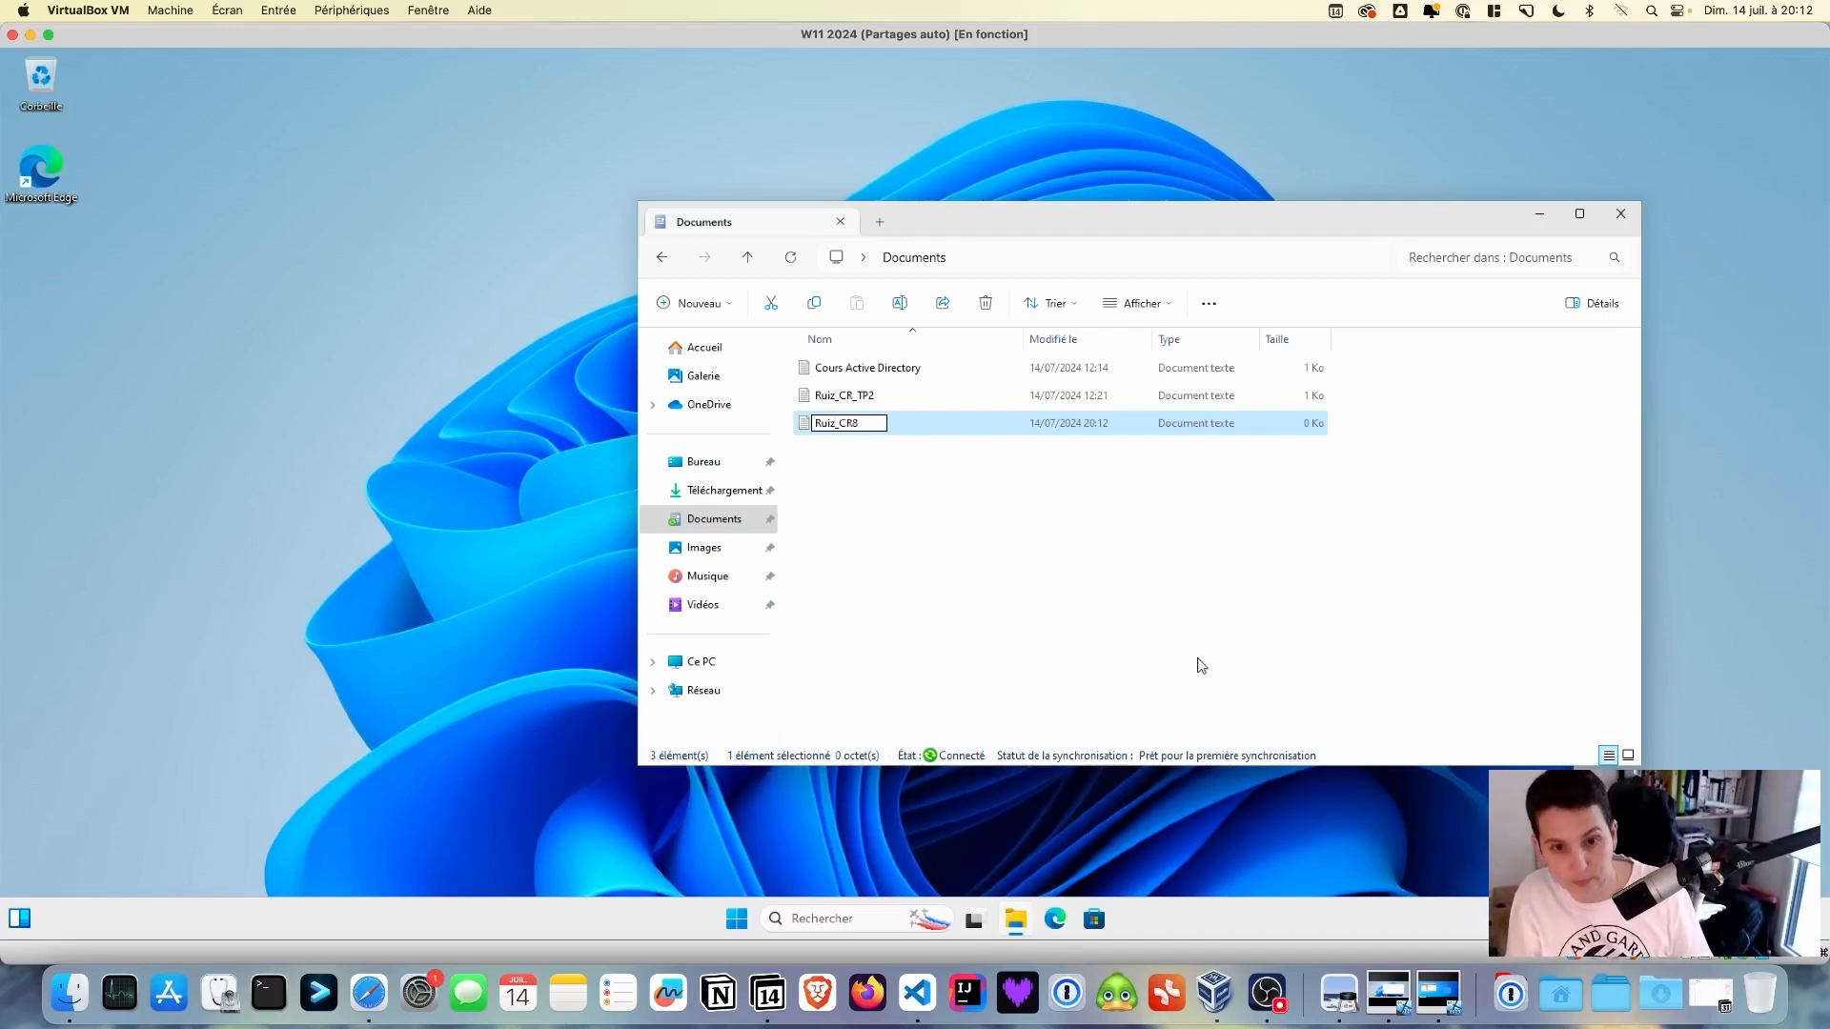
pyautogui.write('TP')
pyautogui.press('BackSpace')
pyautogui.press('BackSpace')
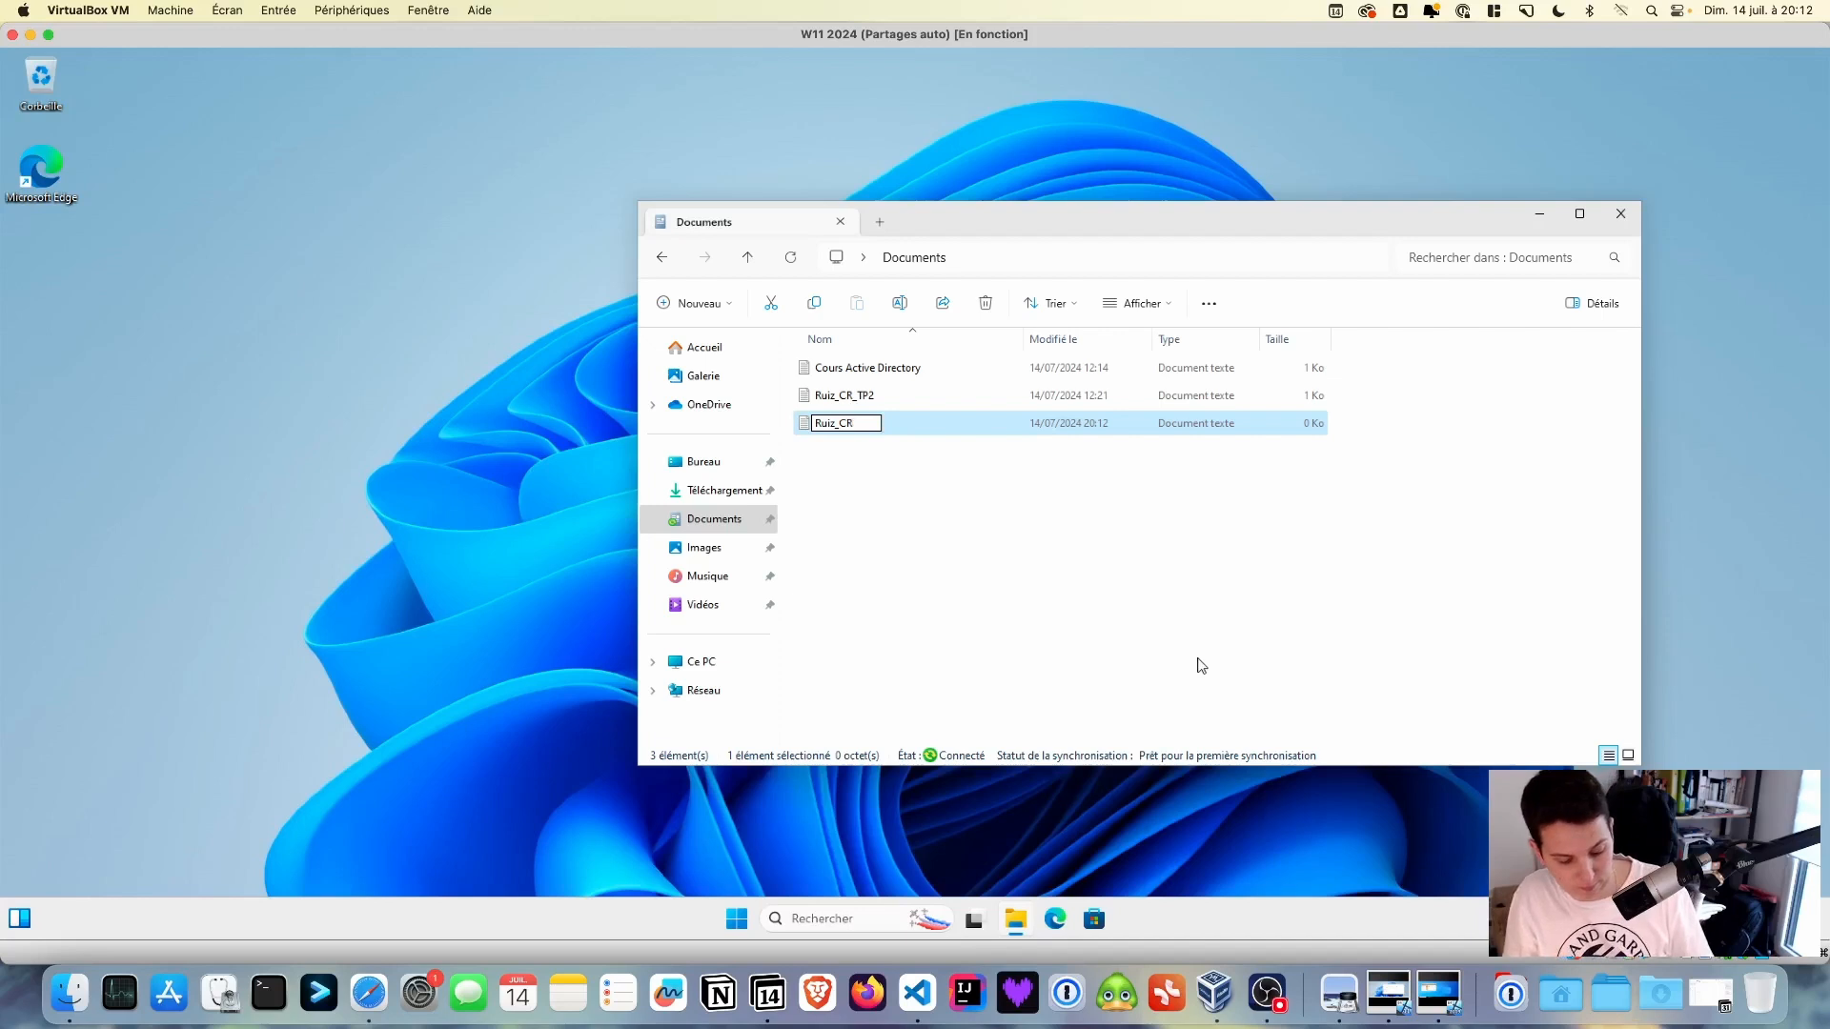
pyautogui.write('_TP3')
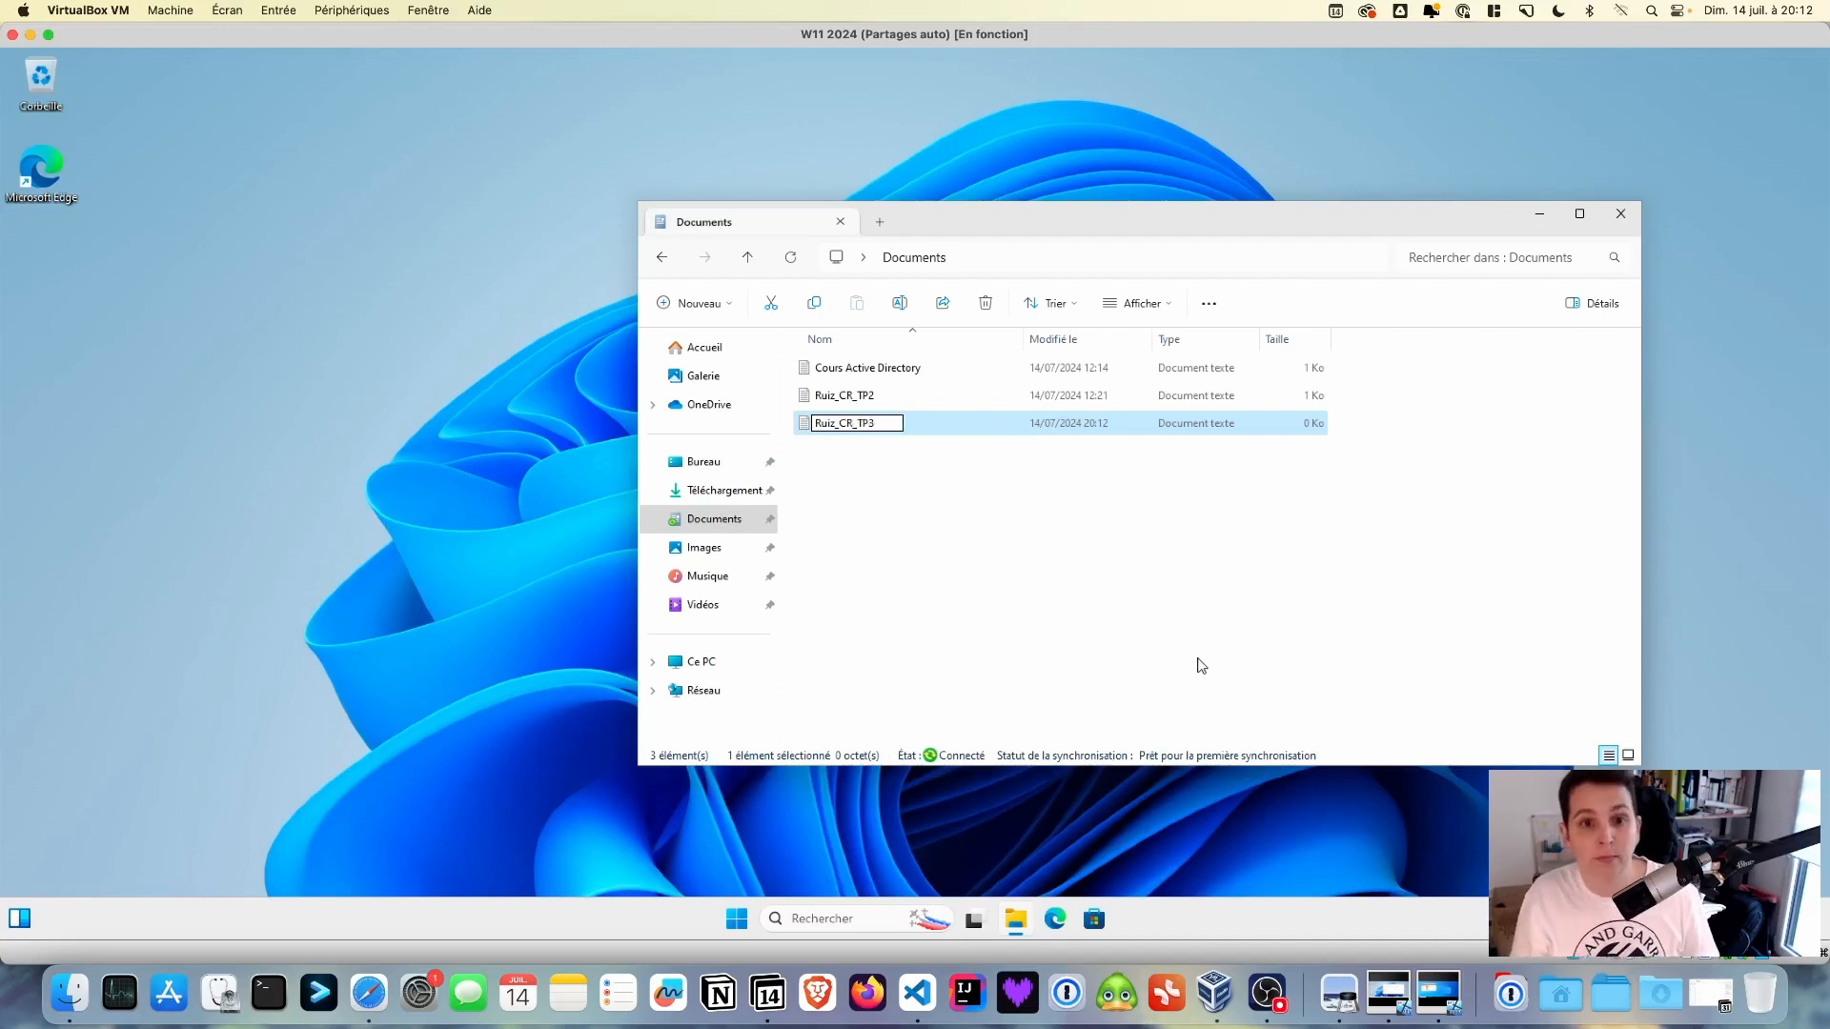
pyautogui.press('Return')
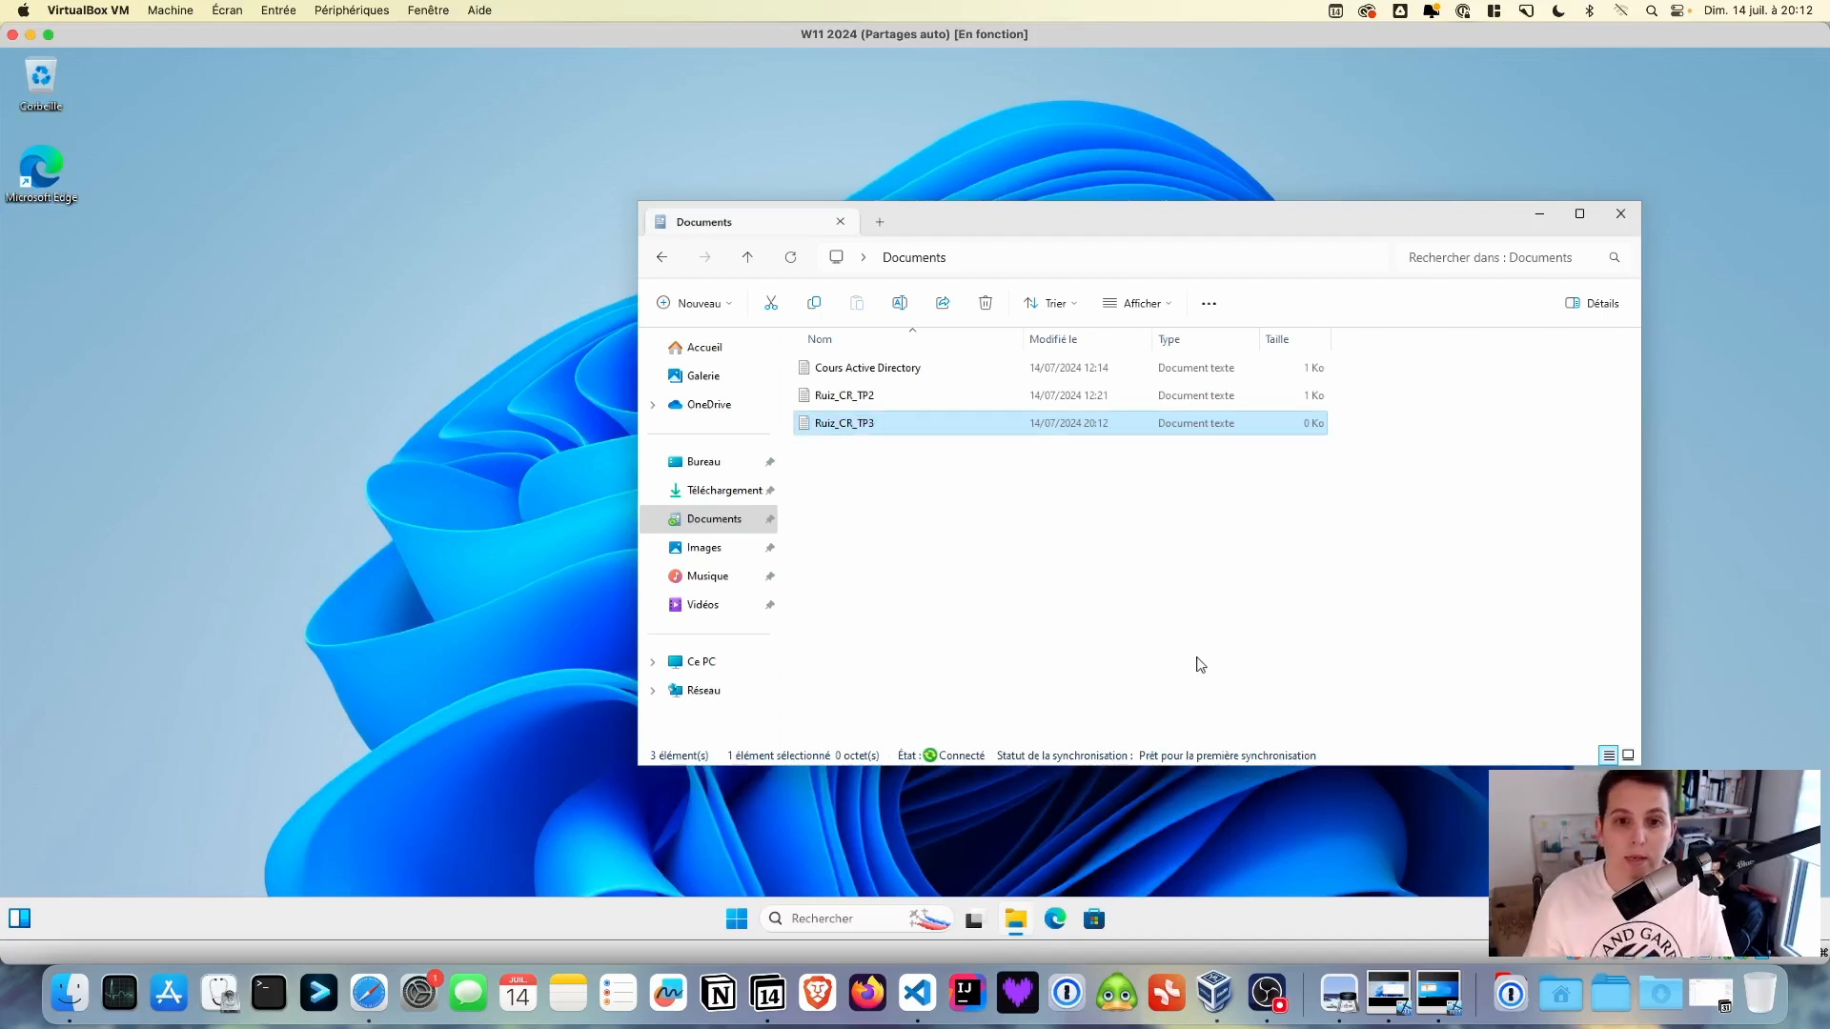
# - Write 'Compte rendu du TP3' into the TP3 report in Notepad, save it and close Notepad
pyautogui.doubleClick(956, 428)
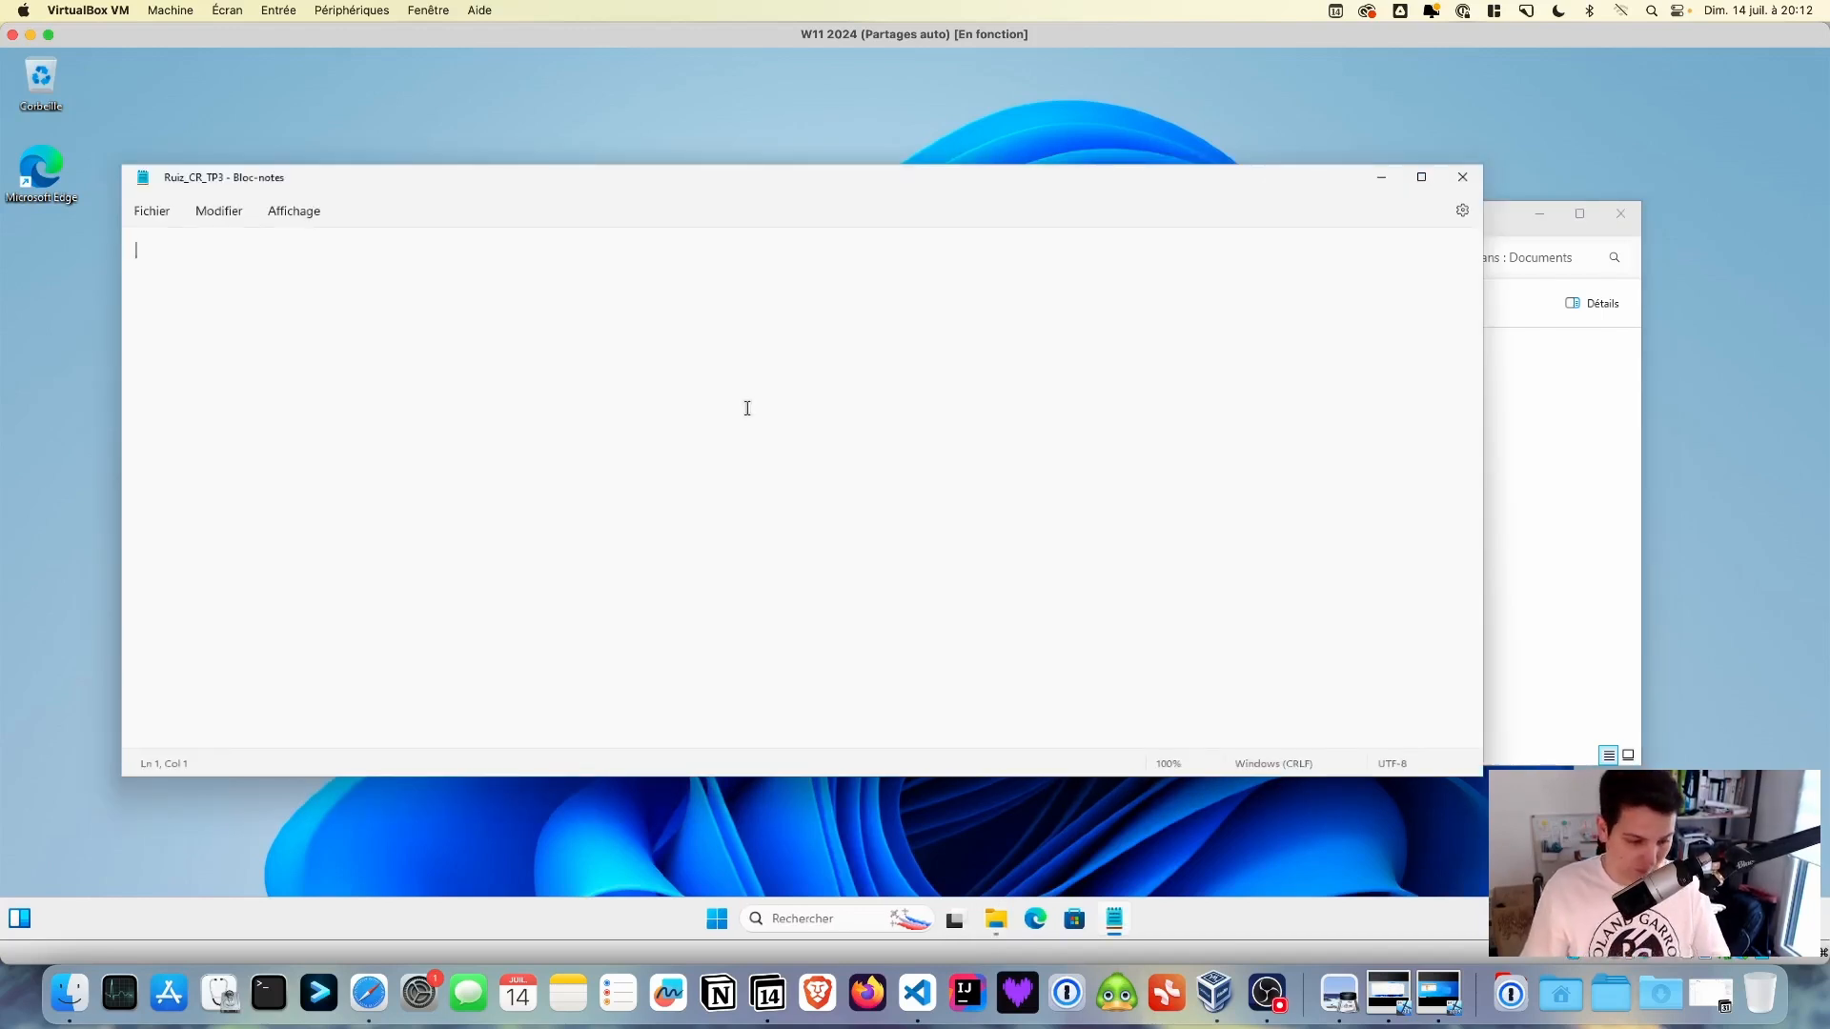
pyautogui.write('Compte')
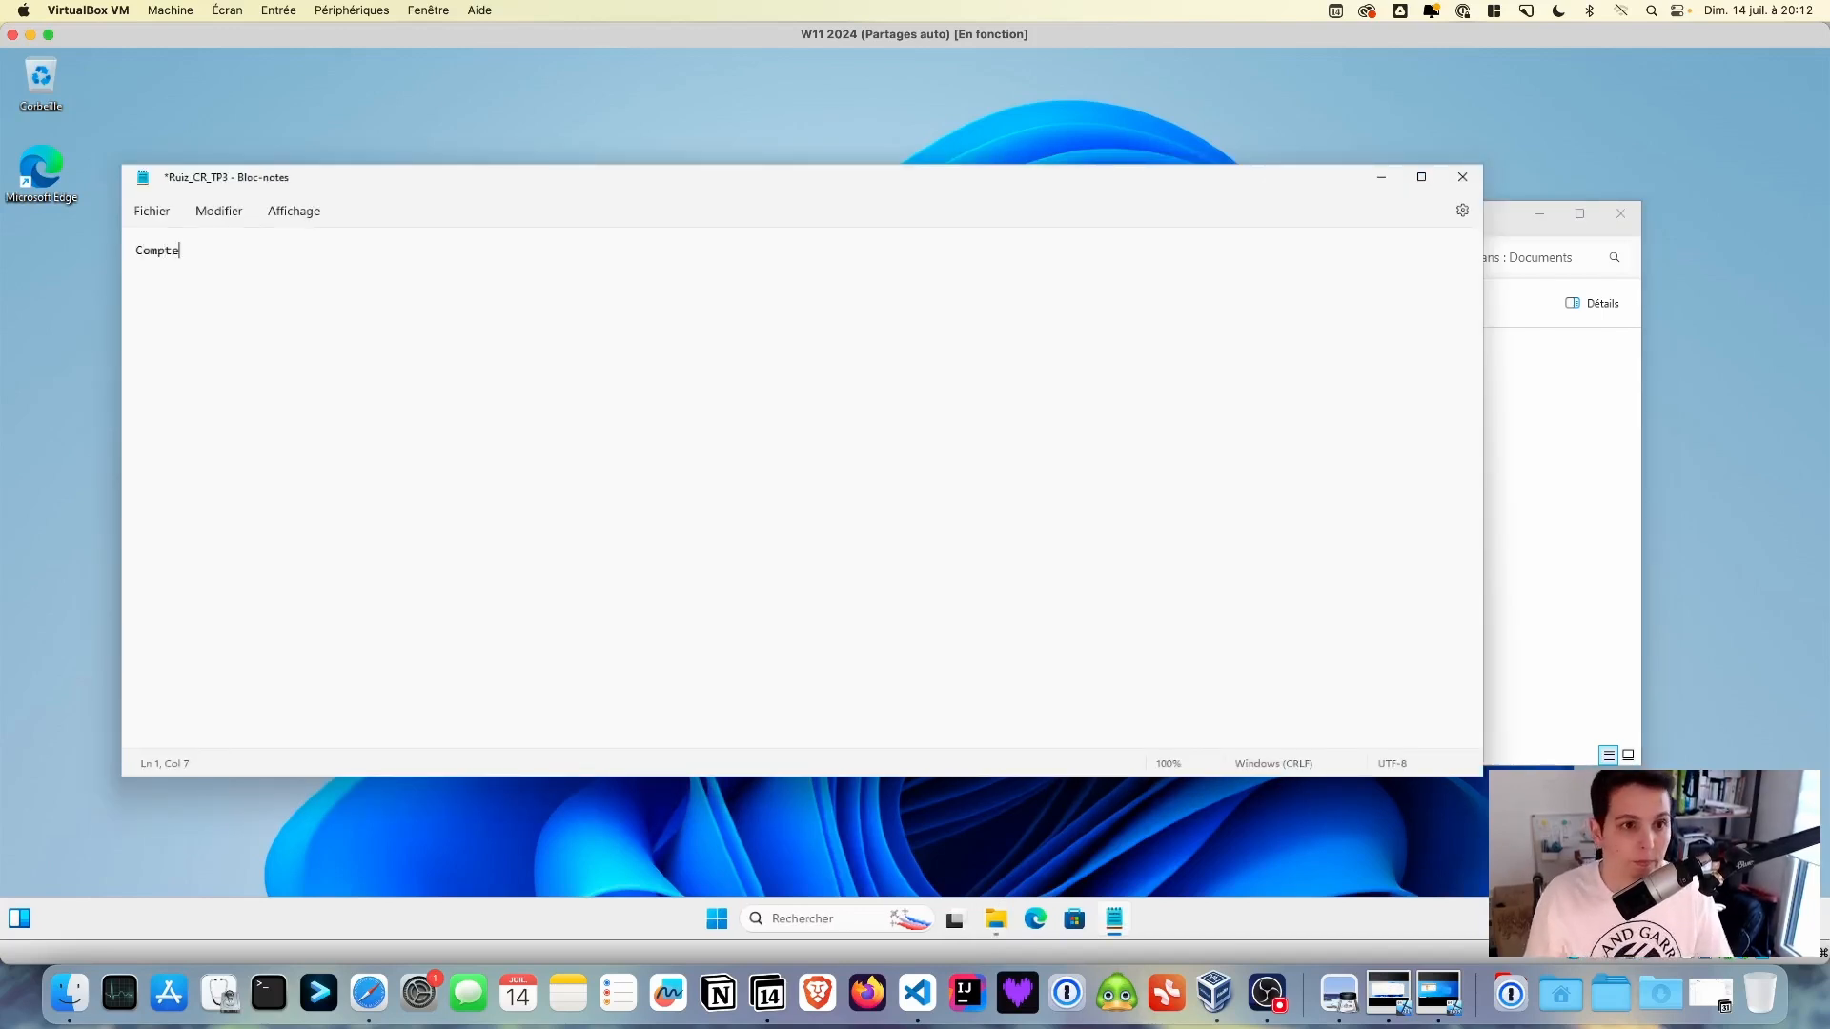
pyautogui.write(' re')
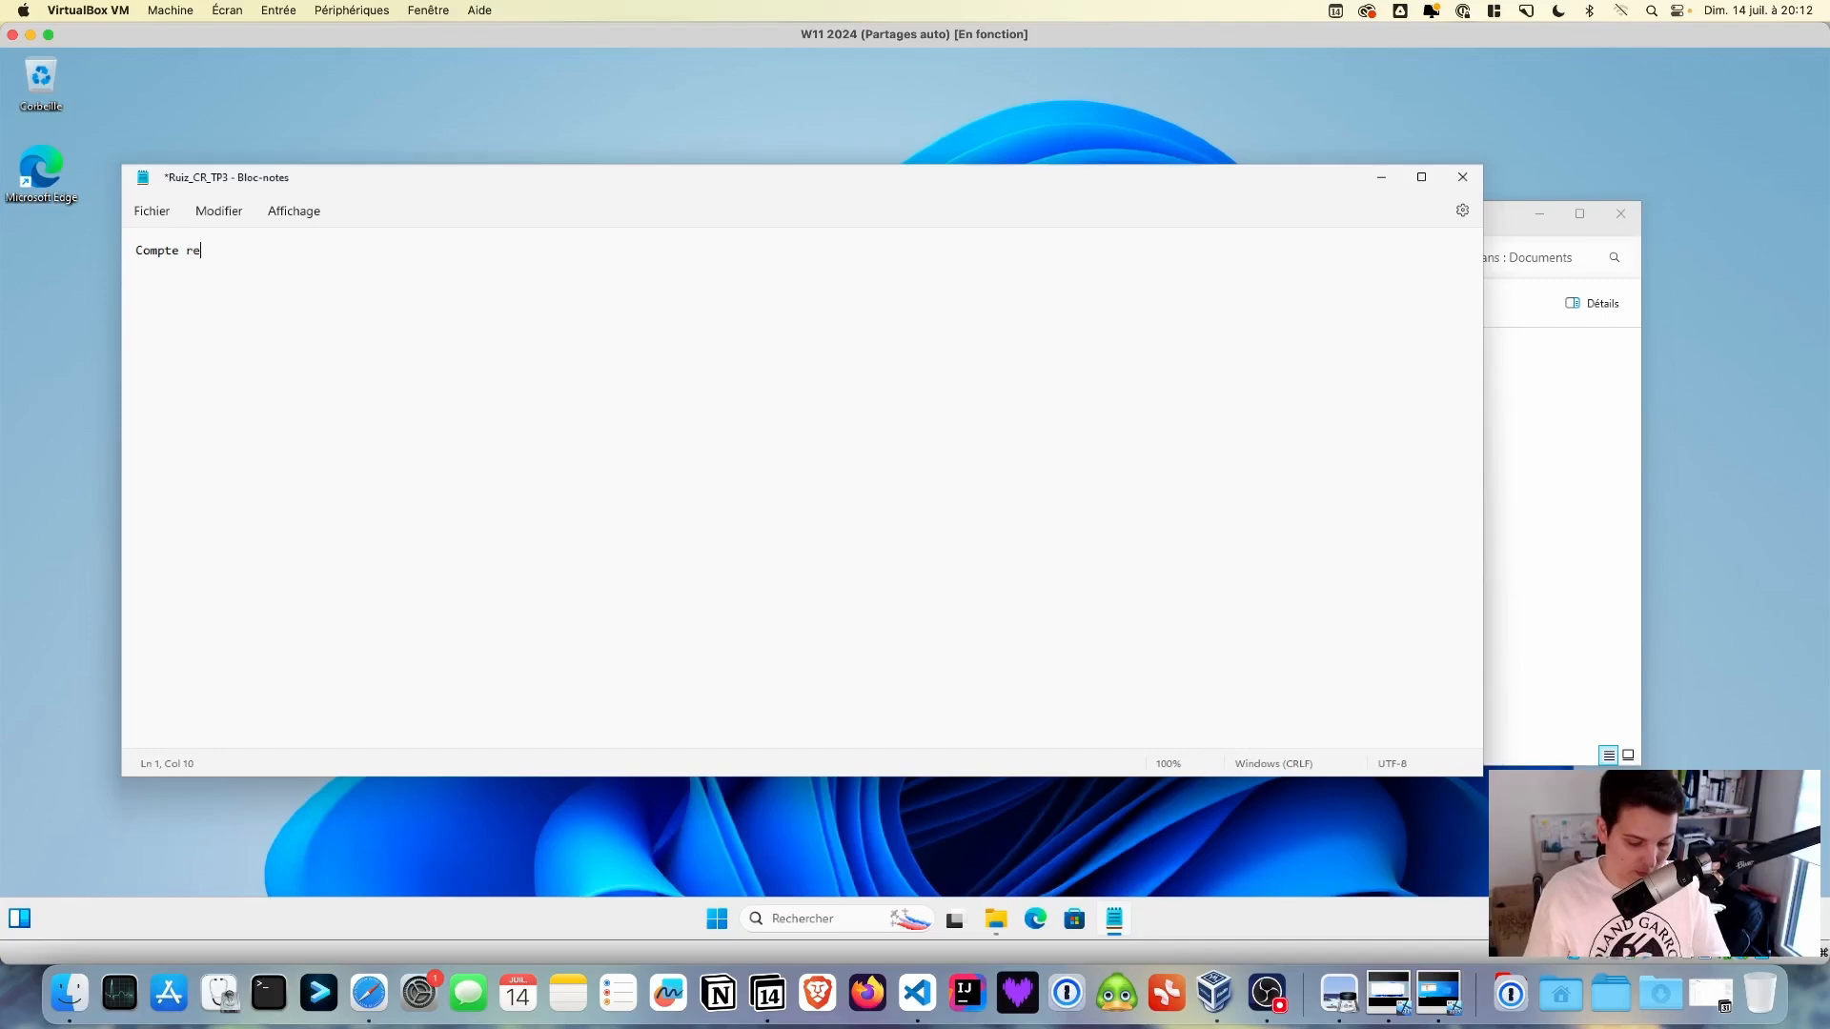
pyautogui.write('ndu du TP3')
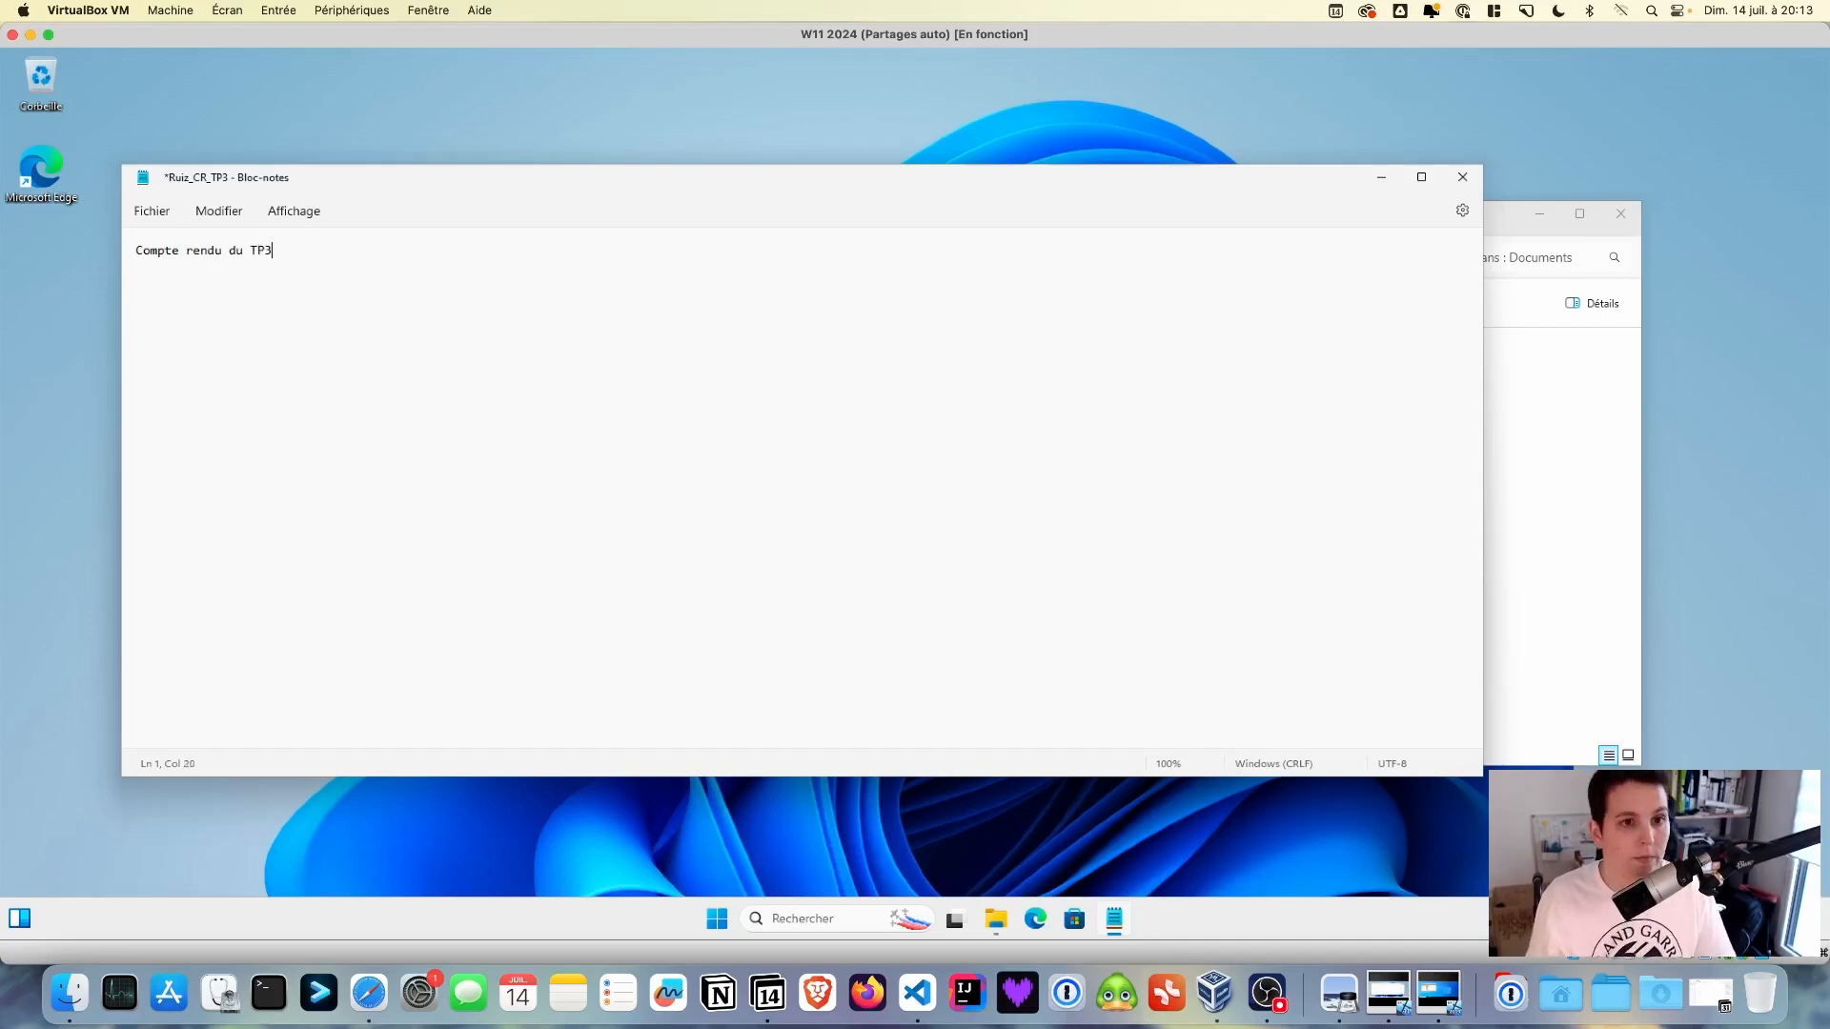
pyautogui.hotkey('alt', 'Tab')
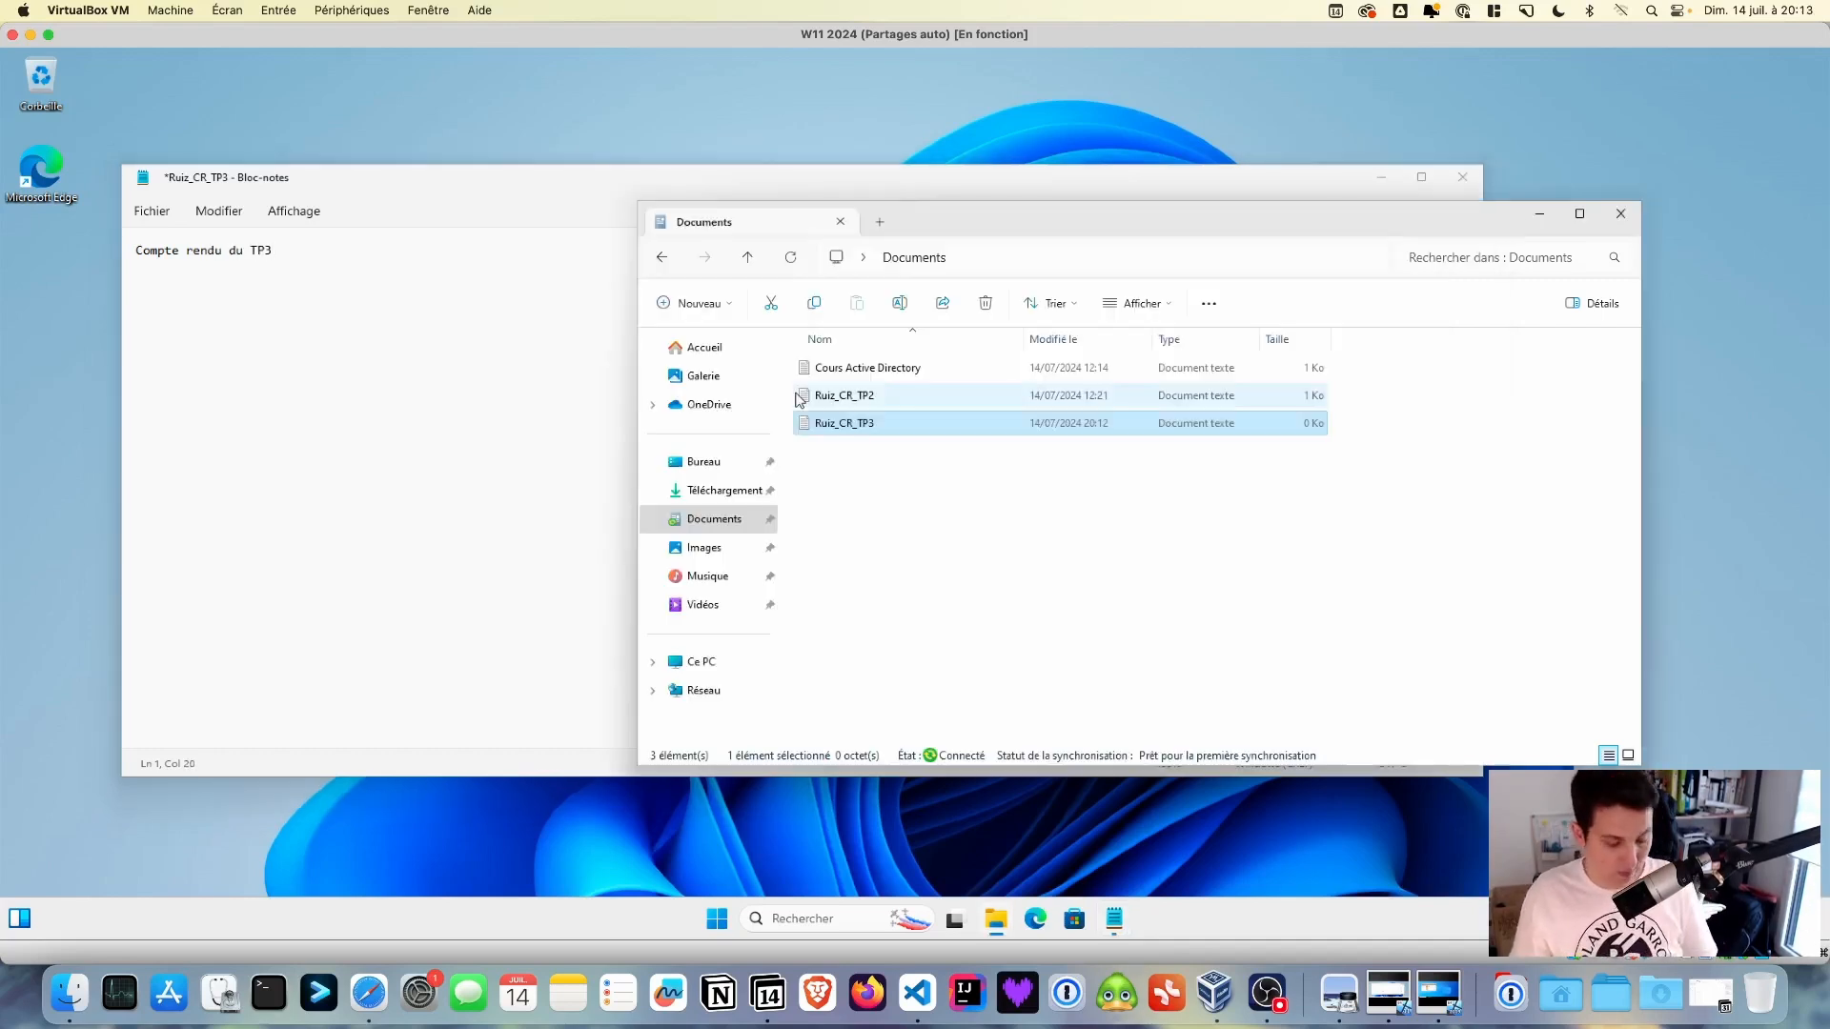
pyautogui.click(632, 365)
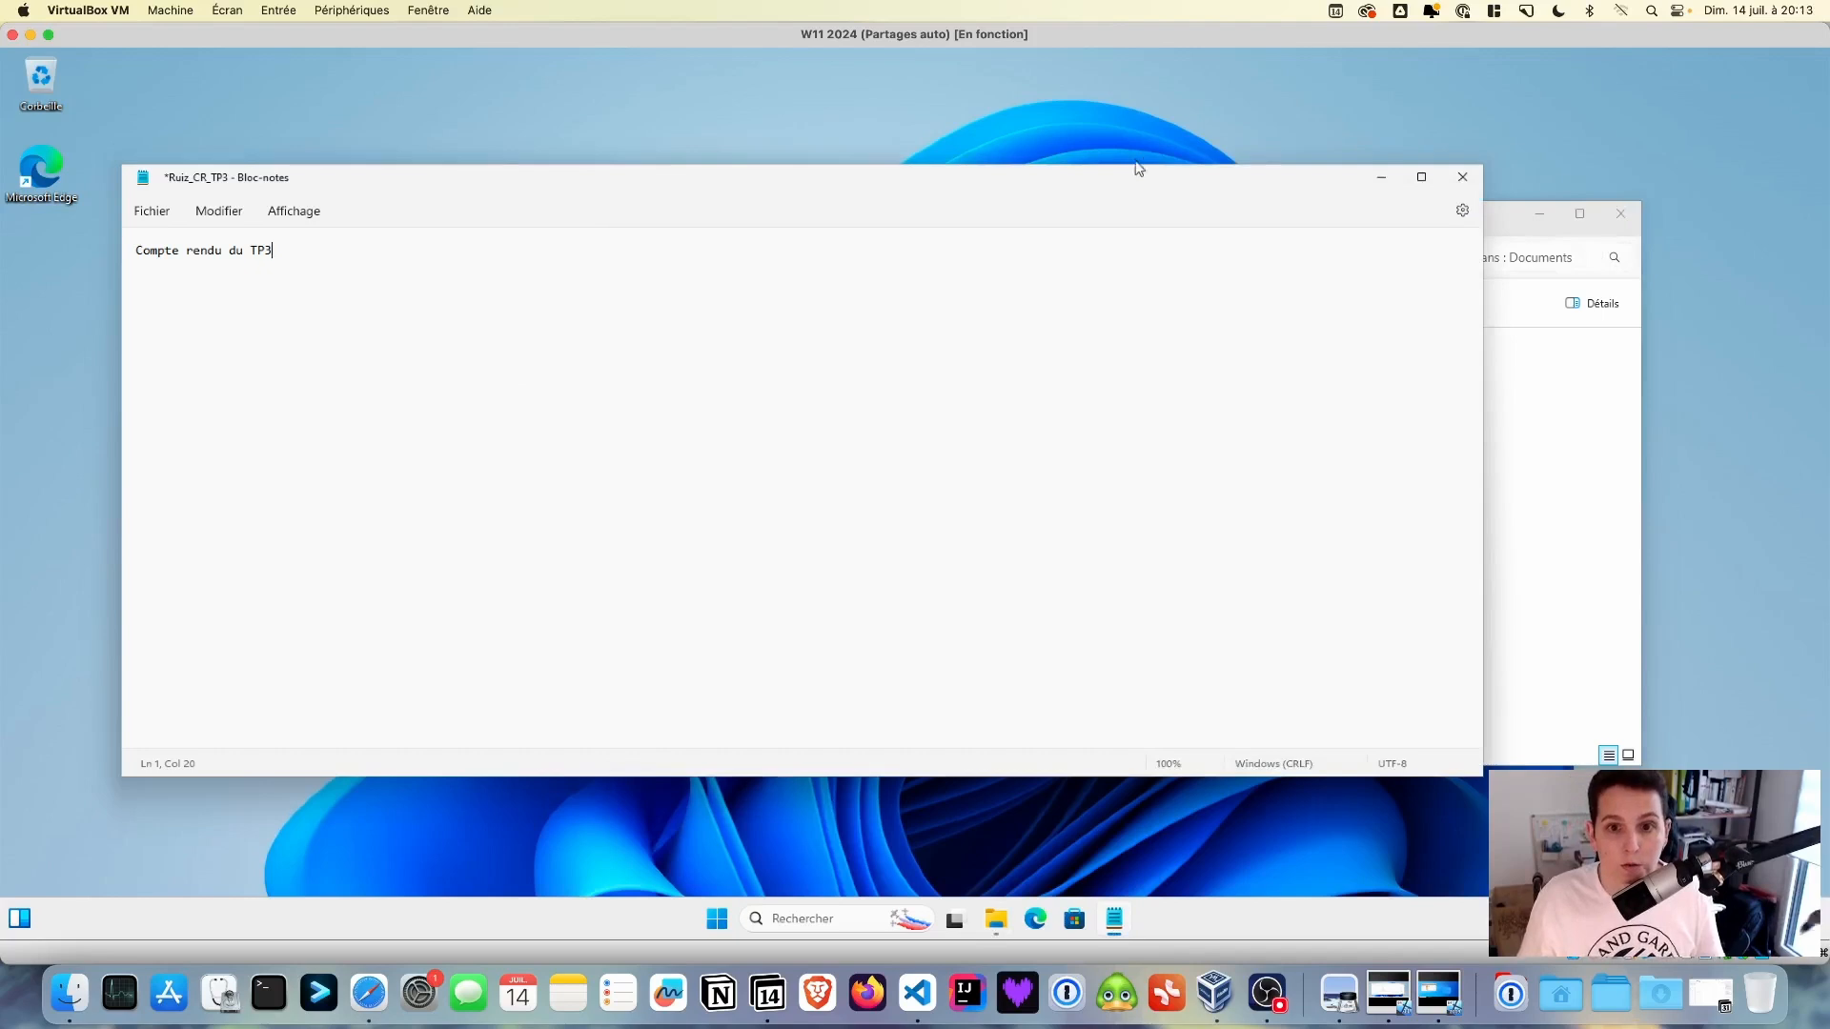
pyautogui.hotkey('ctrl', 's')
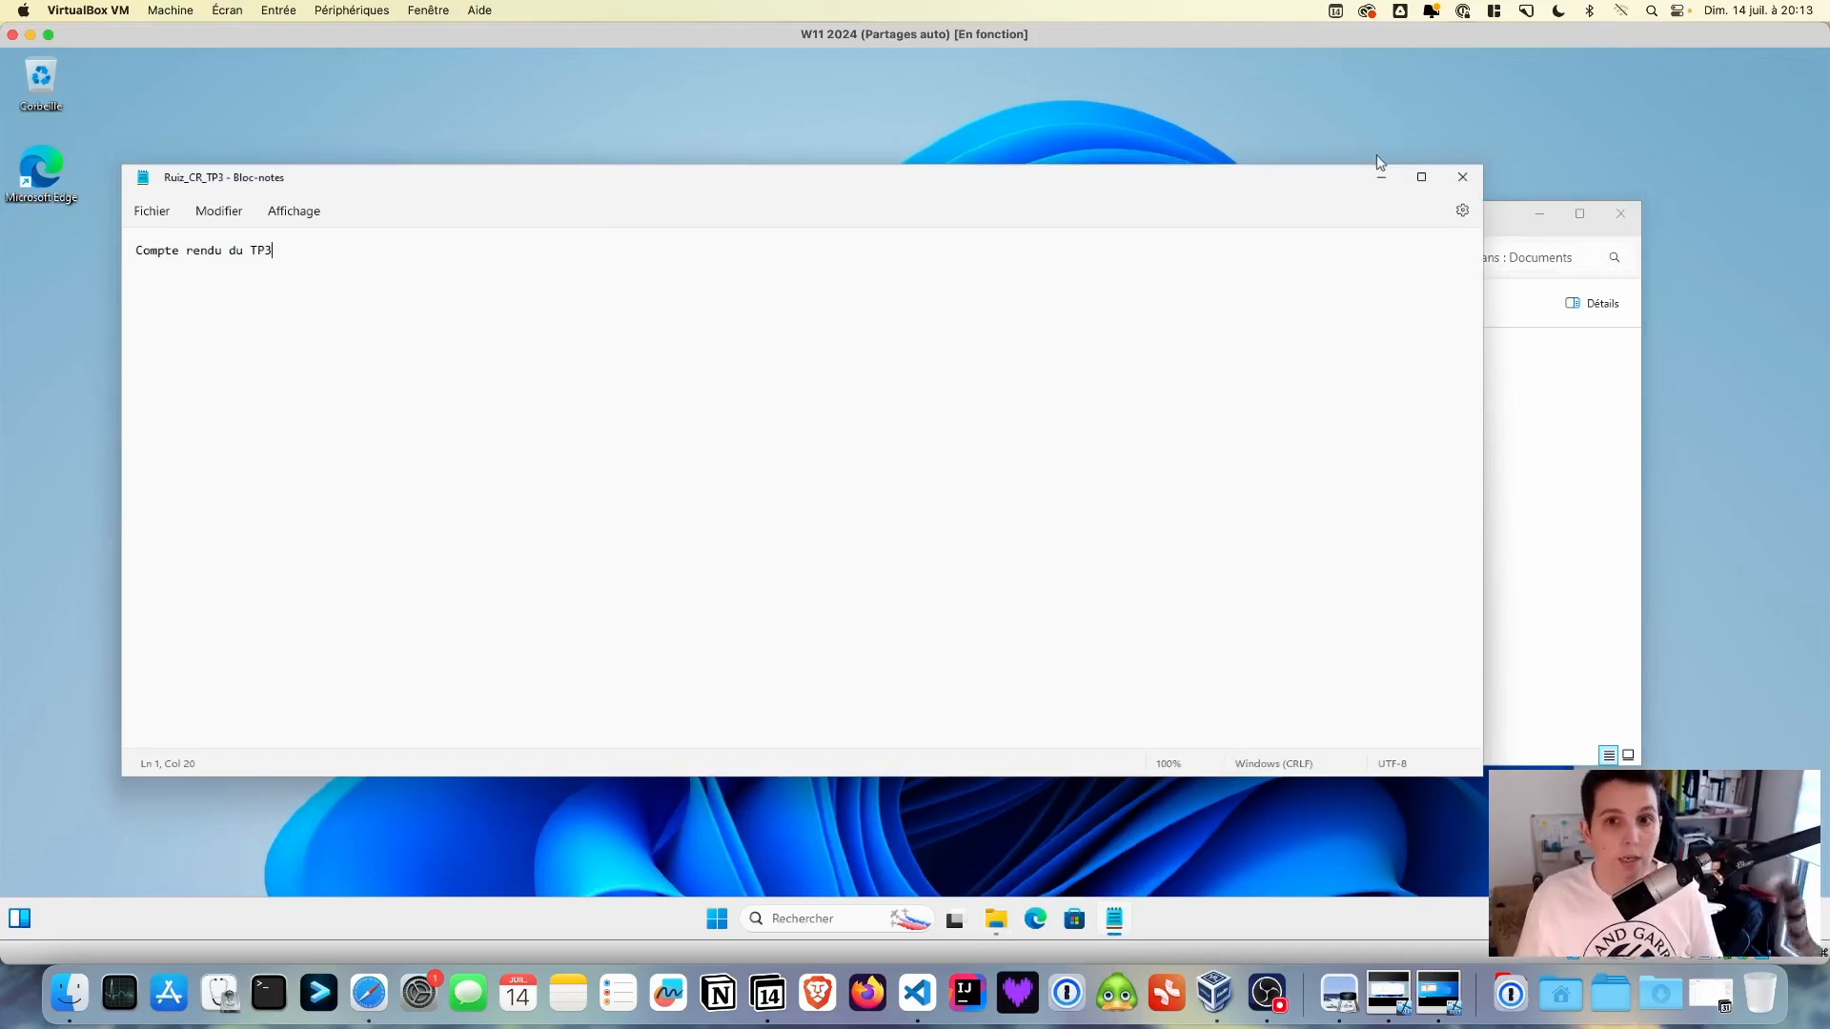
pyautogui.click(1459, 179)
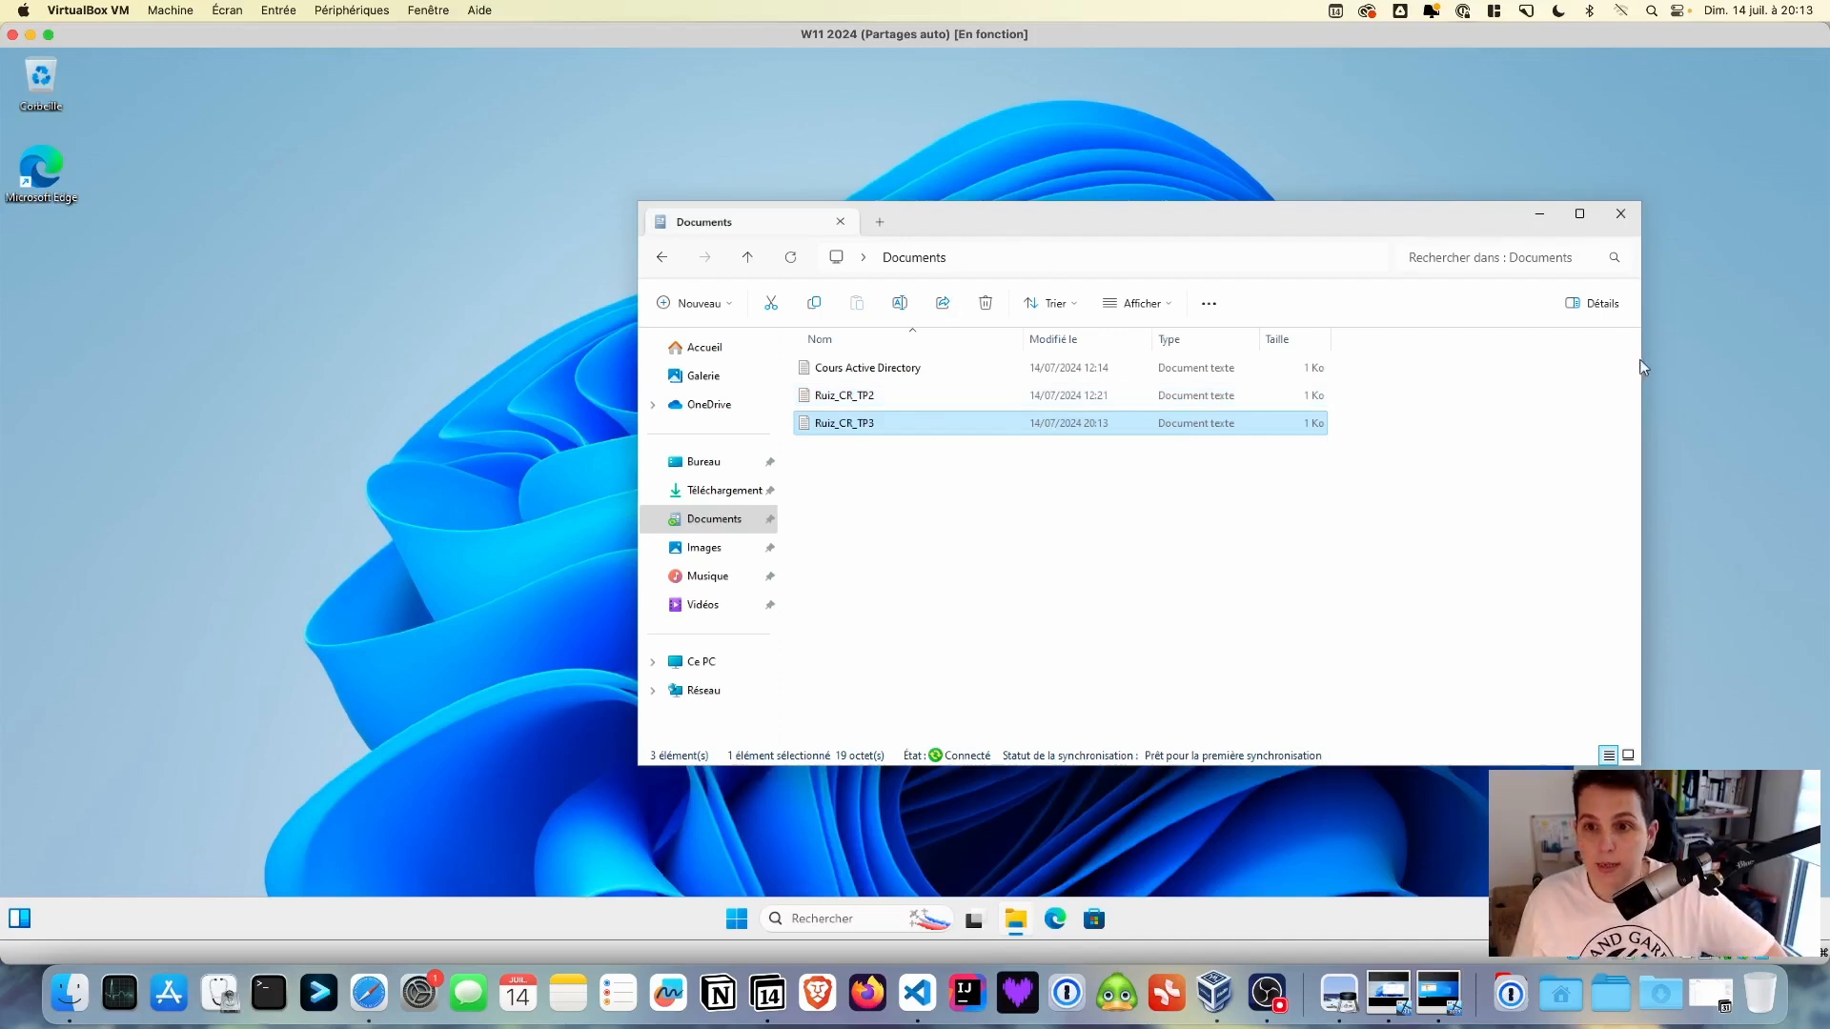
# - Place Documents on the left and a second Explorer window showing Ce PC on the right
pyautogui.moveTo(1564, 362); pyautogui.dragTo(1476, 363)
pyautogui.moveTo(1134, 223); pyautogui.dragTo(668, 228)
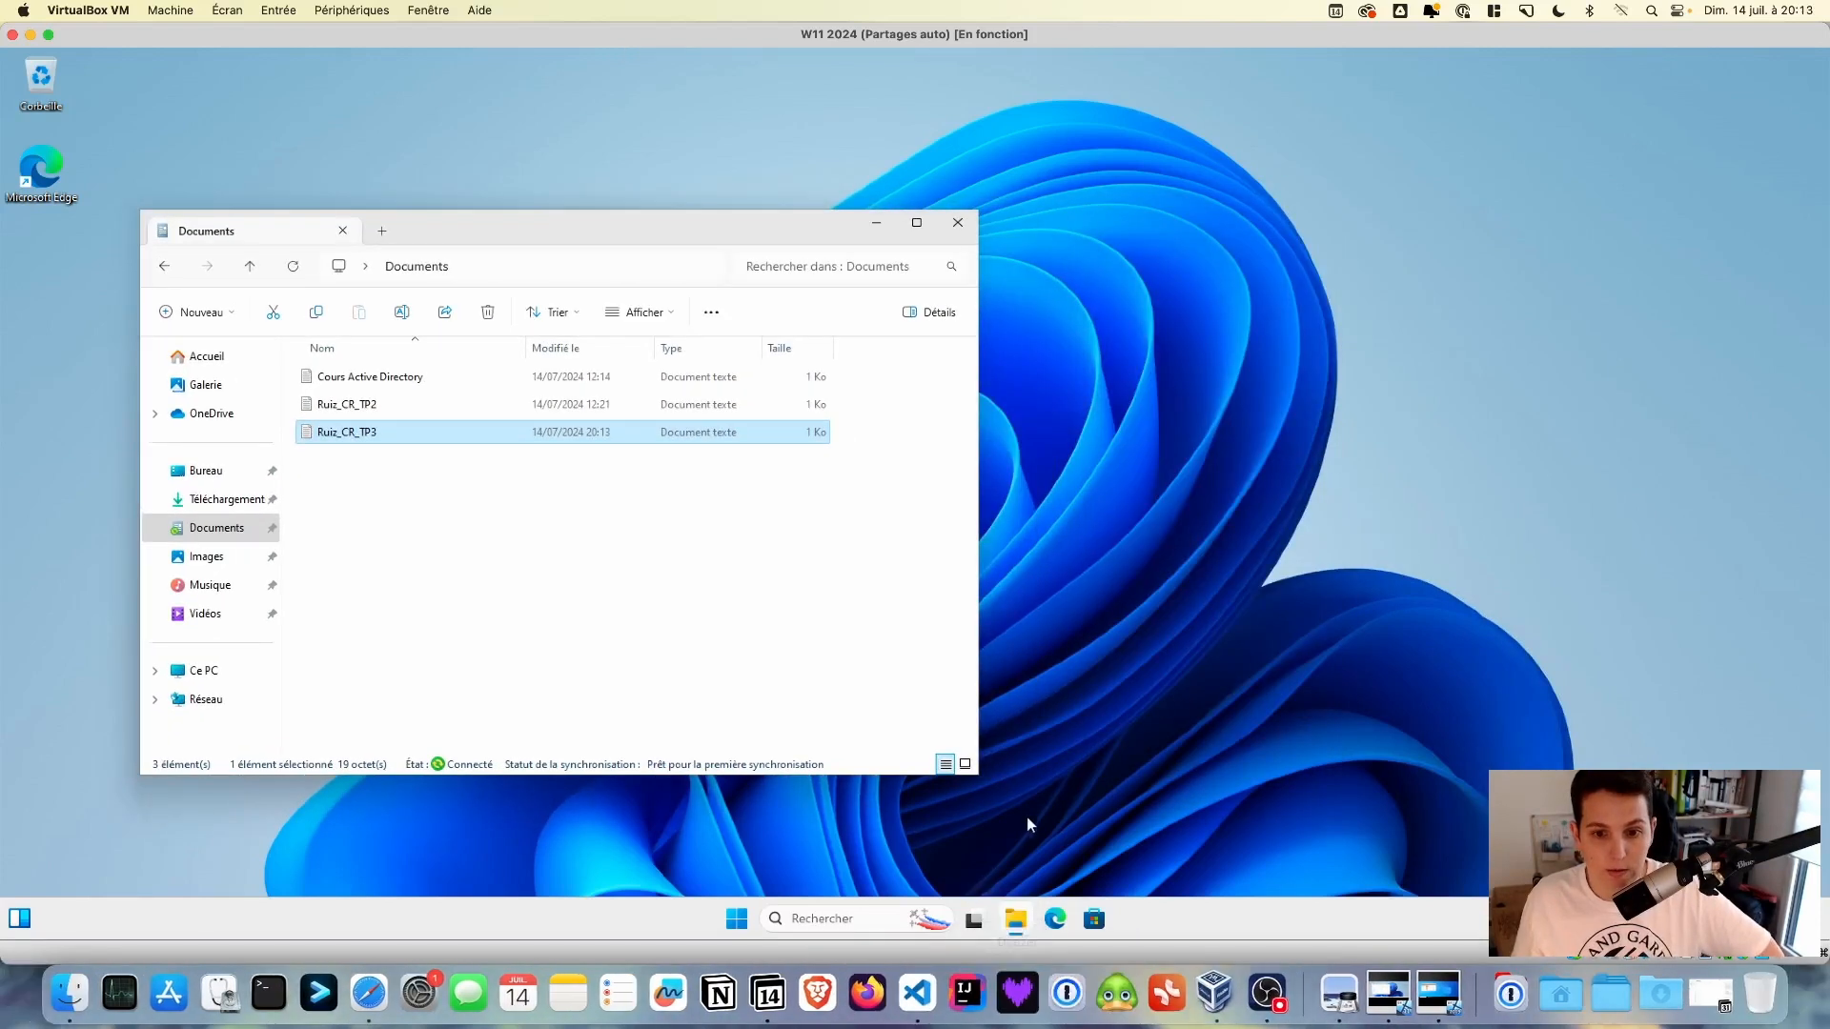
pyautogui.rightClick(1016, 908)
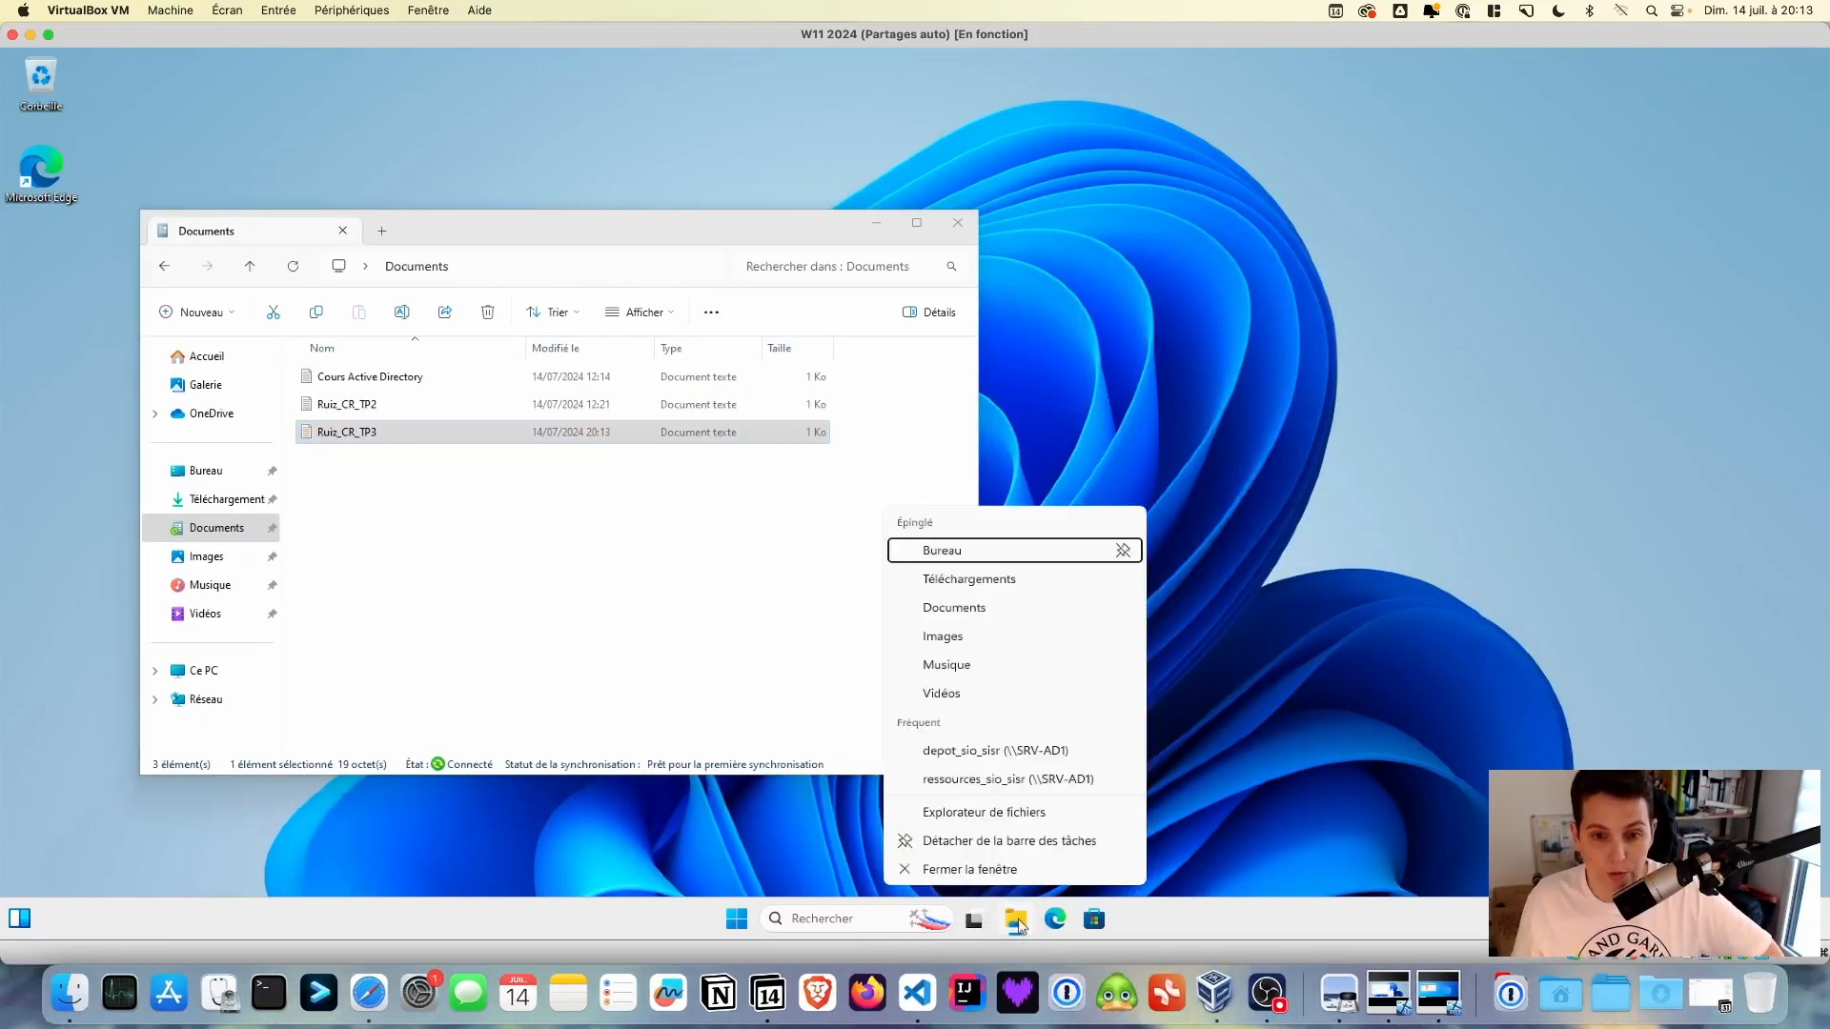
pyautogui.click(999, 817)
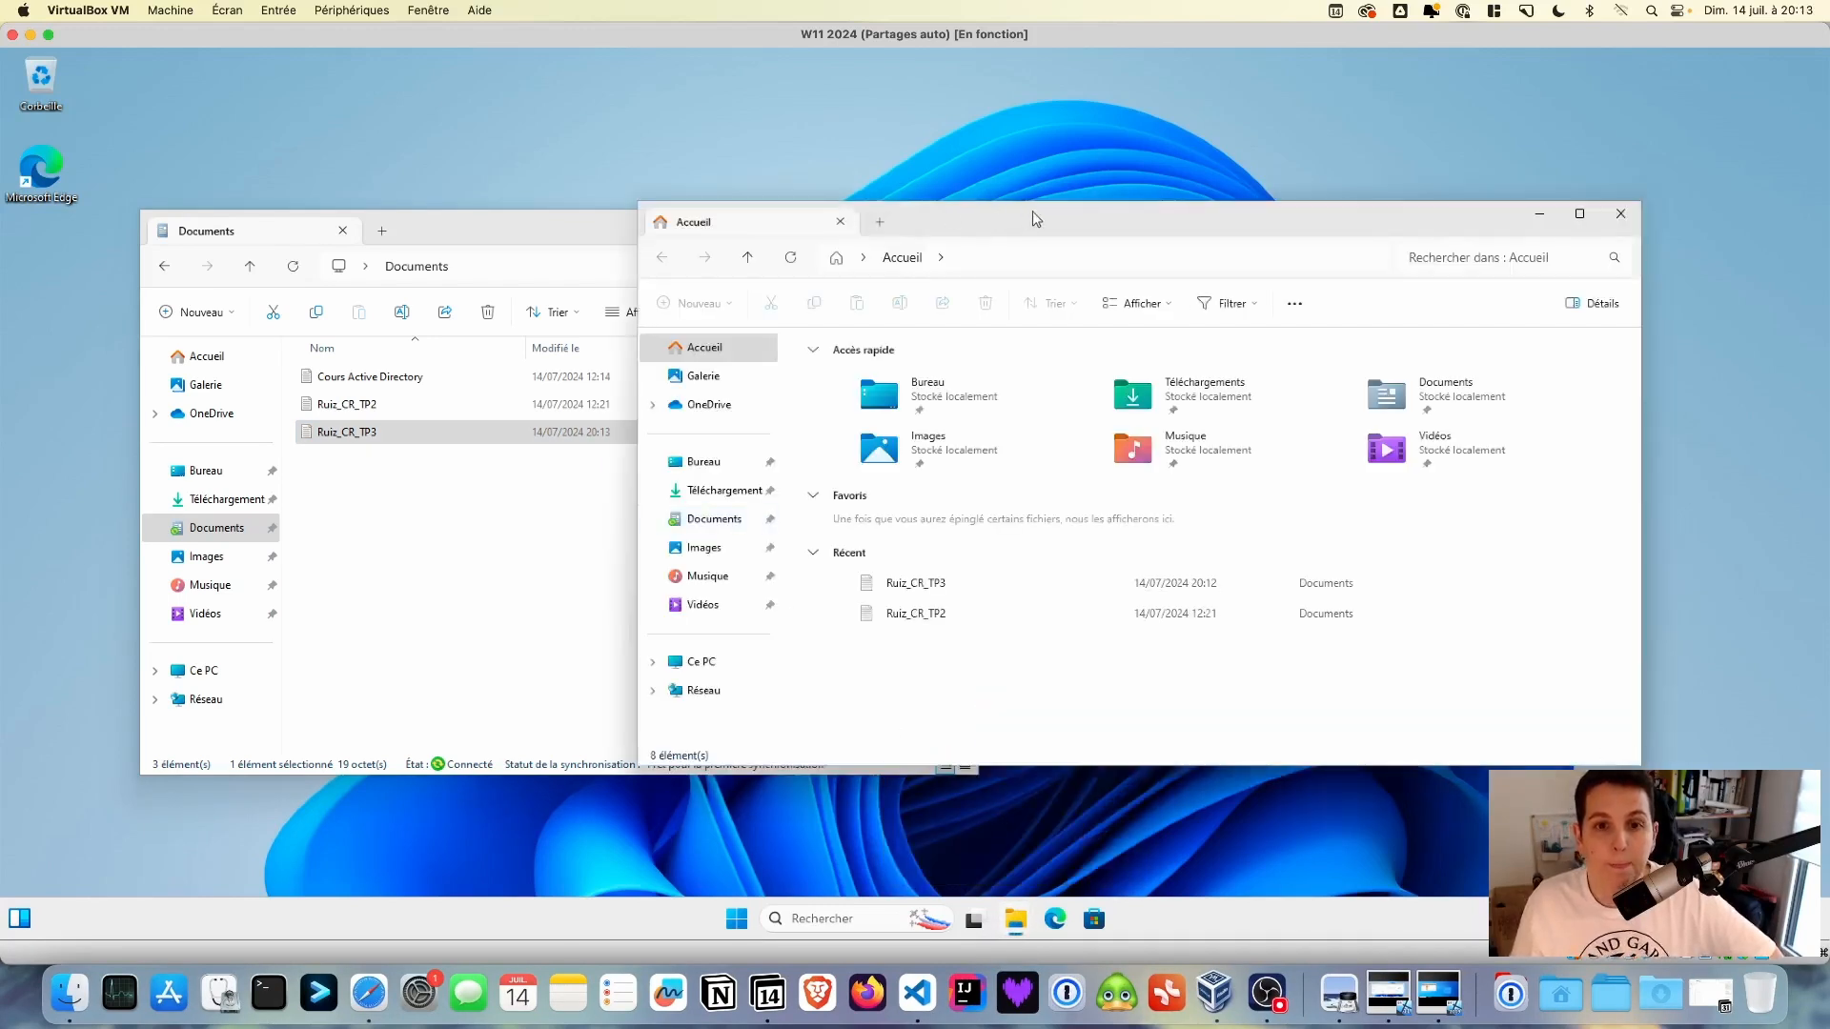
pyautogui.moveTo(1032, 217); pyautogui.dragTo(1235, 227)
pyautogui.moveTo(523, 225); pyautogui.dragTo(404, 224)
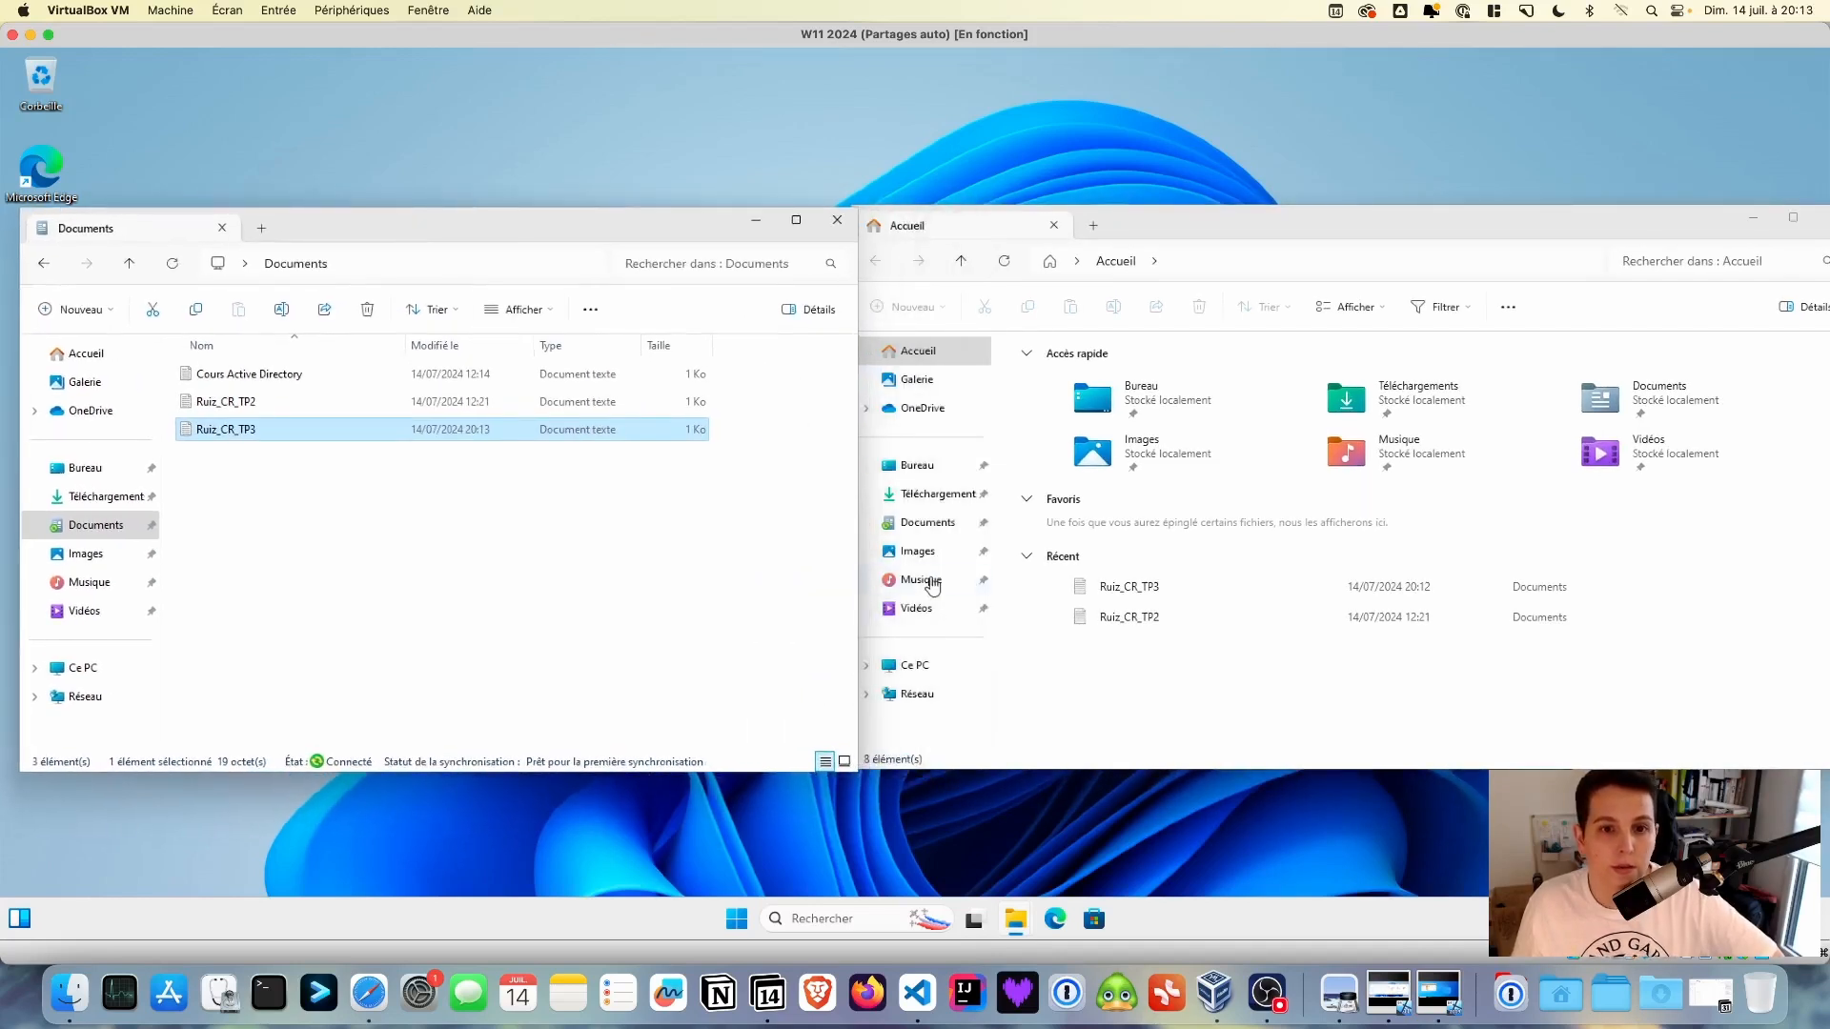
pyautogui.click(921, 667)
pyautogui.click(921, 667)
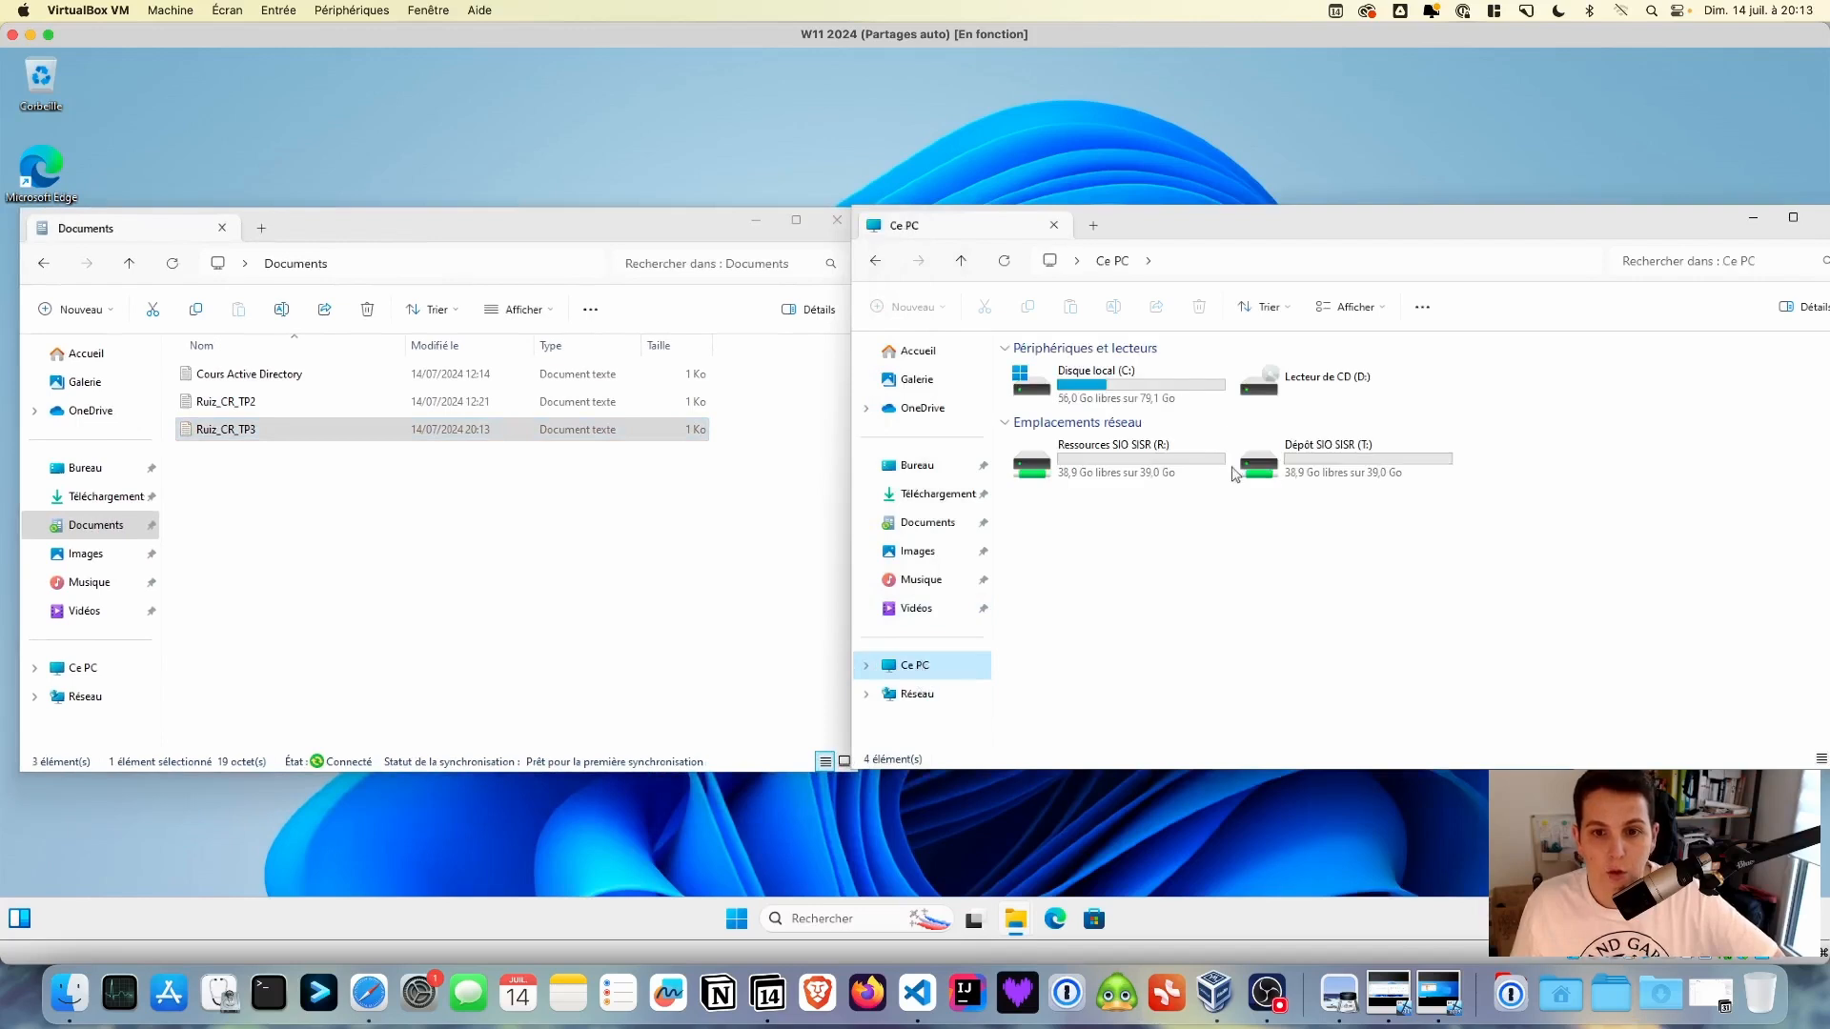
# - Open Ressources SIO SISR (R:) to check its contents, then try opening Dépôt SIO SISR (T:)
pyautogui.click(1160, 458)
pyautogui.doubleClick(1161, 458)
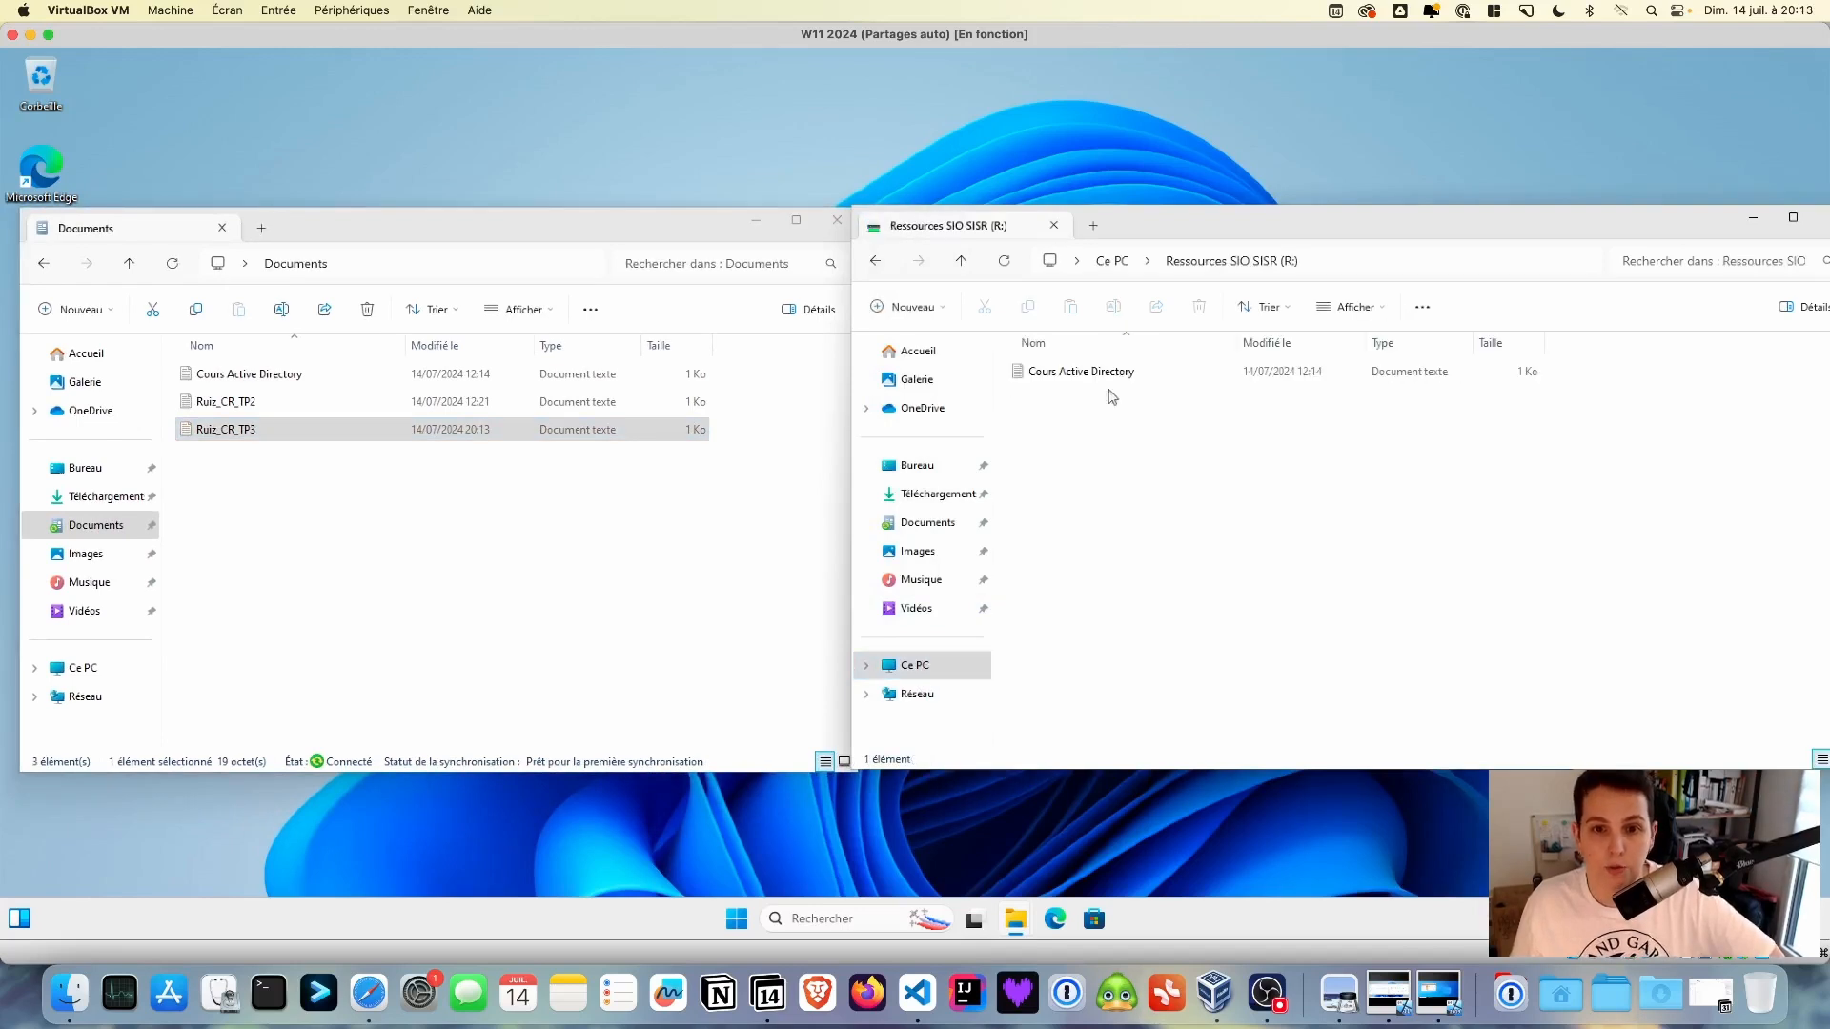
pyautogui.click(1114, 261)
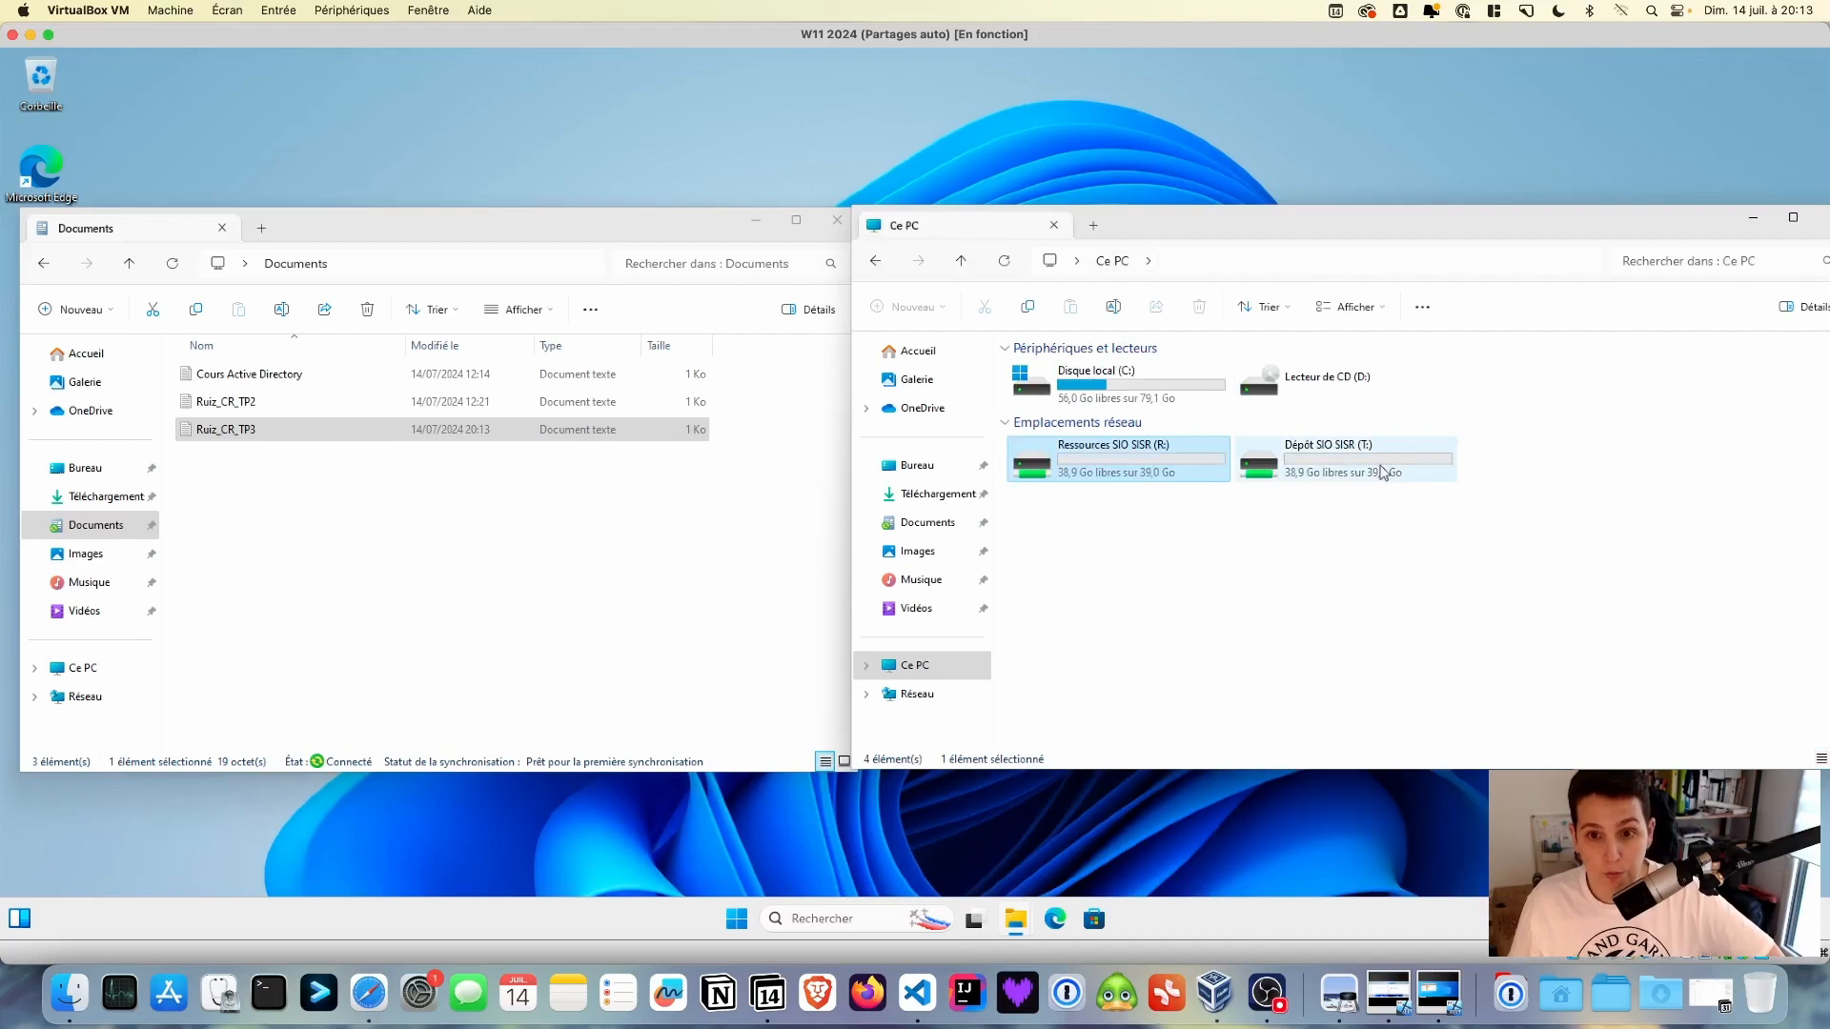
pyautogui.click(1383, 473)
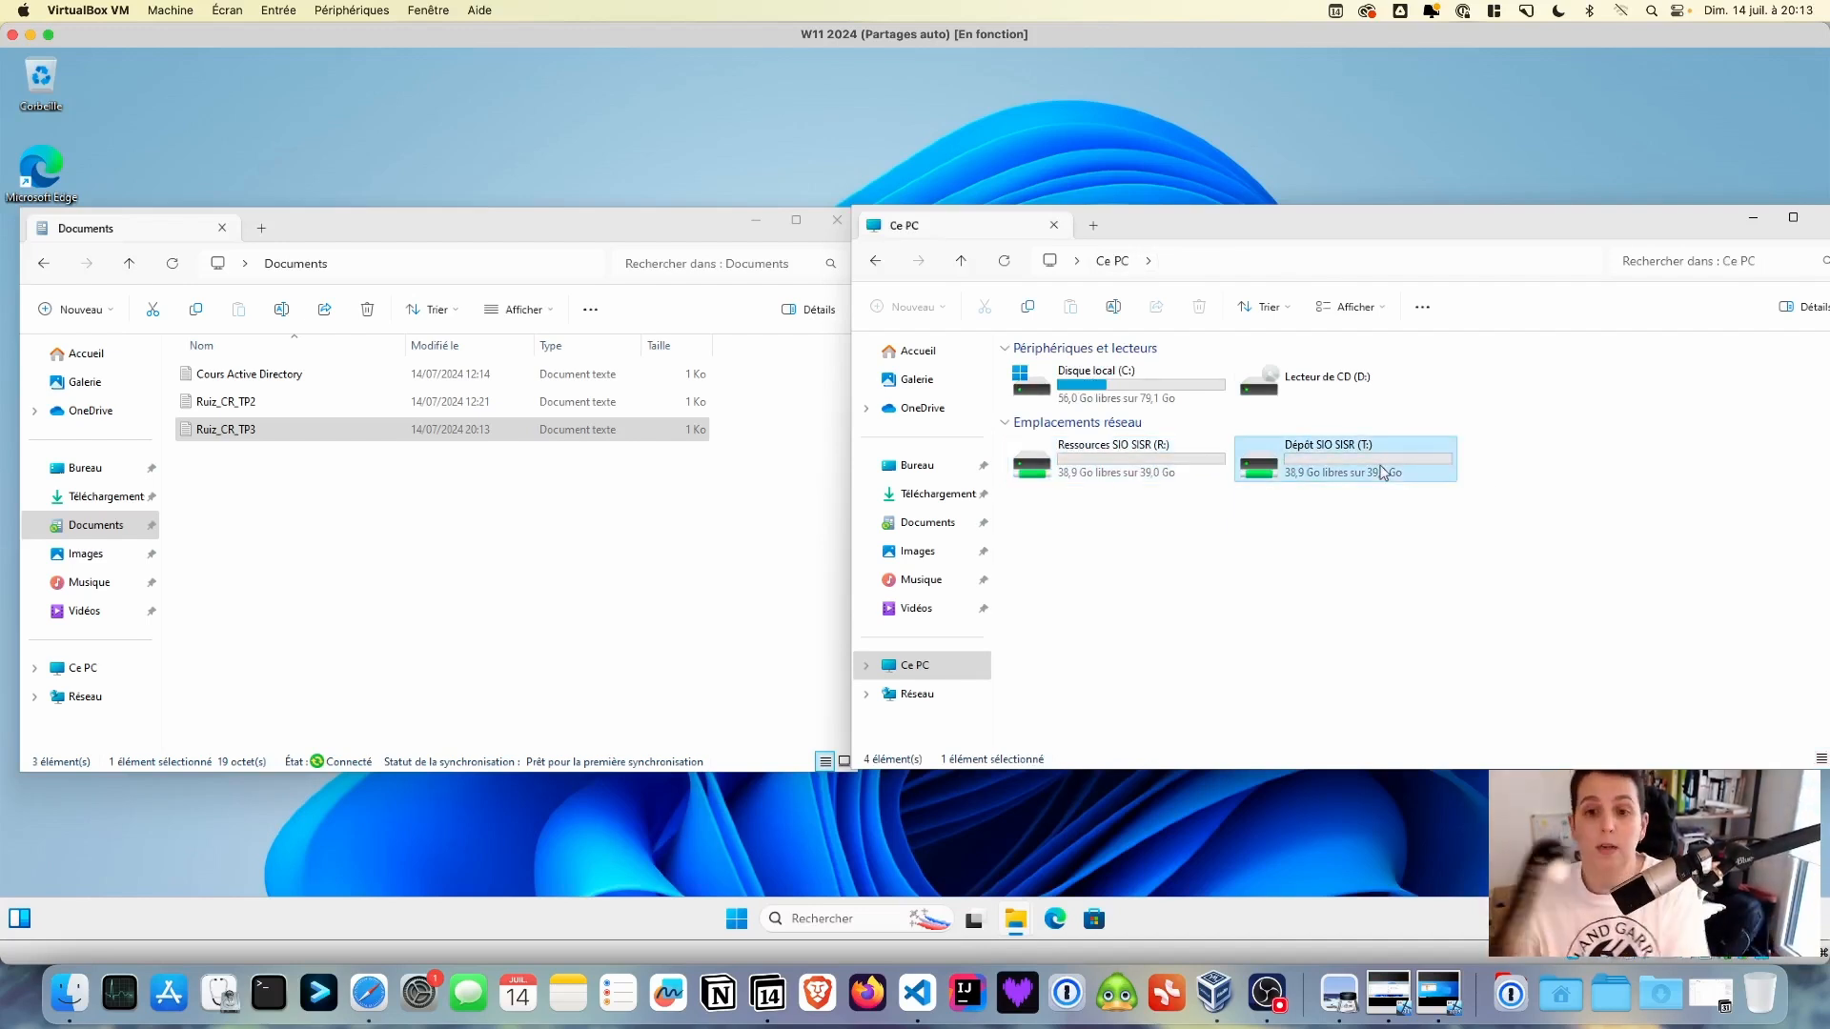
pyautogui.doubleClick(1383, 473)
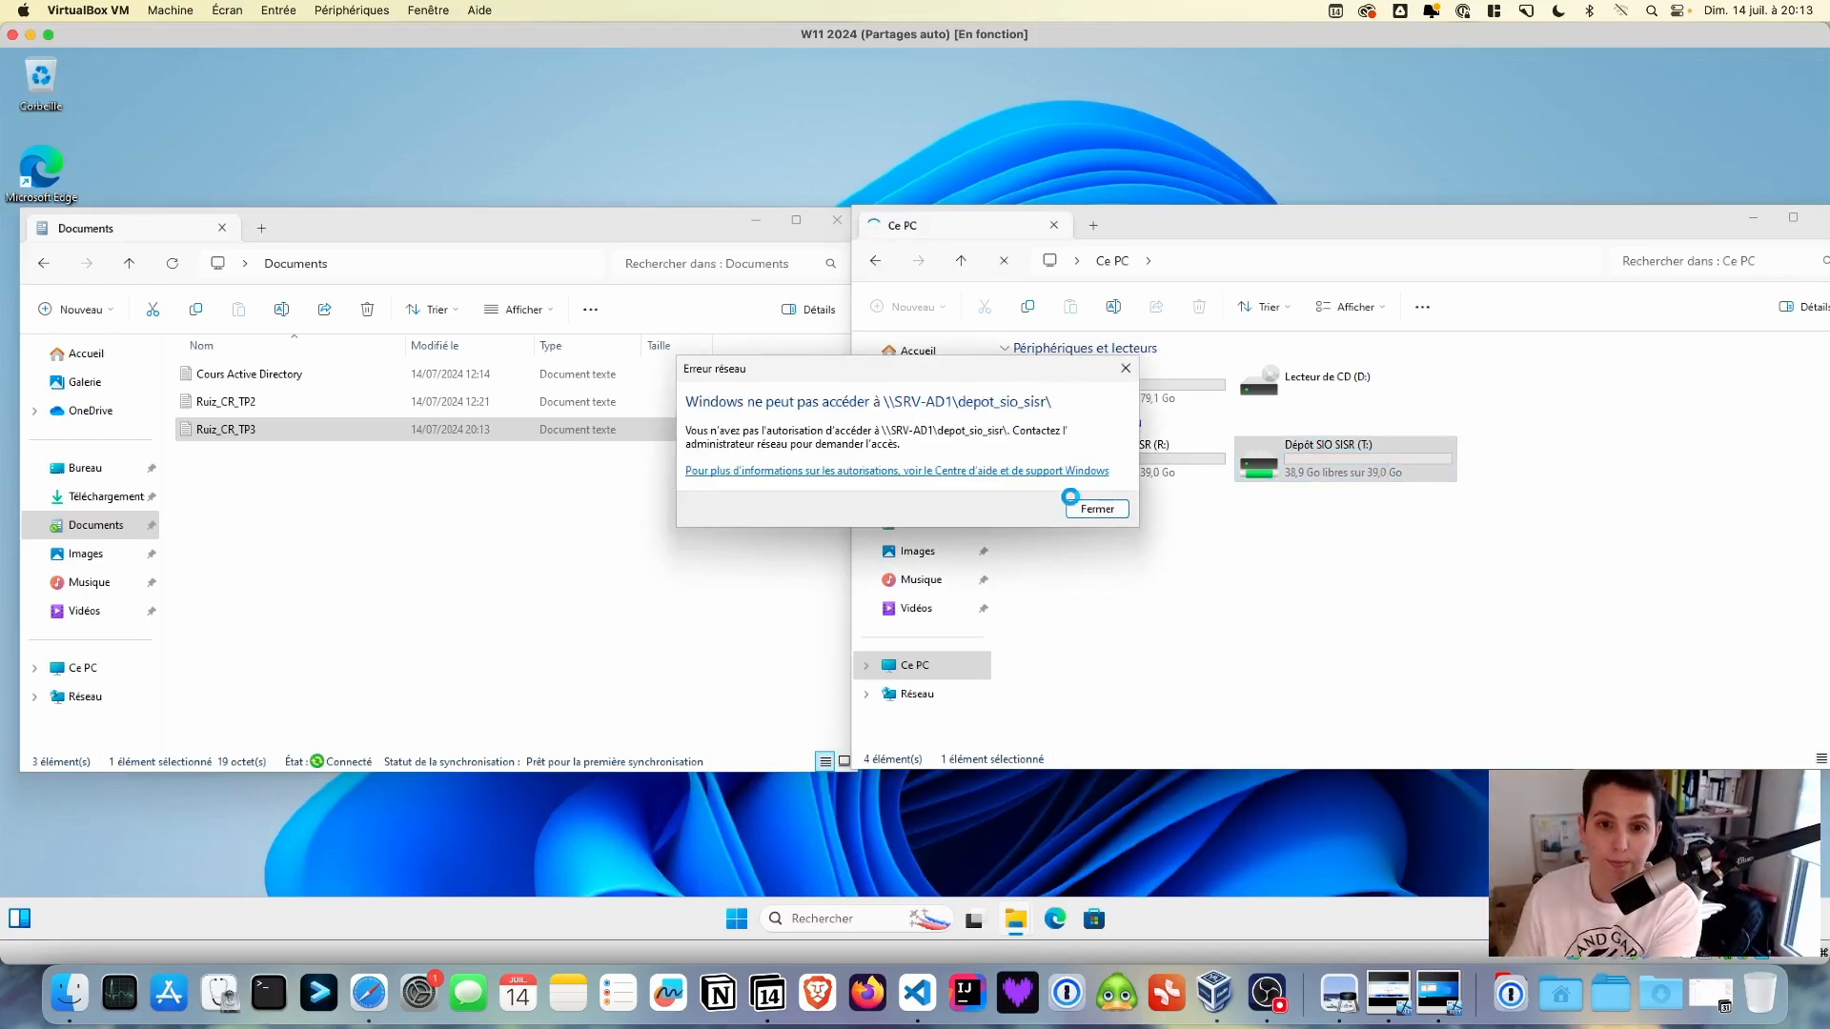
# - Dismiss the access error, drag the TP3 report onto Dépôt SIO SISR (T:), and dismiss the repeated error
pyautogui.click(1097, 509)
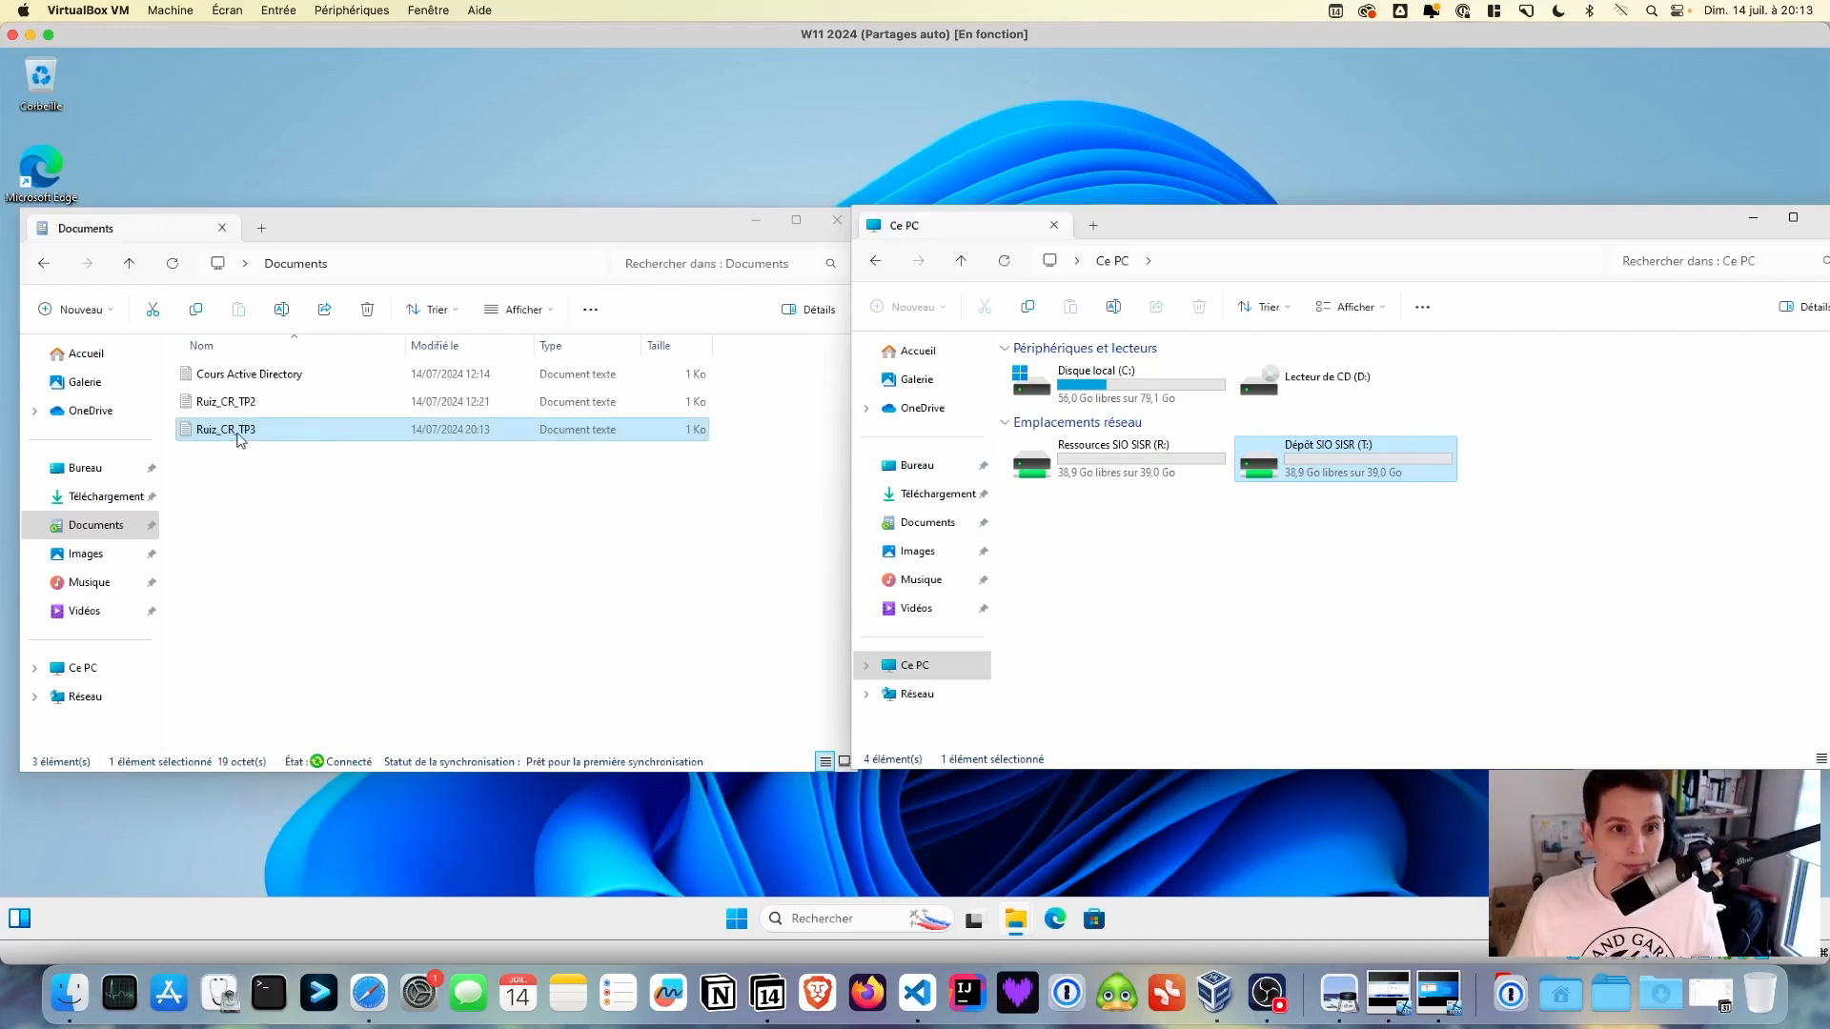
pyautogui.moveTo(250, 431); pyautogui.dragTo(1285, 471)
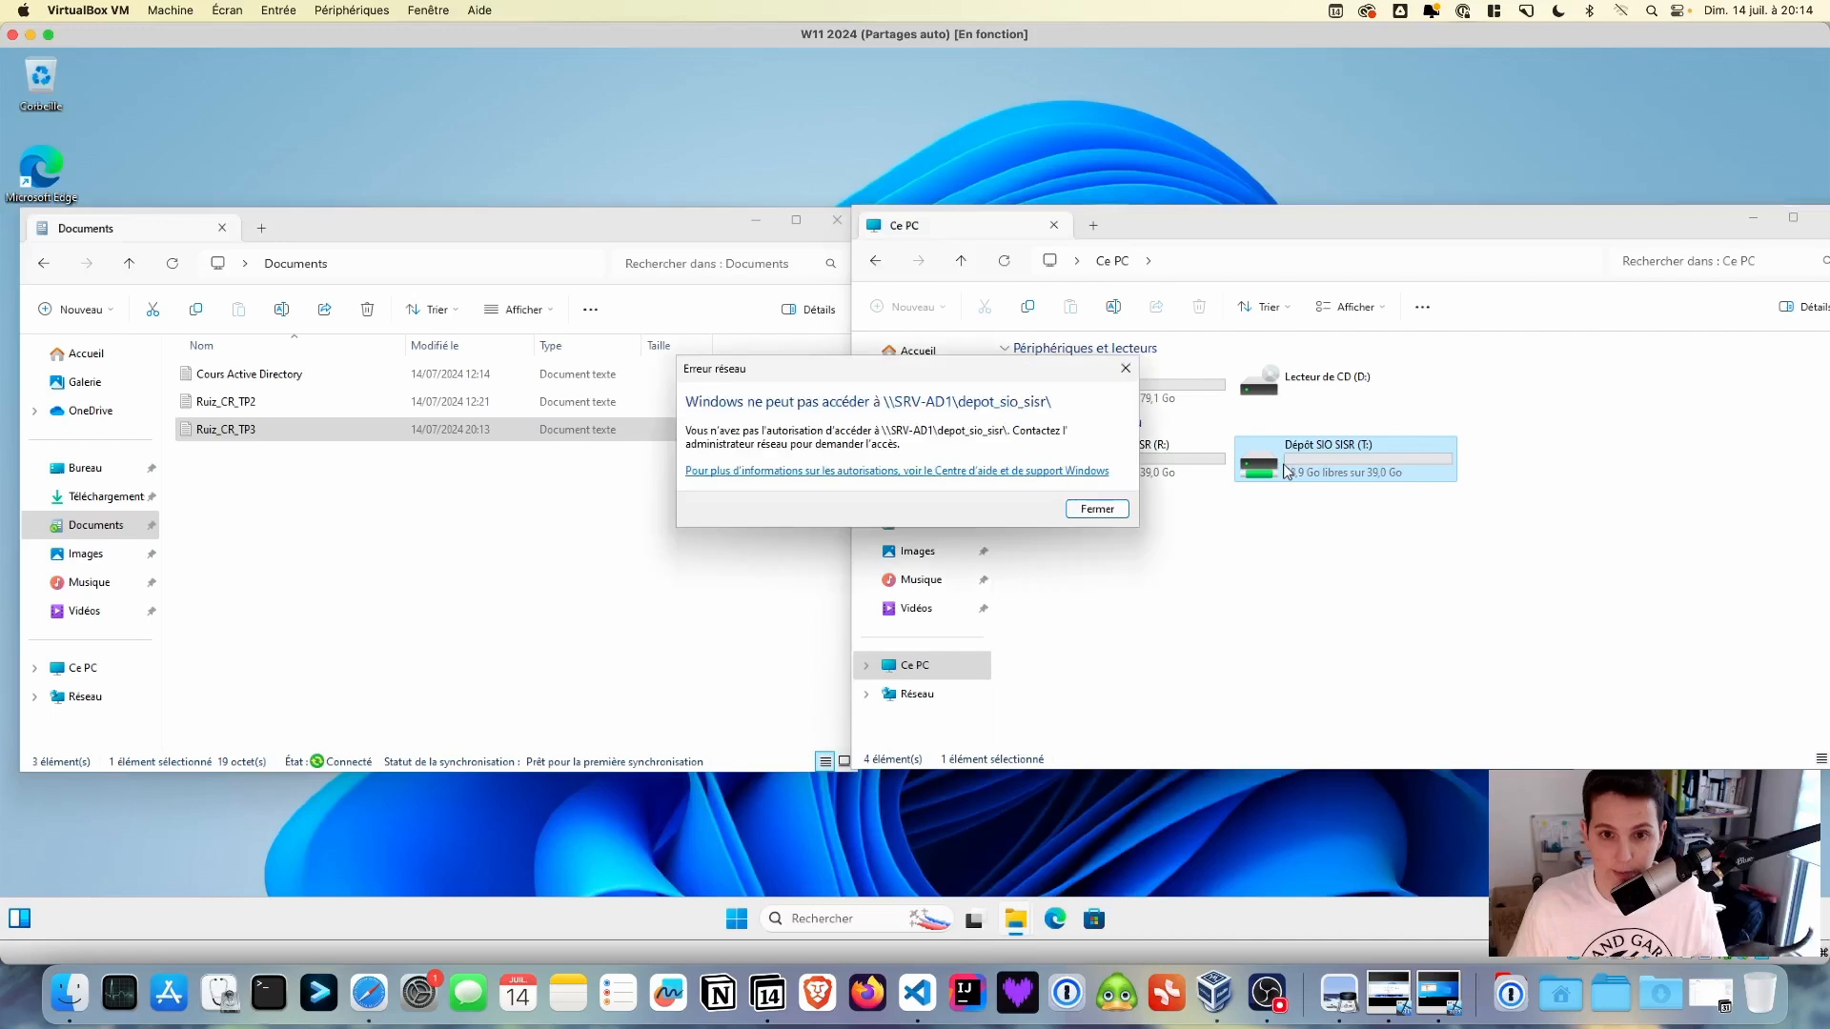
pyautogui.click(1103, 511)
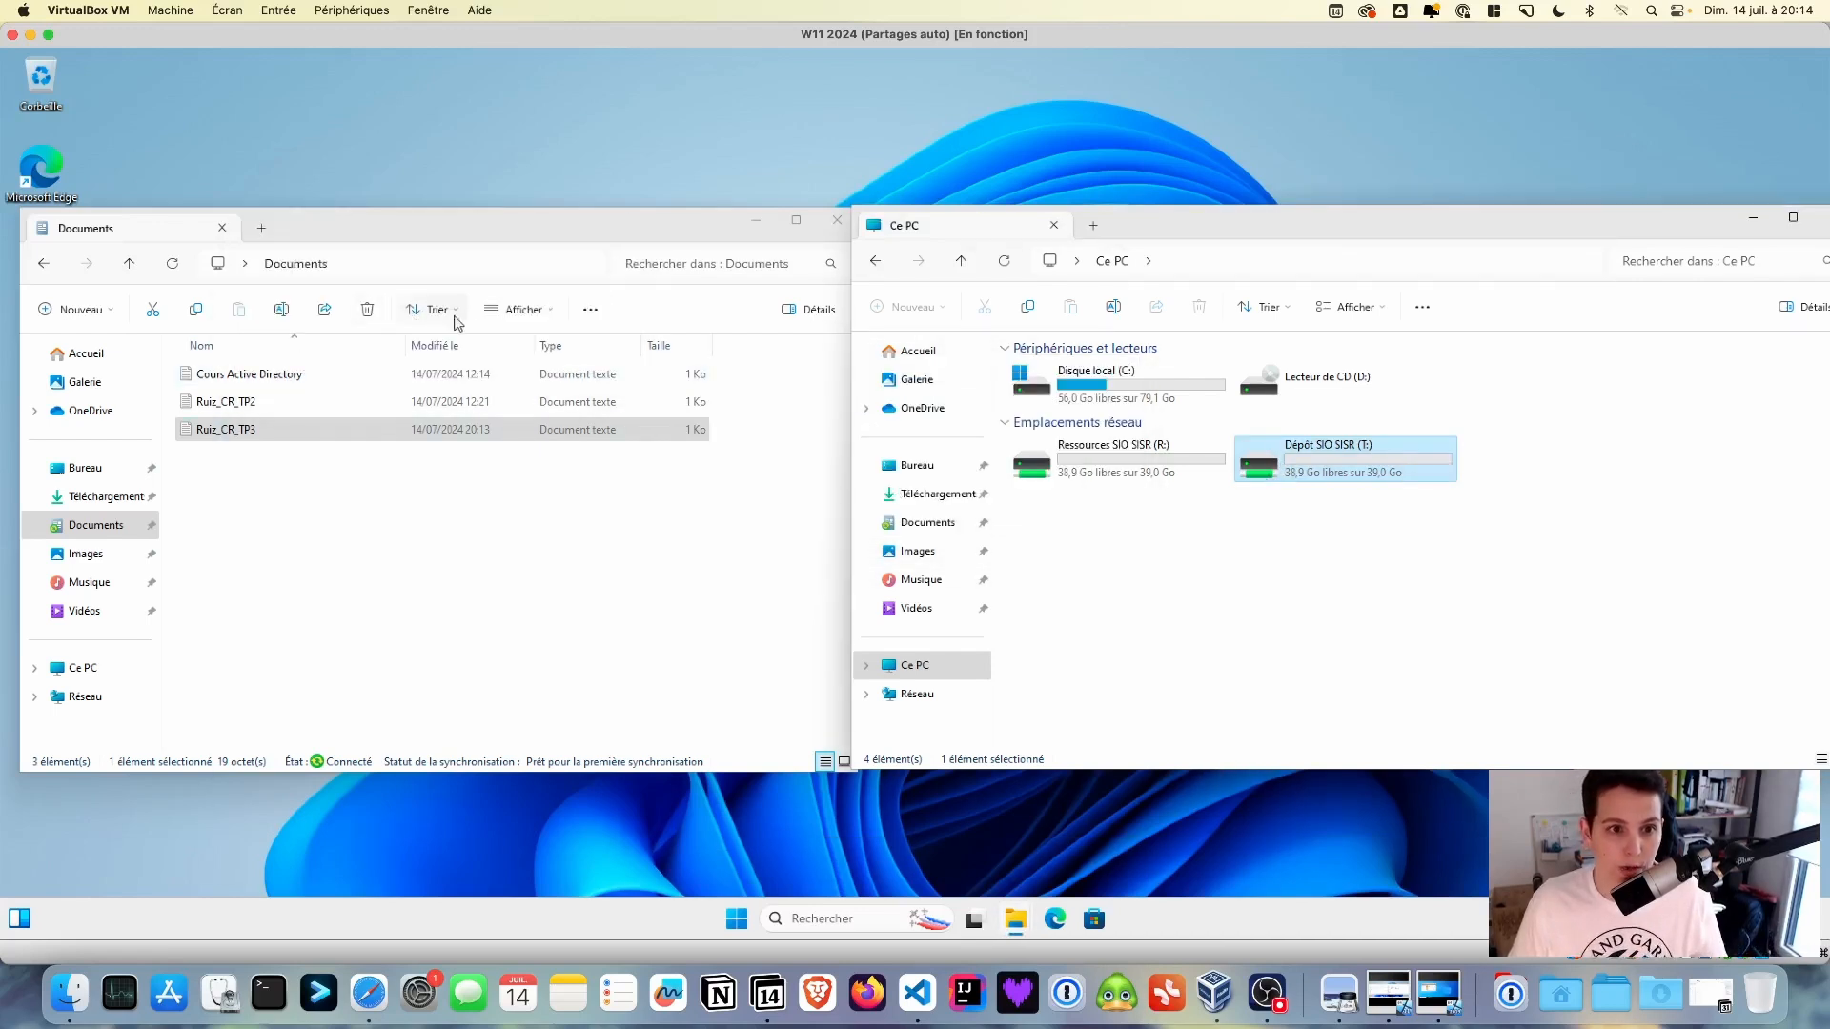
# - Close both the Ce PC and Documents Explorer windows
pyautogui.moveTo(1239, 230); pyautogui.dragTo(1132, 223)
pyautogui.click(211, 436)
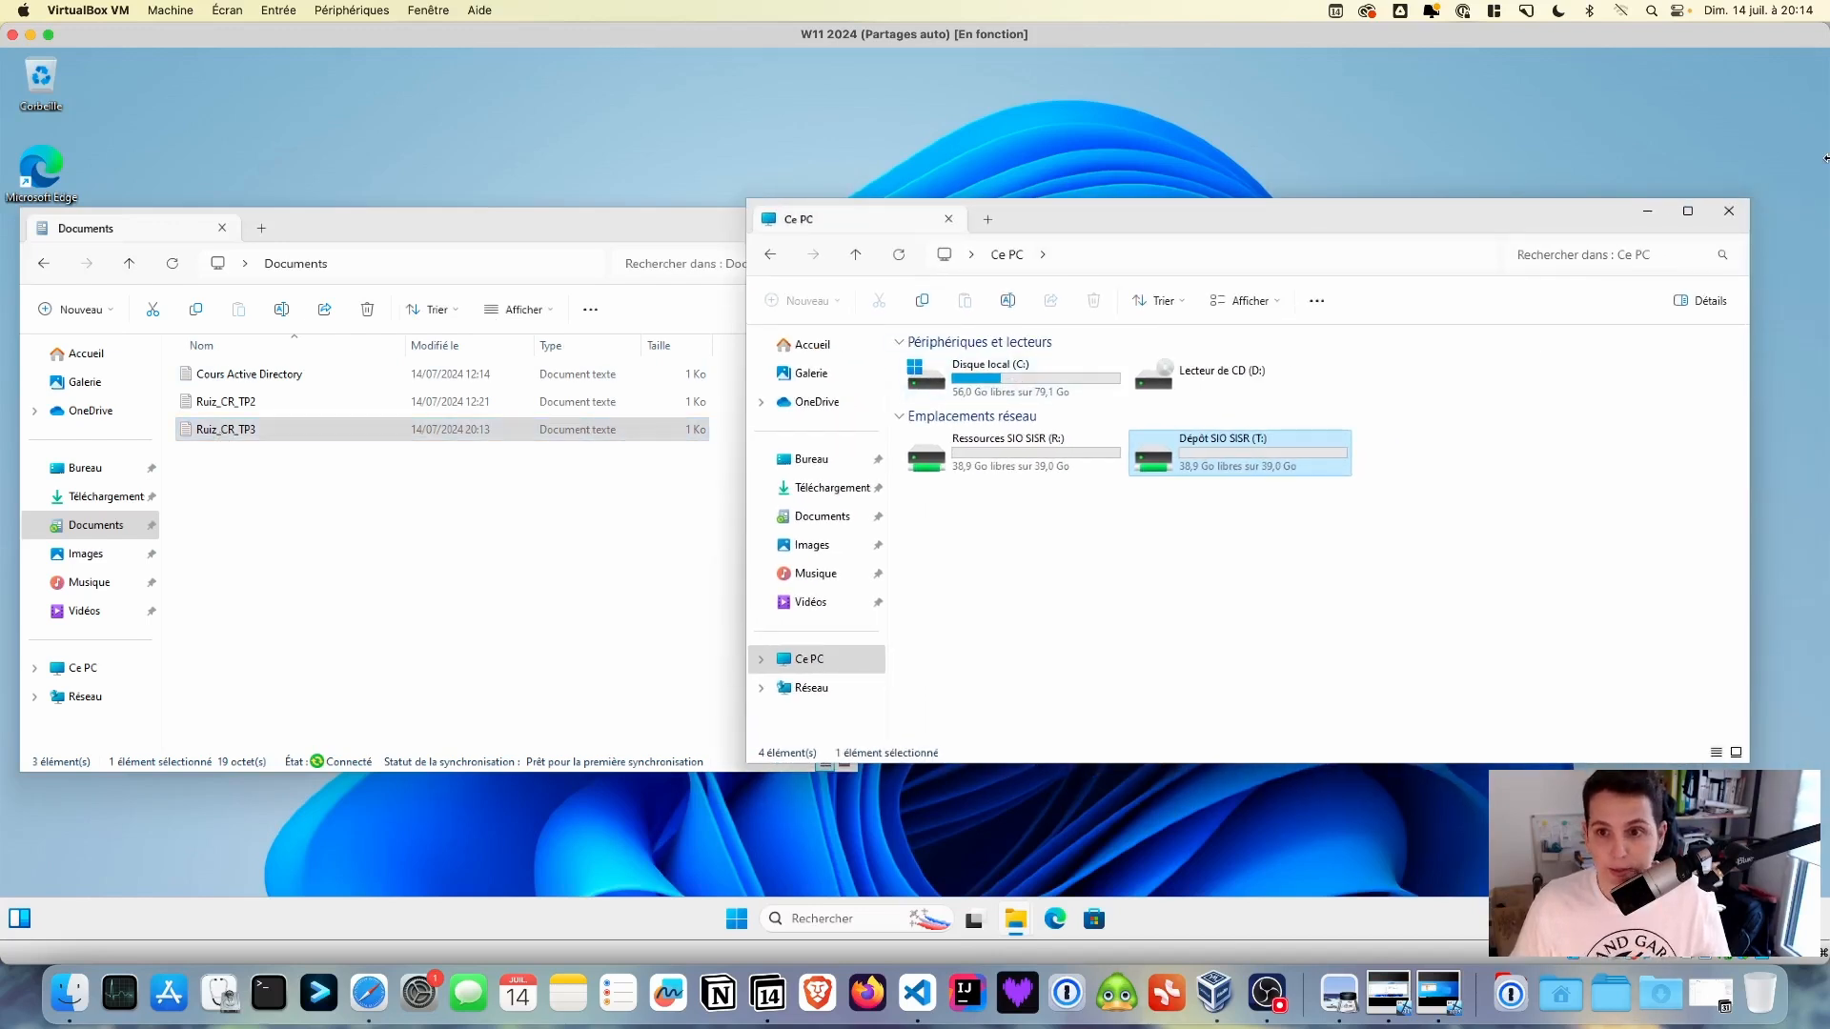
pyautogui.click(1733, 209)
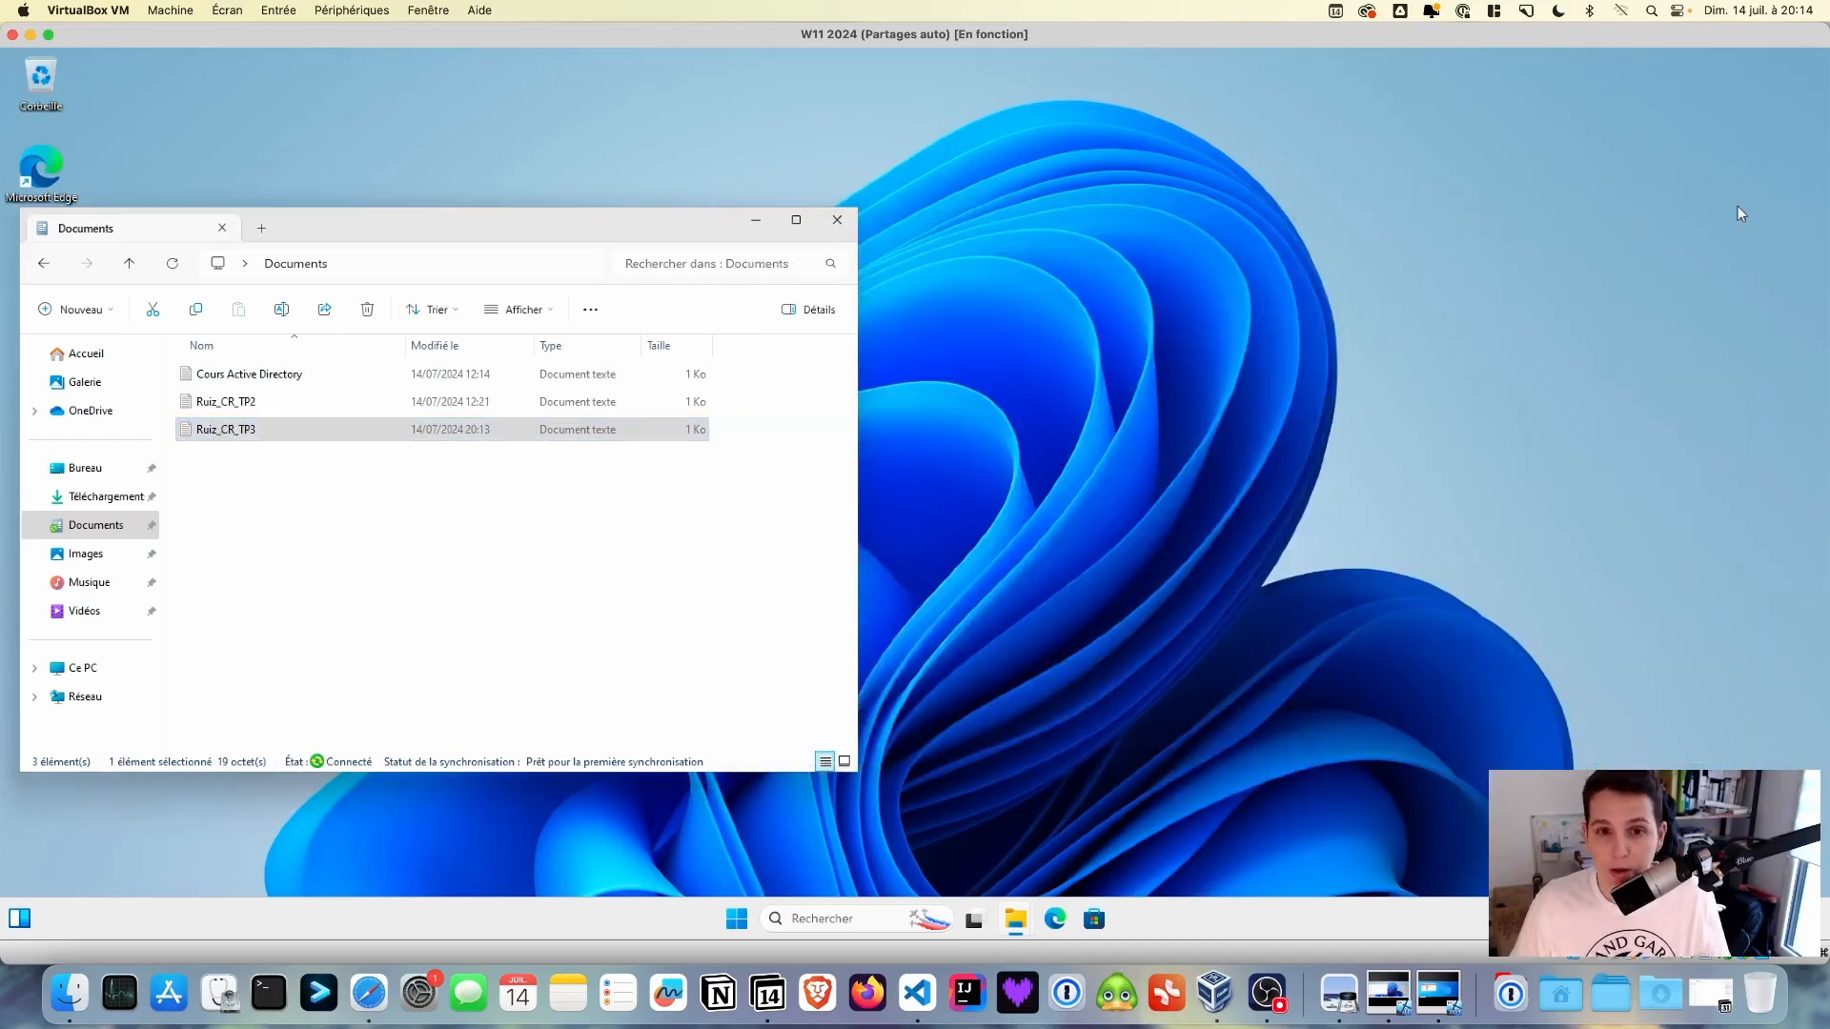
pyautogui.click(837, 219)
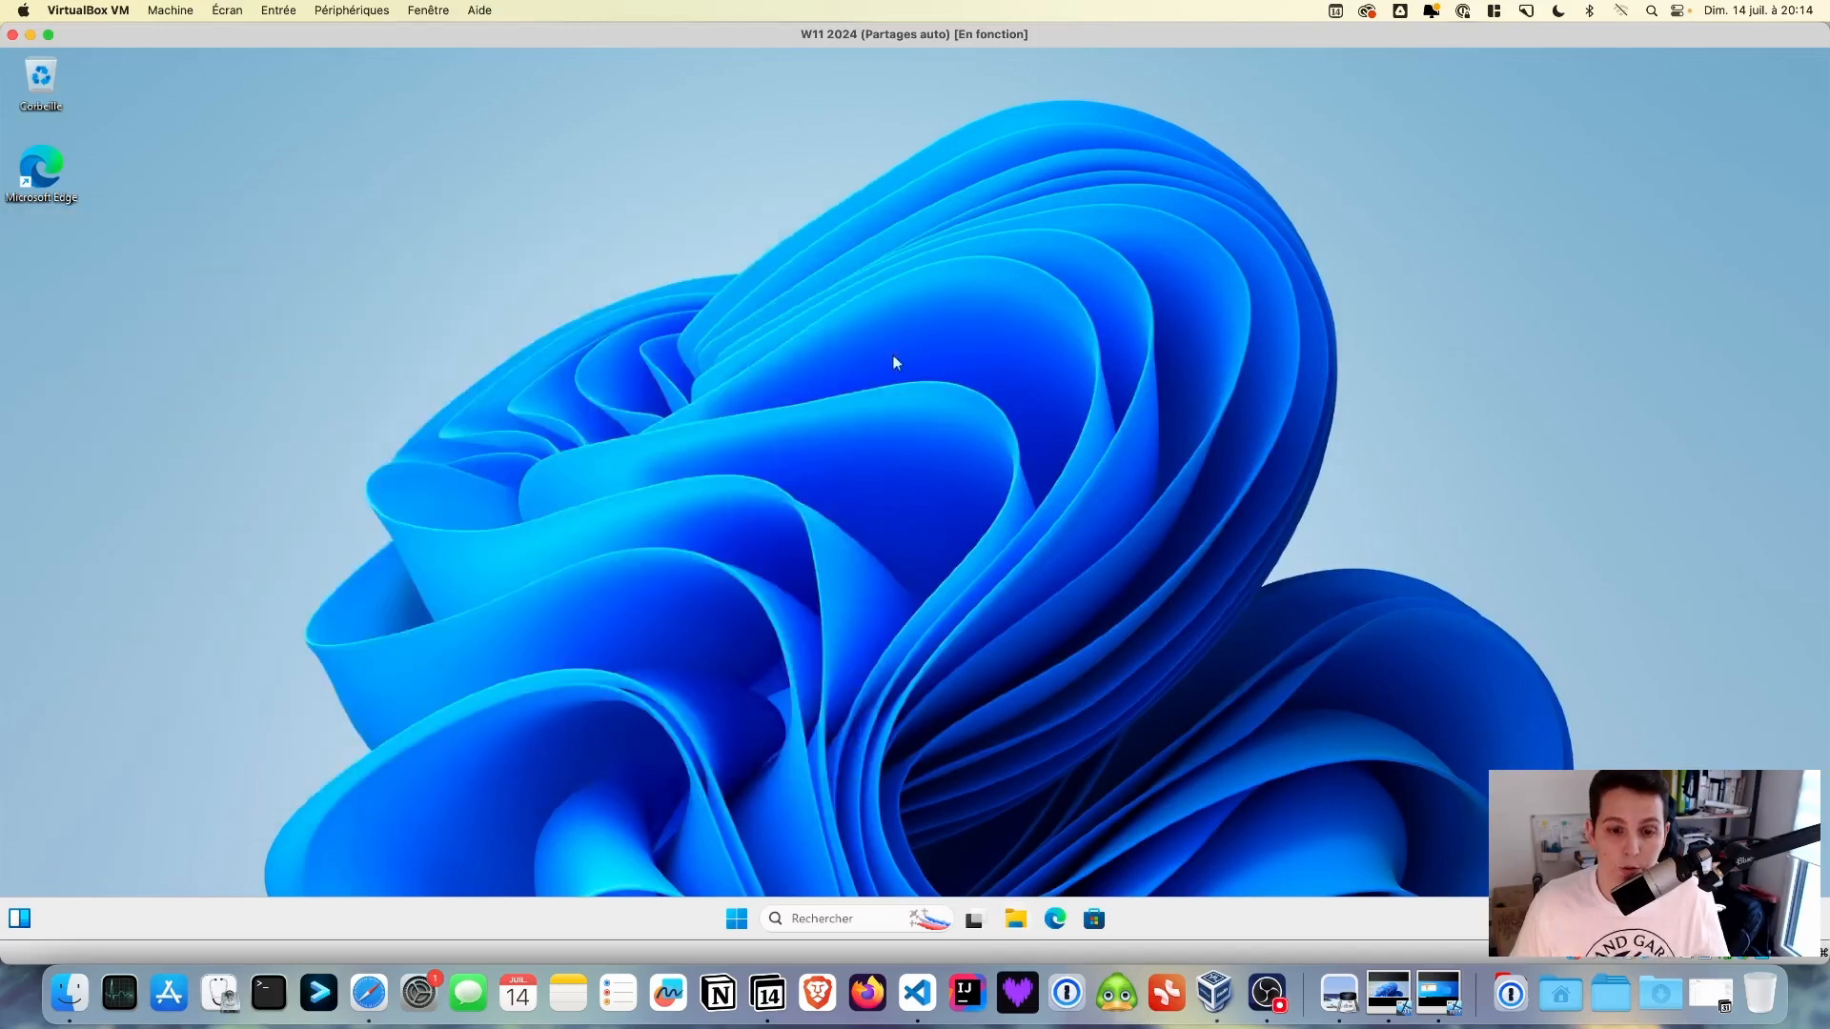
# - Switch to the other domain user's session from Start and launch File Explorer there
pyautogui.click(733, 915)
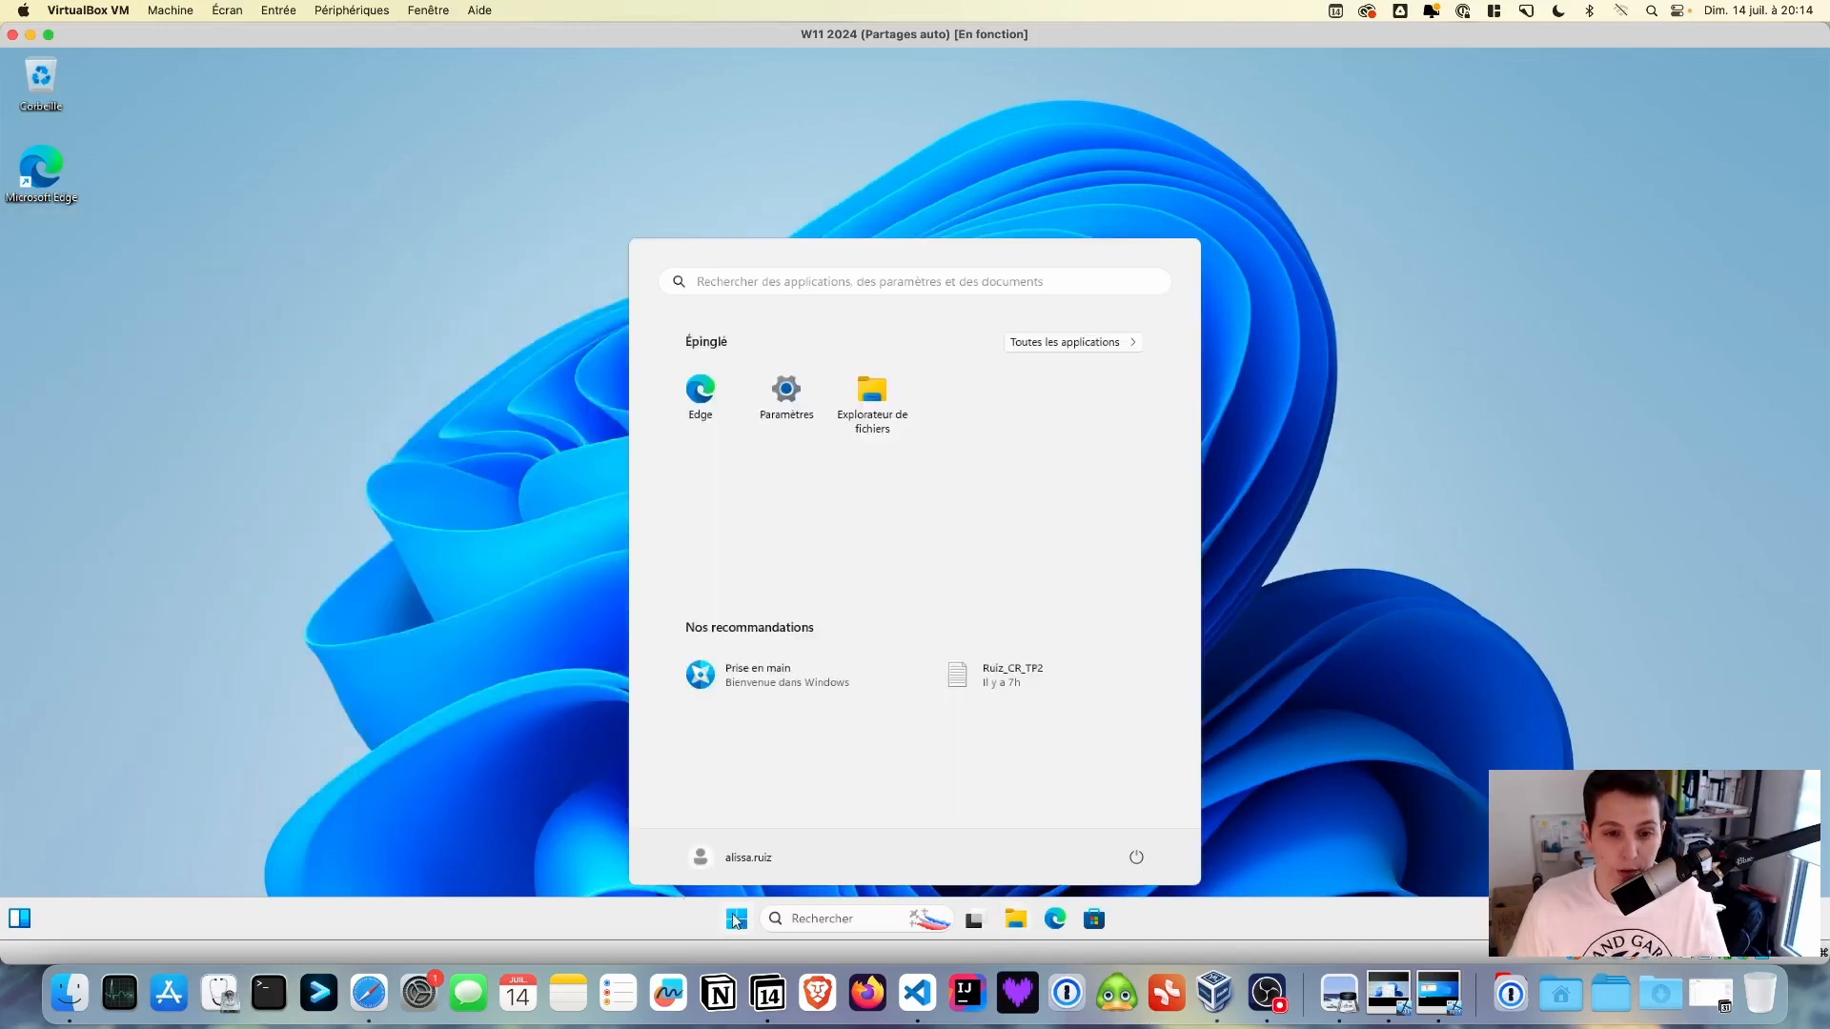
pyautogui.click(732, 864)
pyautogui.click(751, 780)
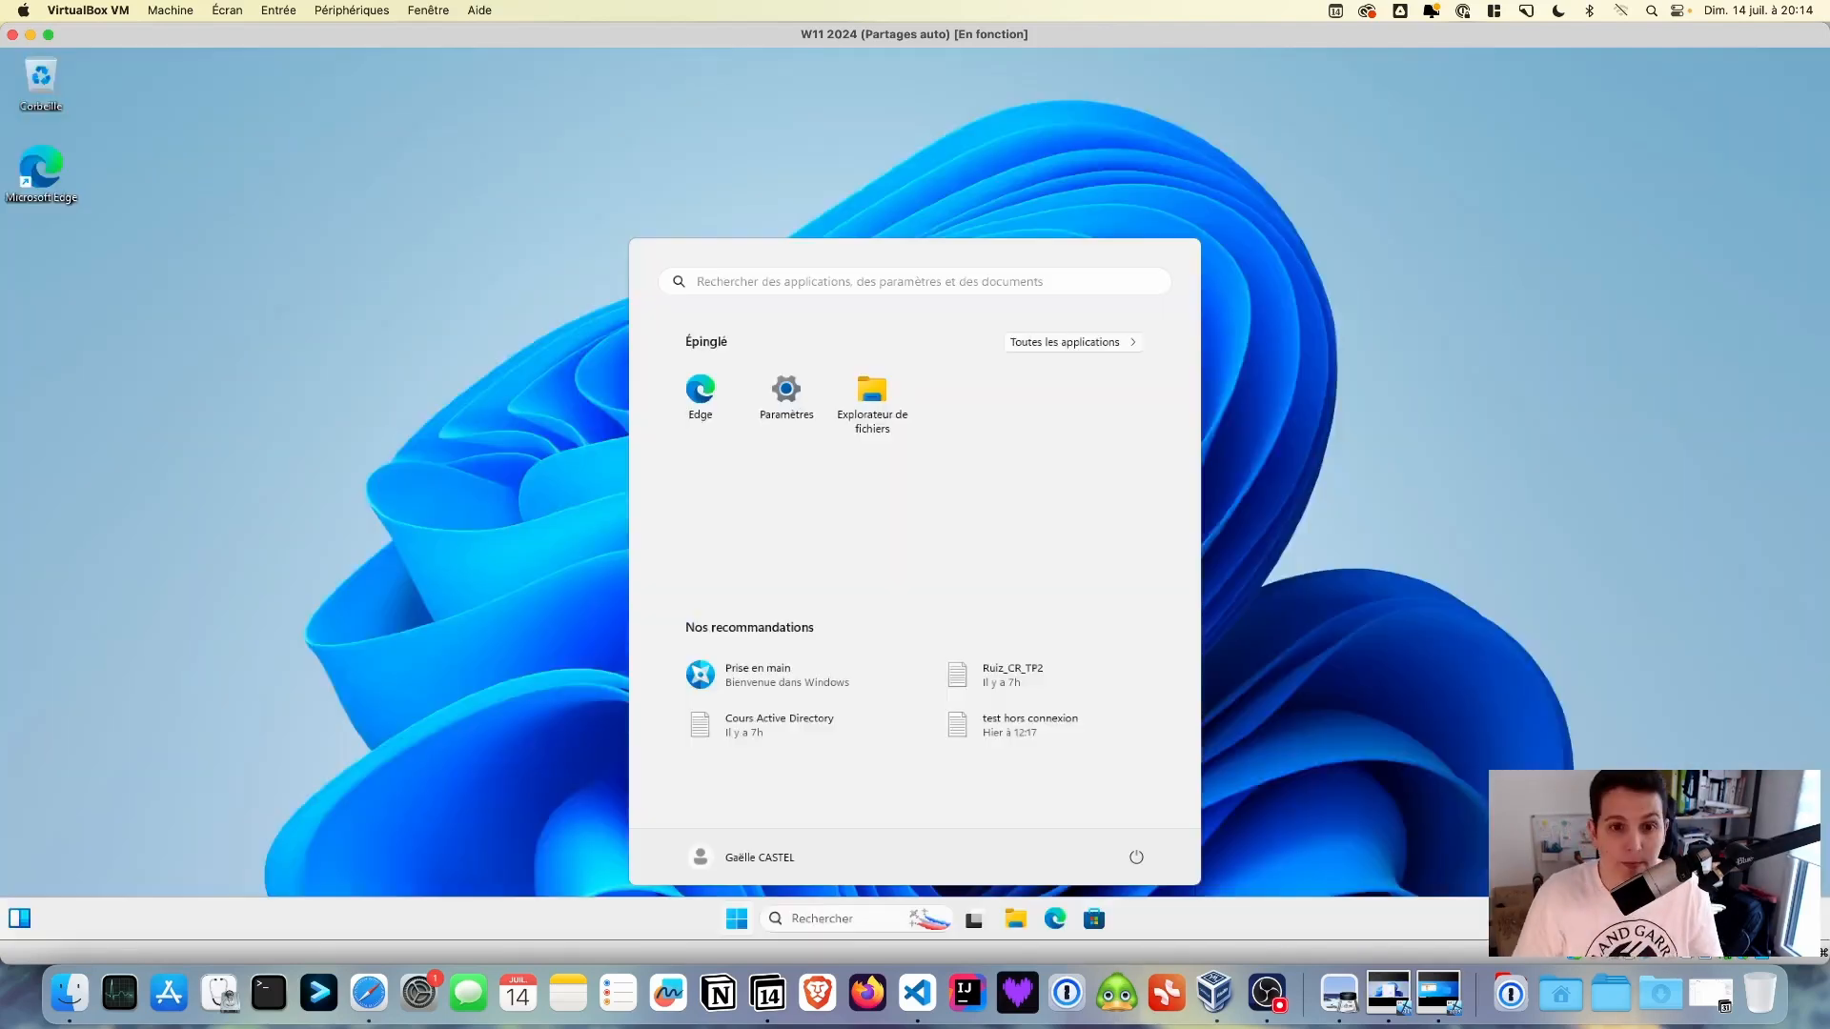
pyautogui.click(870, 391)
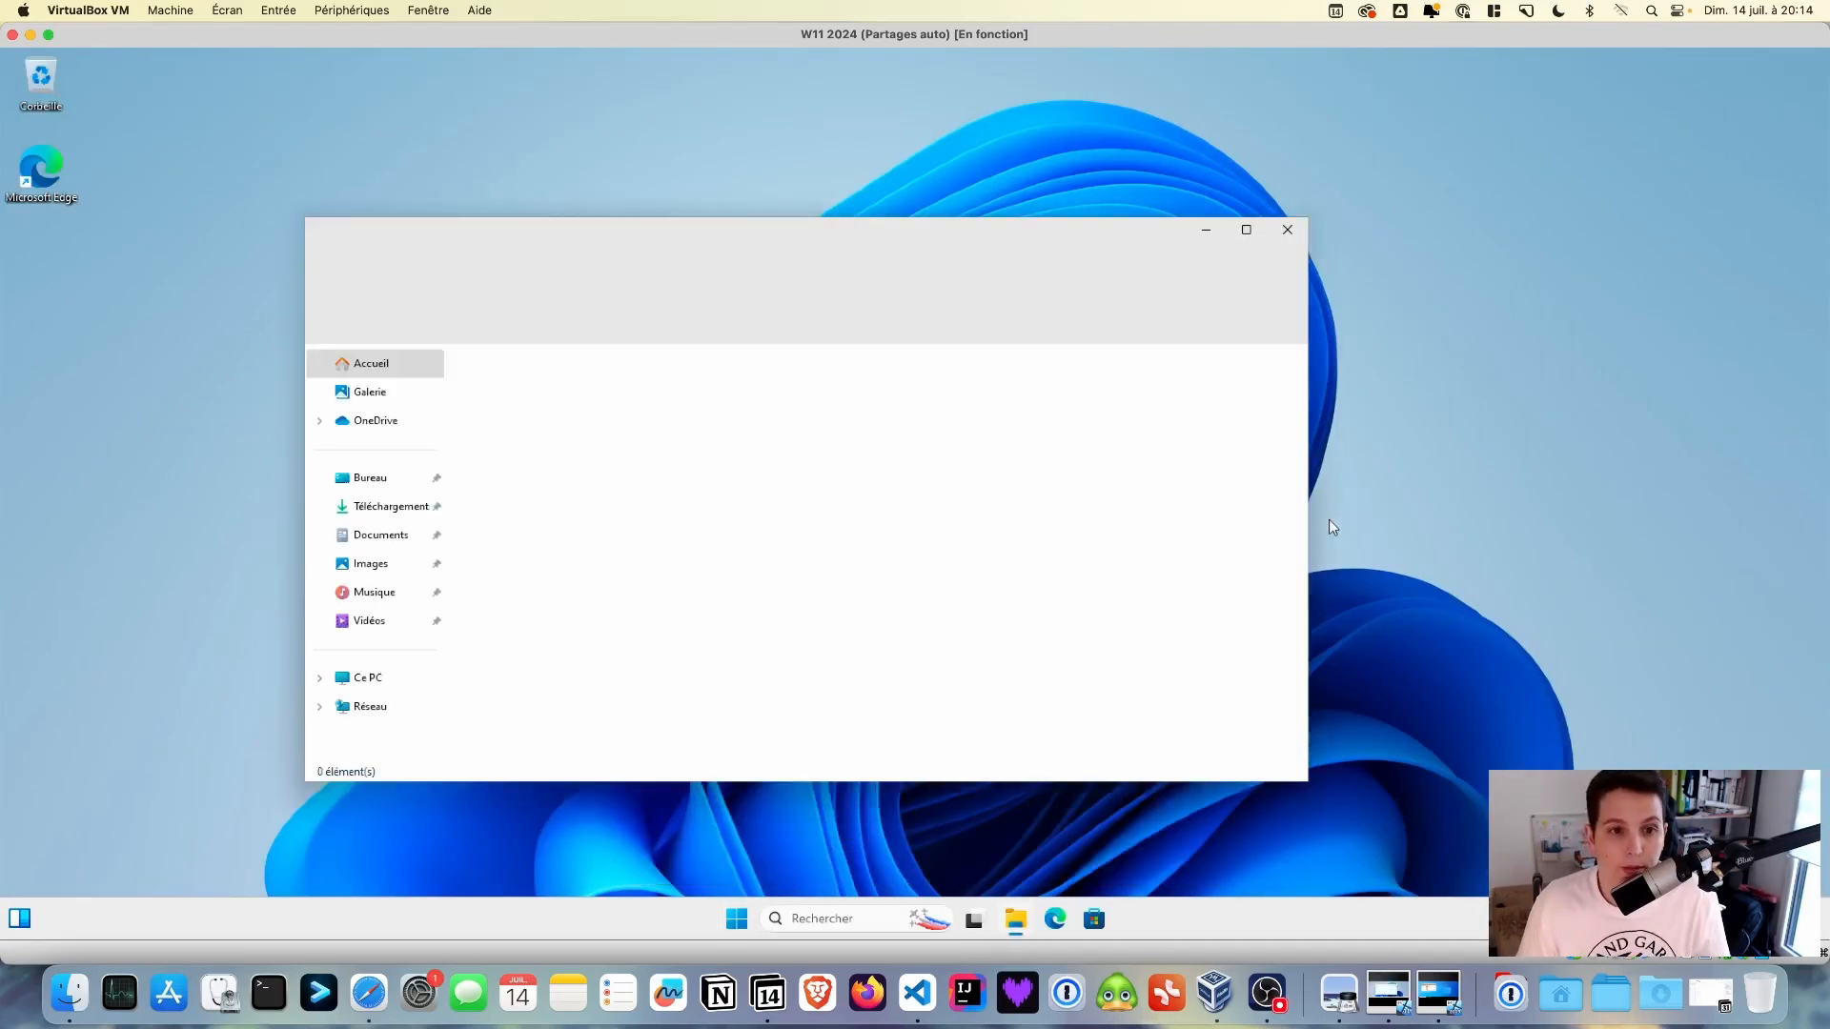
# - As the second user, open Dépôt SIO SISR (T:) and check the TP3 report reads 'Compte rendu du TP3'
pyautogui.click(362, 678)
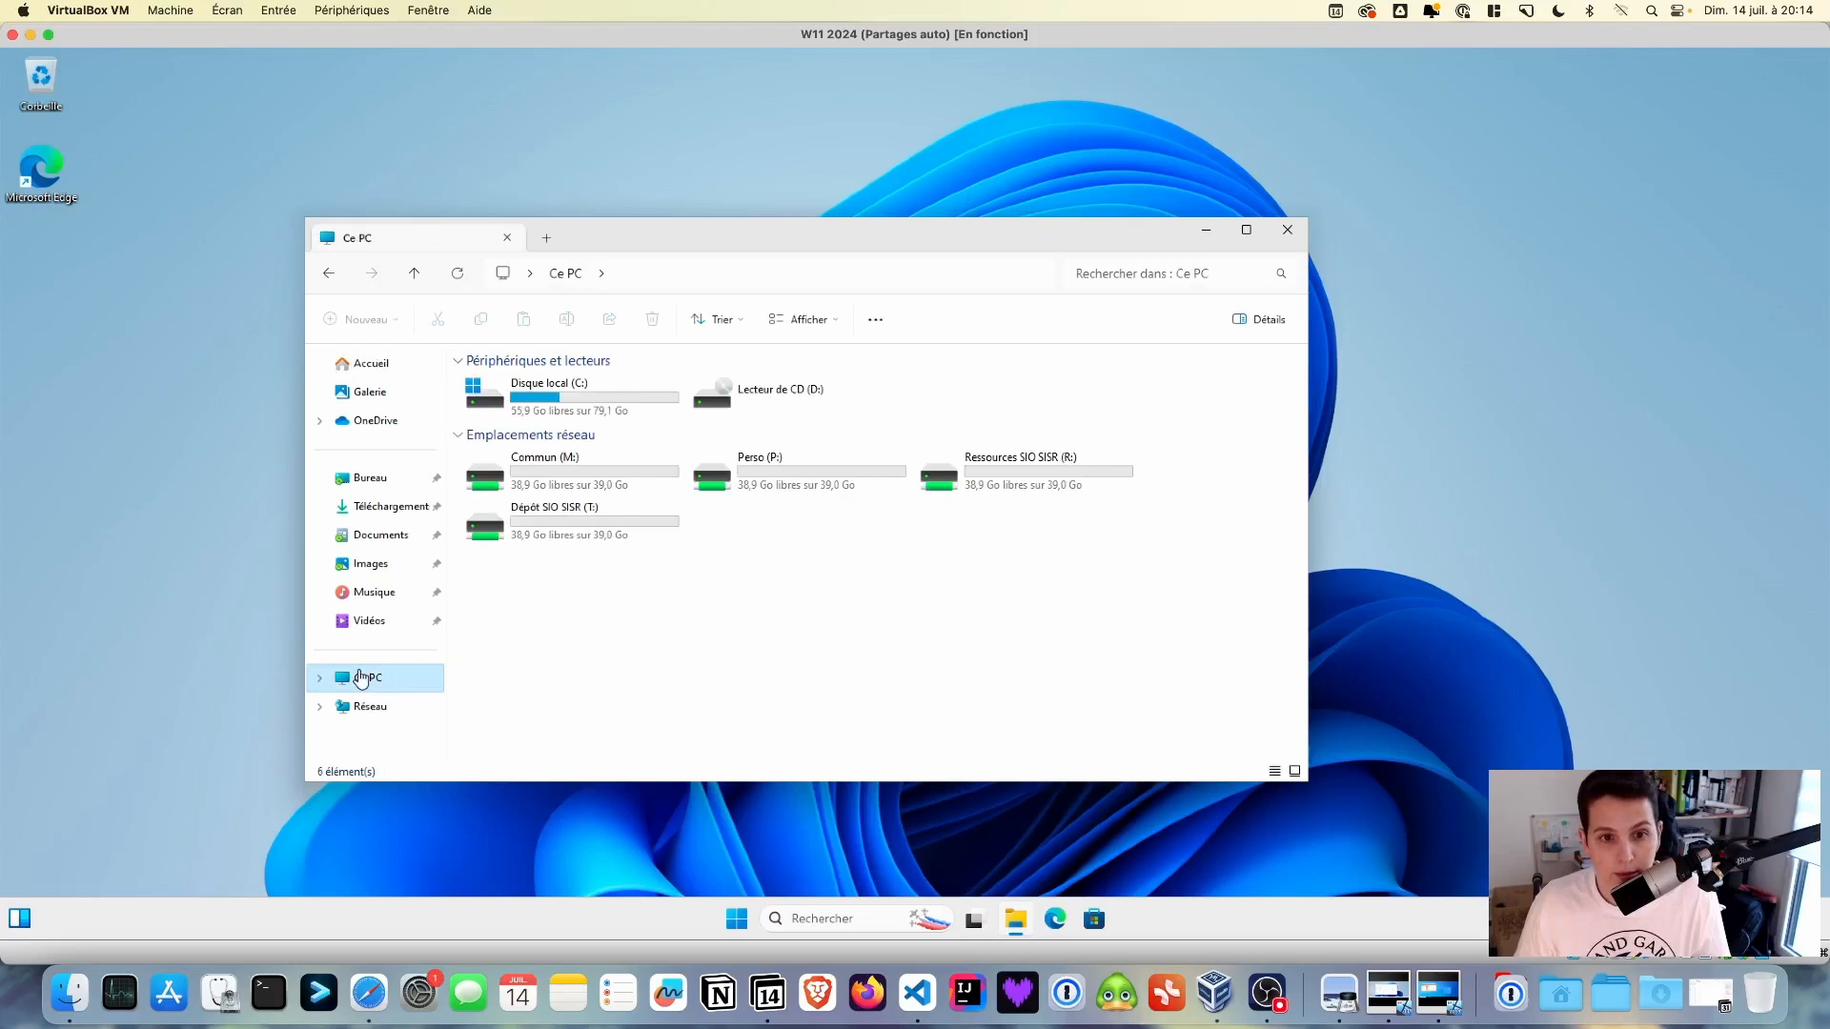
pyautogui.click(586, 542)
pyautogui.doubleClick(585, 542)
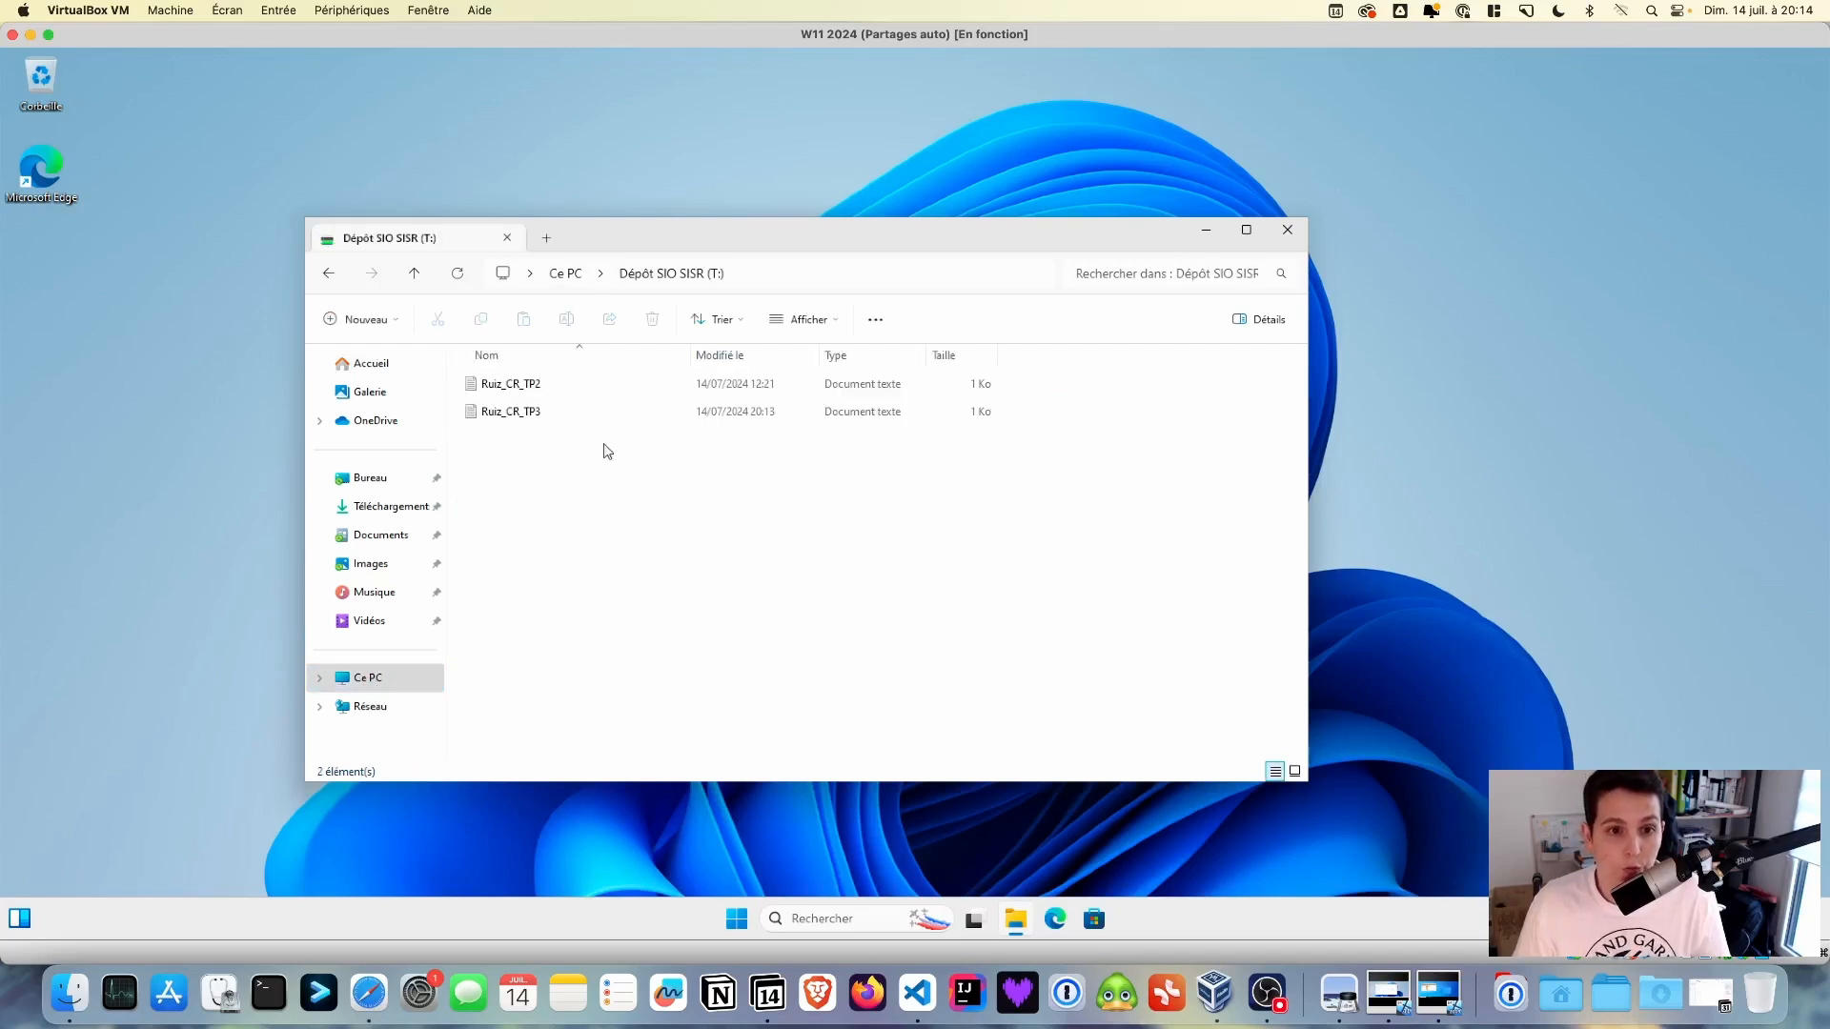
pyautogui.doubleClick(534, 417)
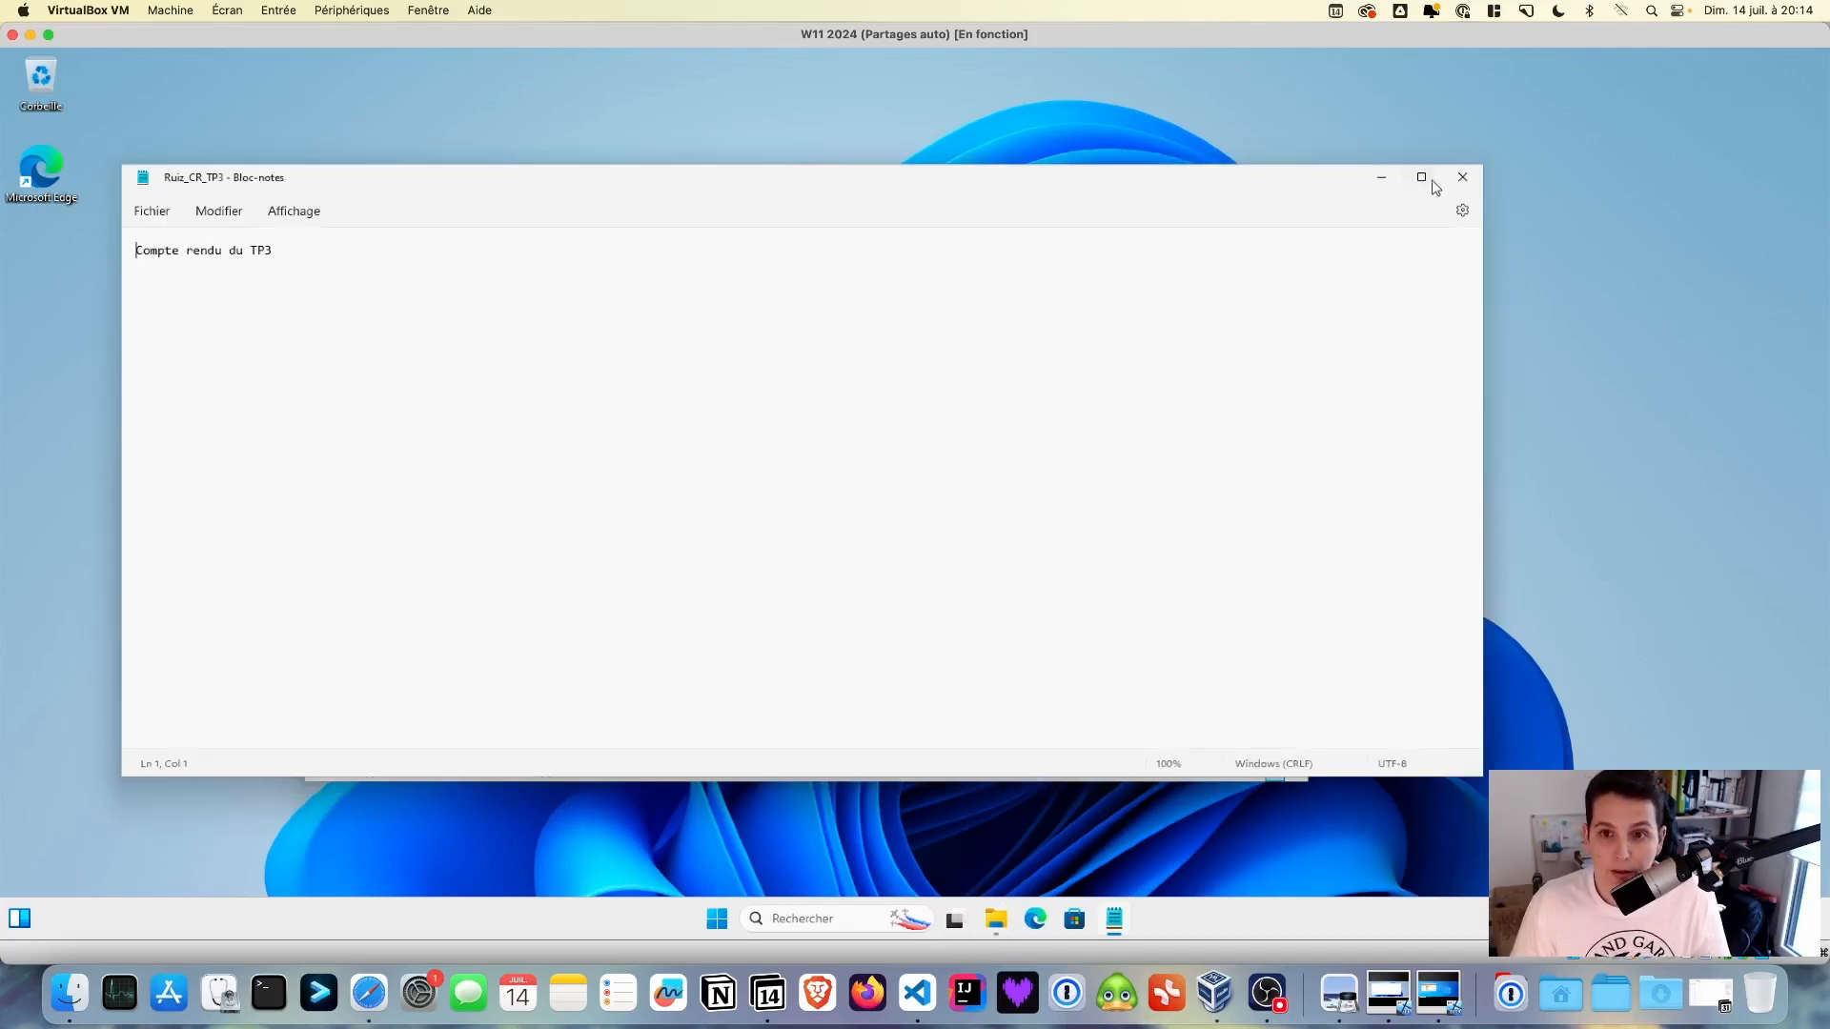
pyautogui.click(1460, 178)
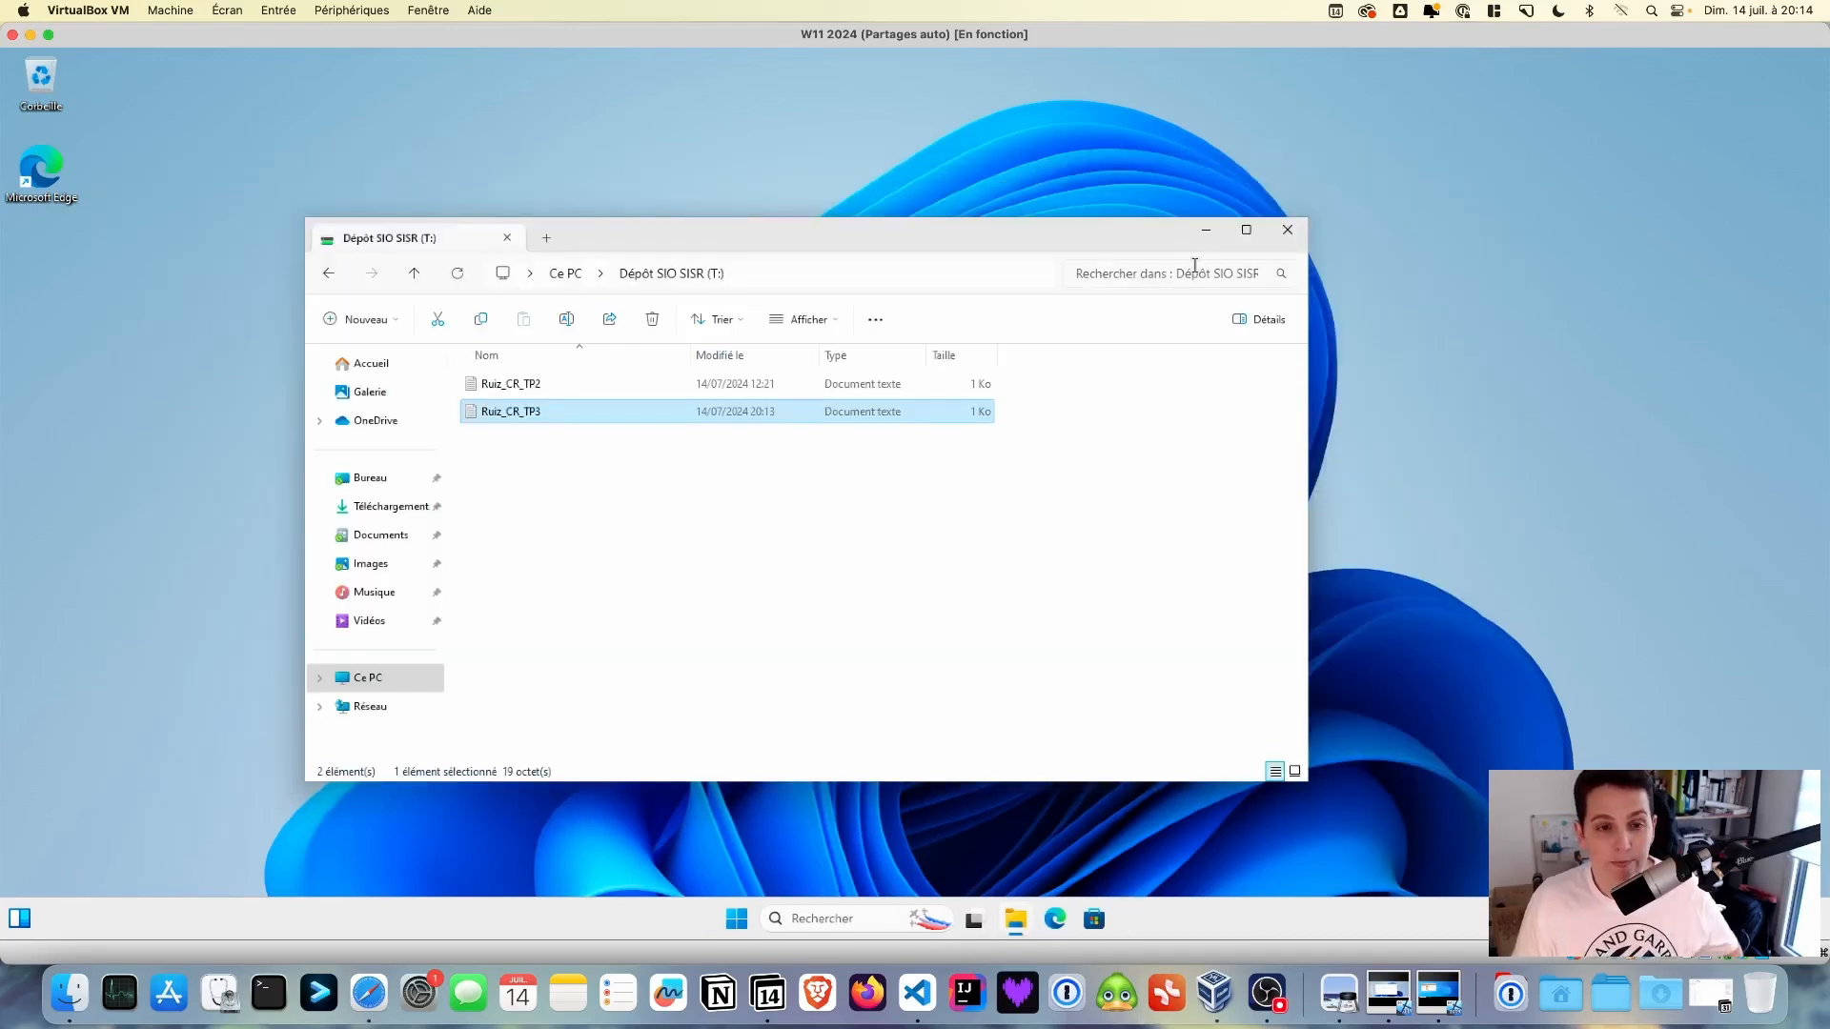